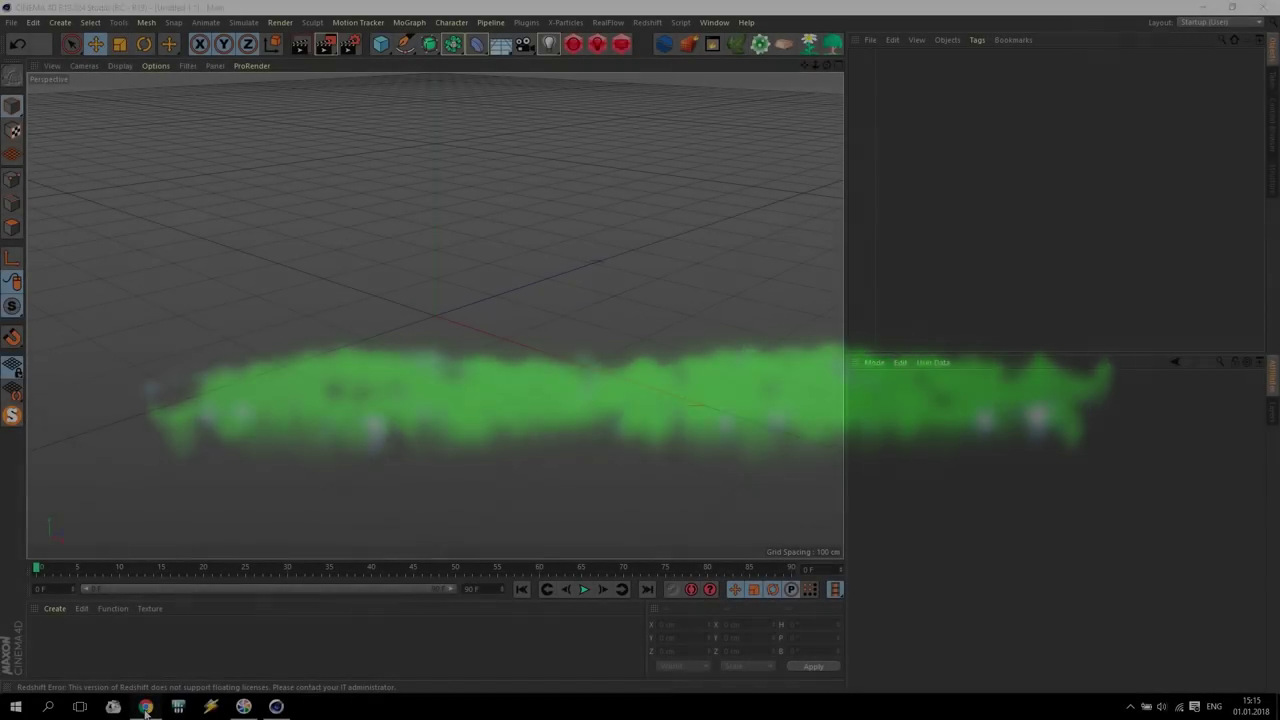
- Bring the web browser showing Google 'city background' image results to the front
mouse_move(145, 706)
click(145, 650)
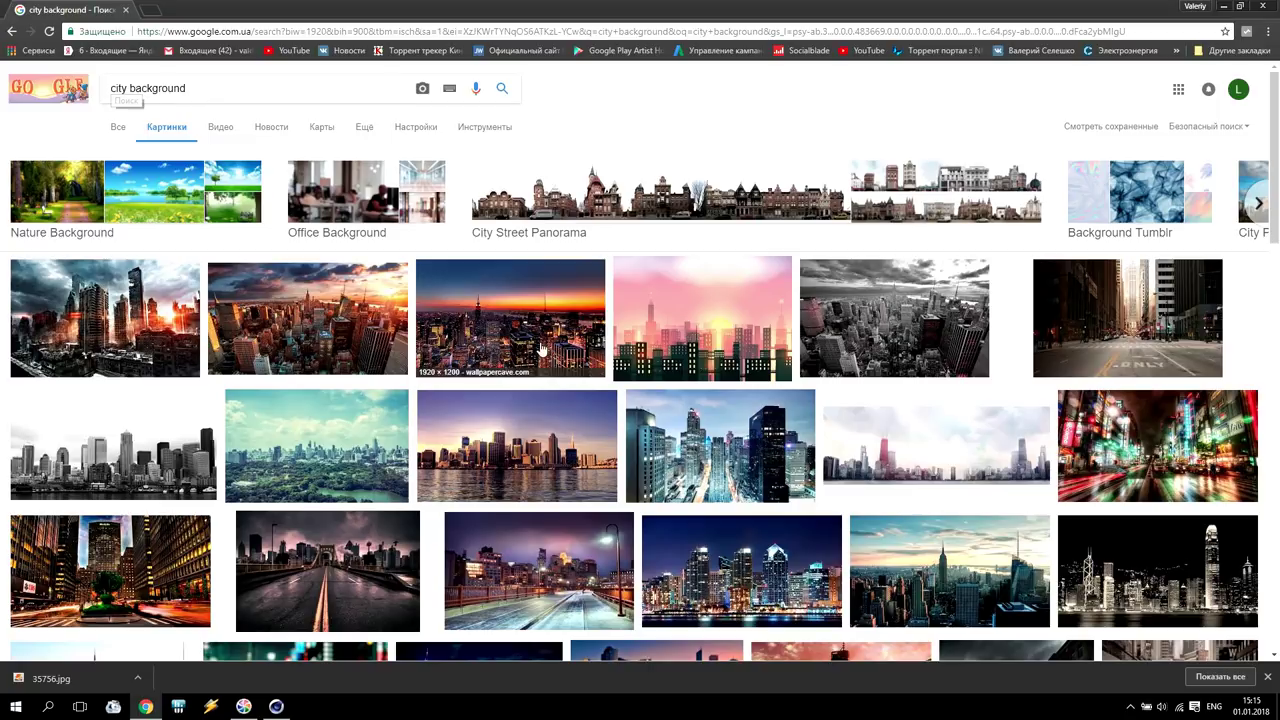
- Preview the 1920x1200 dark cobbled alley photo from the results, then return to Cinema 4D
scroll(540, 348, down, 5)
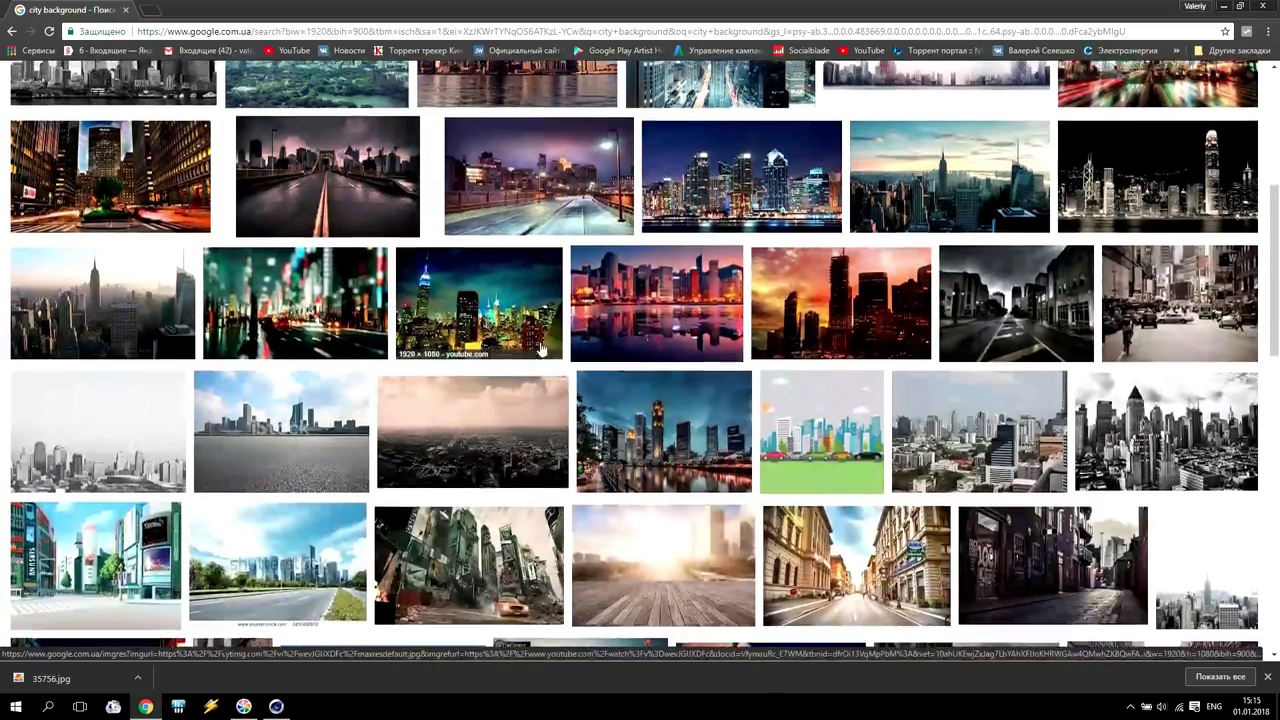
click(1053, 427)
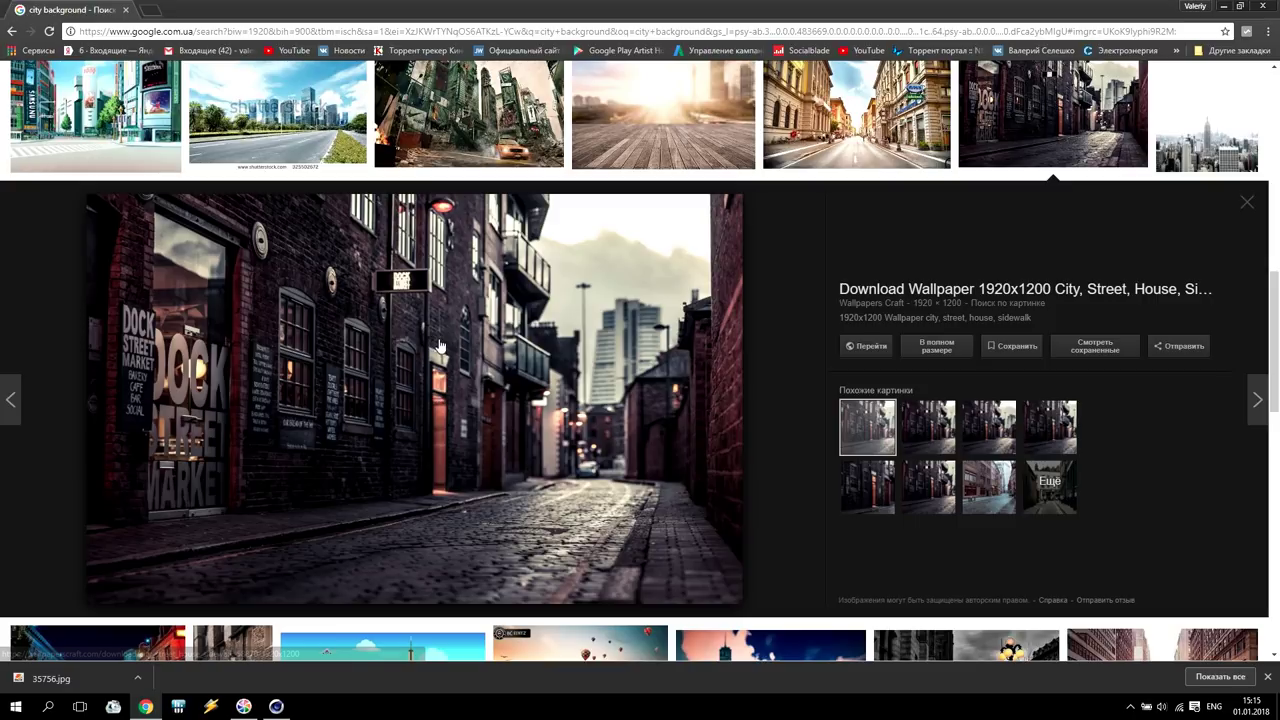
click(277, 706)
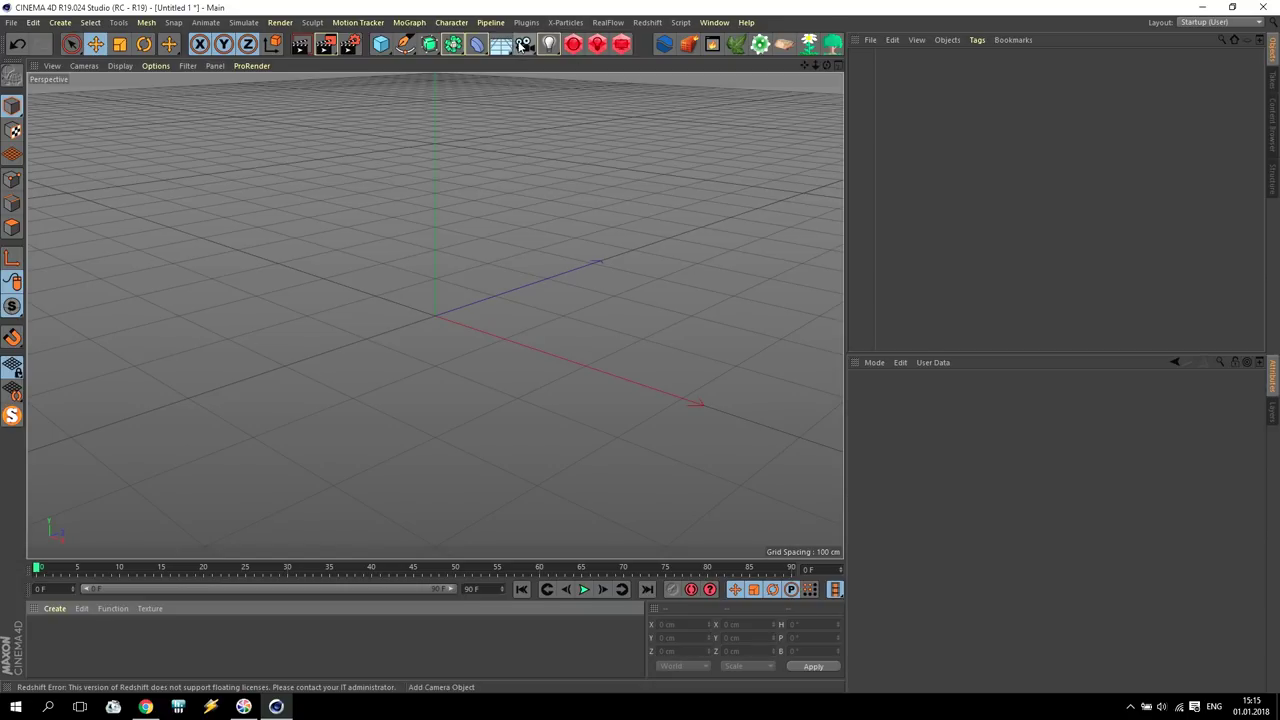
- Add a camera and attach a Camera Calibrator tag to it
click(524, 44)
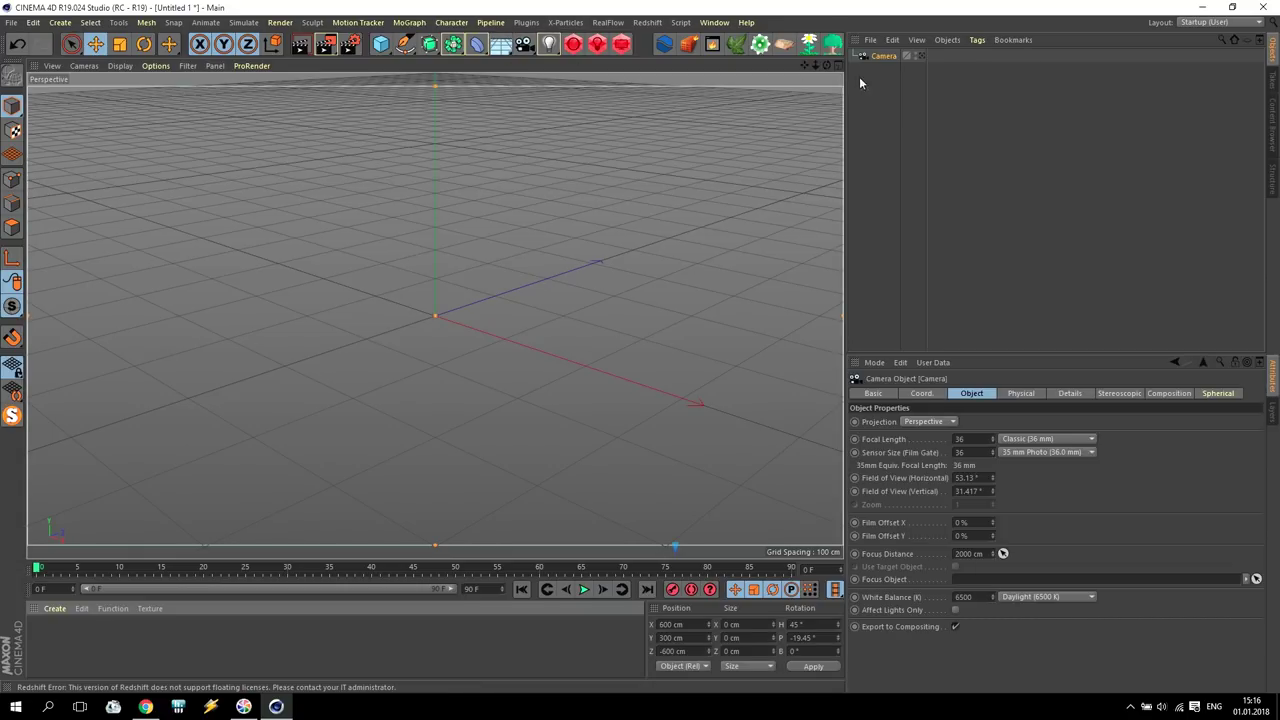
click(980, 40)
mouse_move(990, 62)
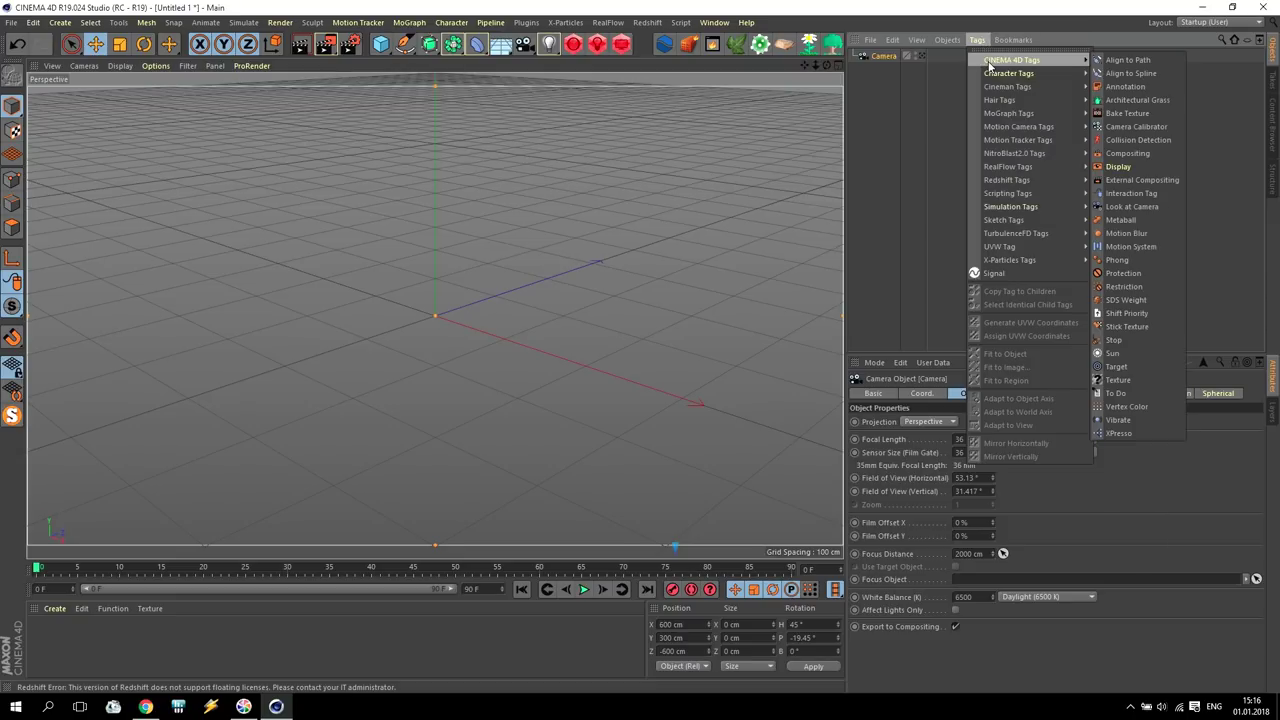
click(1127, 129)
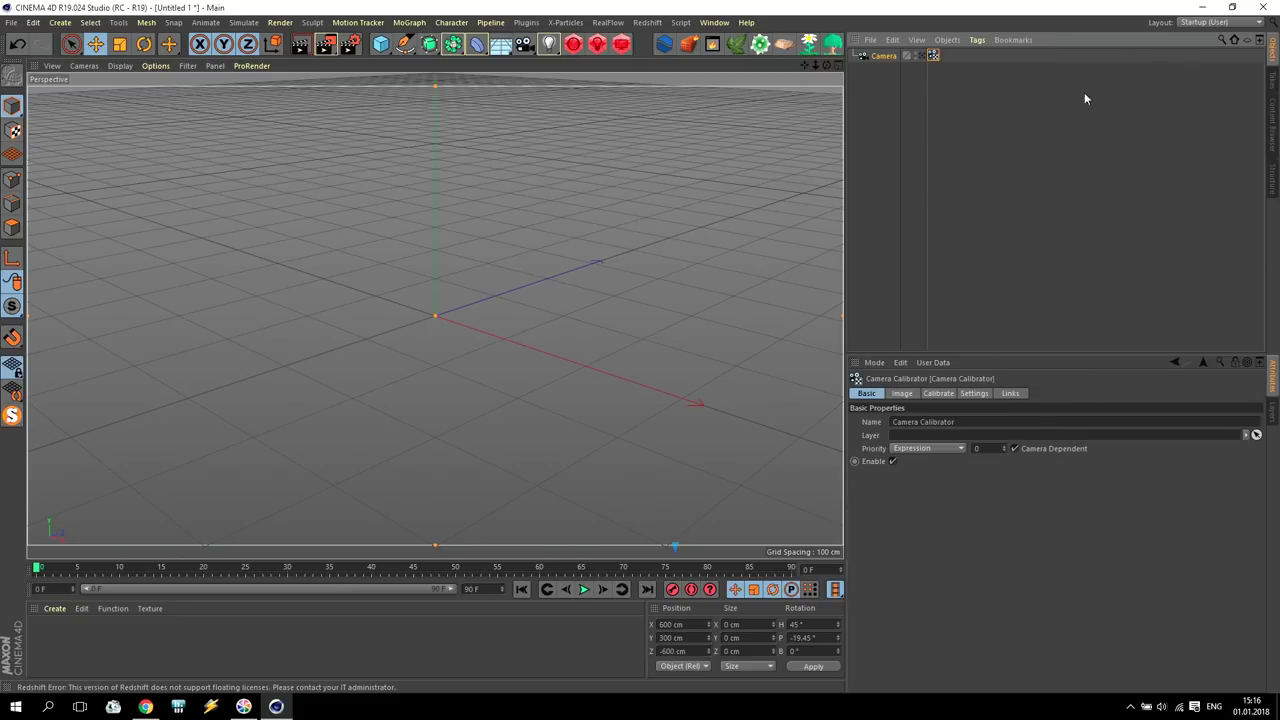
- Load city_street_house_sidewalk_58870_1920x1200.jpg as the calibrator's image
click(902, 394)
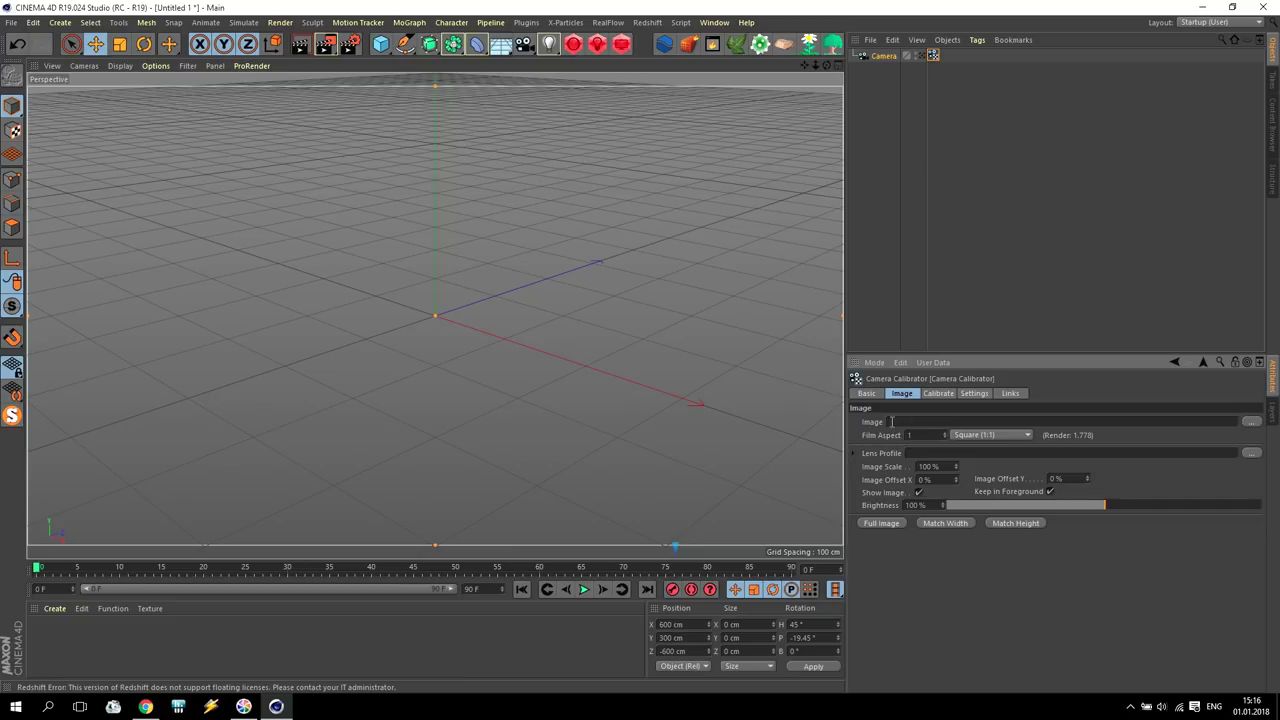
click(1254, 422)
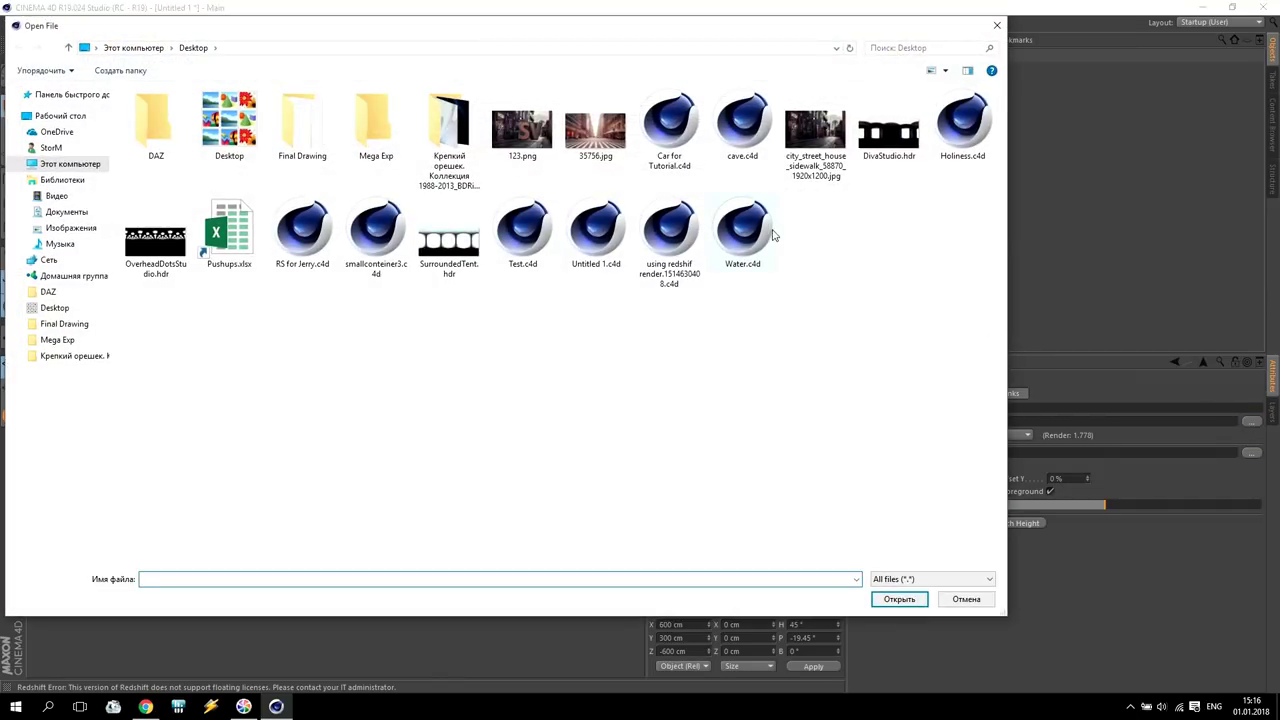
click(814, 172)
click(893, 599)
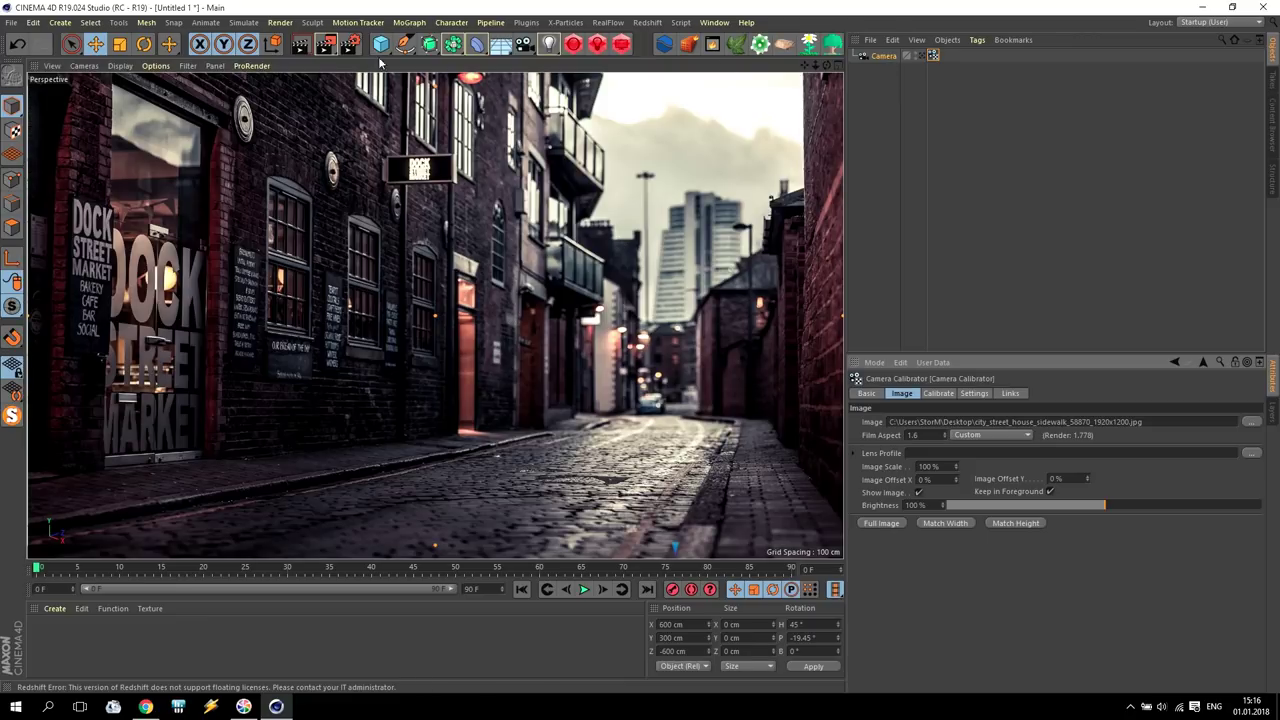
- In Render Settings Output, set Width 1920 and Height 1200 pixels
click(350, 44)
click(600, 270)
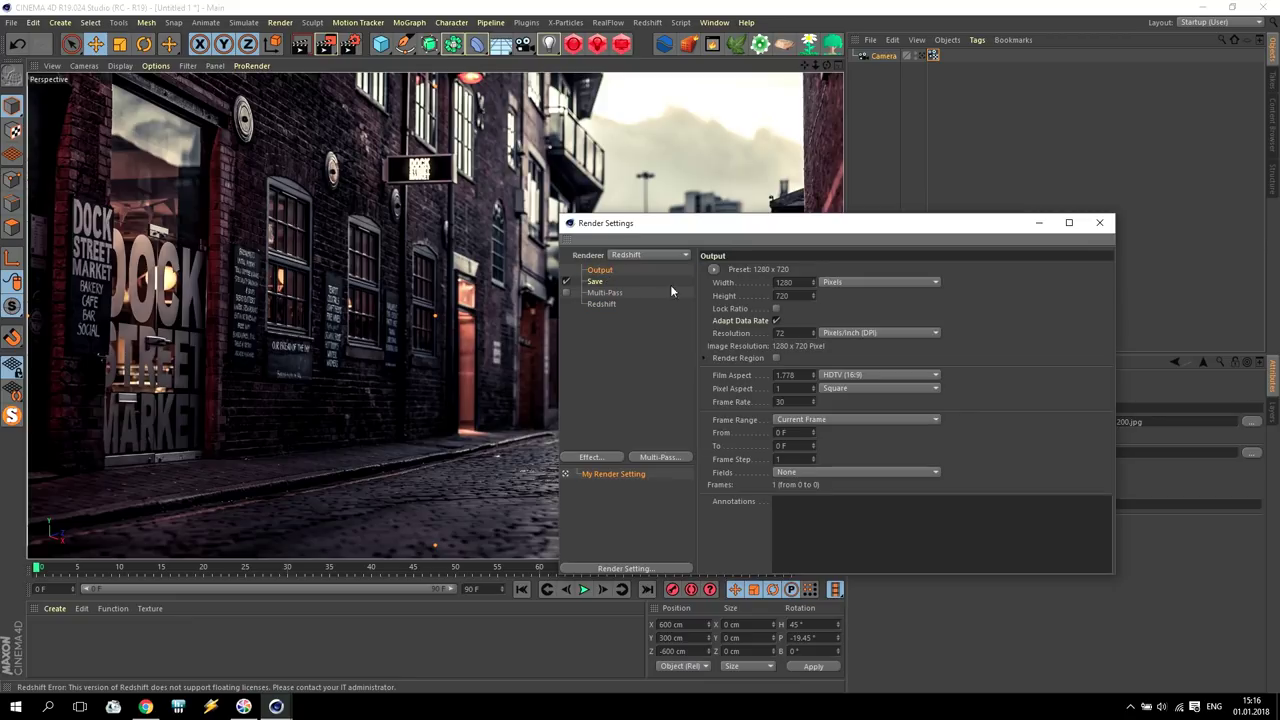
double_click(800, 283)
text(1920)
key(Tab)
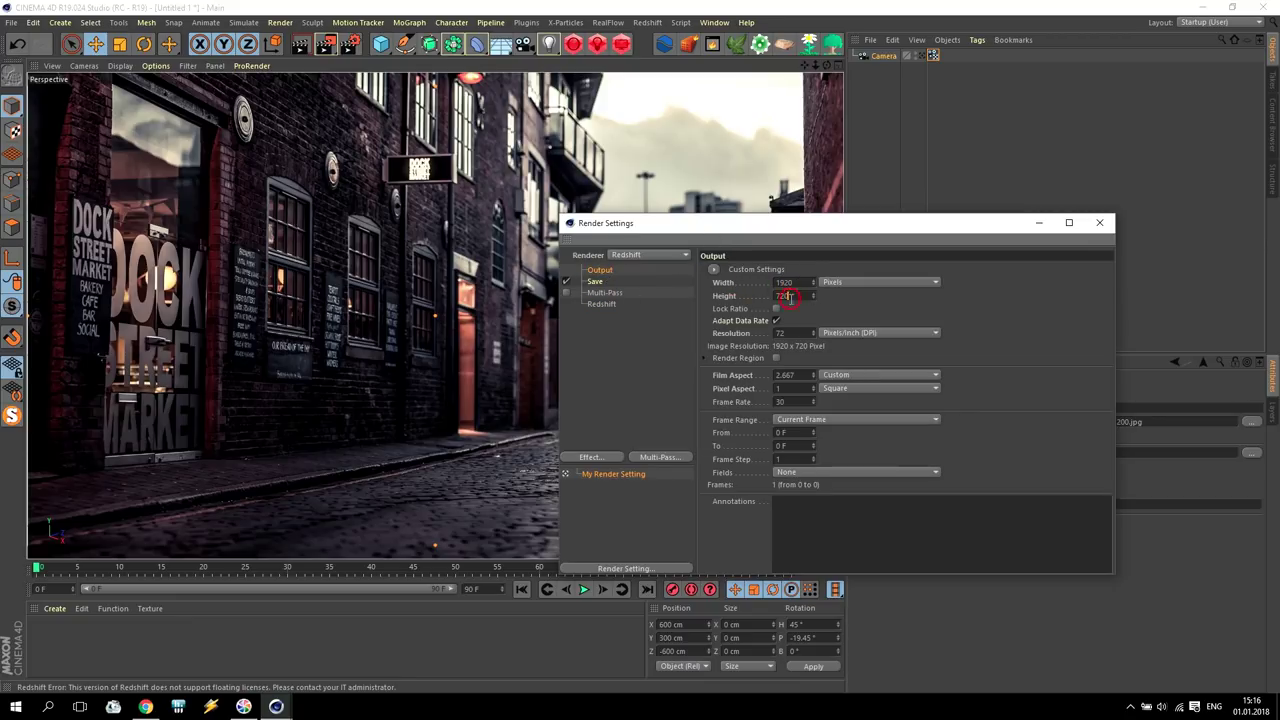
text(1200)
key(Return)
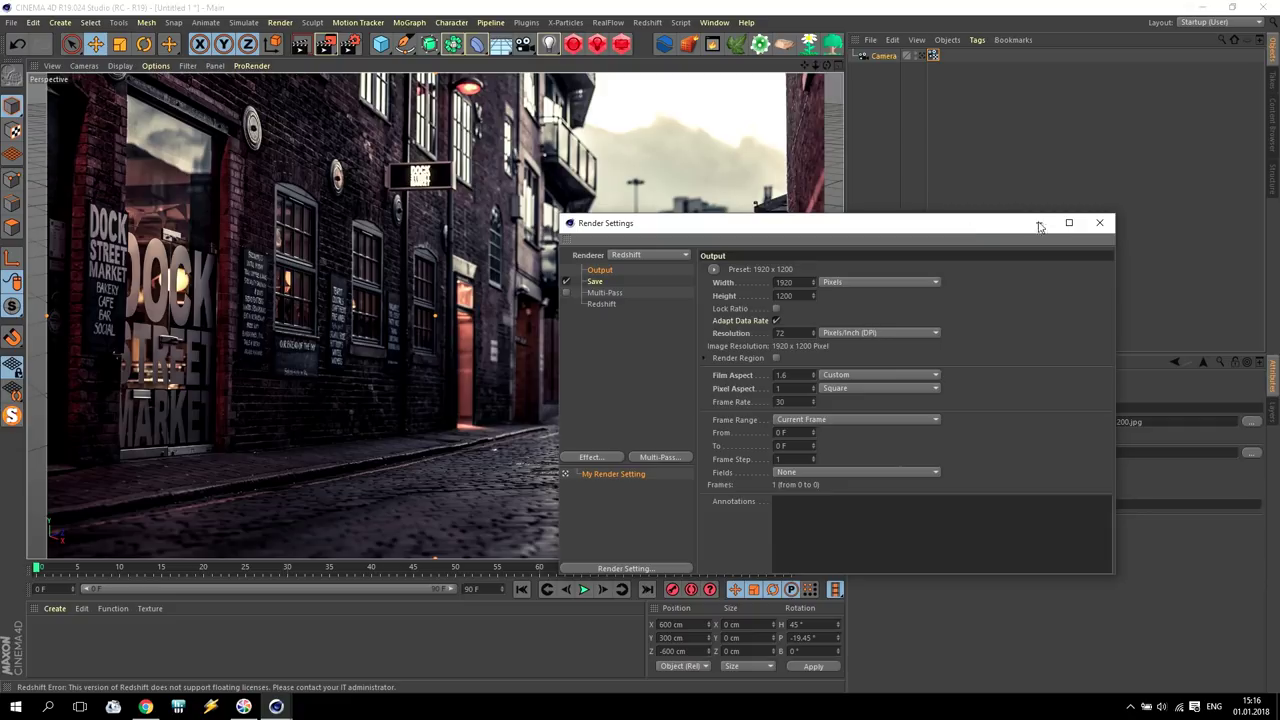
click(1099, 222)
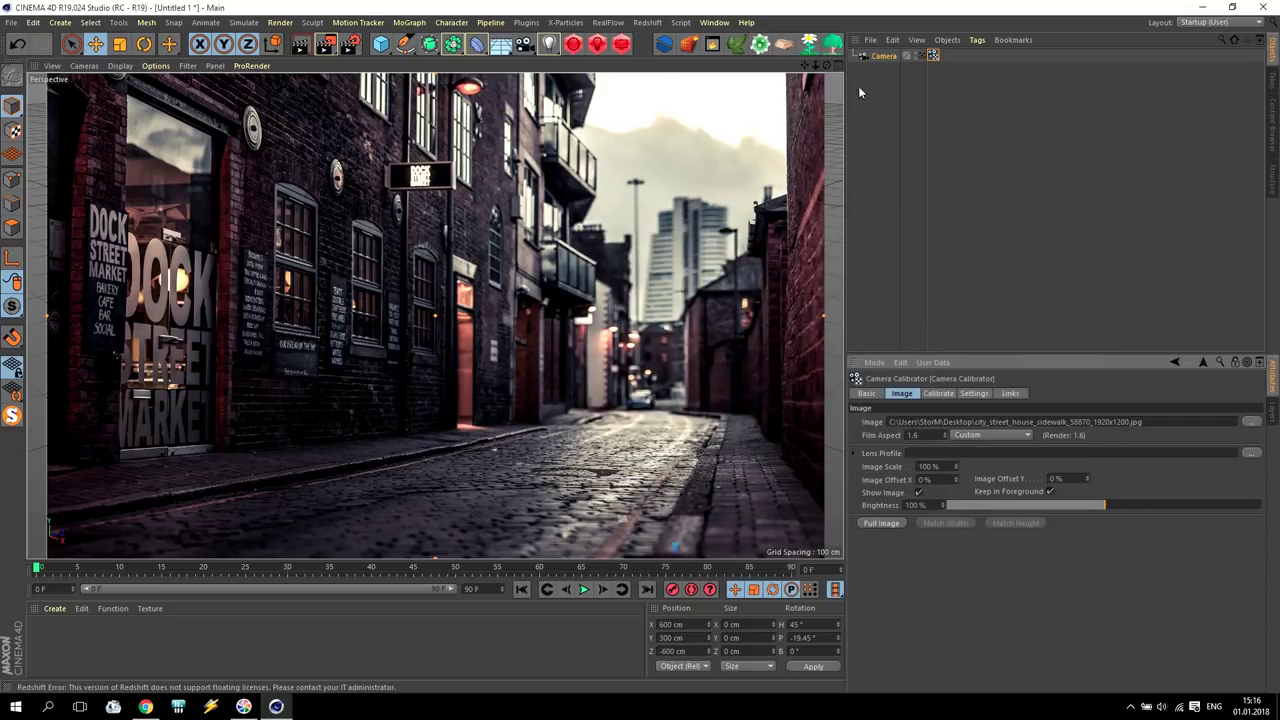
- Add a calibration line along the left kerb and assign it to the Z axis
click(884, 56)
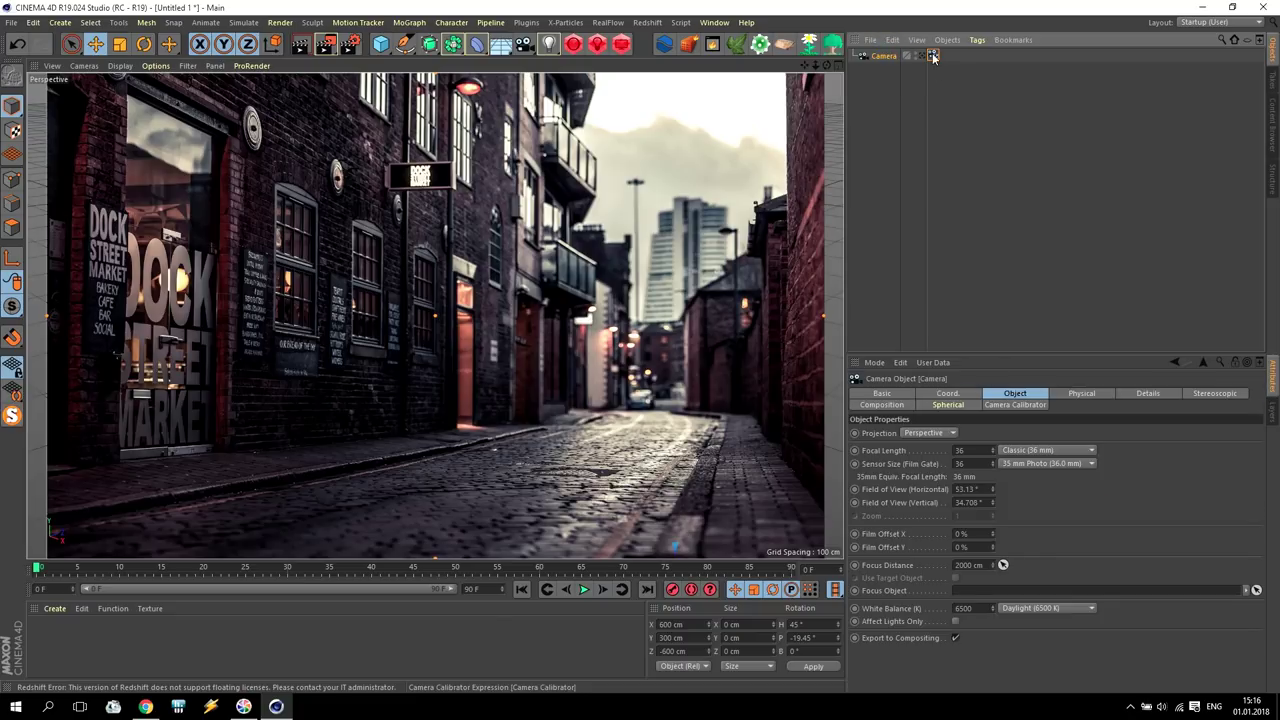
click(933, 56)
click(941, 396)
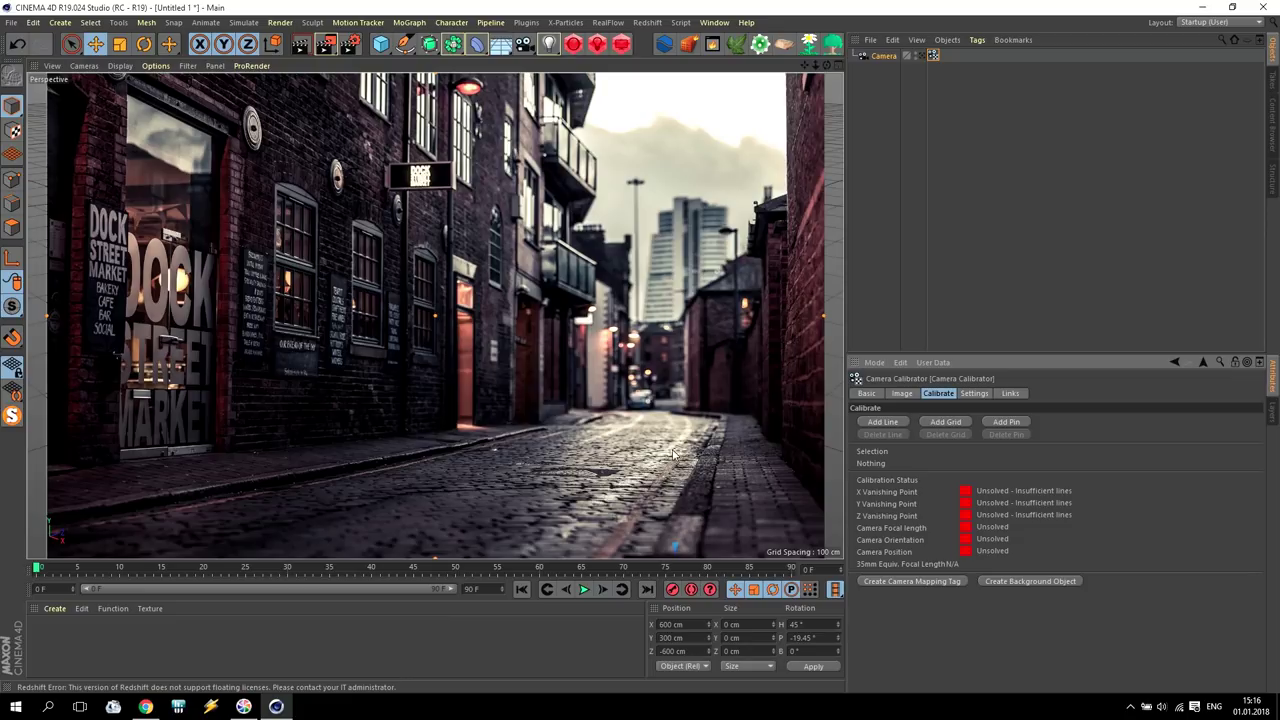
click(882, 422)
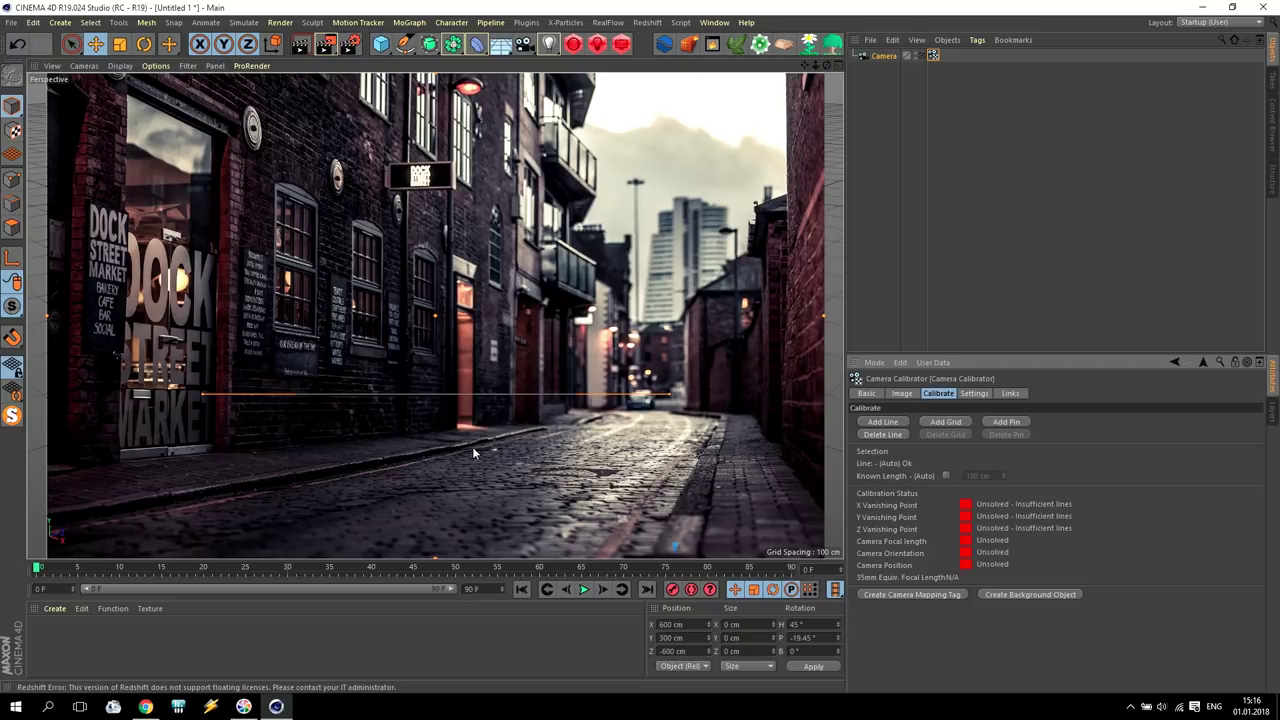
drag(201, 394, 84, 507)
drag(669, 396, 498, 437)
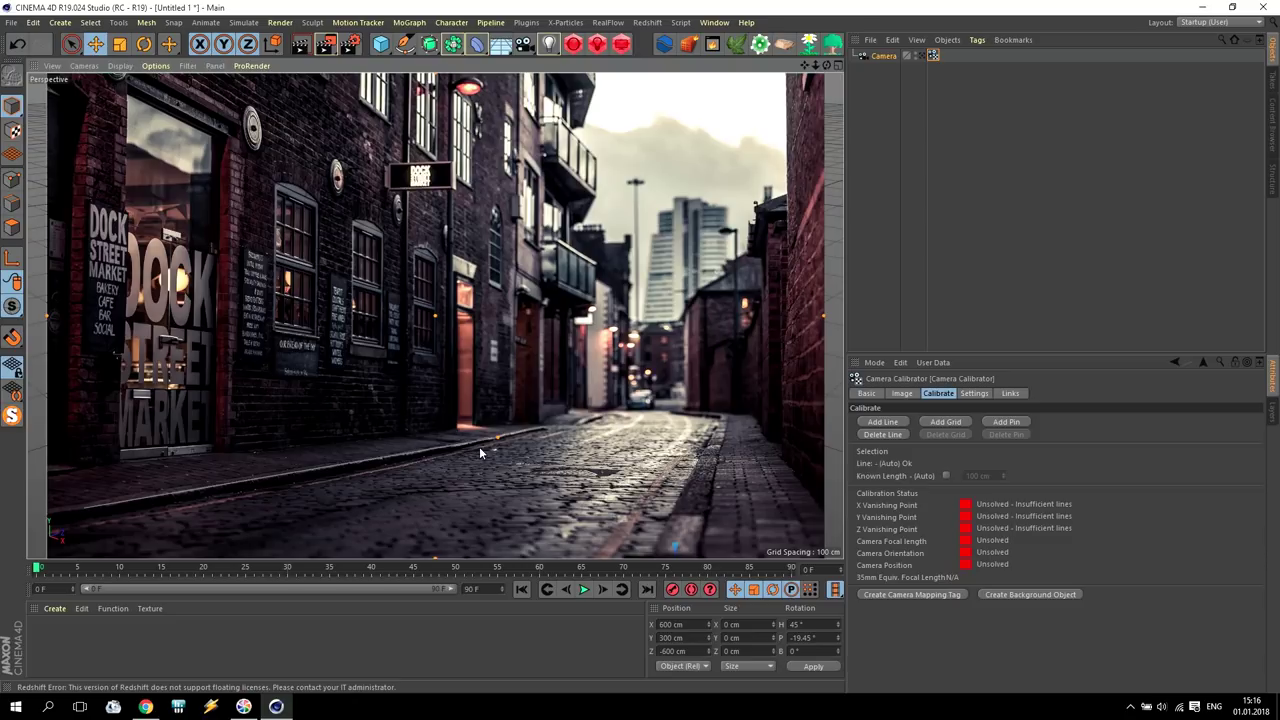
click(315, 467)
click(315, 467)
click(315, 467)
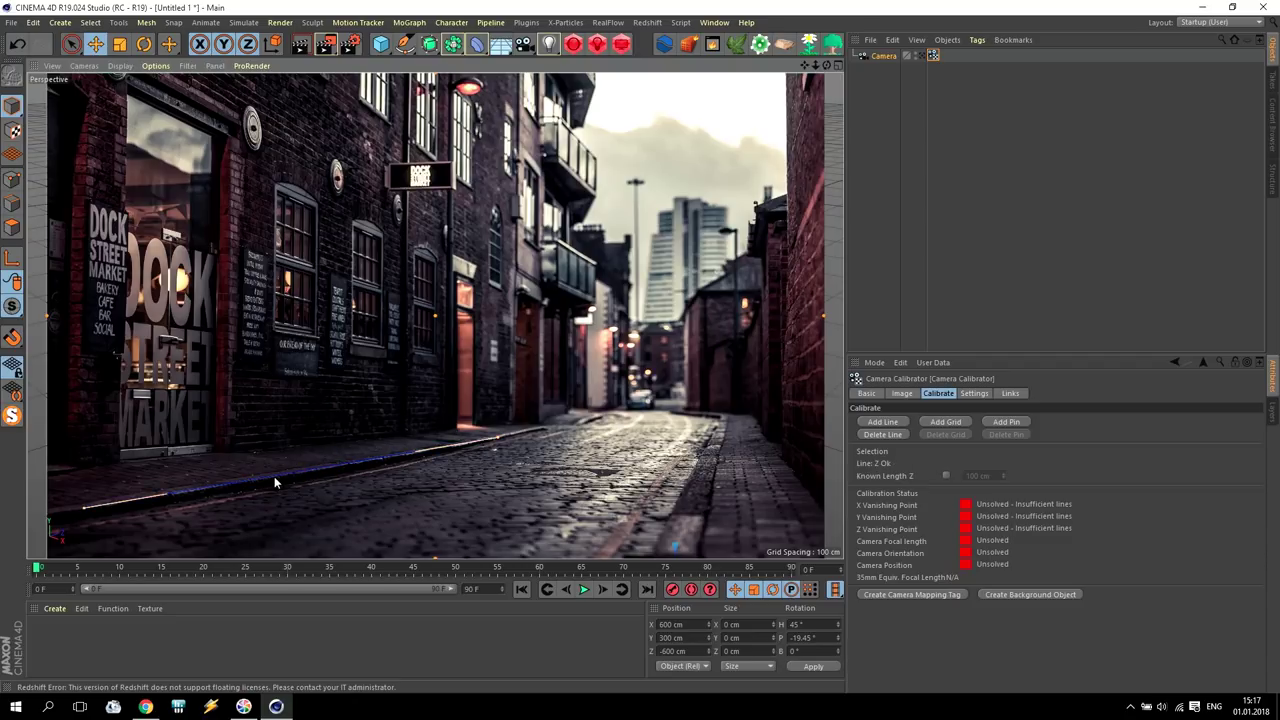
click(305, 473)
click(305, 473)
click(305, 473)
- Add a second calibration line along the right kerb and assign it to Z
click(883, 422)
drag(660, 402, 705, 490)
click(688, 485)
click(688, 485)
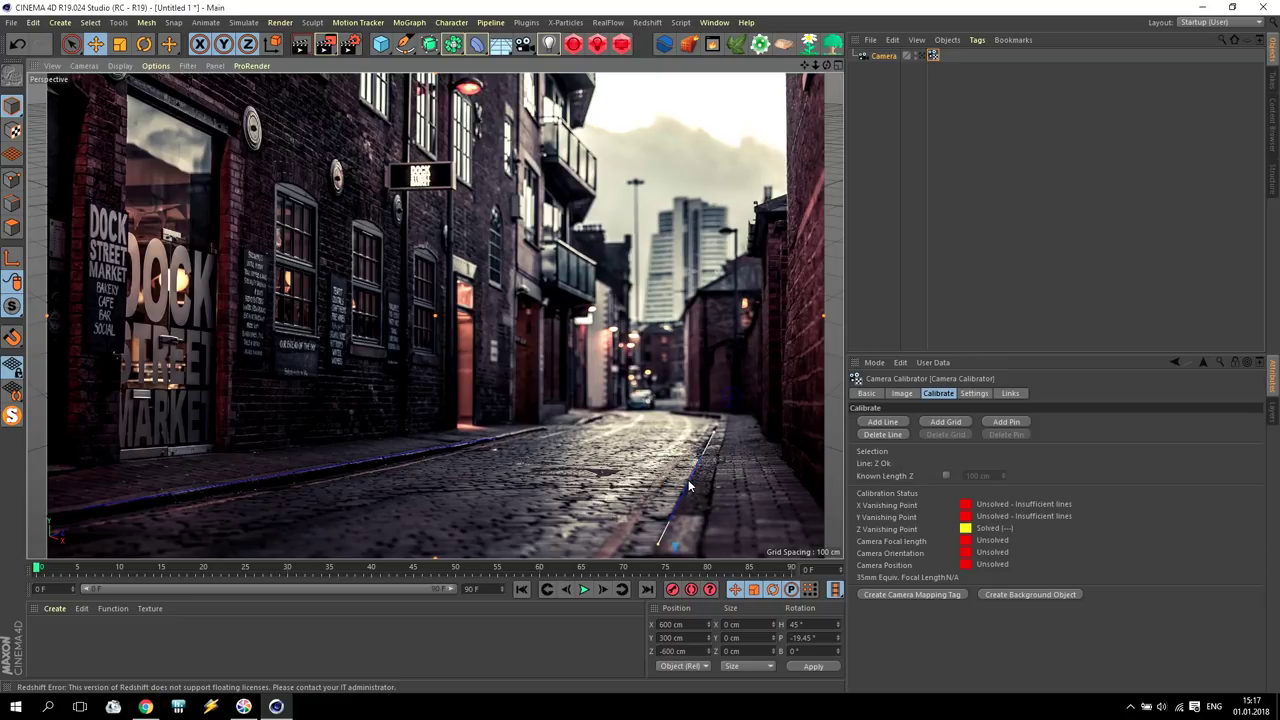
- Add vertical calibration lines on the left building edge (set to Y) and the right wall
click(869, 400)
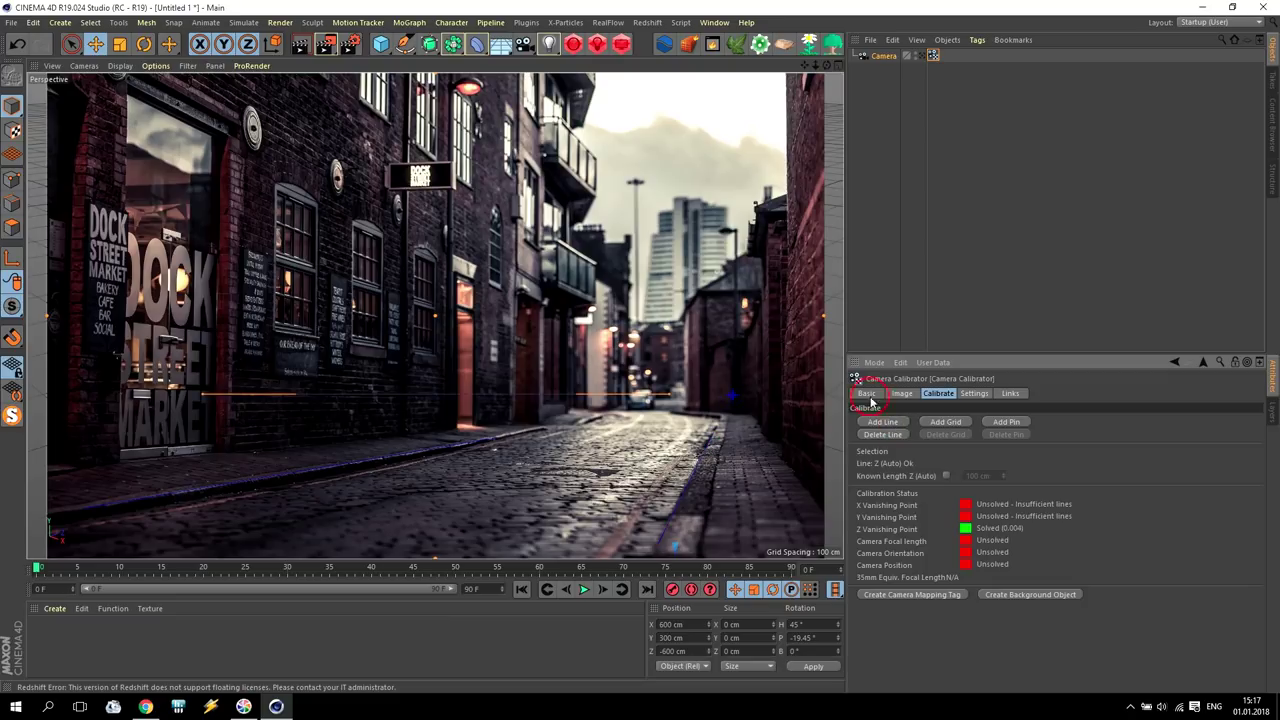
drag(201, 391, 228, 434)
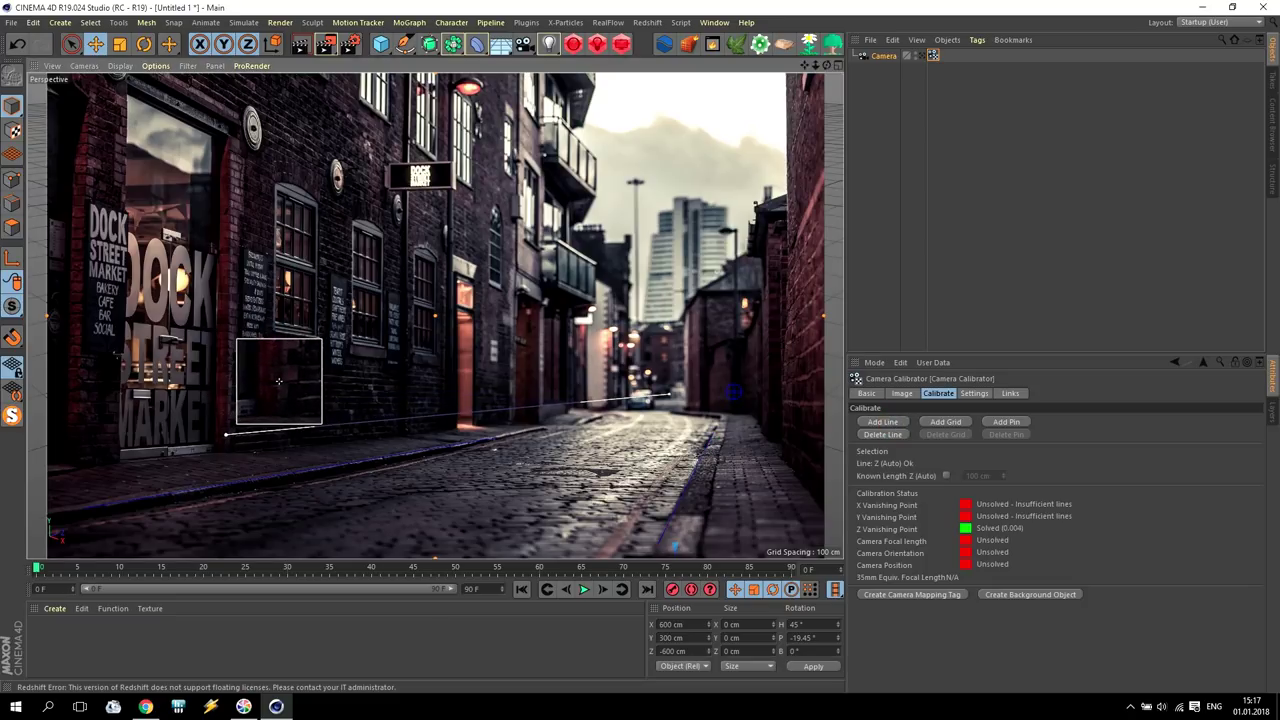
drag(668, 396, 229, 150)
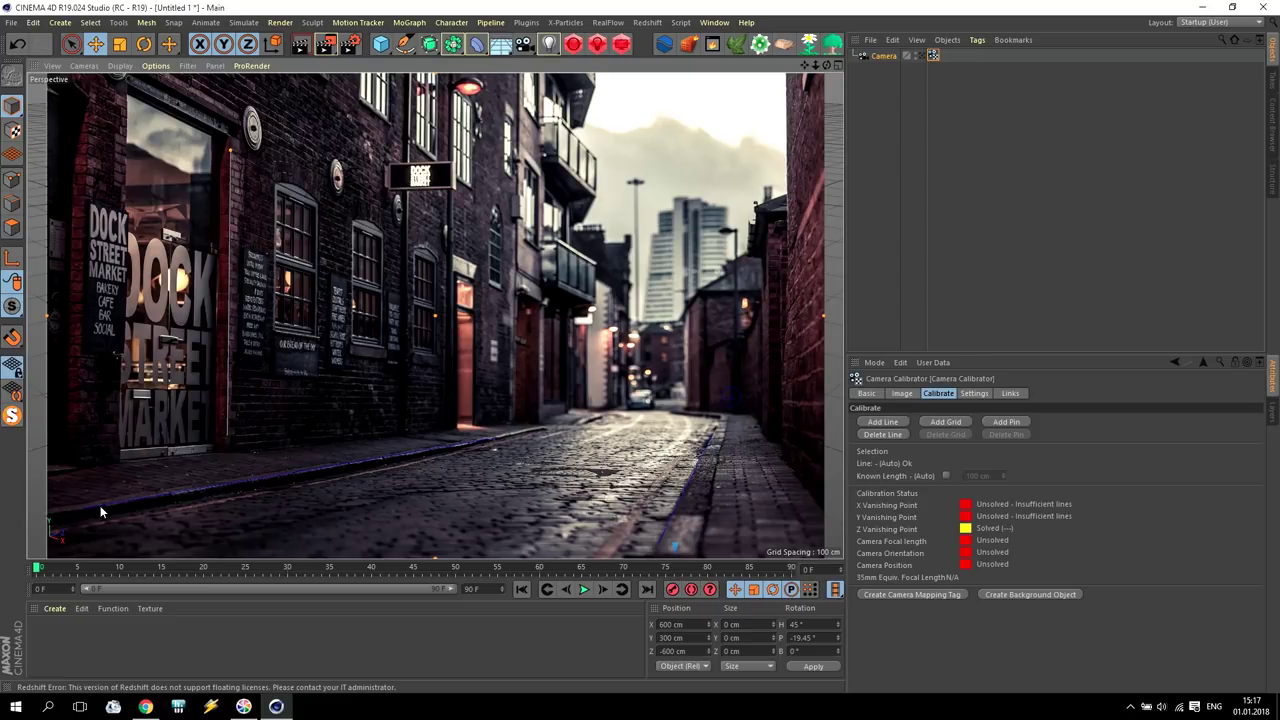
click(229, 290)
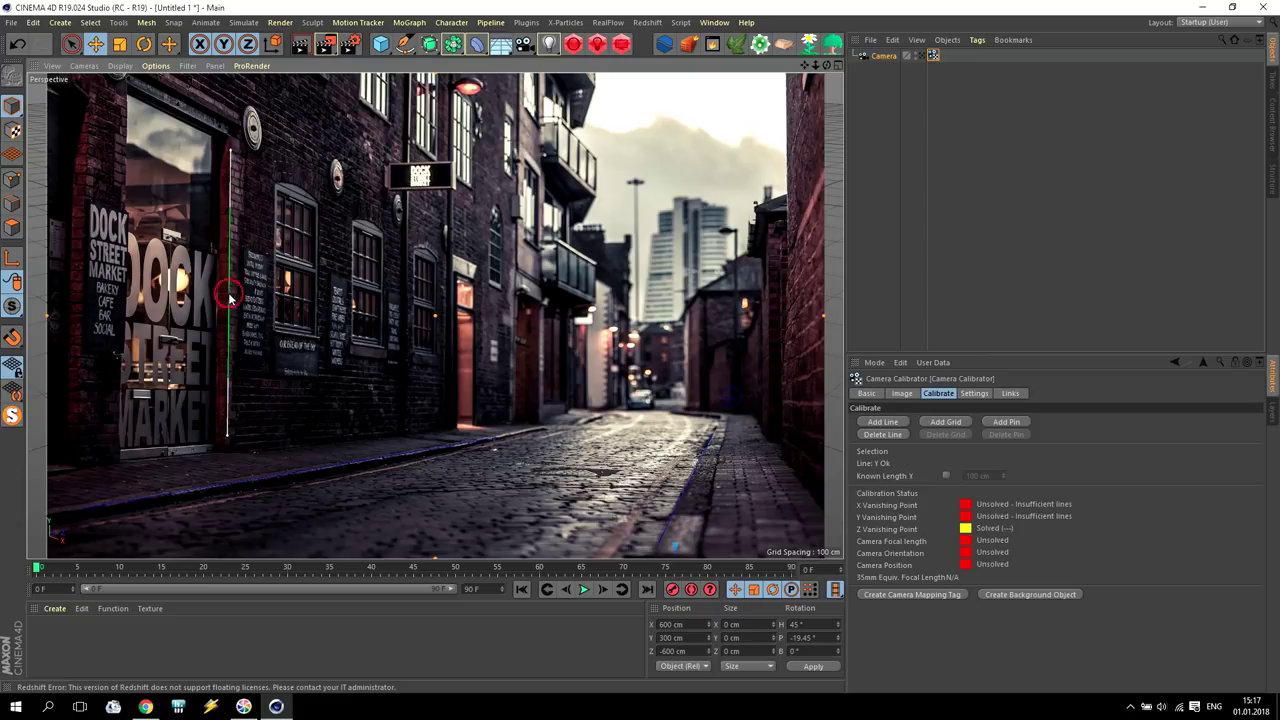
click(870, 425)
drag(632, 404, 714, 282)
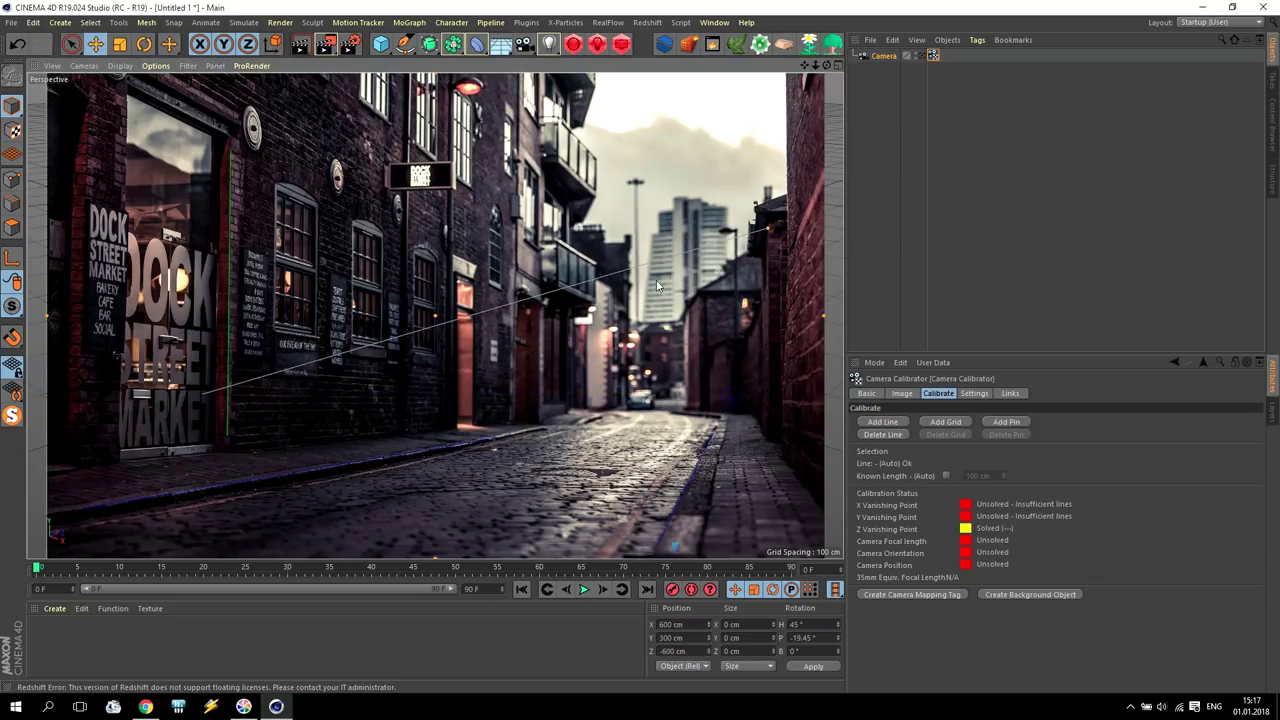
drag(203, 393, 766, 437)
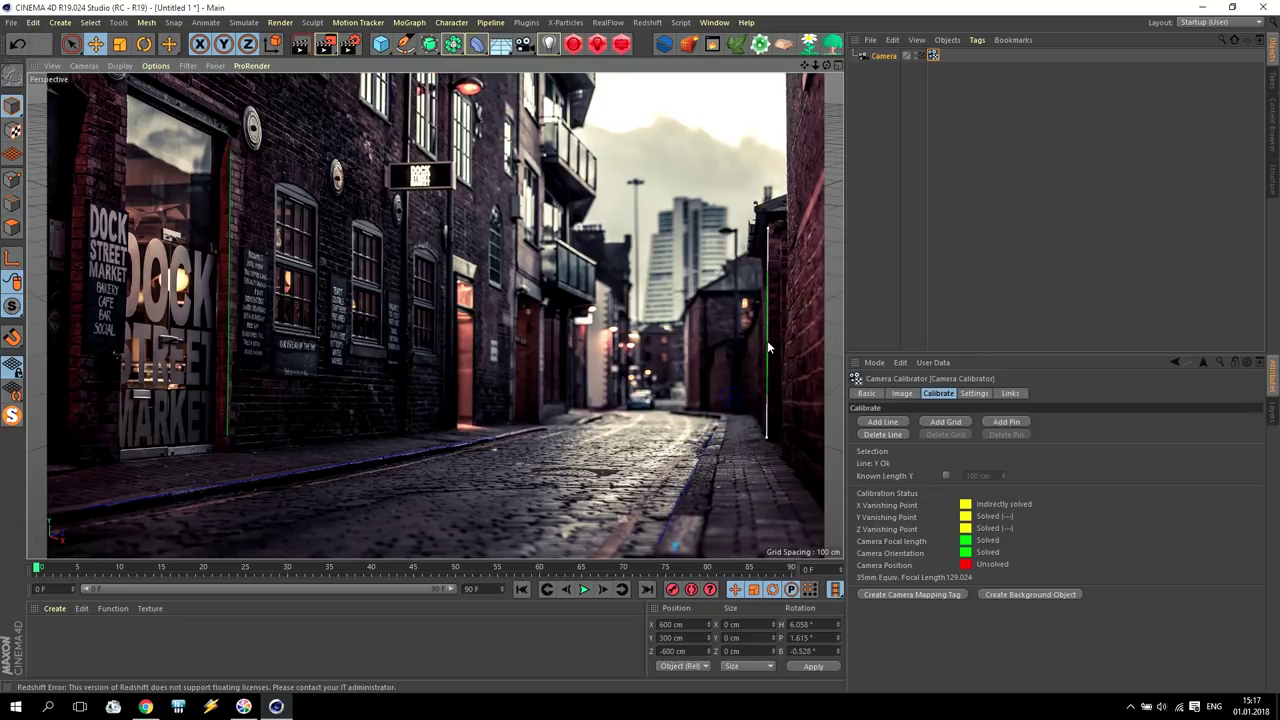
- Add a calibration line along the hanging sign's horizontal edge and set it to X
click(882, 424)
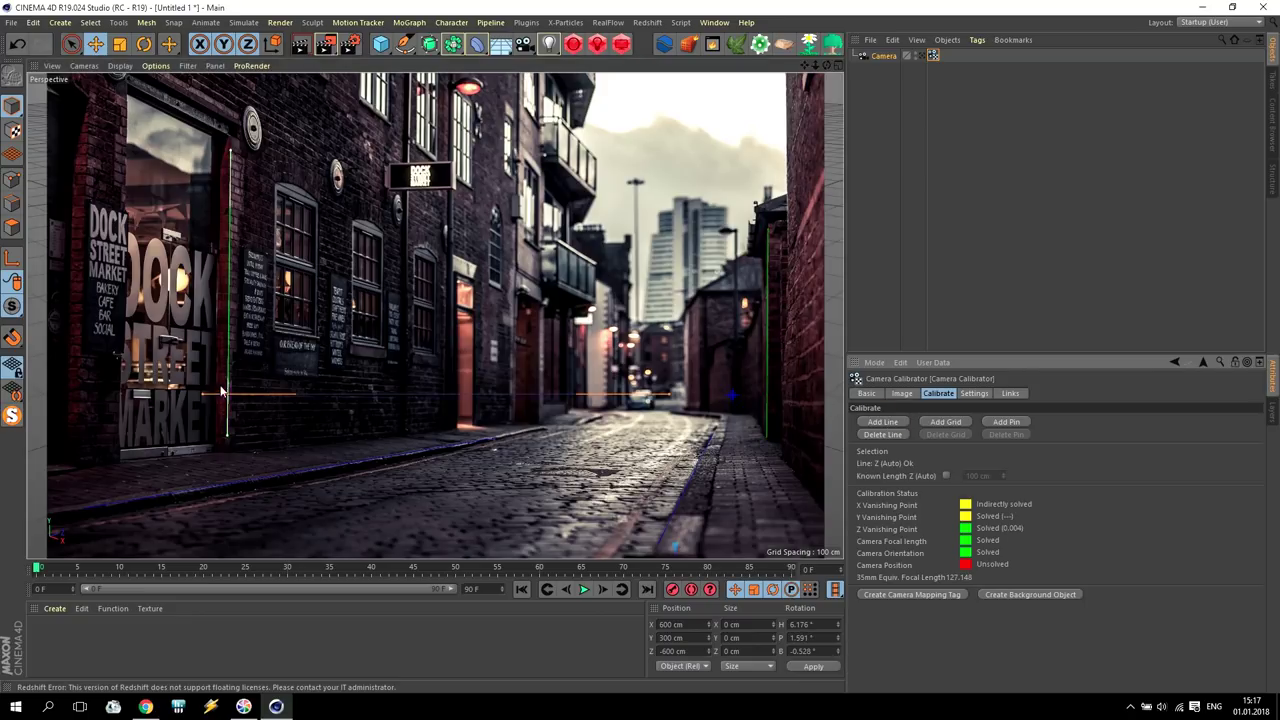
drag(203, 393, 391, 189)
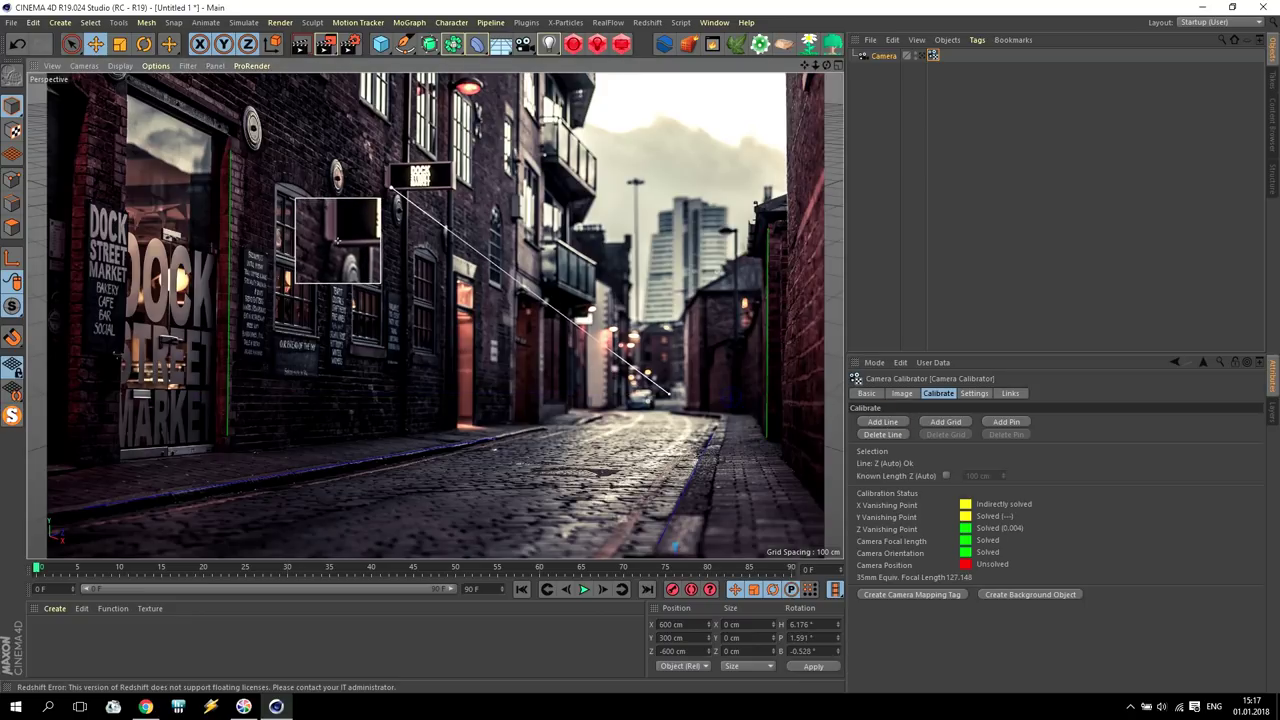
drag(670, 395, 450, 188)
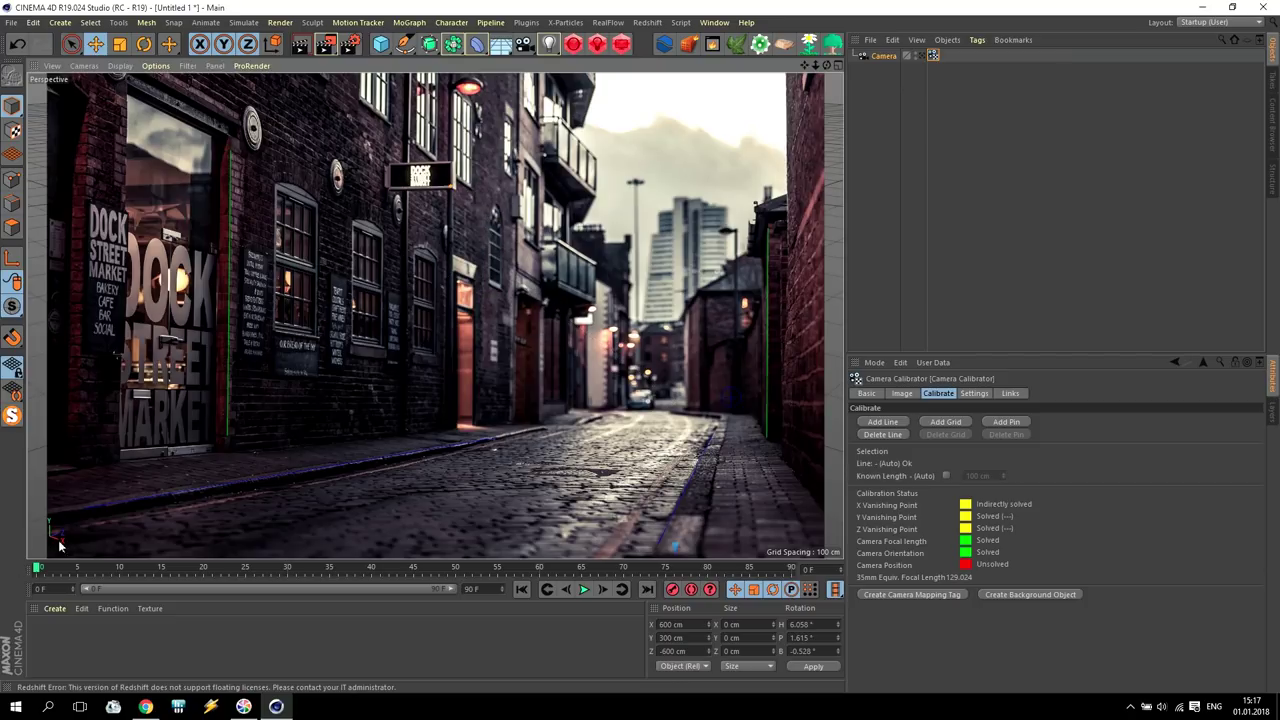
click(424, 190)
- Redraw the left kerb line and drop a calibration pin onto it in the alley
drag(84, 507, 496, 439)
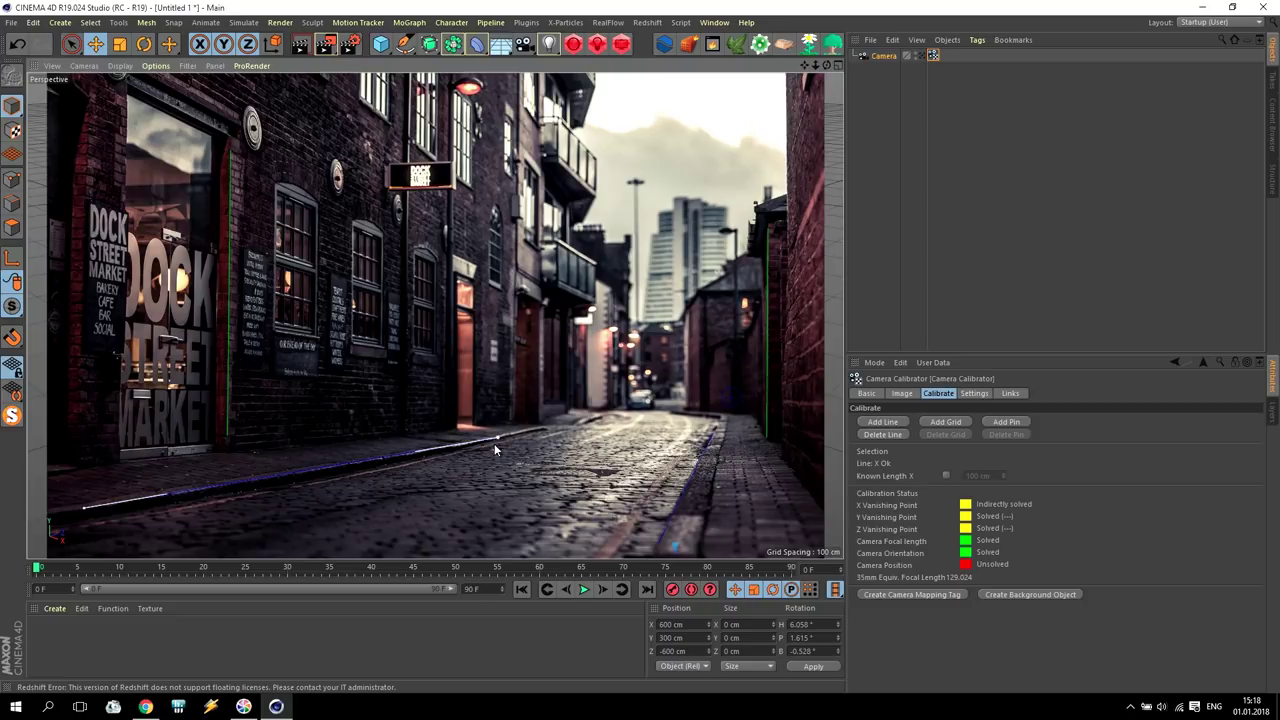
click(1007, 422)
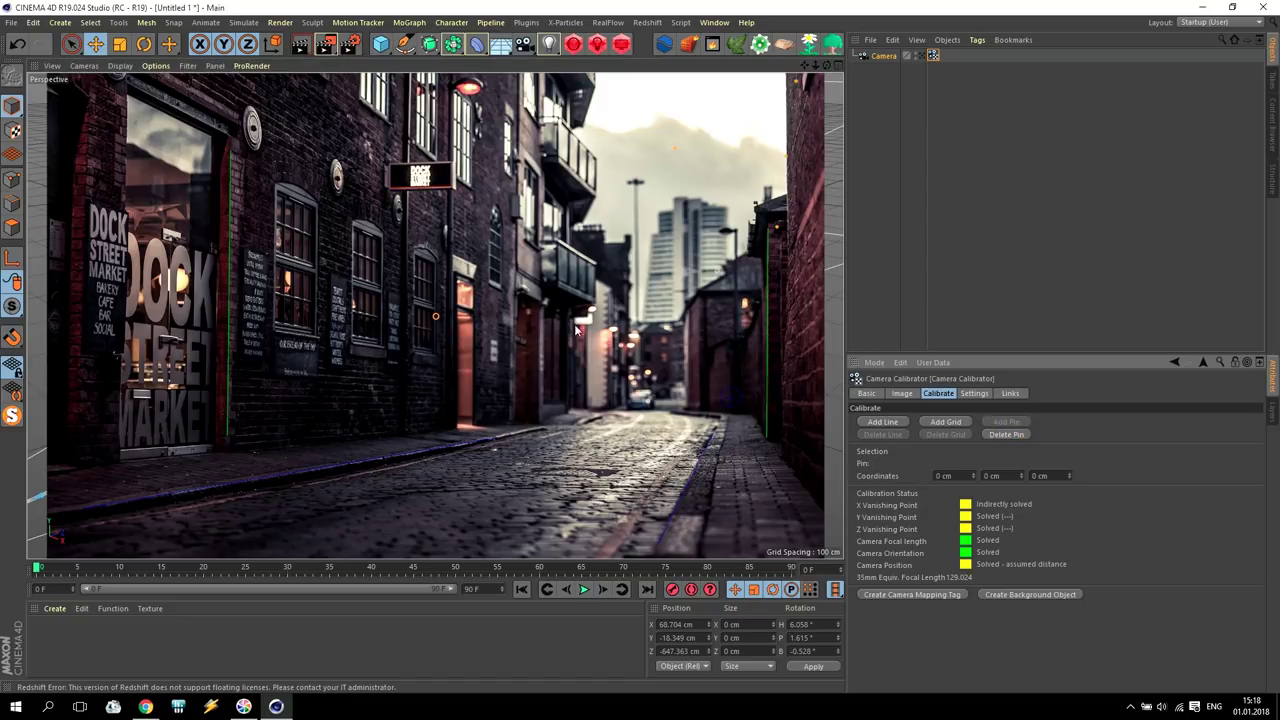
drag(435, 317, 497, 437)
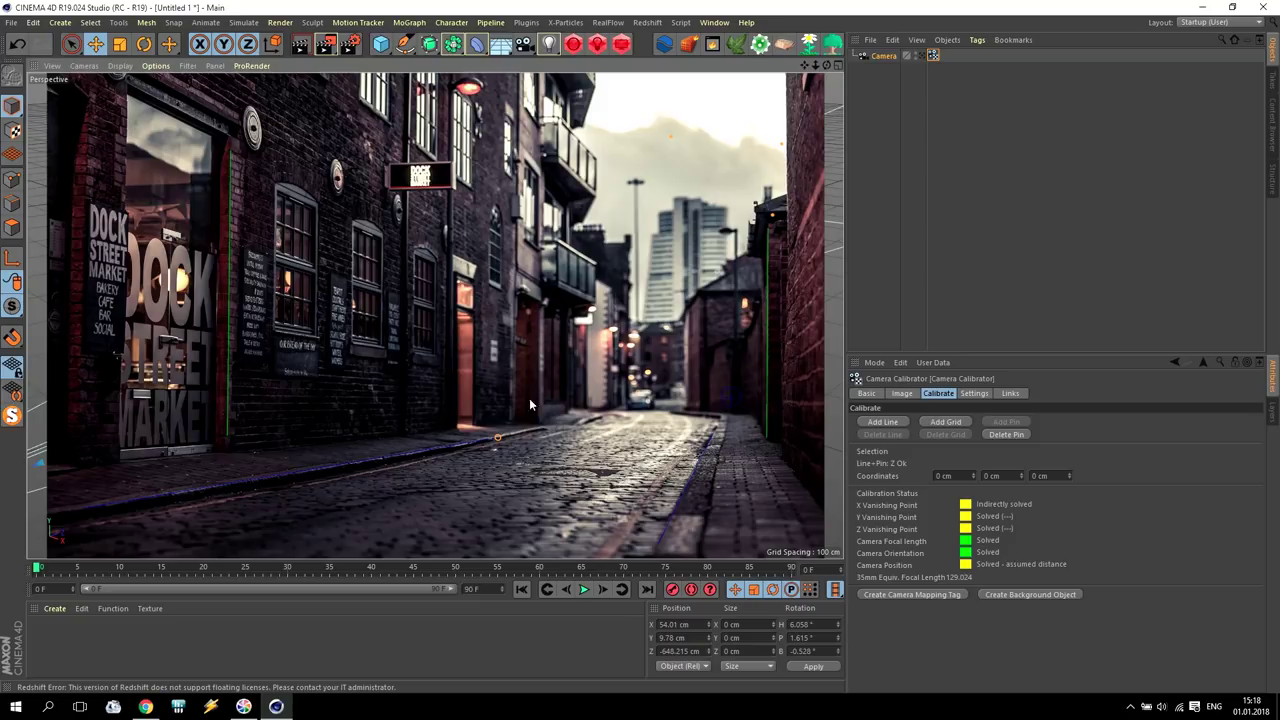
- Delete the Camera Calibrator tag, then lock the camera with a CINEMA 4D Protection tag
click(930, 55)
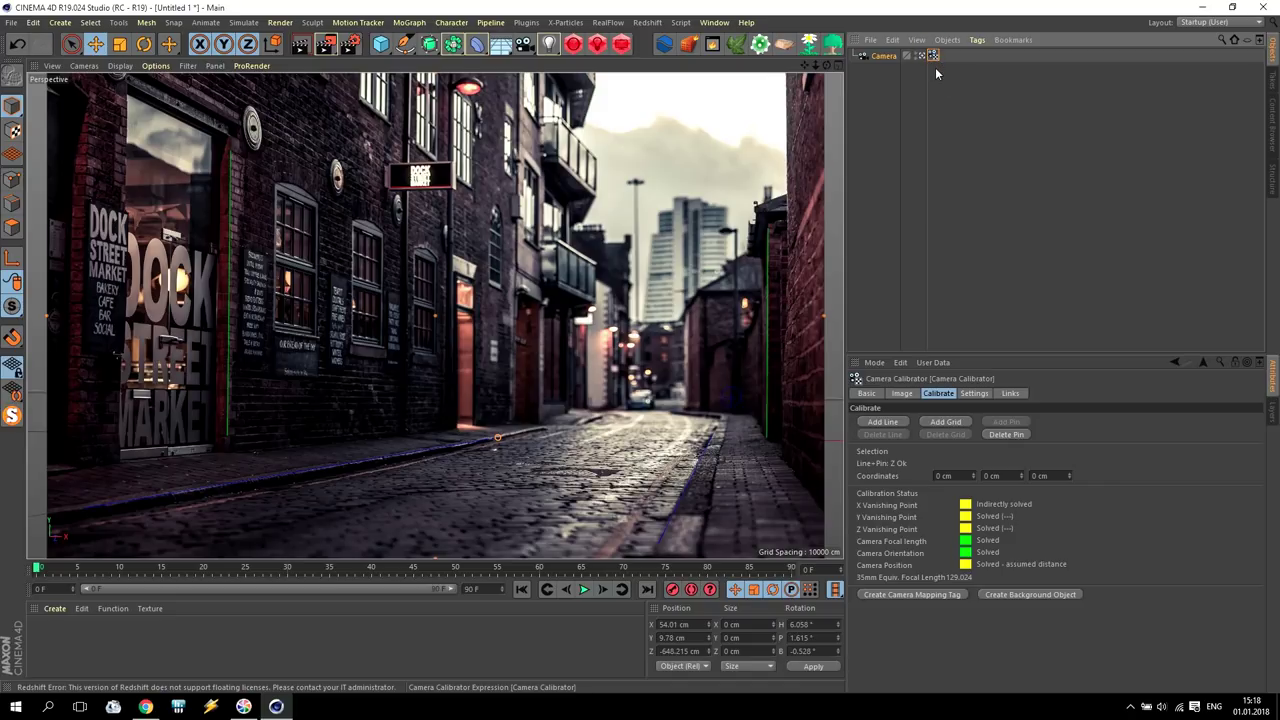
key(Delete)
click(889, 56)
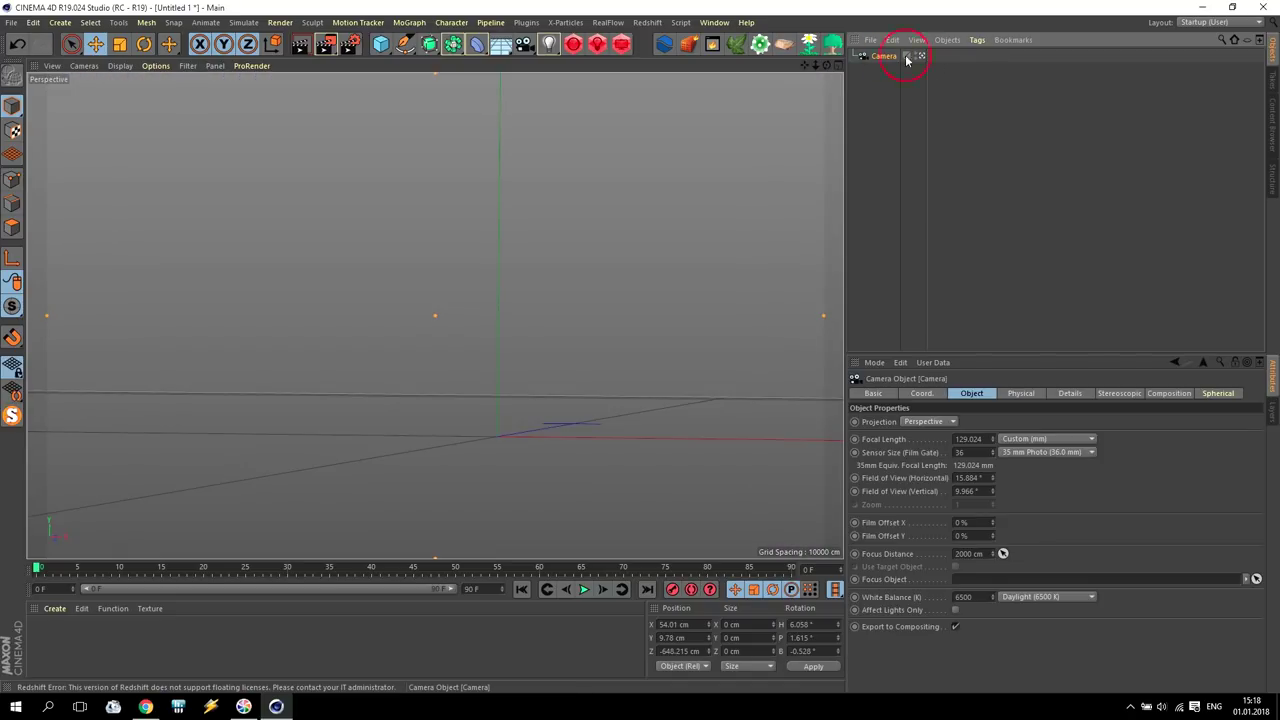
click(977, 40)
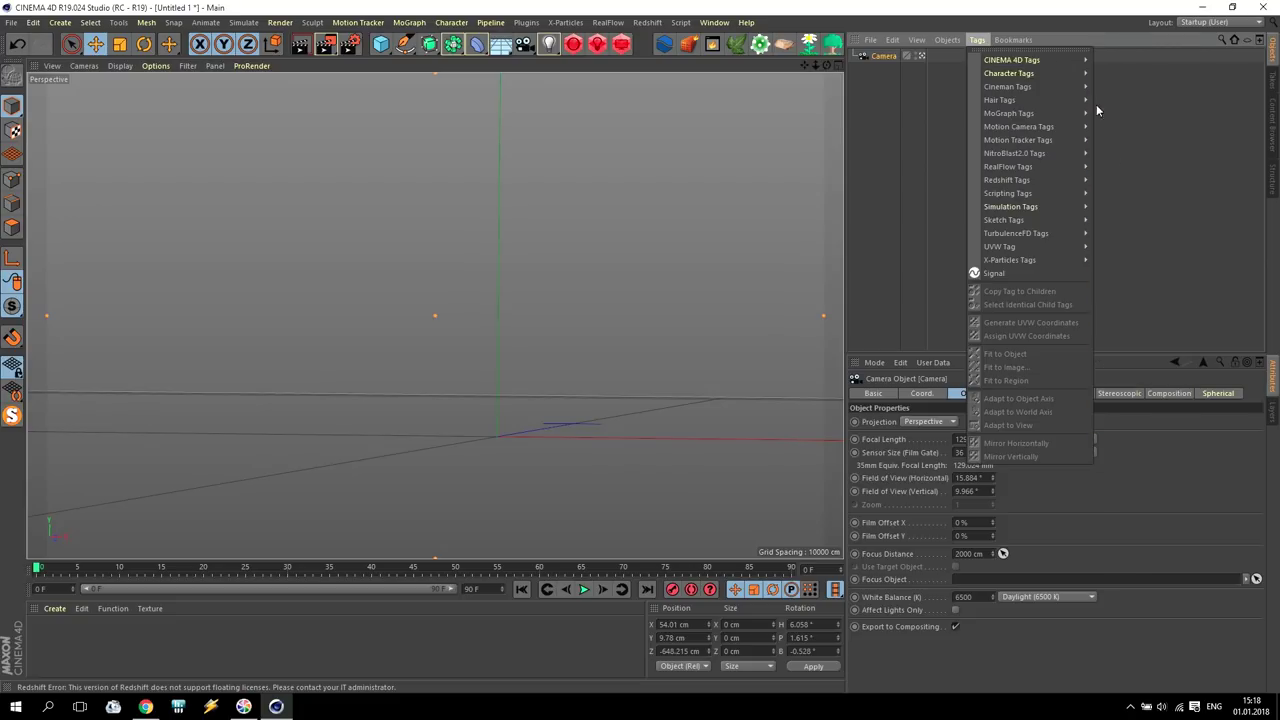
mouse_move(1043, 59)
click(1124, 273)
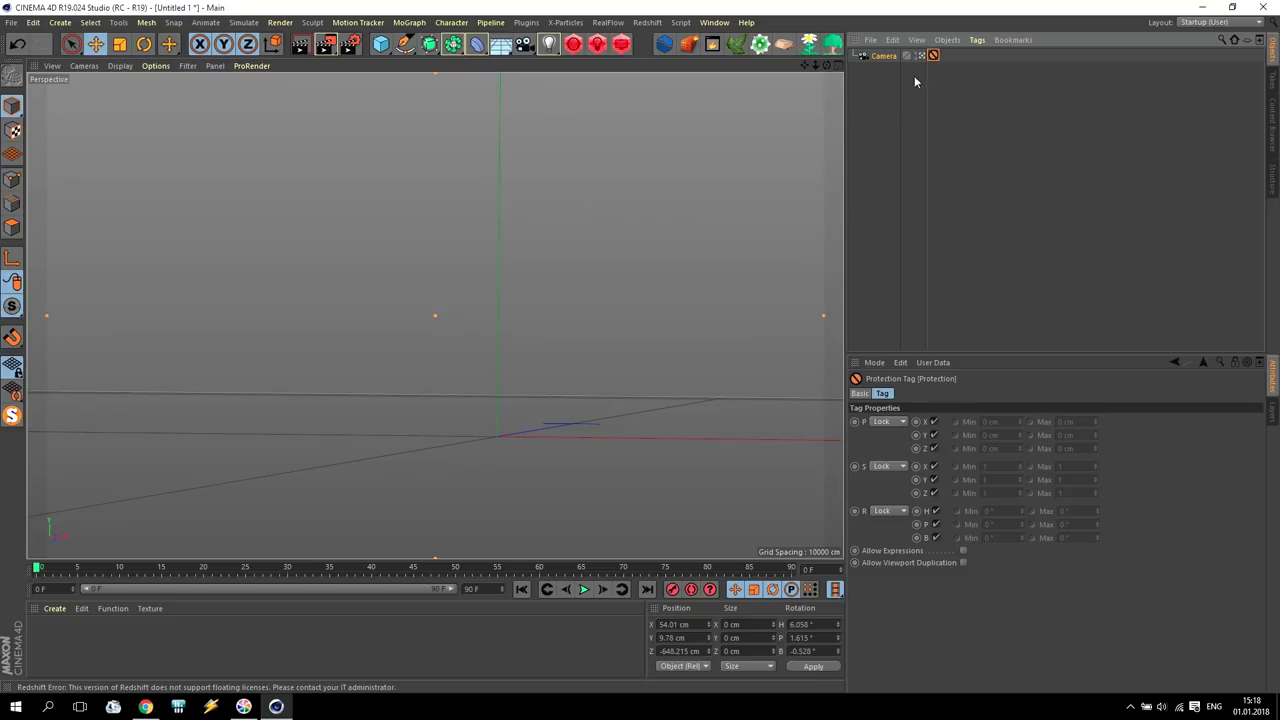
click(884, 56)
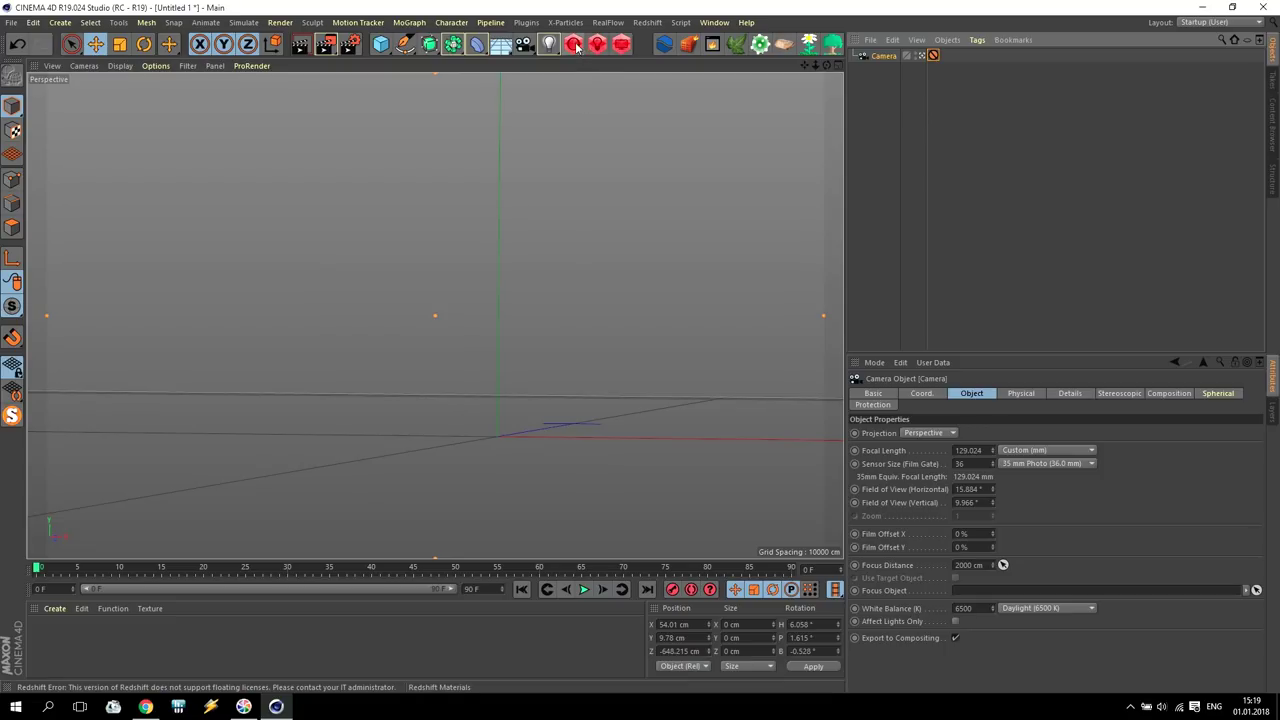
- Create an RS Dome Light with the alley jpg as enabled back-plate, and start Redshift IPR
drag(596, 45, 677, 101)
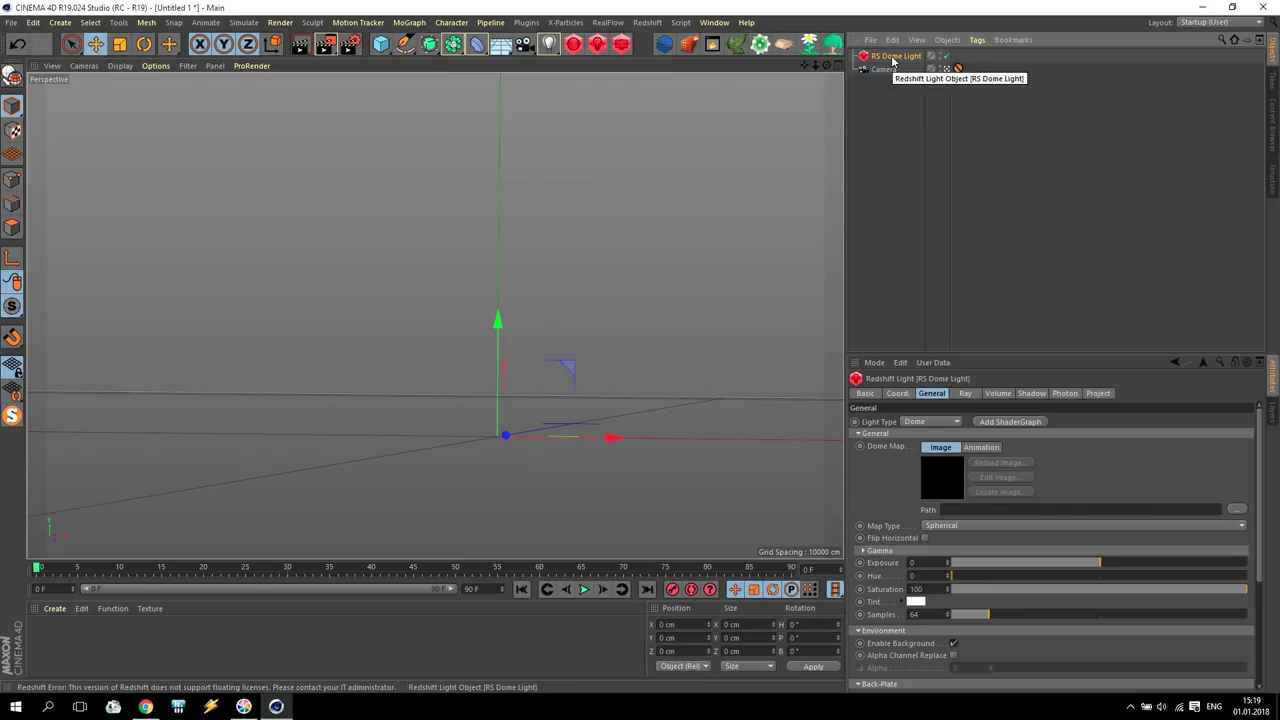
drag(1260, 437, 1278, 563)
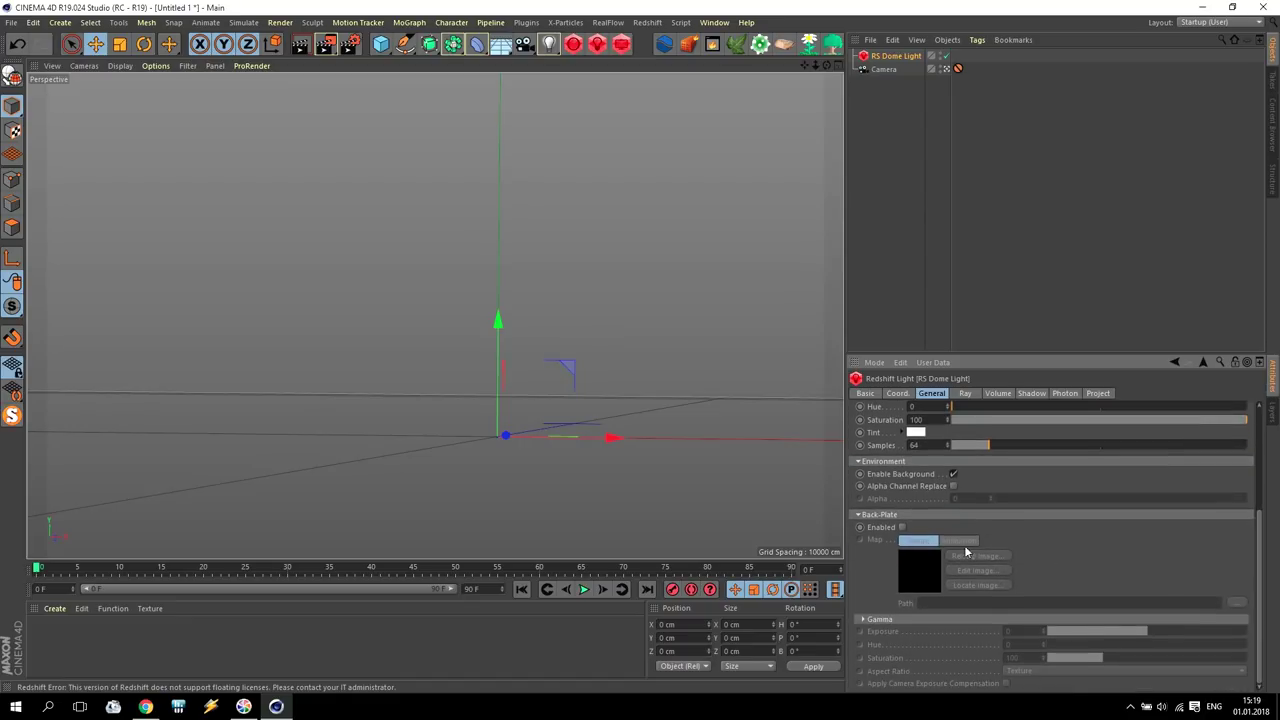
click(901, 528)
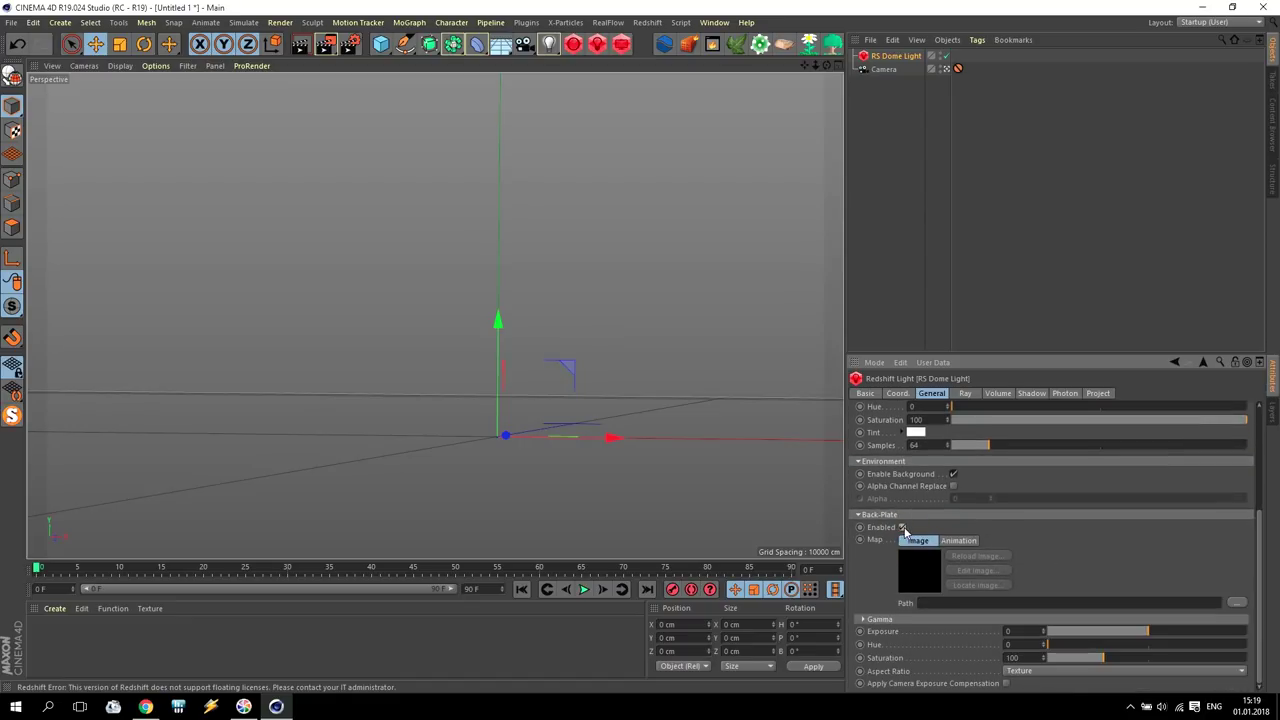
click(1236, 603)
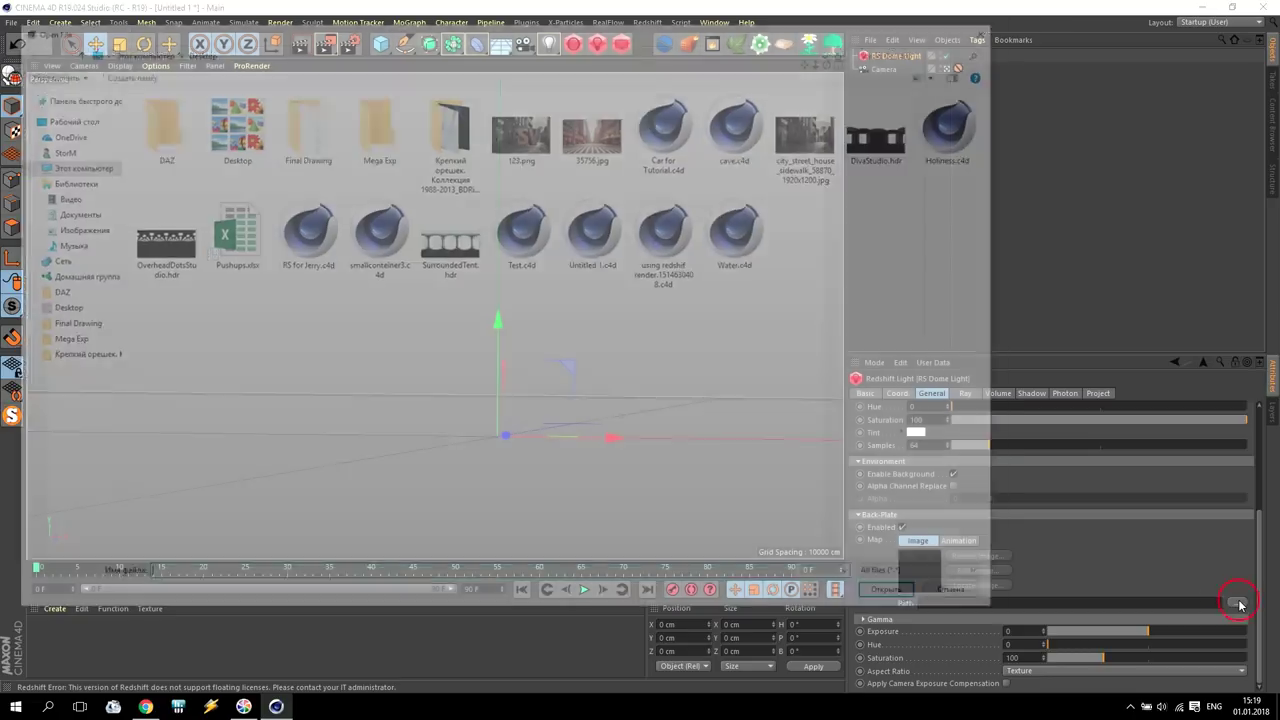
click(842, 158)
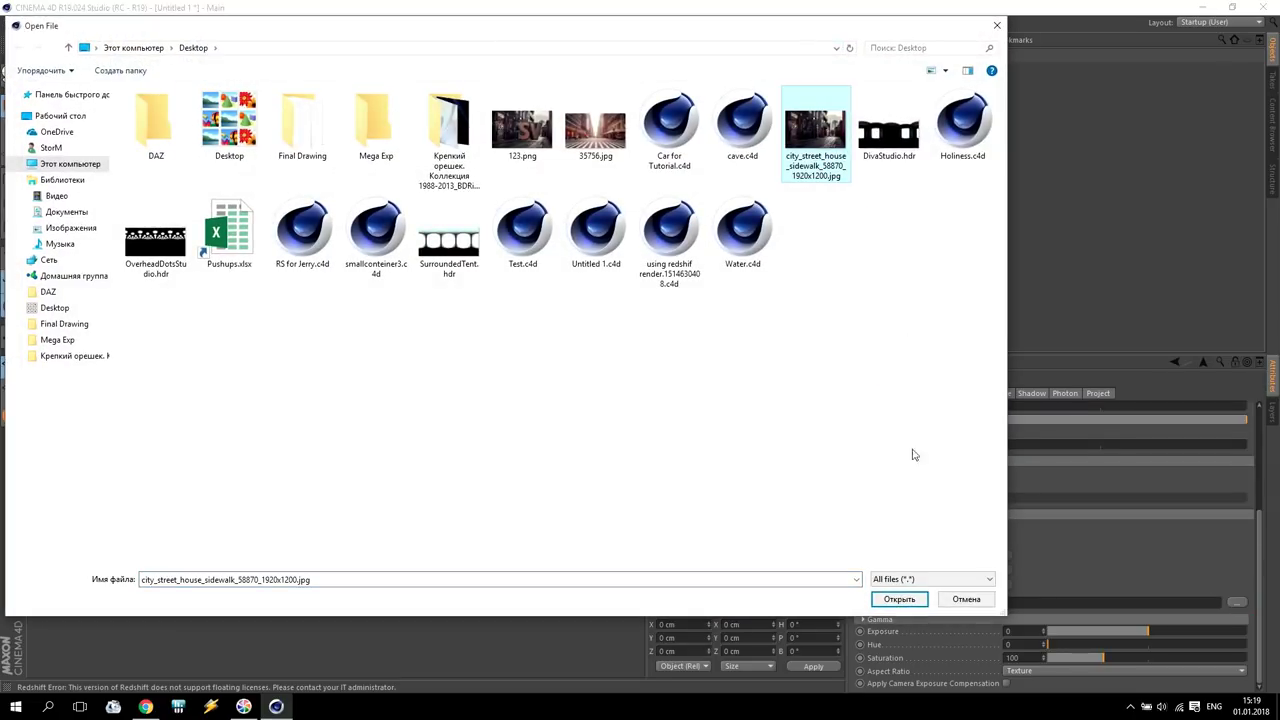
click(905, 600)
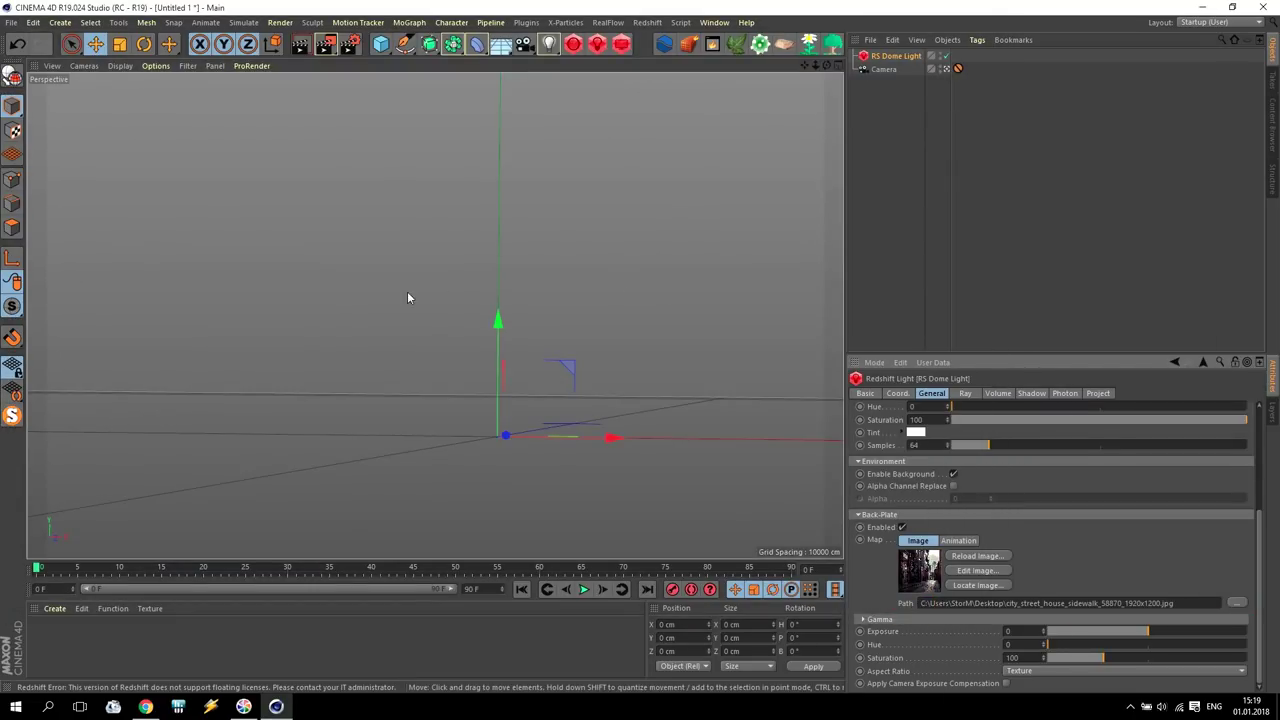
click(621, 44)
click(47, 122)
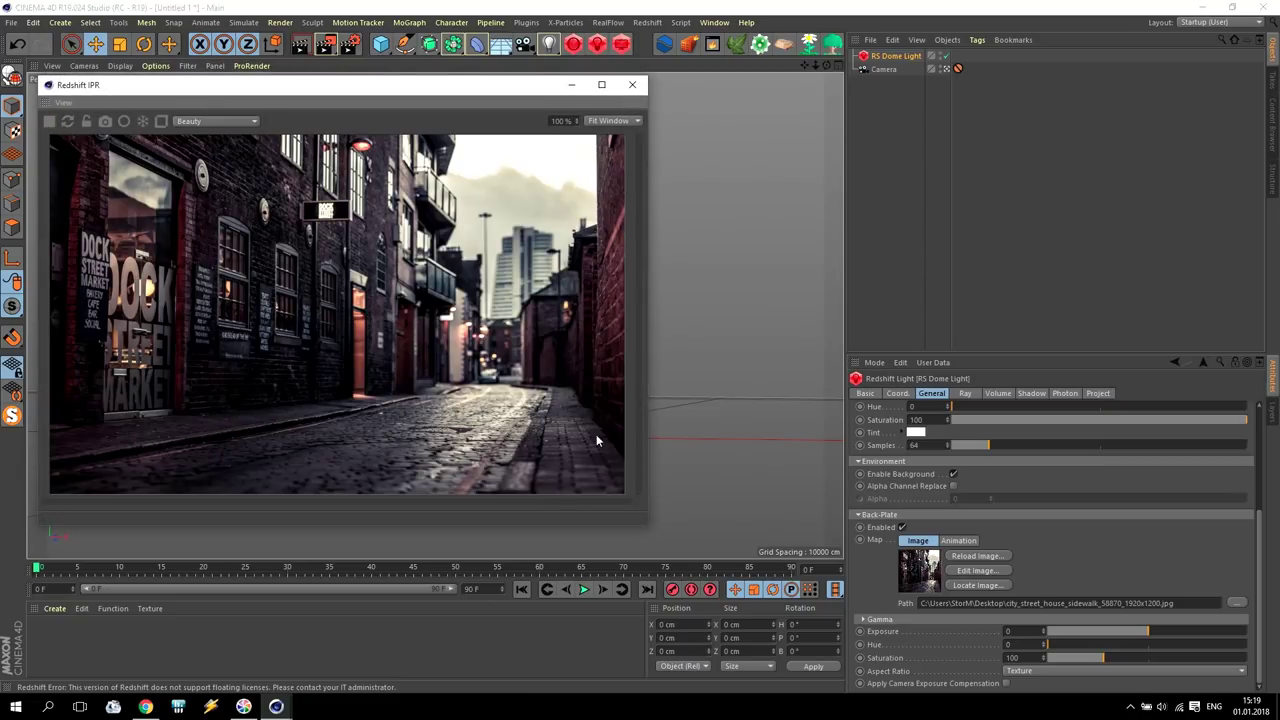
- Shrink the Redshift IPR window and park it at the upper right over the Attribute Manager
drag(444, 95, 401, 90)
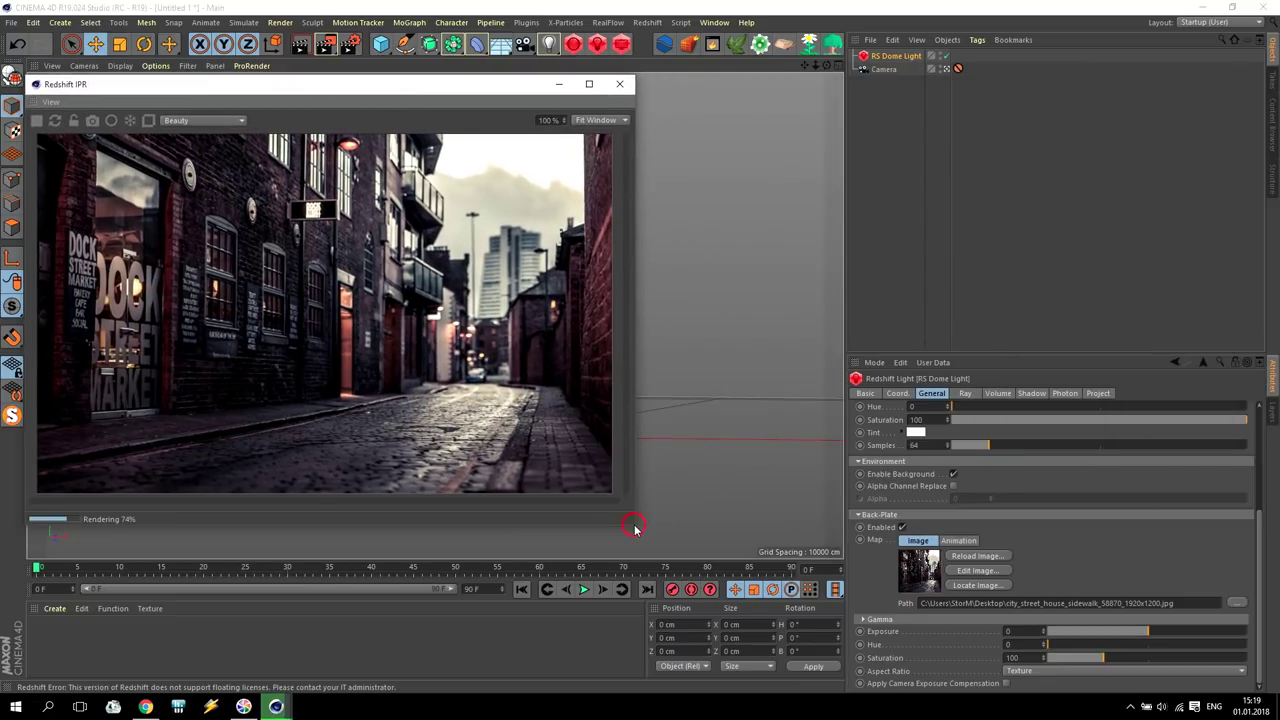
drag(633, 522, 364, 357)
drag(197, 93, 1093, 118)
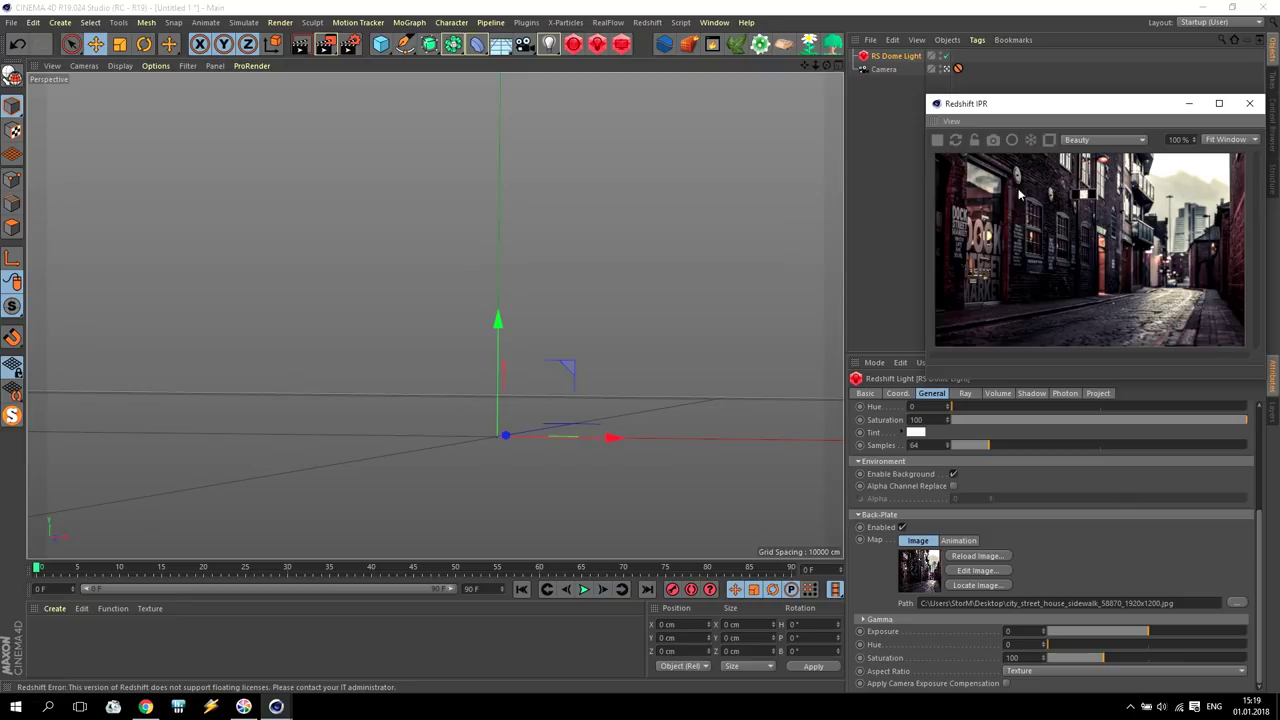
click(380, 44)
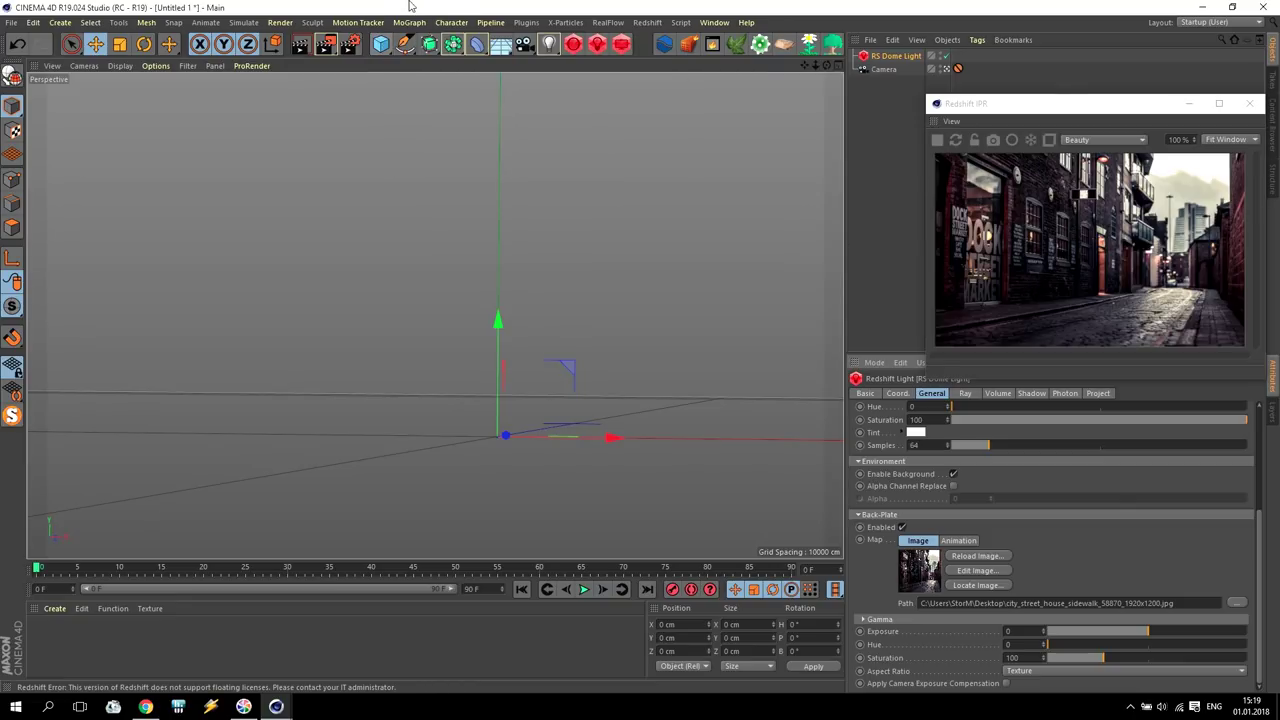
click(409, 22)
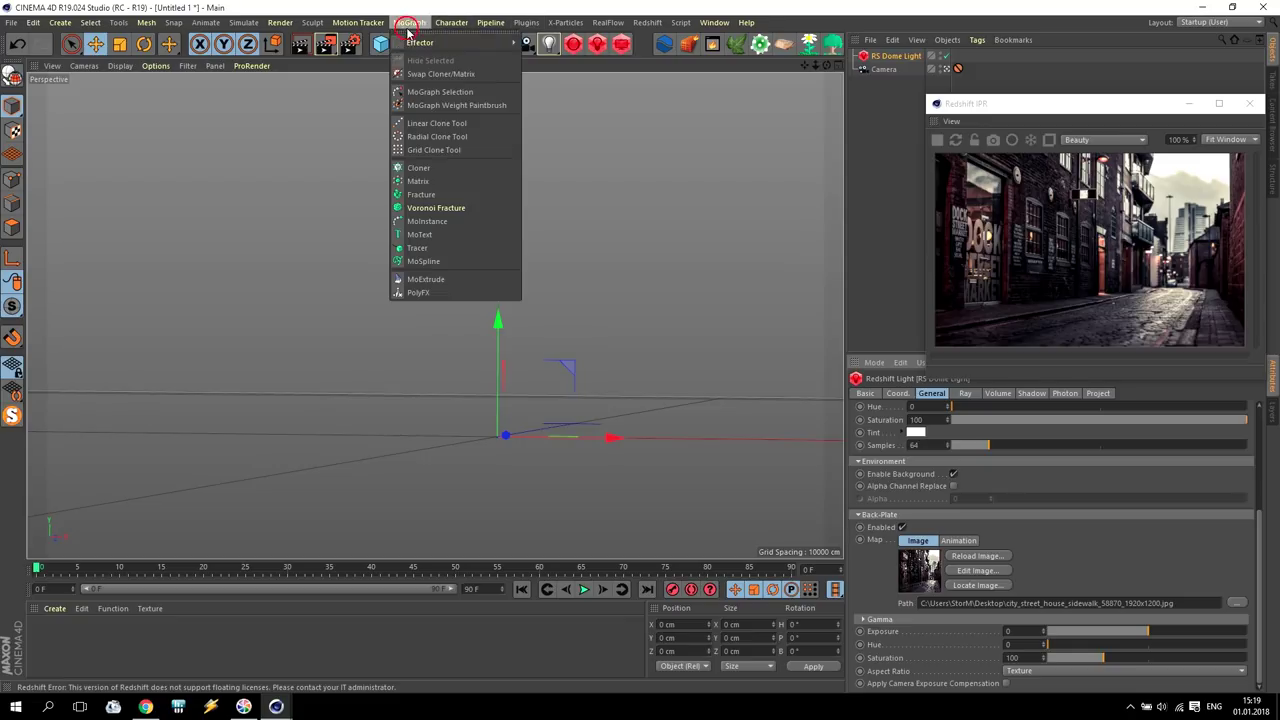
- Add a MoText 'SV' object with a bold font style and Middle alignment
click(446, 234)
drag(994, 106, 281, 86)
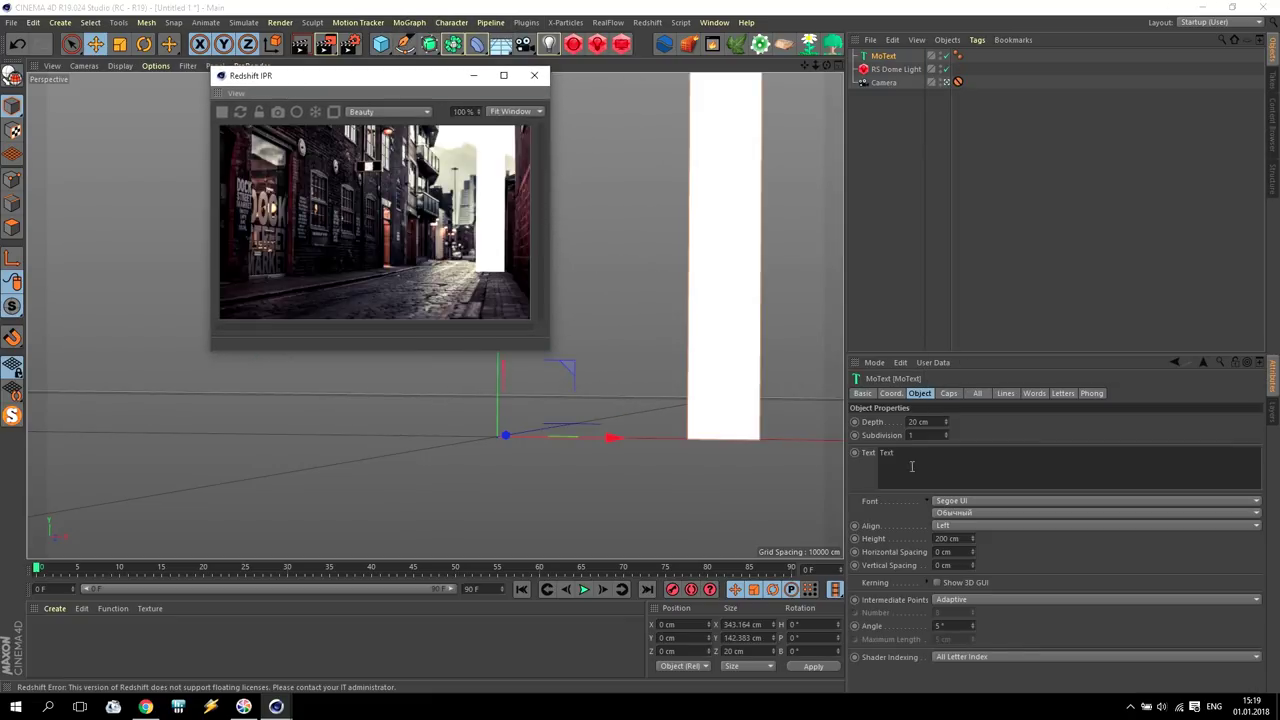
click(643, 468)
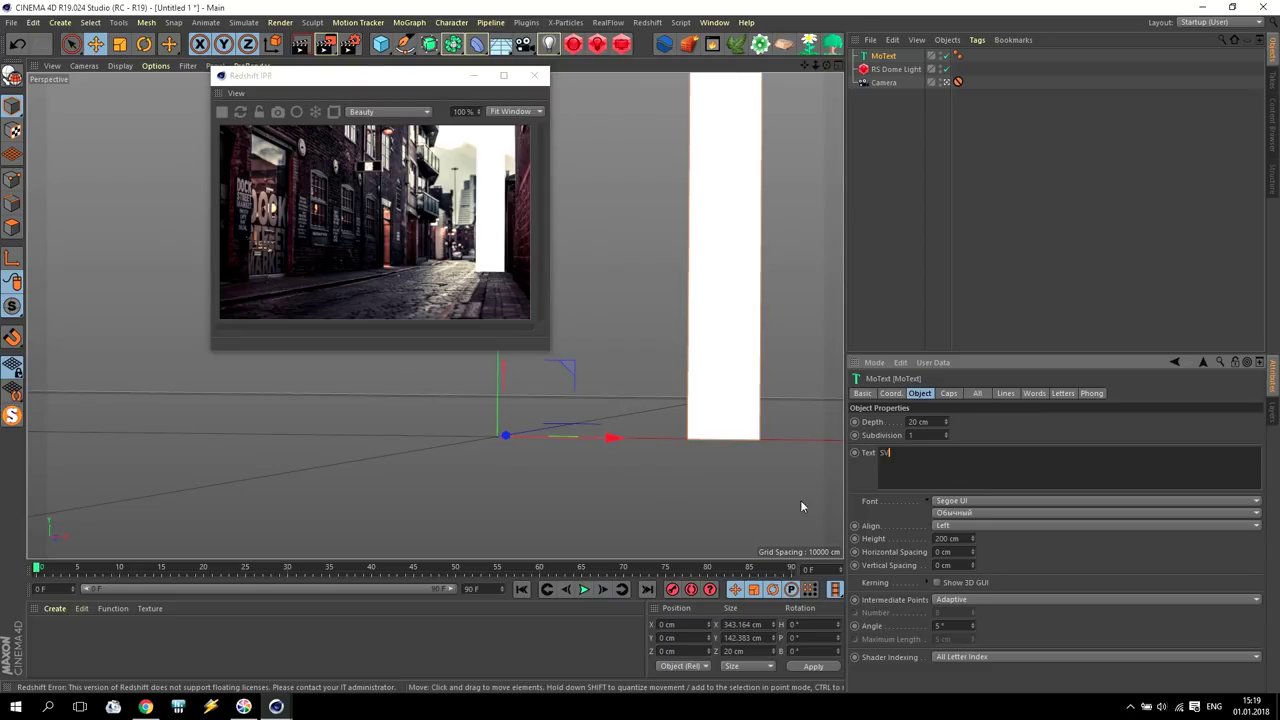
click(970, 514)
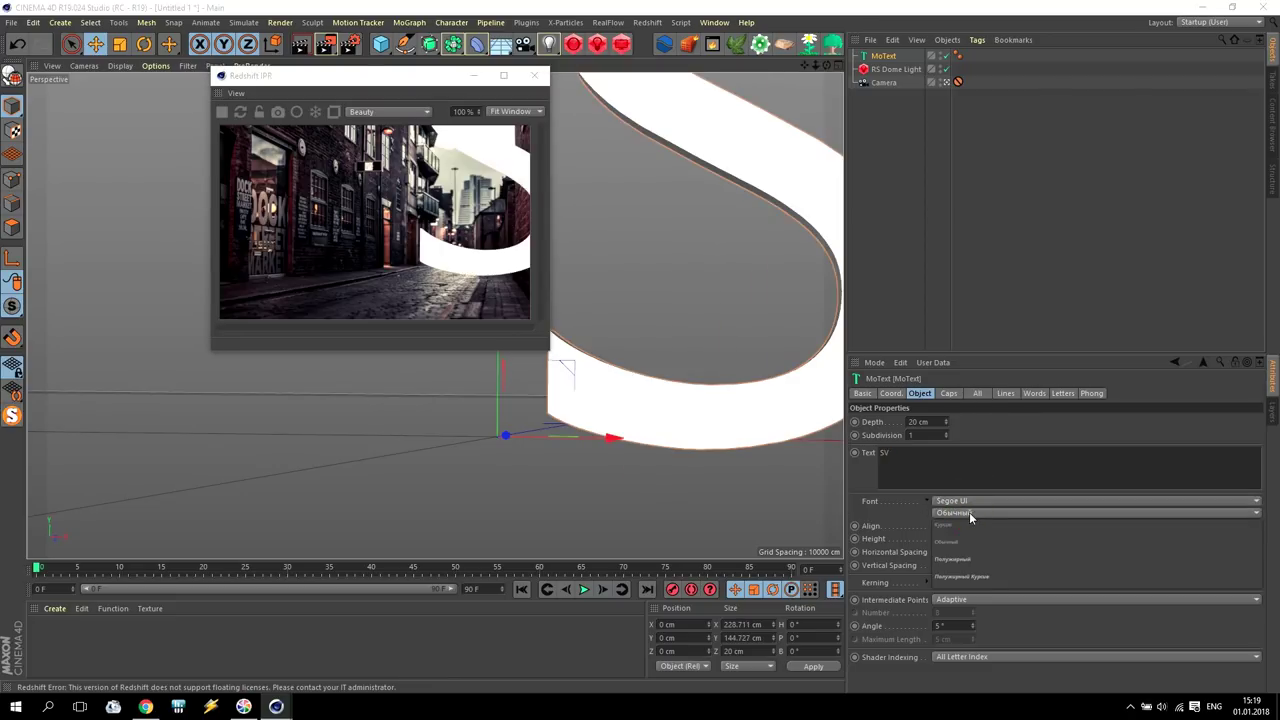
click(971, 566)
click(955, 526)
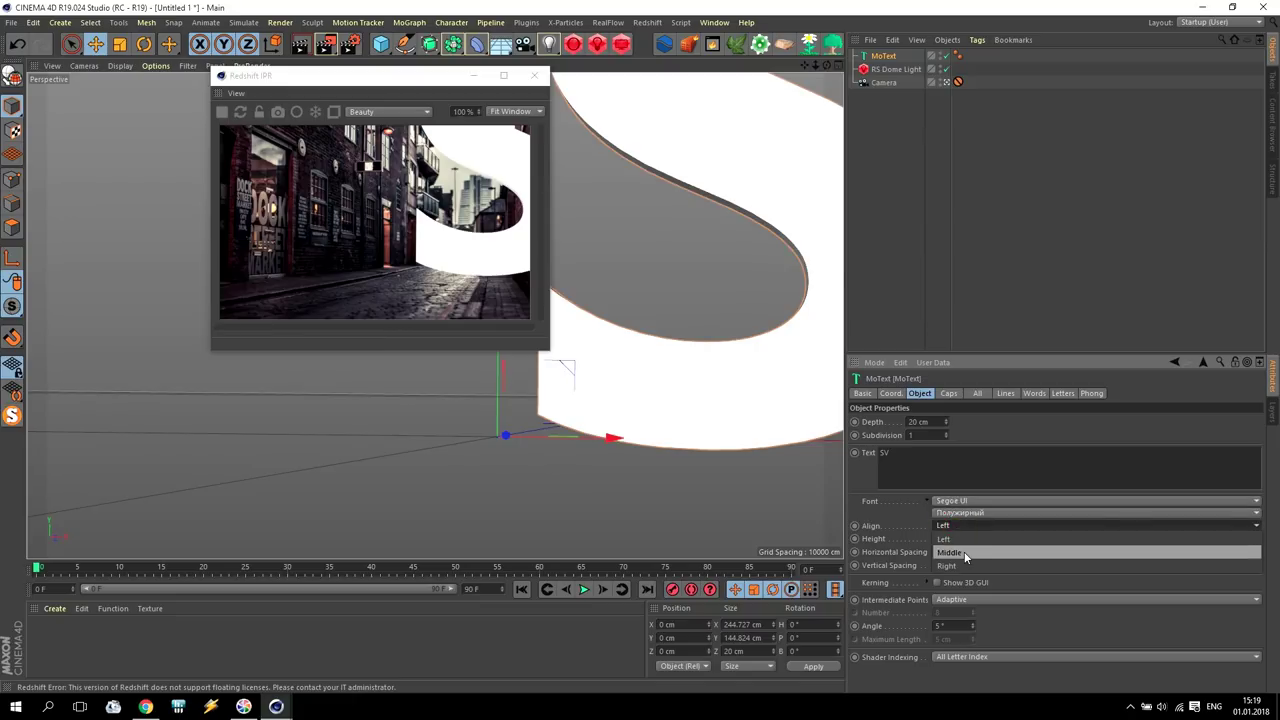
click(955, 552)
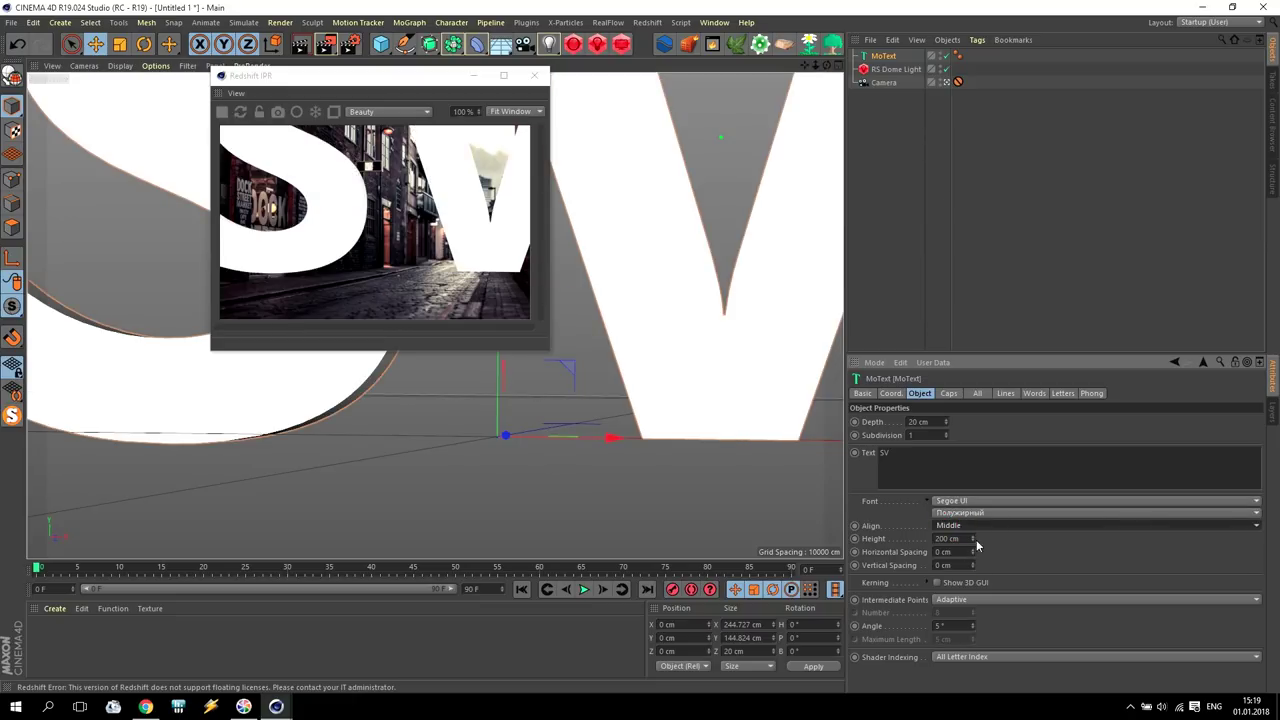
- Set the text Height to 50 cm and Depth to 40 cm, then slide it along X
click(946, 538)
text(70)
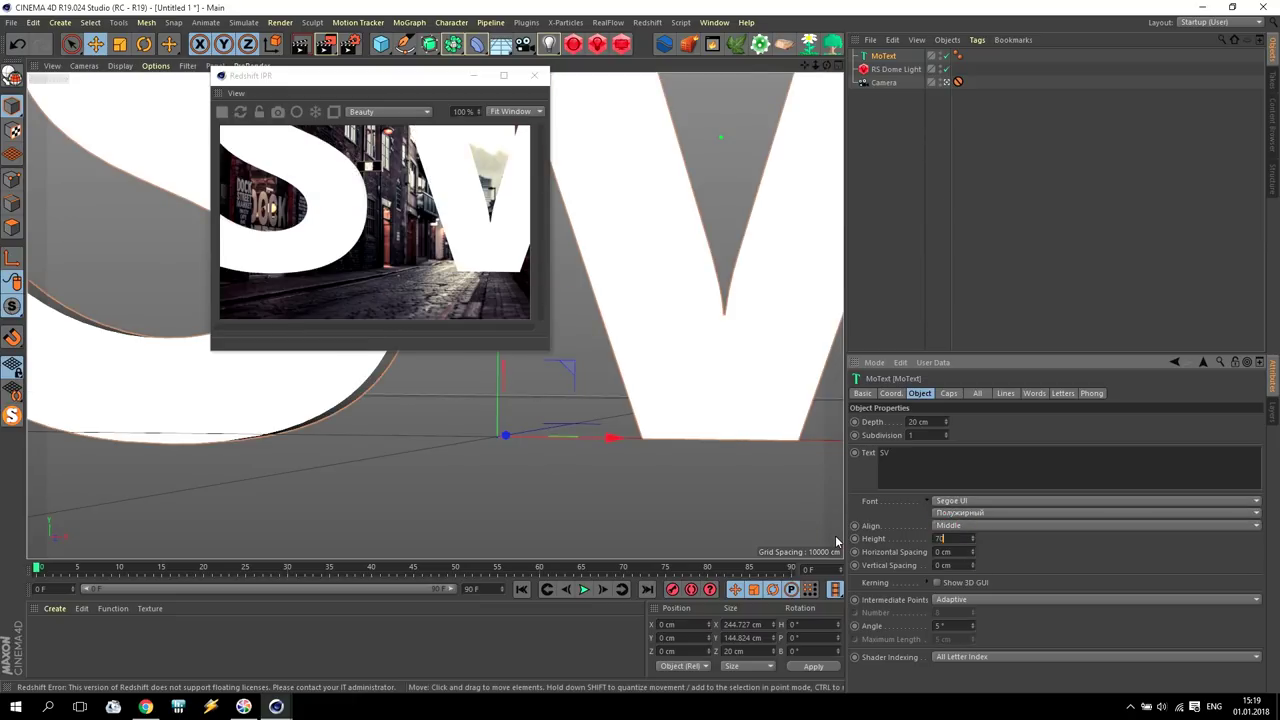
key(Return)
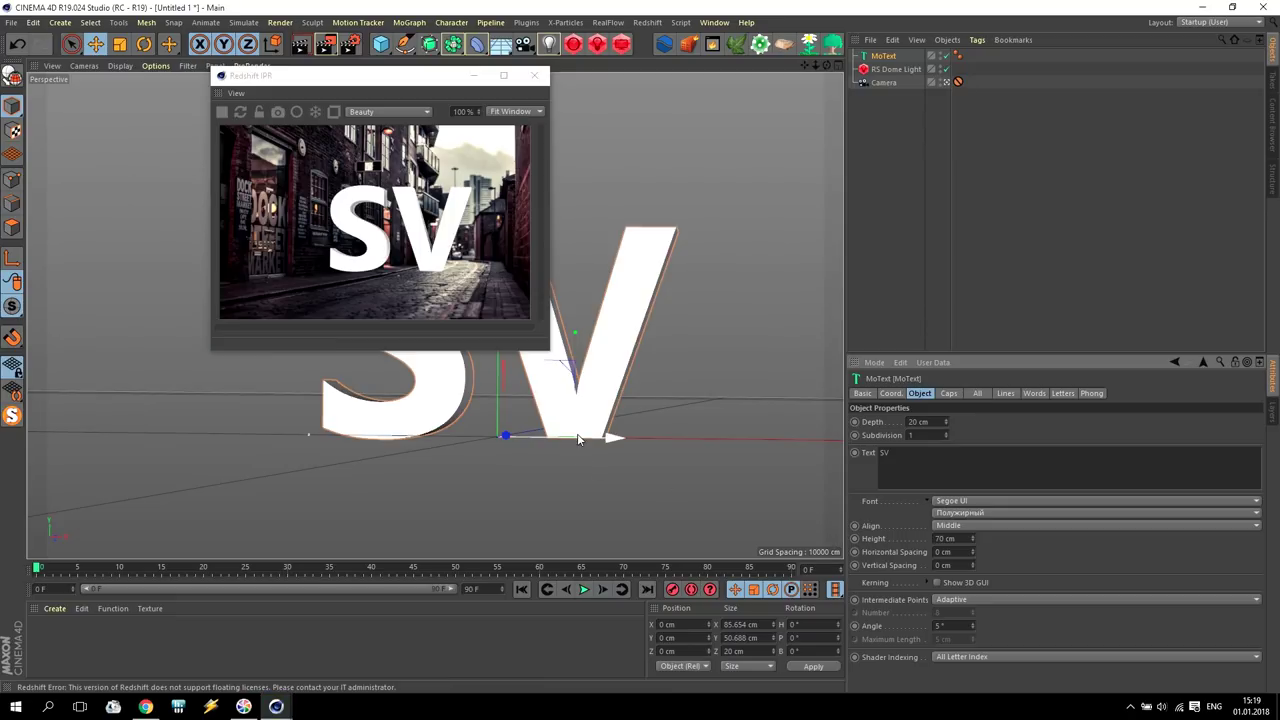
click(957, 538)
text(50)
key(Return)
text(30)
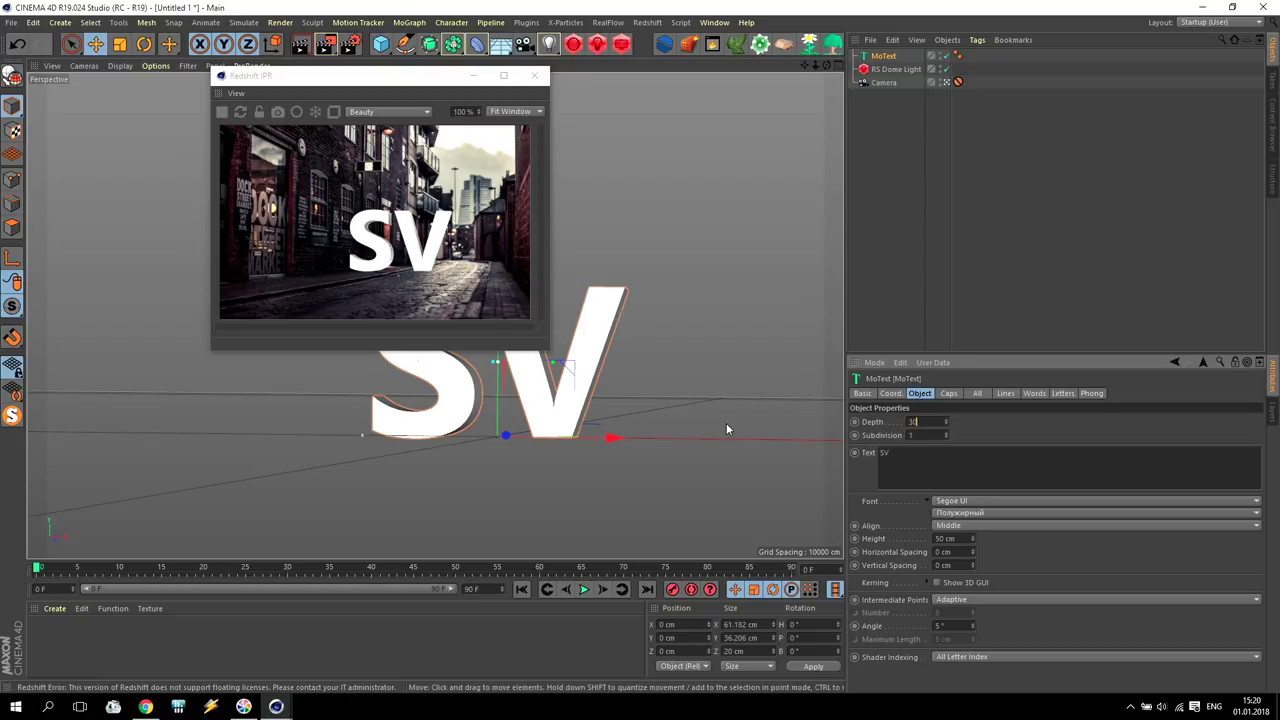
key(Return)
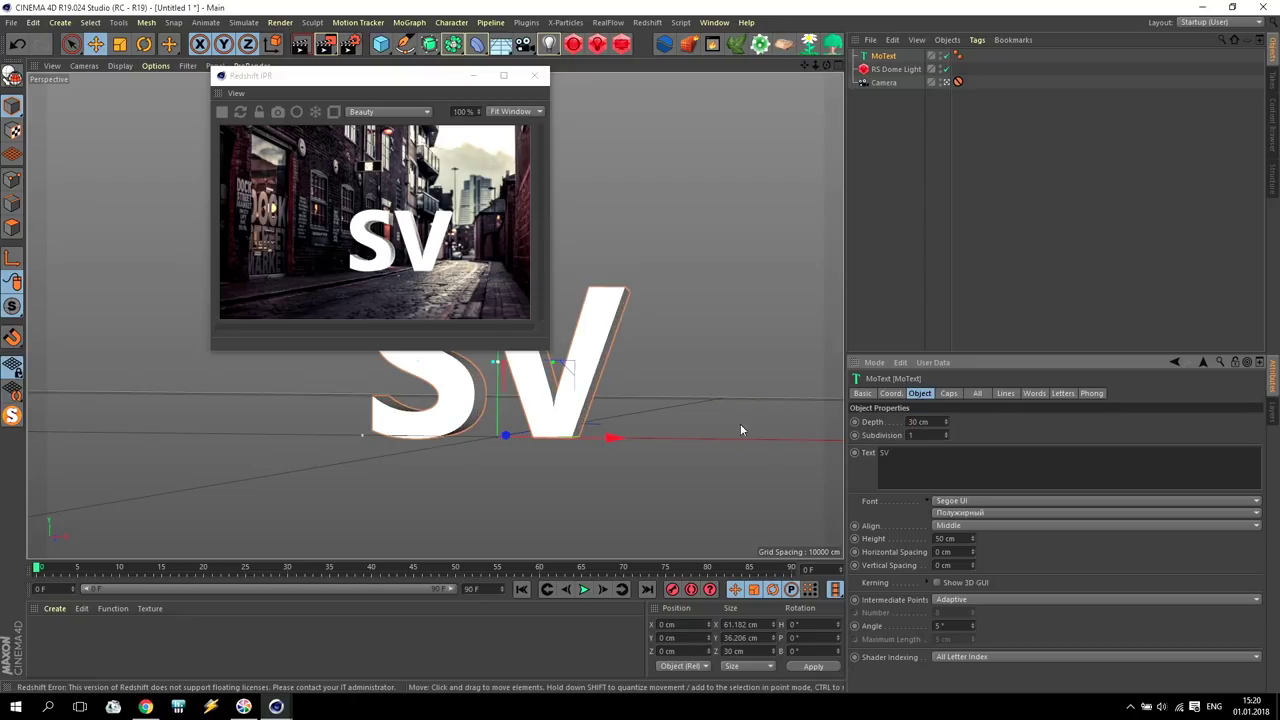
click(885, 428)
text(40)
key(Return)
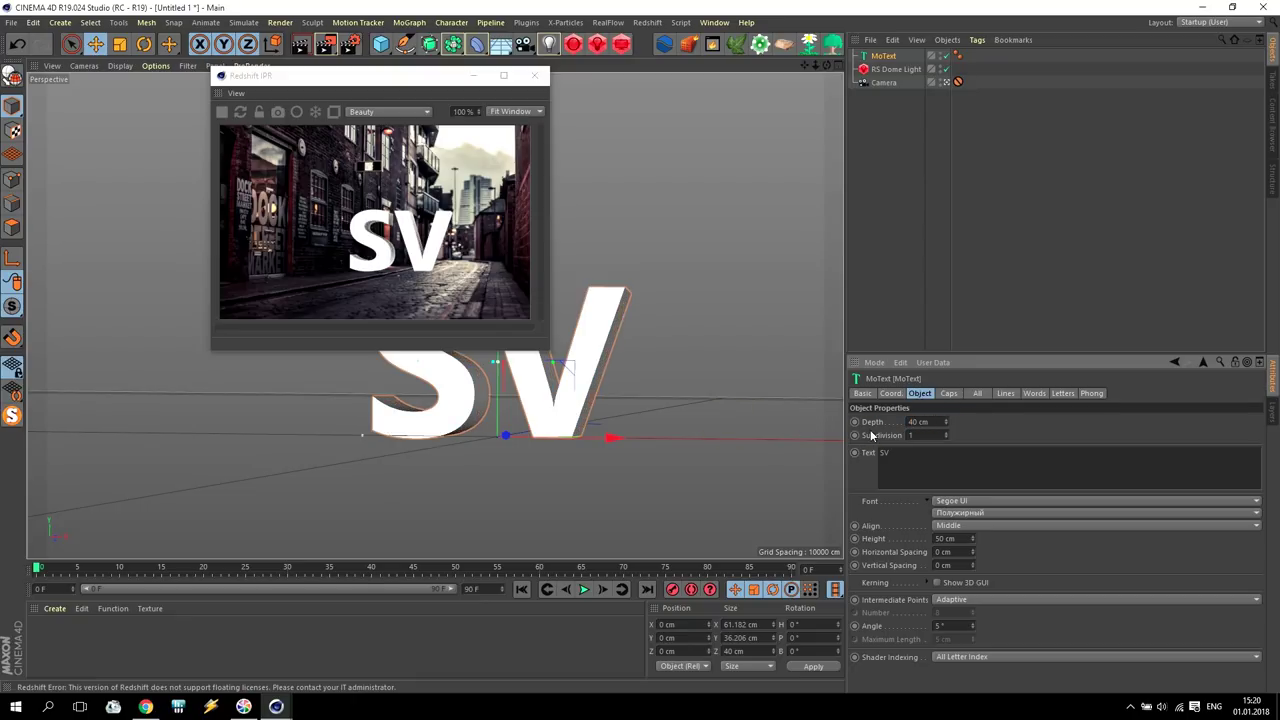
drag(590, 438, 634, 442)
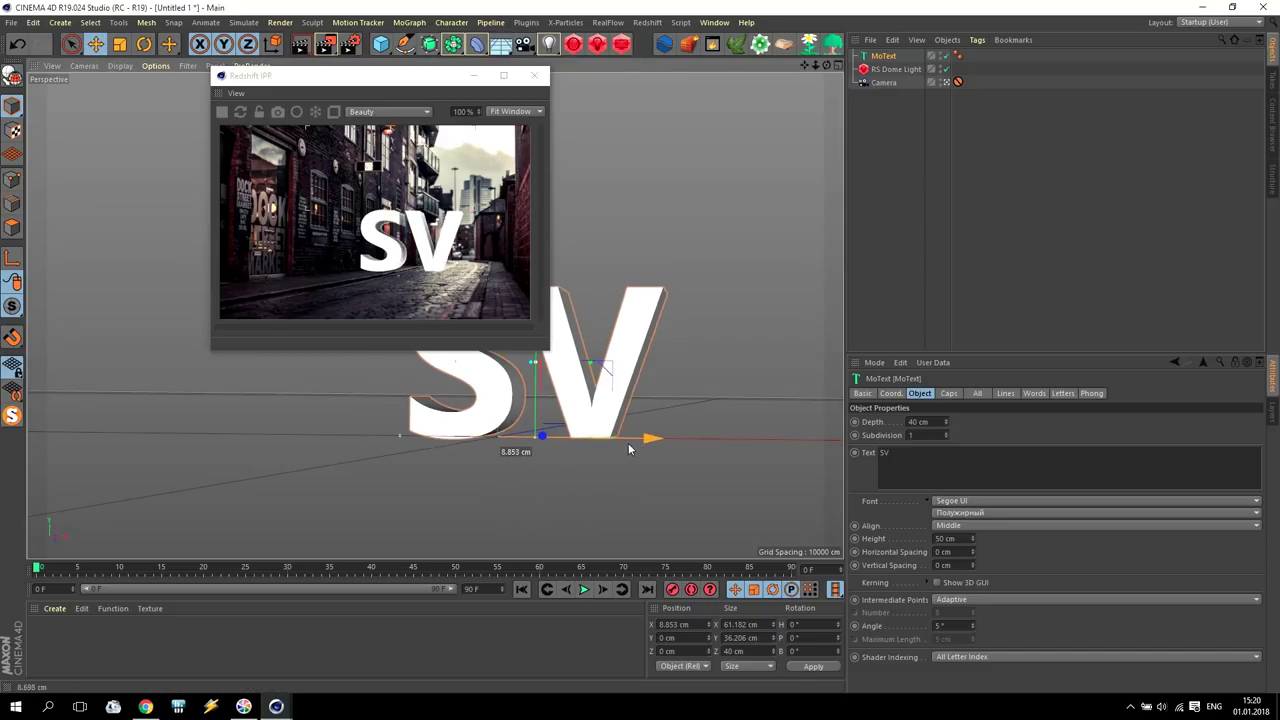
- Set both Start and End caps of the MoText to Fillet Cap
click(948, 393)
click(980, 421)
click(982, 474)
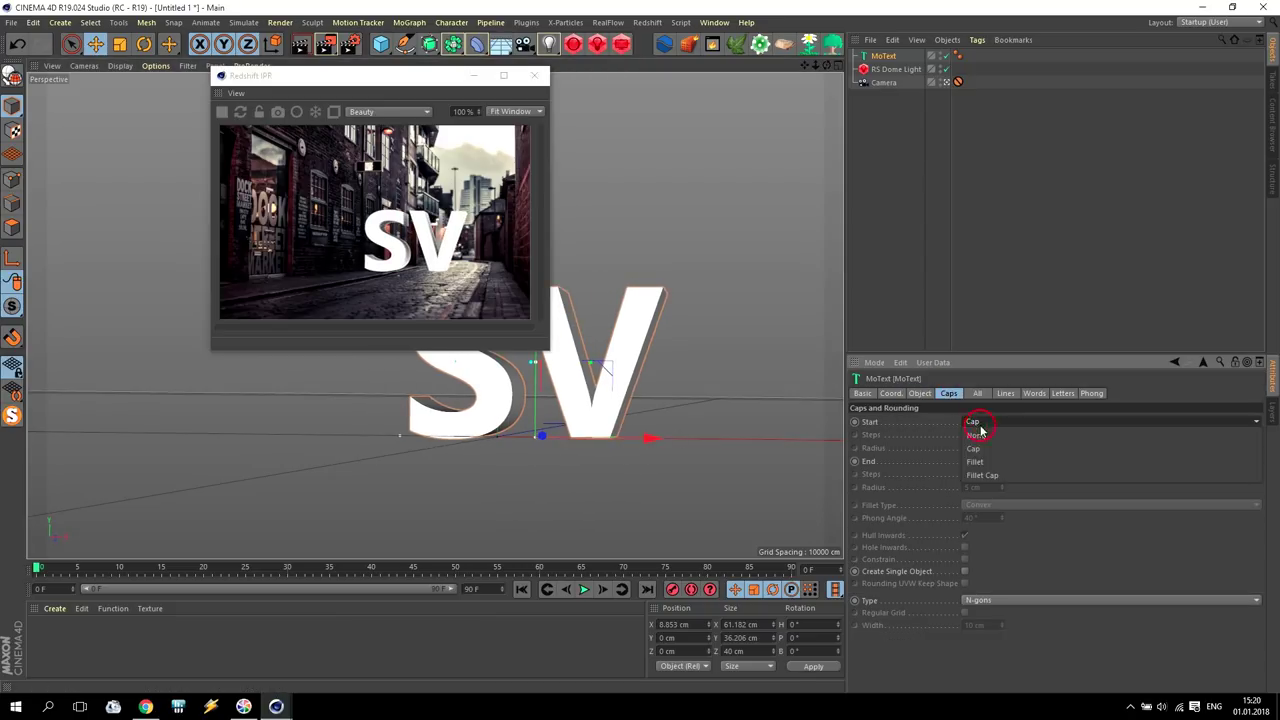
click(984, 462)
click(982, 514)
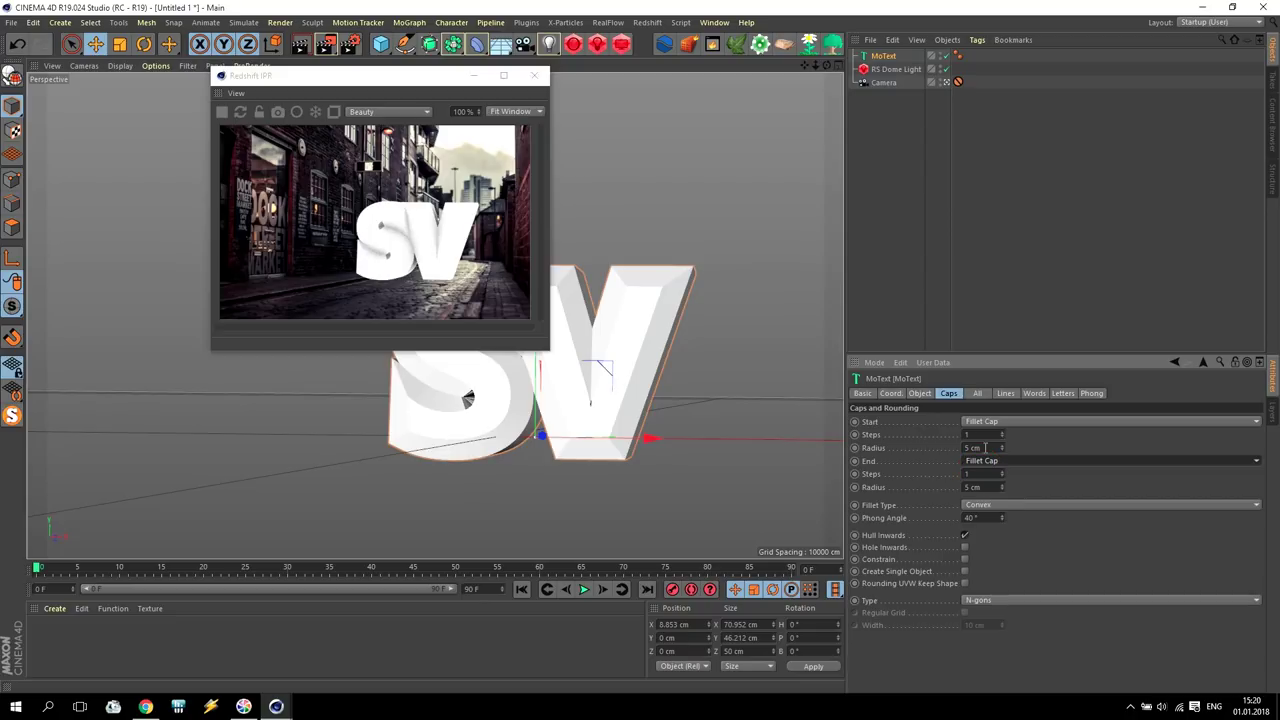
- Give the fillet caps a 1 cm radius and 5 steps, and raise the text slightly on Y
drag(990, 447, 914, 451)
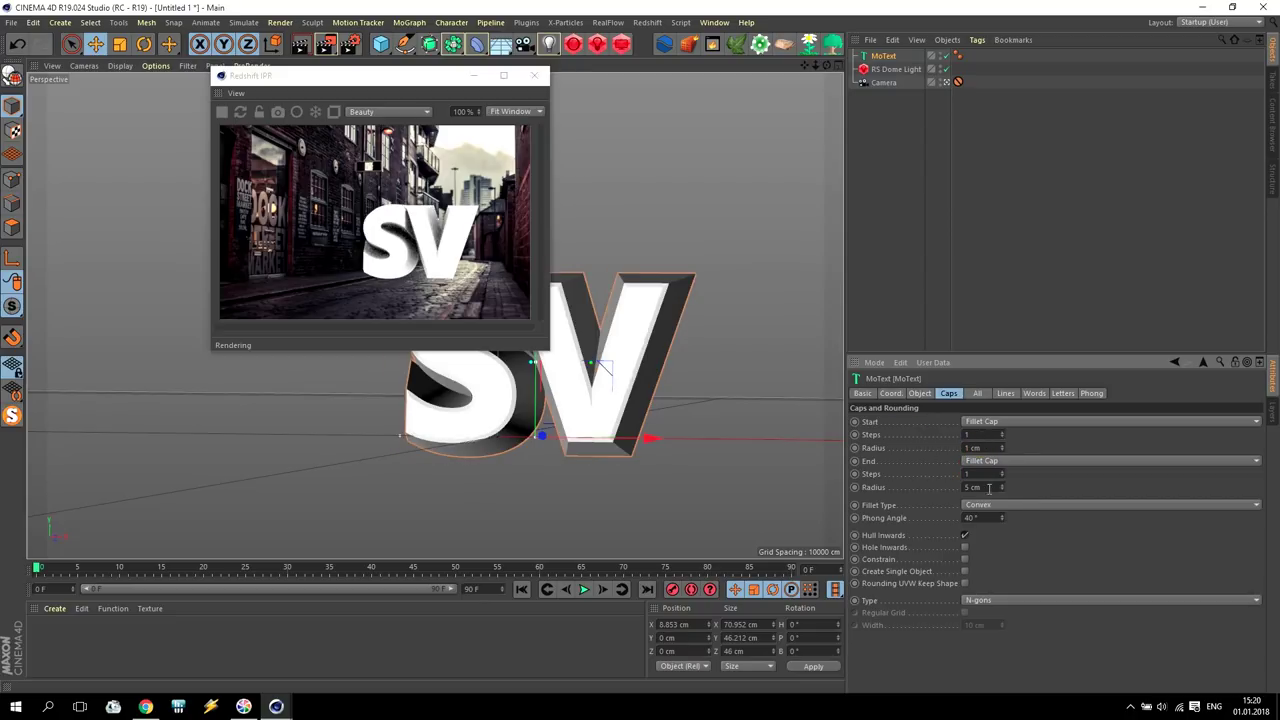
drag(990, 487, 913, 495)
text(1)
key(Return)
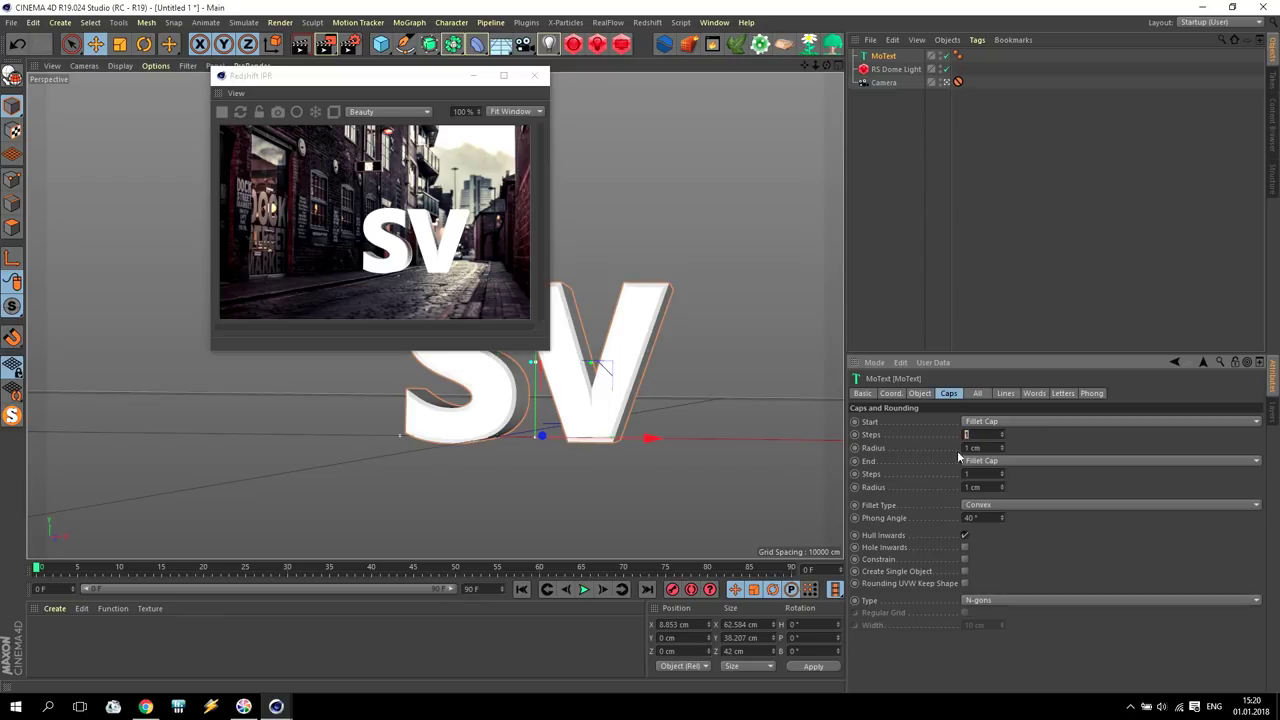
drag(988, 474, 908, 477)
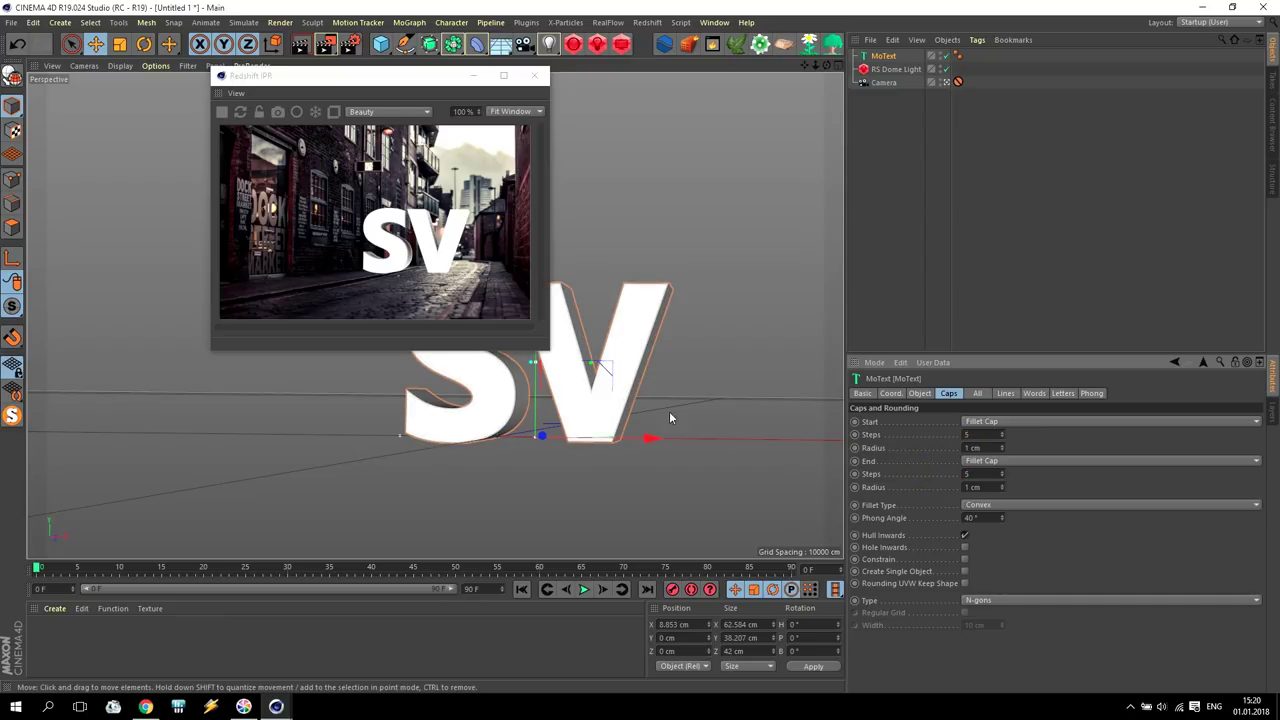
drag(536, 395, 536, 380)
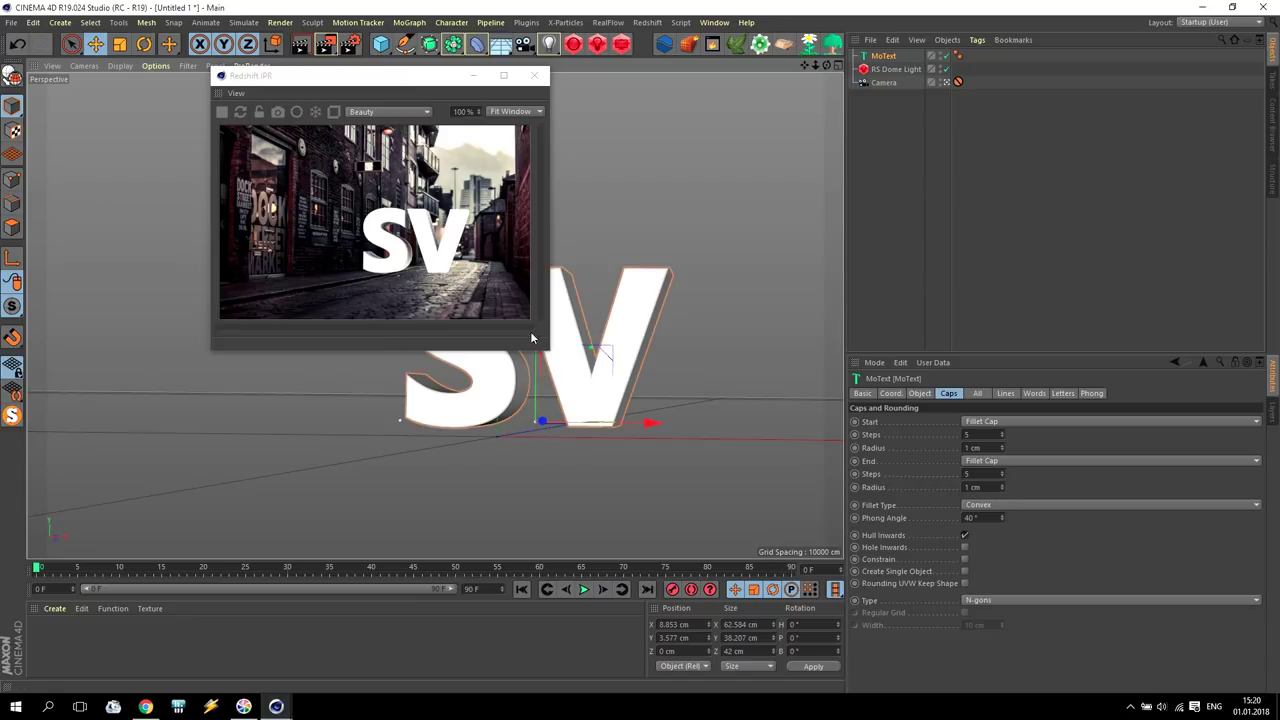
drag(409, 77, 1096, 74)
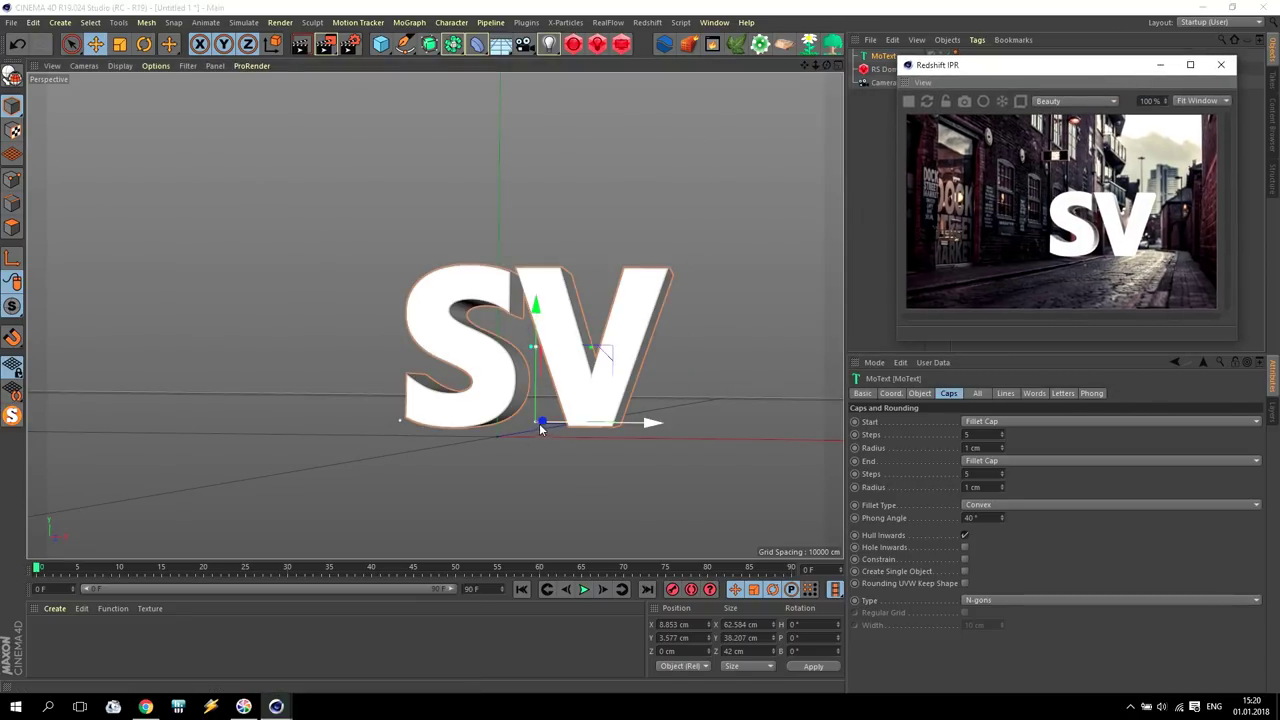
- Move the SV text in the four-view layout to X 15.234, Y 8.464, Z -146.856 cm
drag(650, 424, 709, 393)
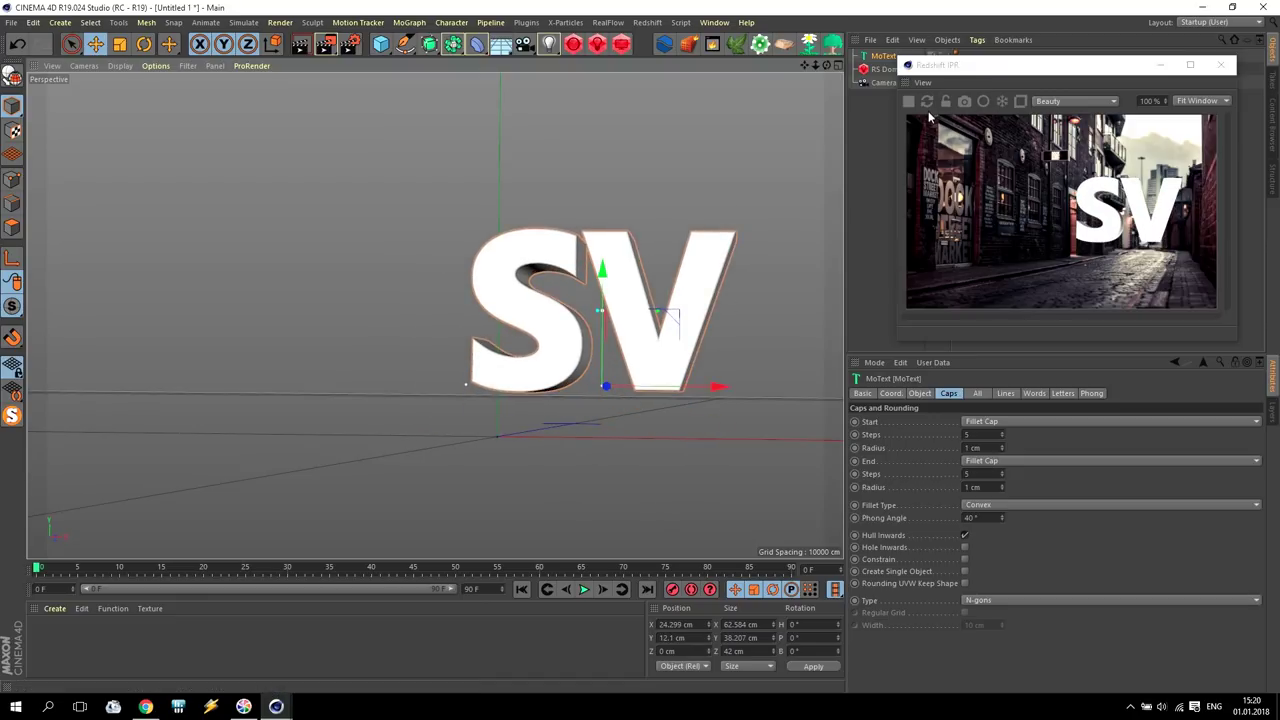
middle_click(594, 197)
drag(680, 155, 679, 209)
click(645, 395)
drag(645, 398, 646, 403)
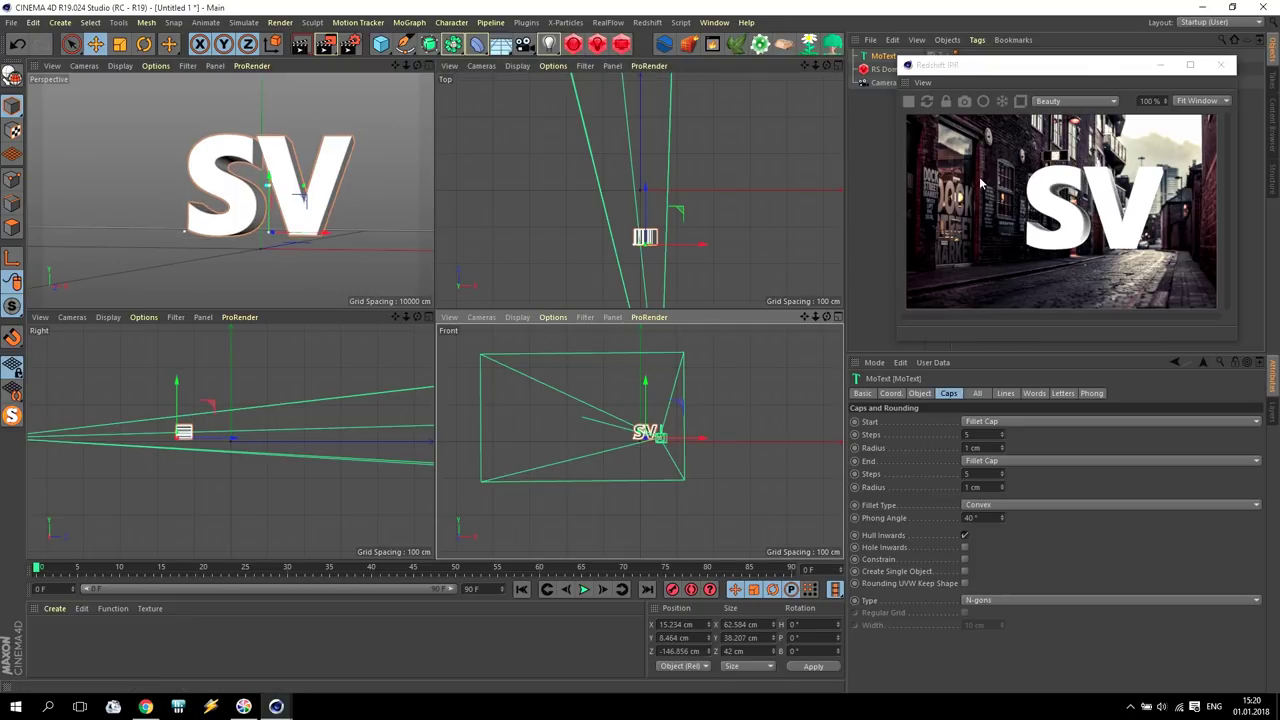
drag(1079, 70, 628, 95)
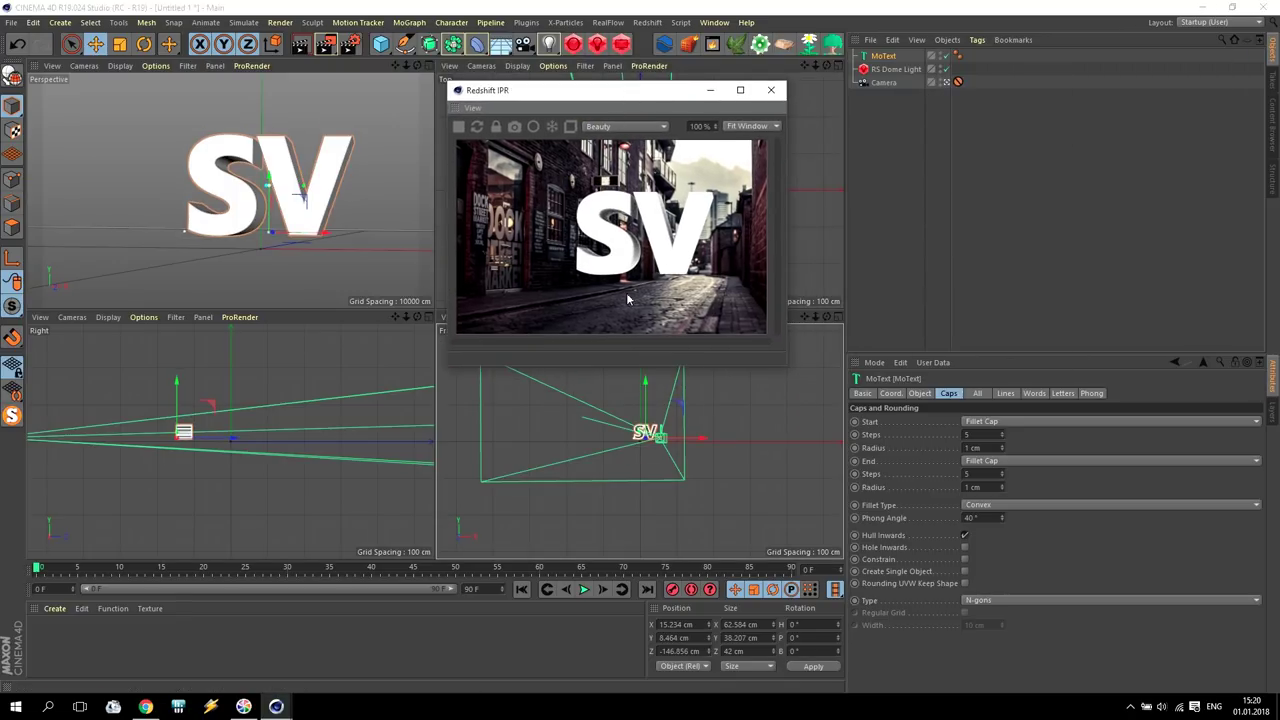
click(55, 608)
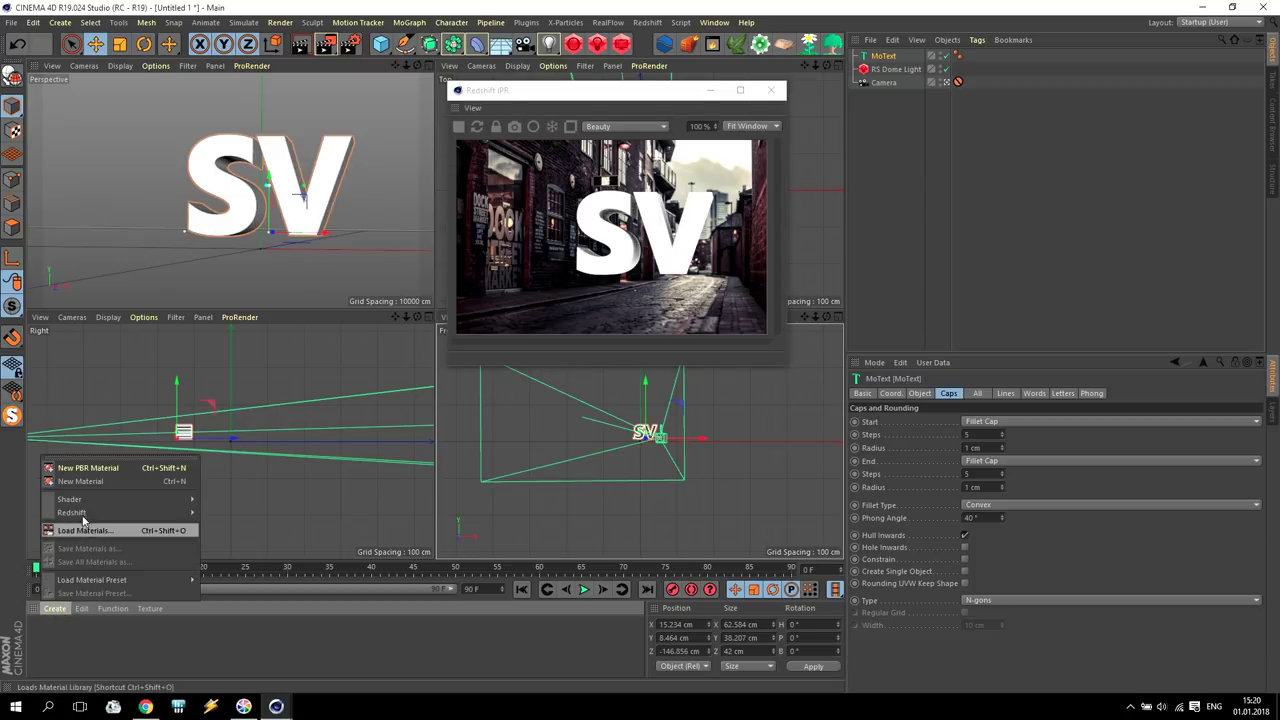
- Create a Redshift material and, in its Shader Graph, set Diffuse Weight 0 and Fresnel Type Metalness
mouse_move(86, 515)
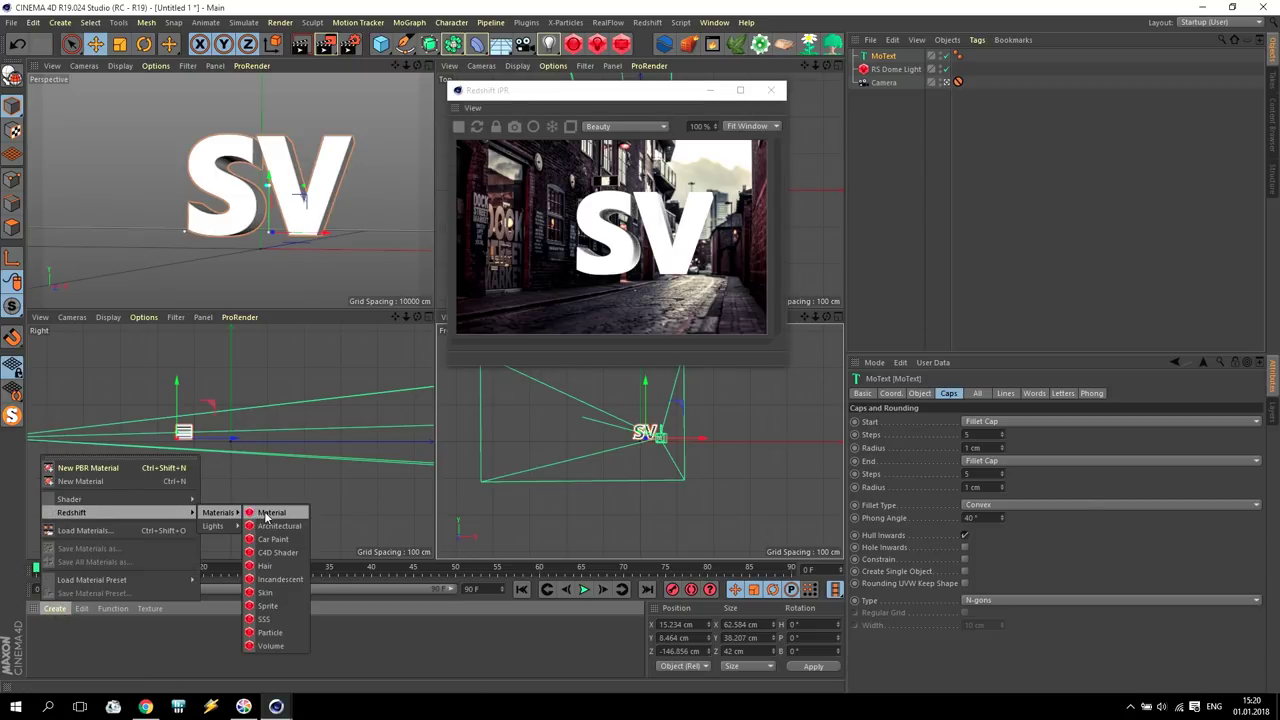
click(255, 515)
double_click(37, 637)
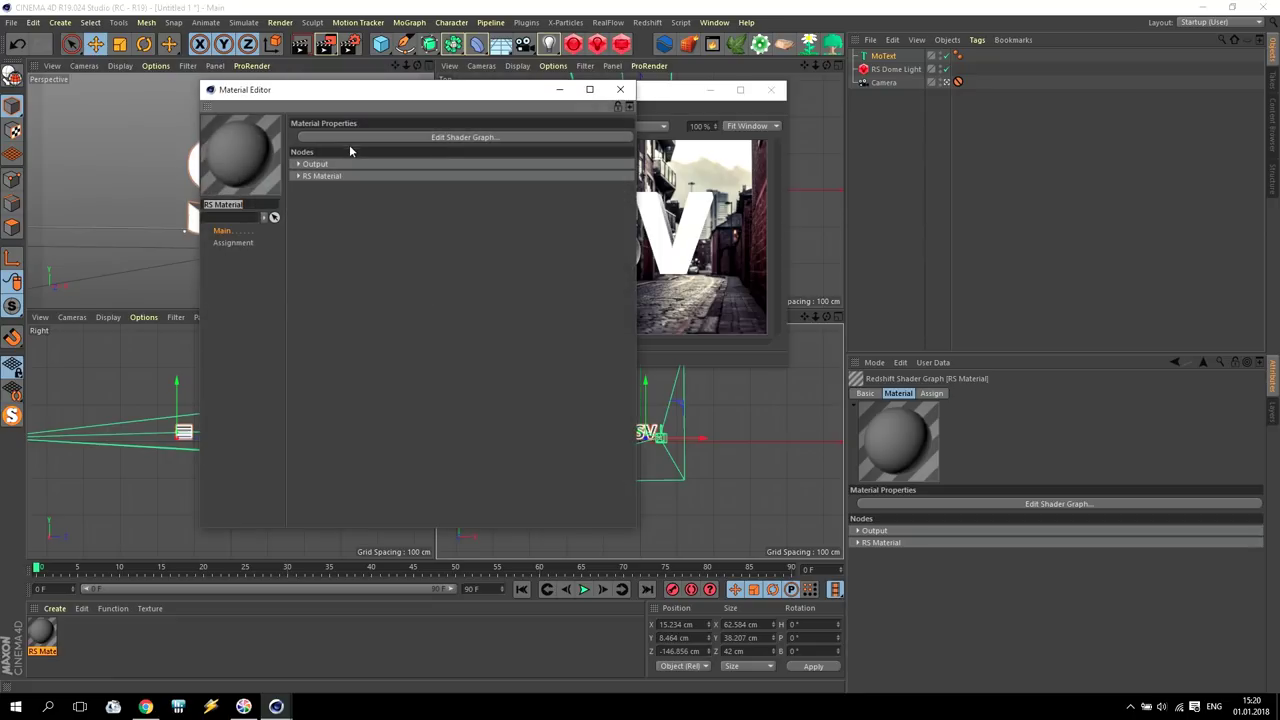
click(349, 144)
drag(562, 412, 962, 558)
drag(841, 157, 662, 268)
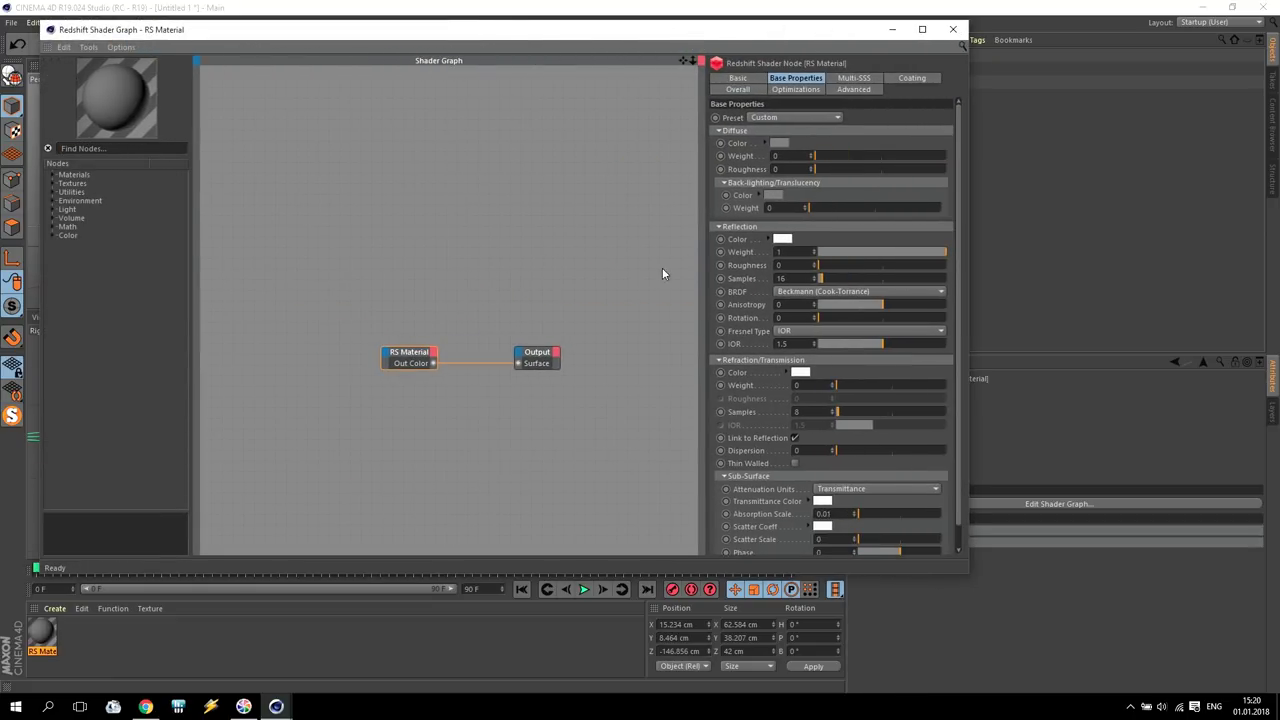
click(783, 331)
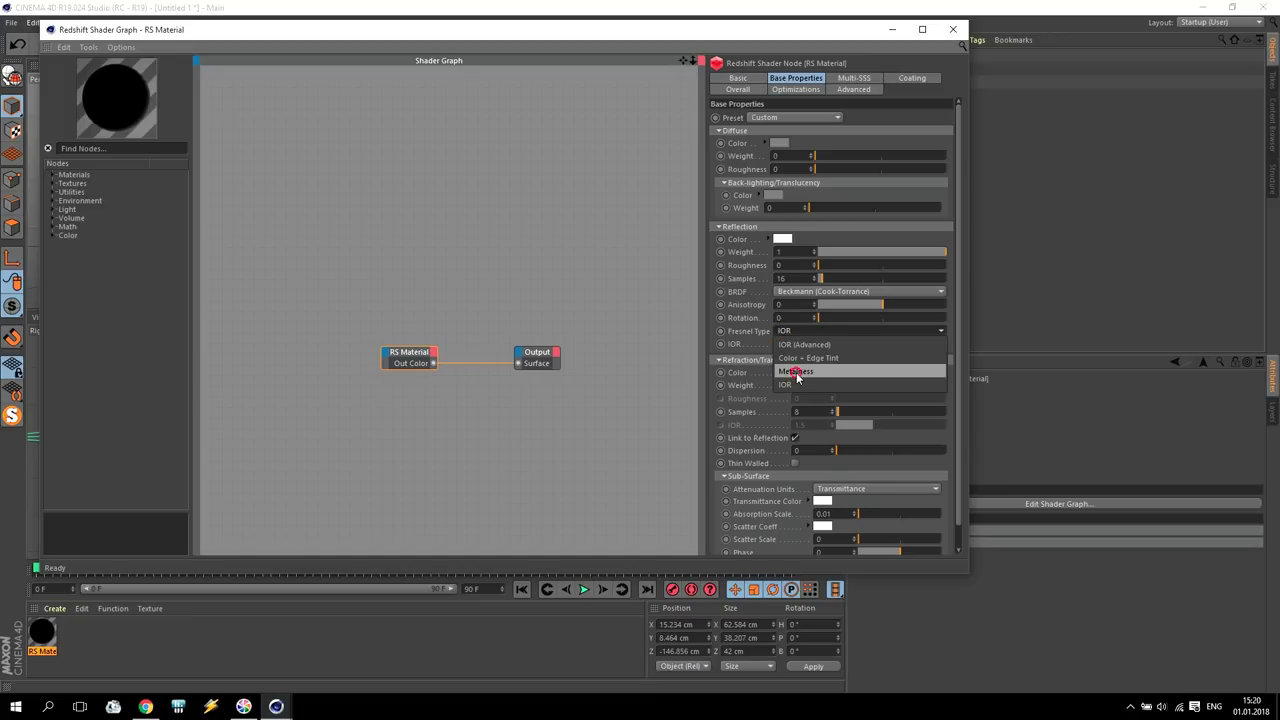
click(795, 373)
- Make the reflectivity orange with 0.25 roughness and apply the material to the MoText
click(783, 343)
drag(758, 340, 946, 369)
mouse_move(828, 366)
mouse_down()
mouse_move(791, 366)
mouse_move(837, 366)
mouse_move(826, 366)
mouse_up()
click(765, 389)
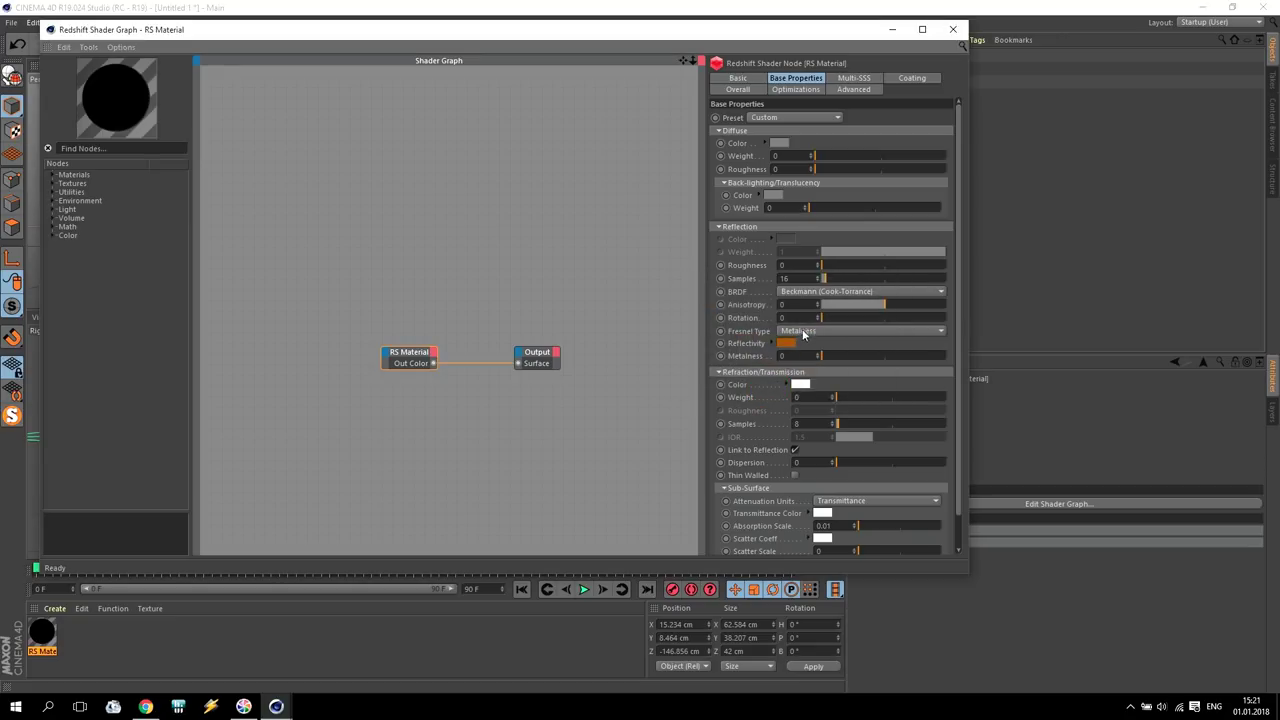
click(804, 266)
text(0.25)
key(Return)
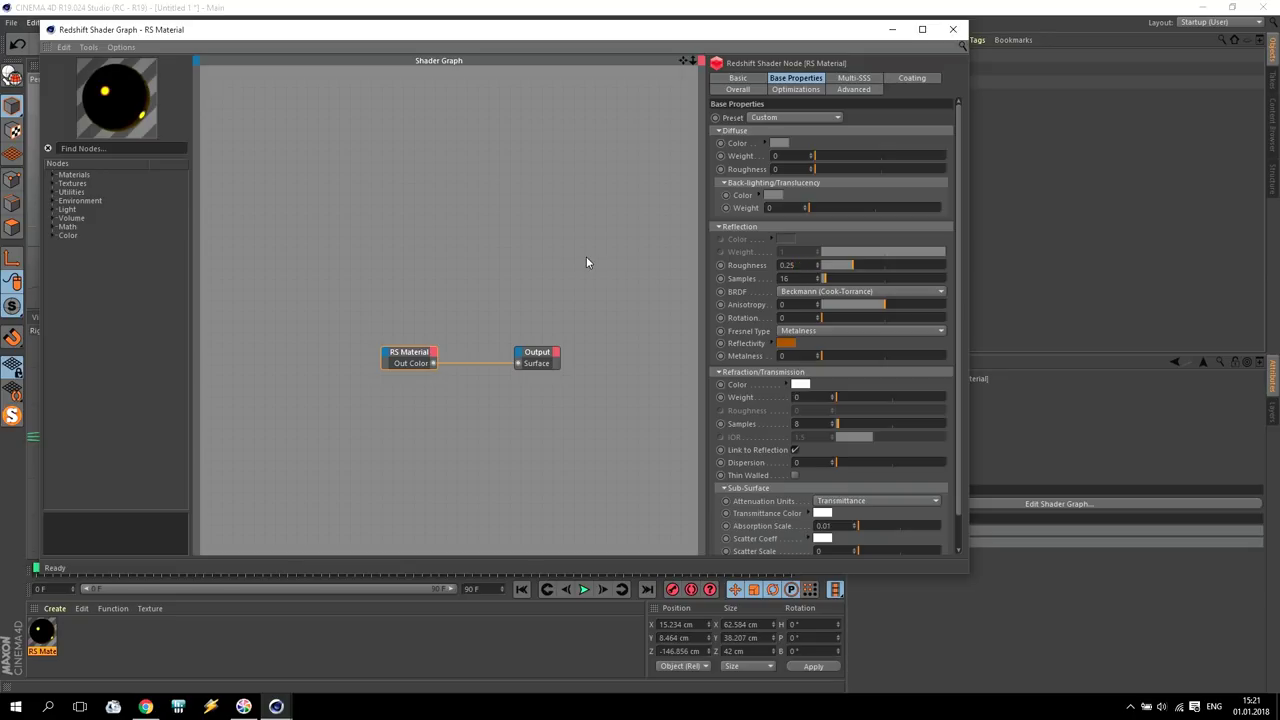
click(953, 29)
drag(42, 636, 886, 58)
- Close the Material Editor, move the IPR window left, and select RS Dome Light
drag(494, 92, 857, 201)
click(981, 201)
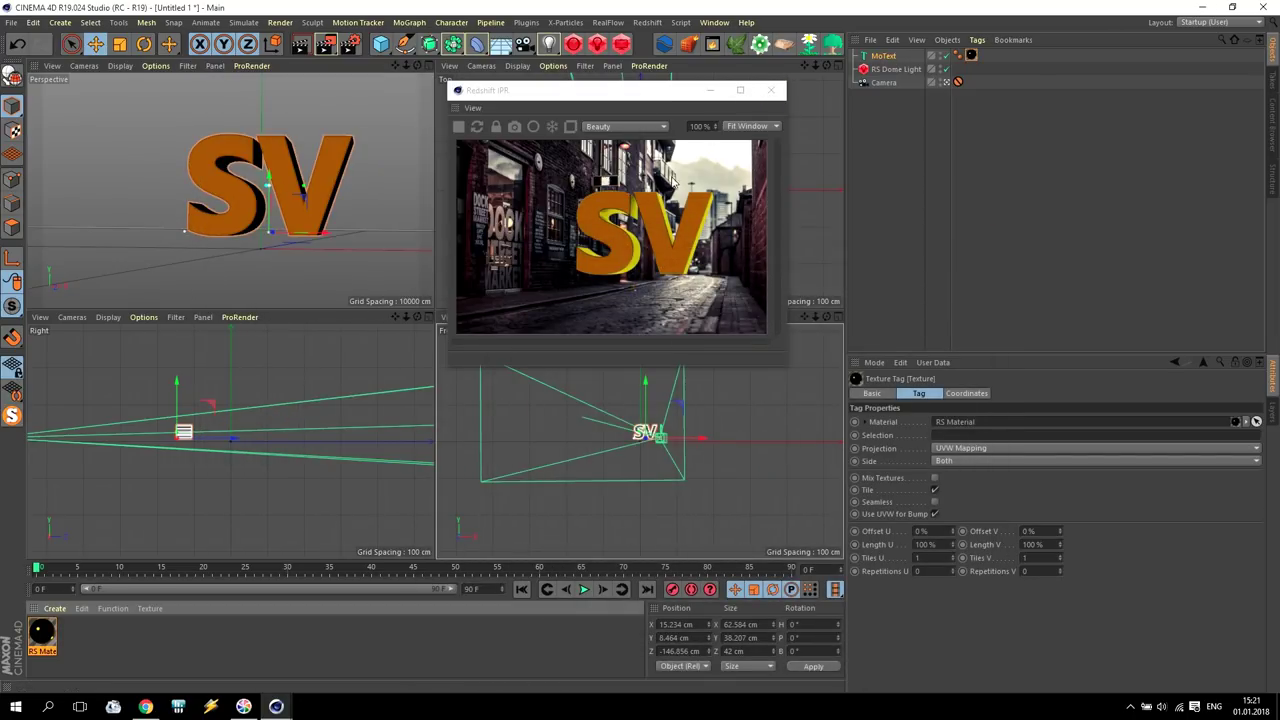
drag(610, 106, 242, 218)
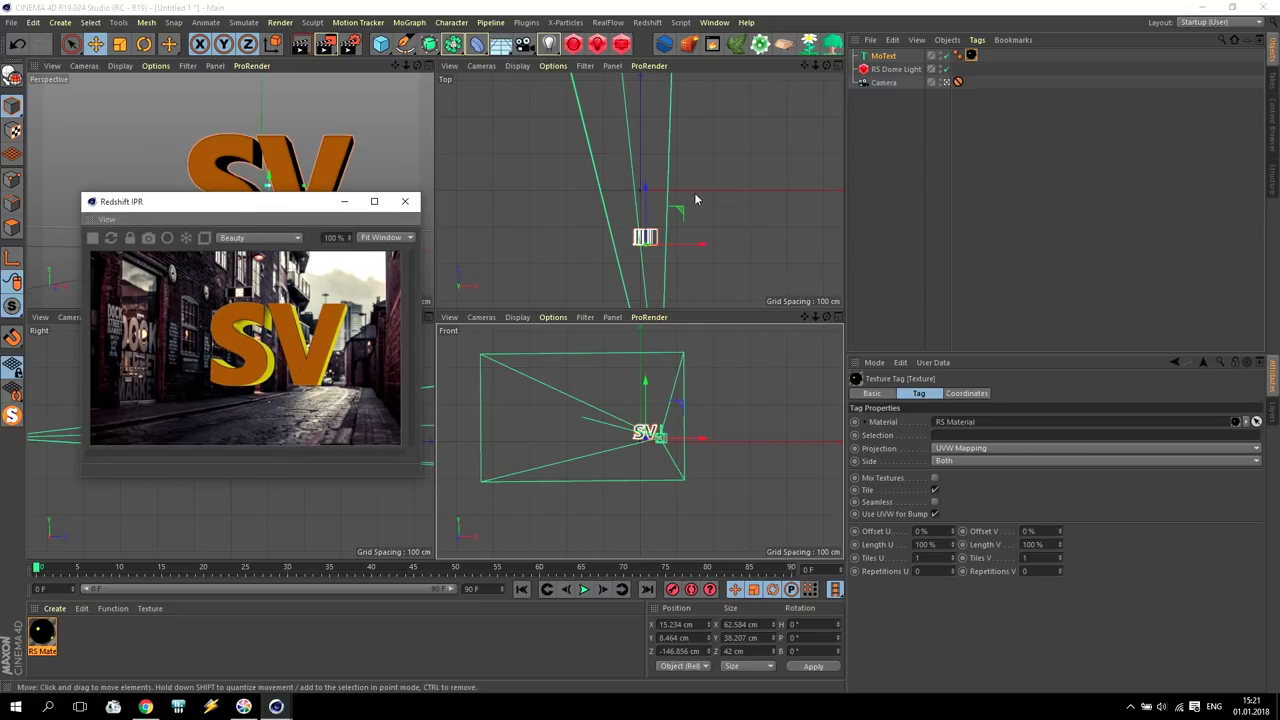
click(895, 69)
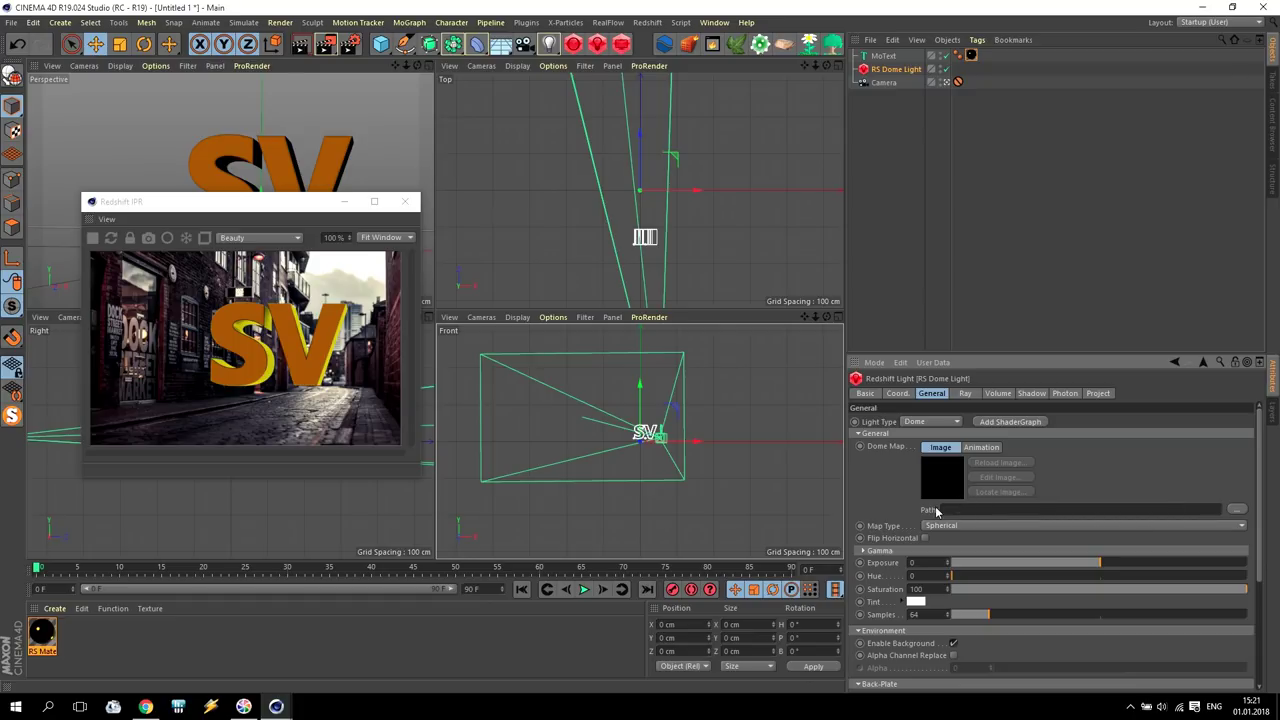
- Load city_street_house_sidewalk_58870_1920x1200.jpg as the Dome Map and enlarge the IPR window
click(1237, 509)
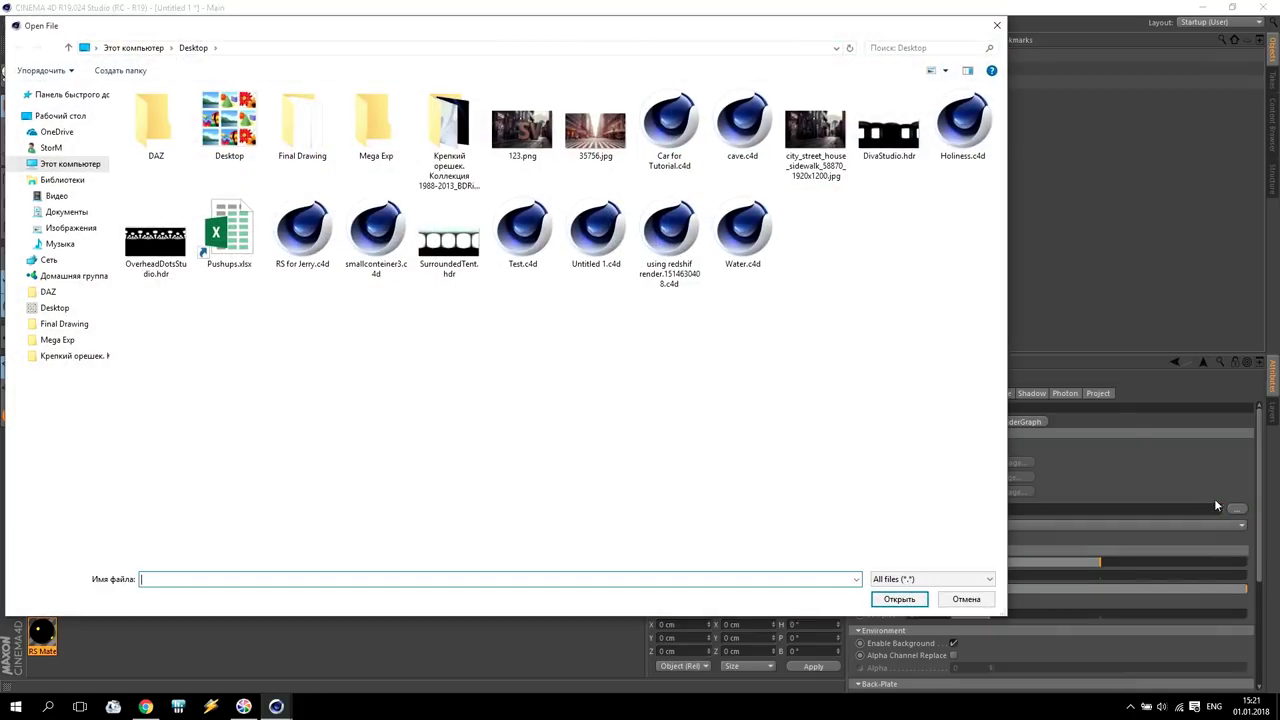
click(816, 125)
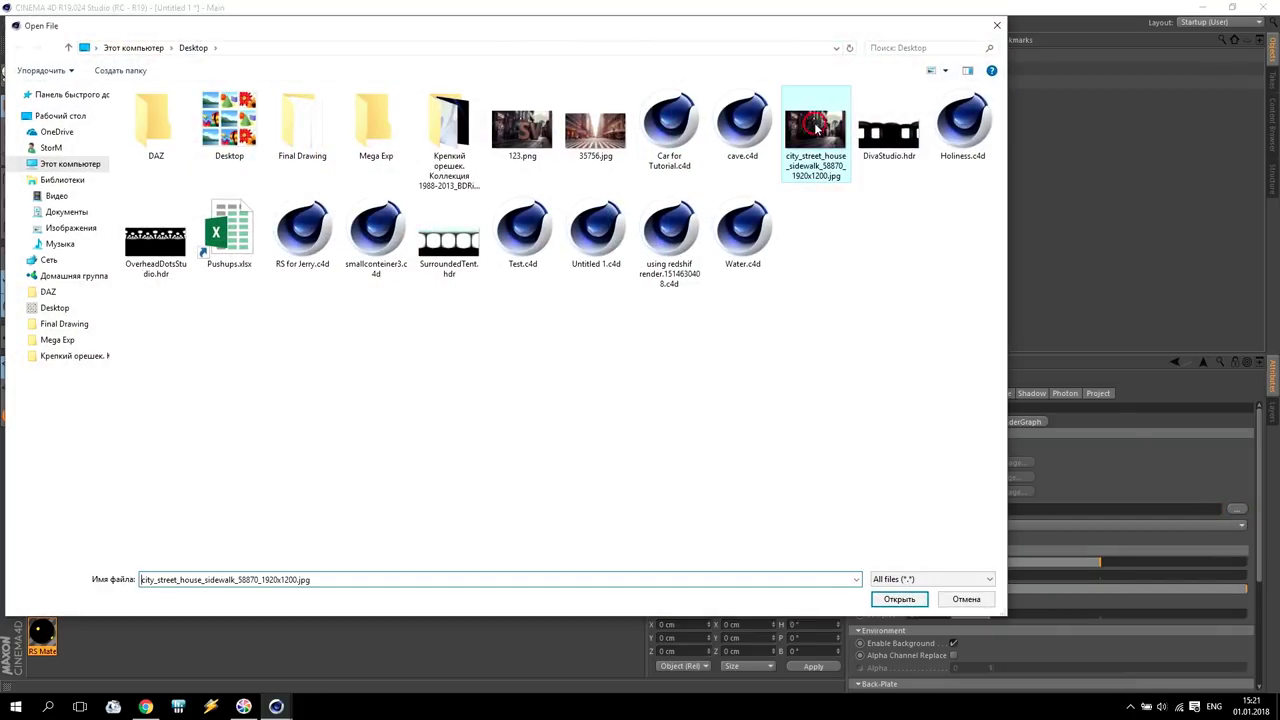
click(899, 599)
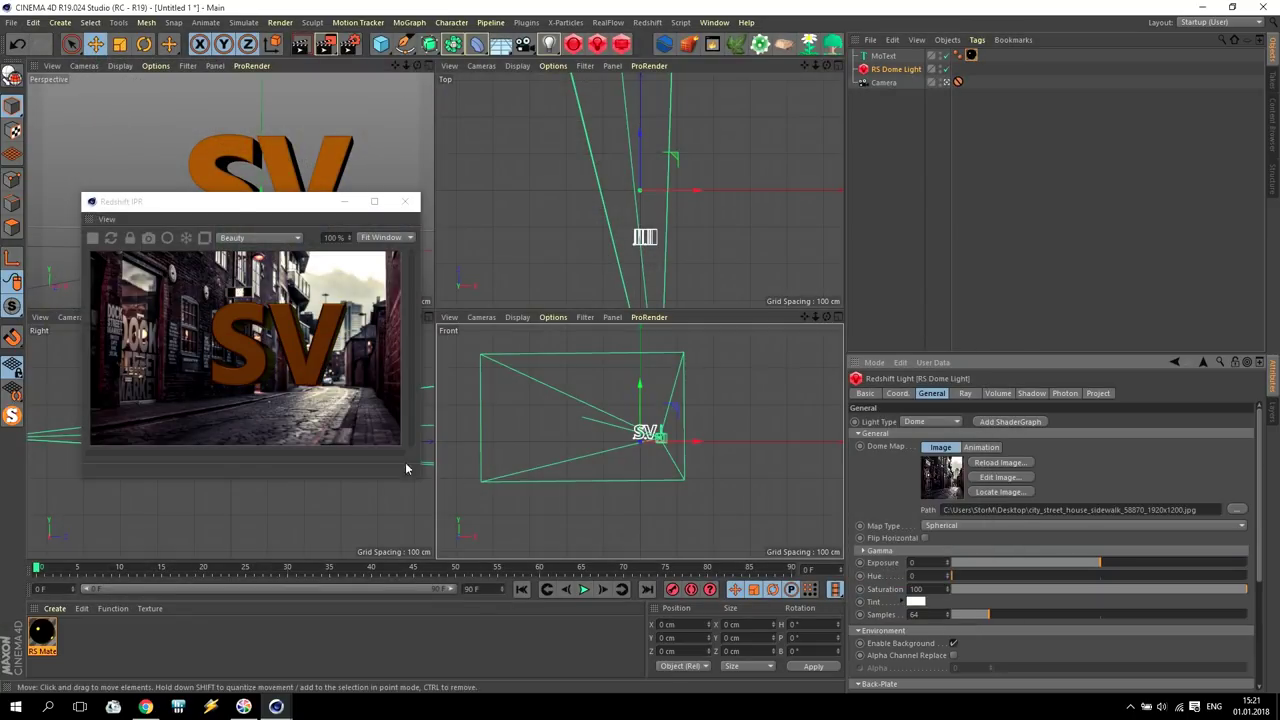
drag(223, 200, 170, 88)
drag(362, 367, 760, 545)
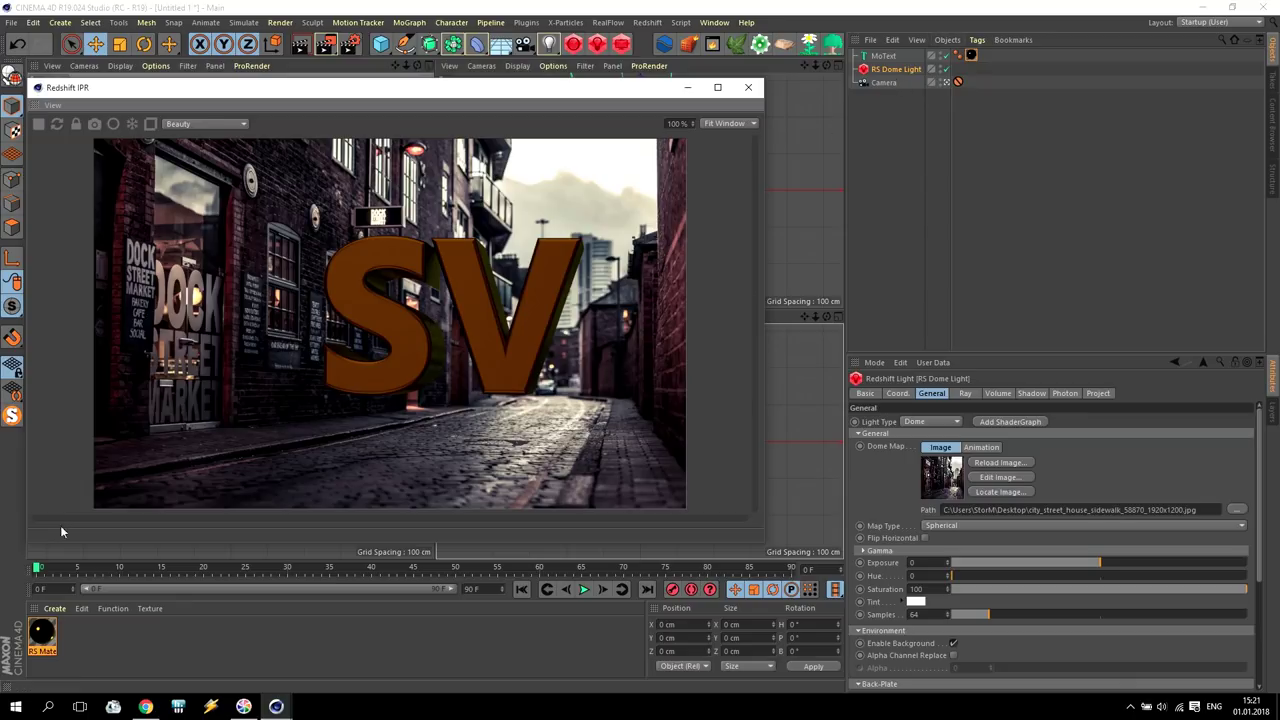
- Reopen and close the text material's Shader Graph and editor, close the IPR, and add a Sphere
double_click(44, 630)
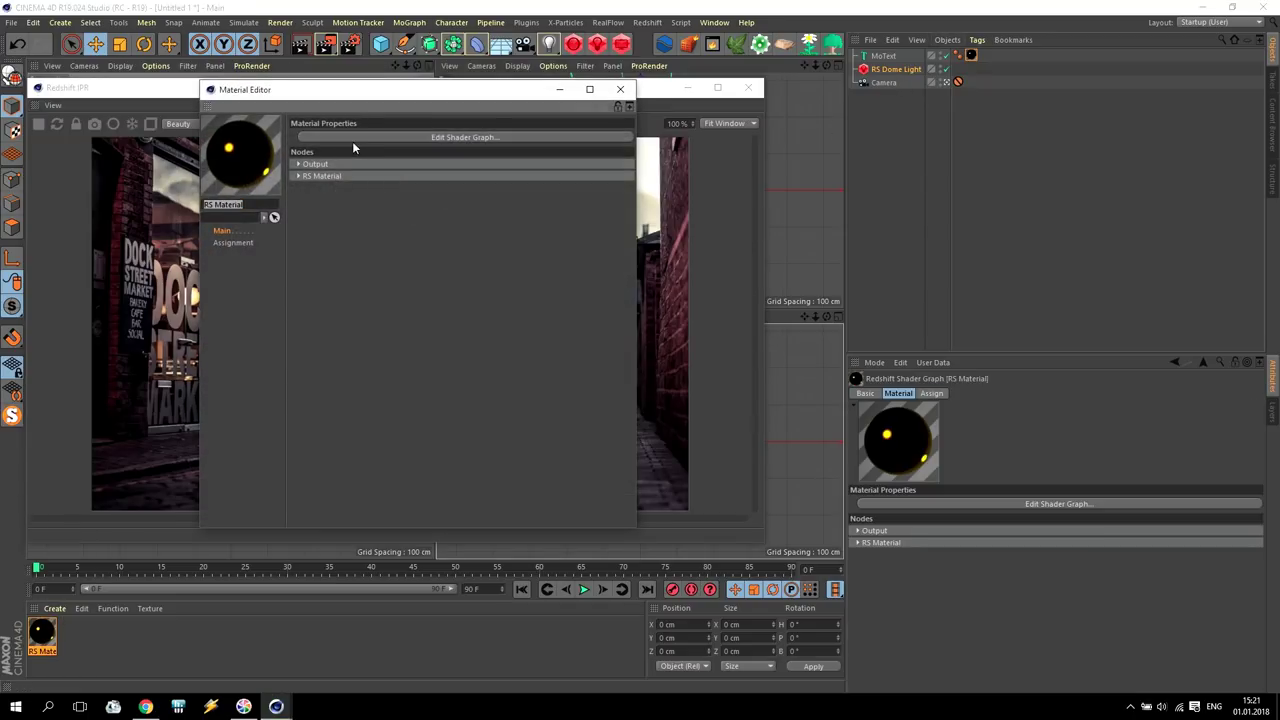
click(358, 139)
click(899, 32)
click(614, 90)
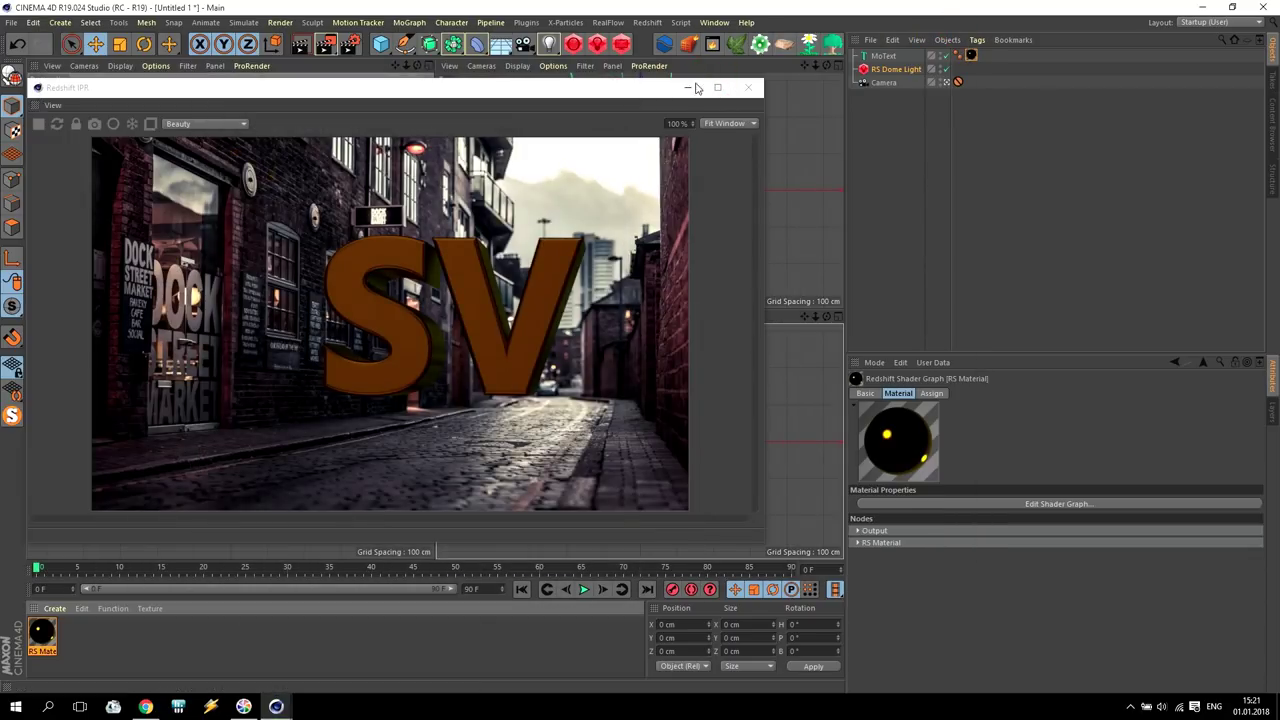
click(748, 87)
drag(381, 43, 640, 87)
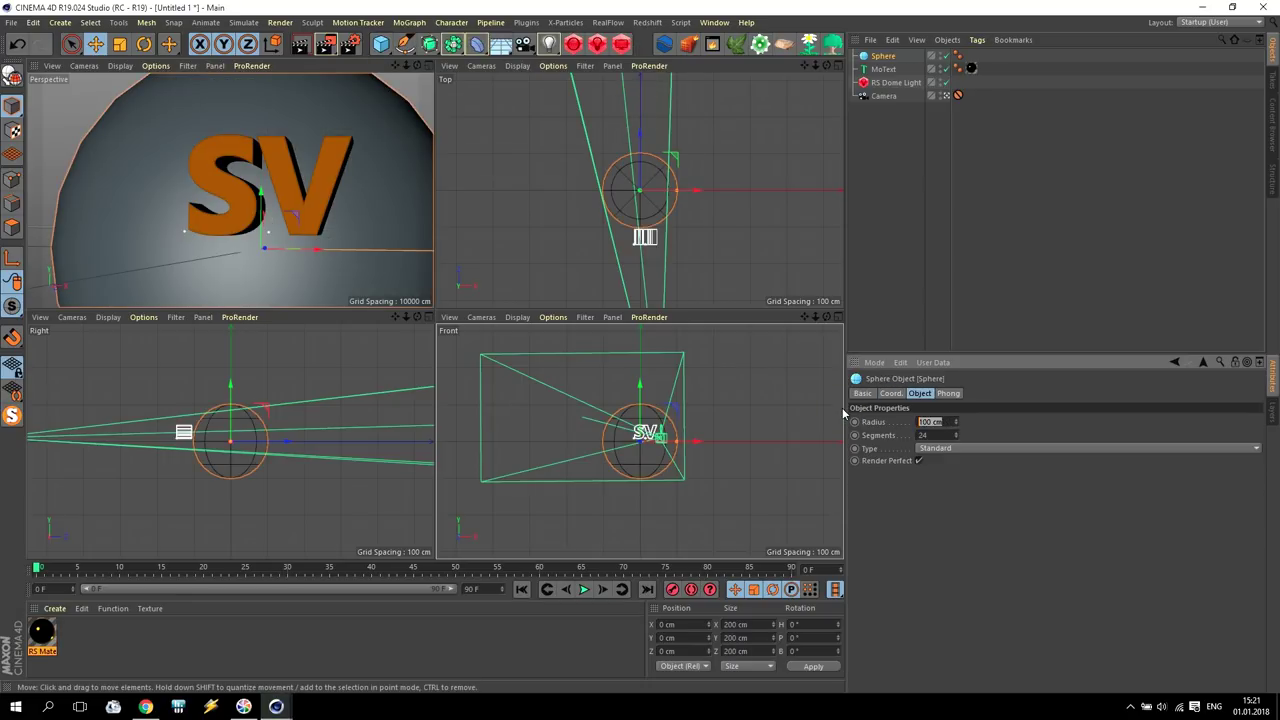
- Set the sphere radius to 25 cm and move it up and in front of the text
text(25)
key(Return)
drag(262, 190, 262, 152)
drag(641, 145, 648, 201)
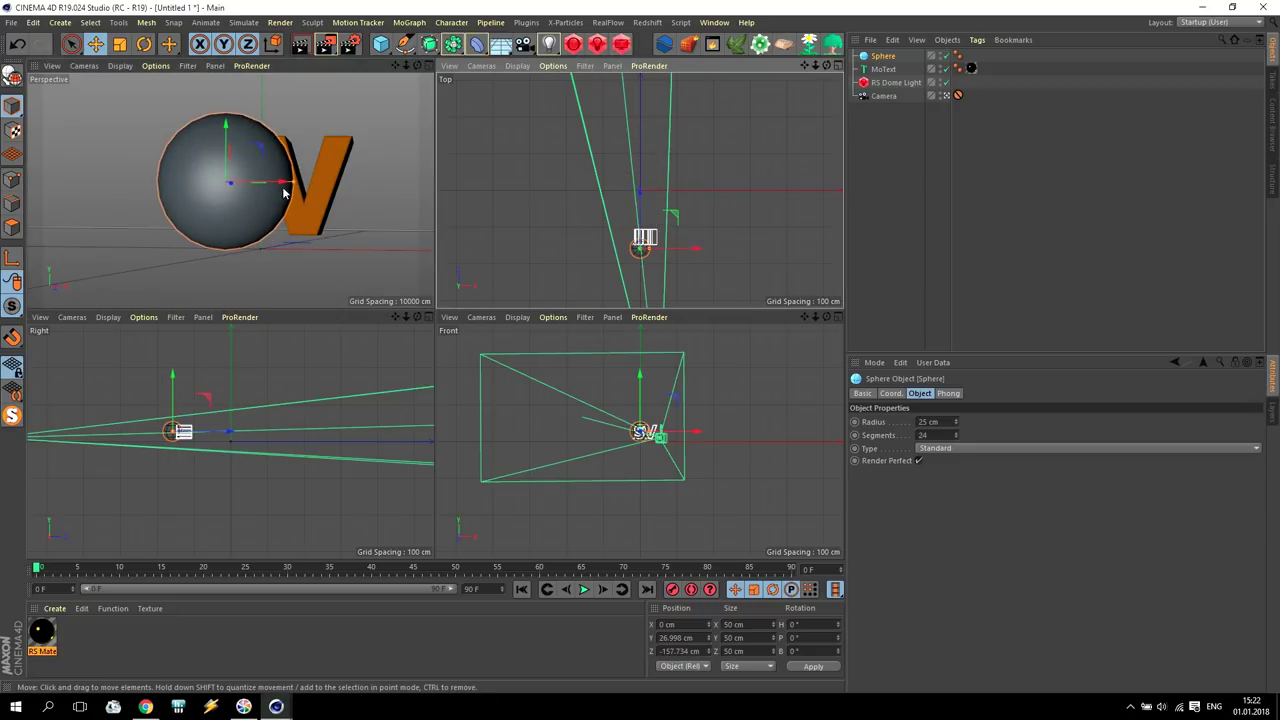
- Create RS Material.1 with Reflection Weight 0.472 and Diffuse Weight 0, and apply it to the sphere
click(55, 609)
mouse_move(97, 502)
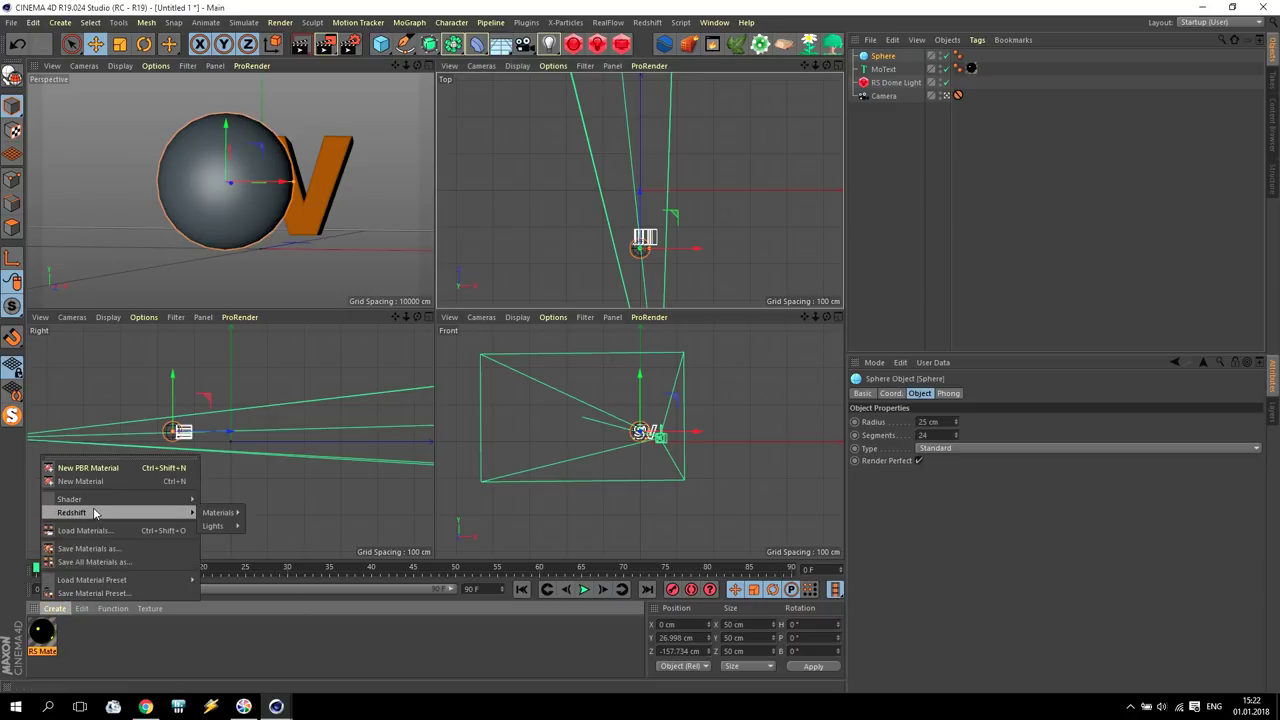
mouse_move(215, 512)
click(268, 512)
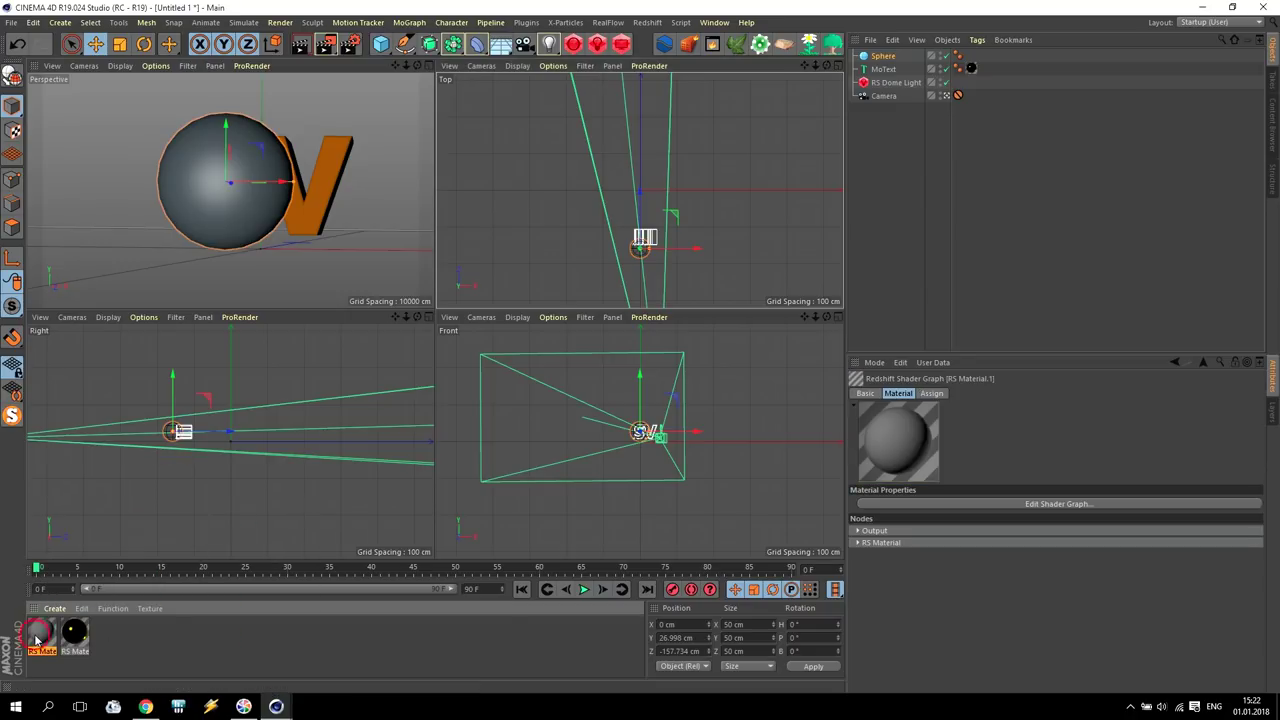
double_click(42, 630)
click(483, 138)
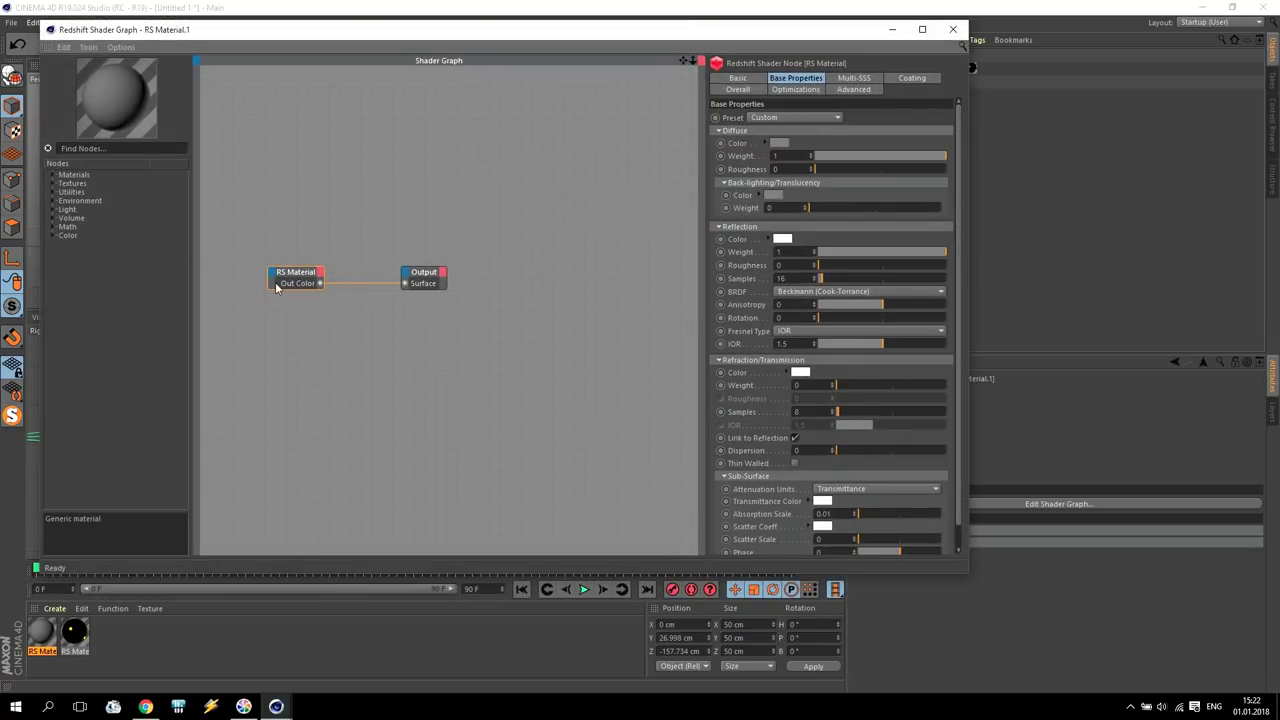
click(878, 251)
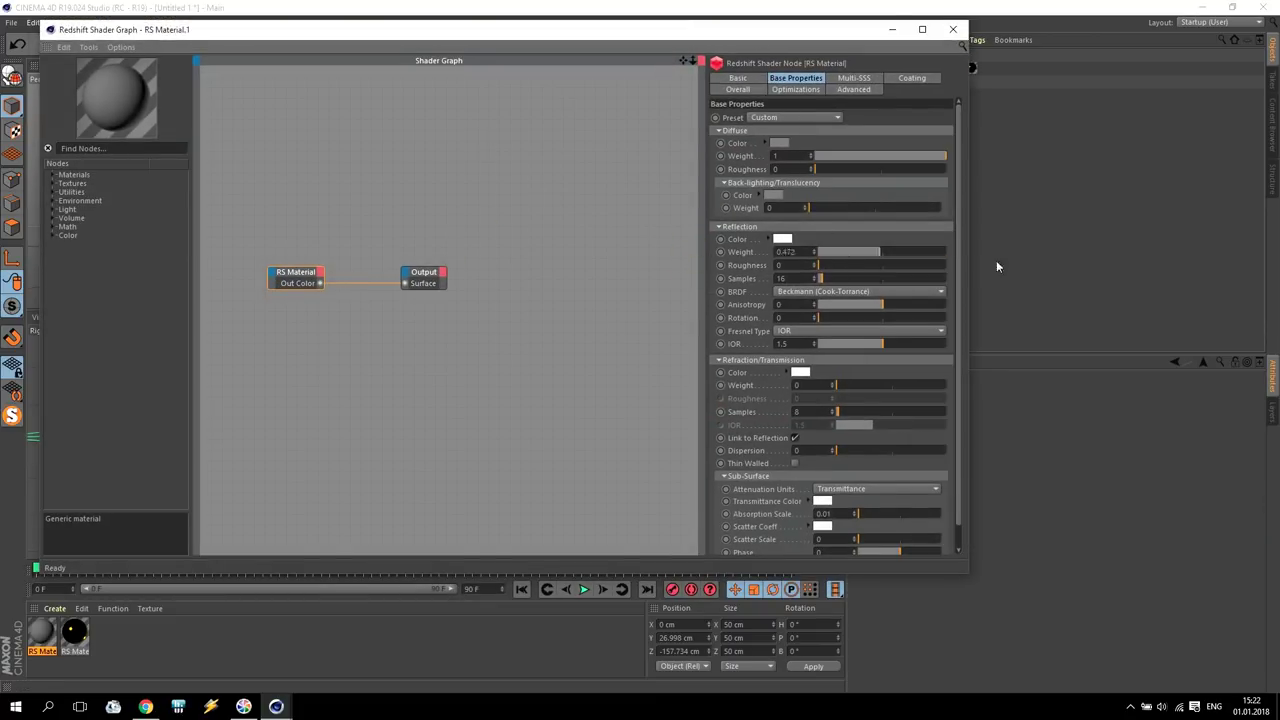
drag(851, 157, 620, 157)
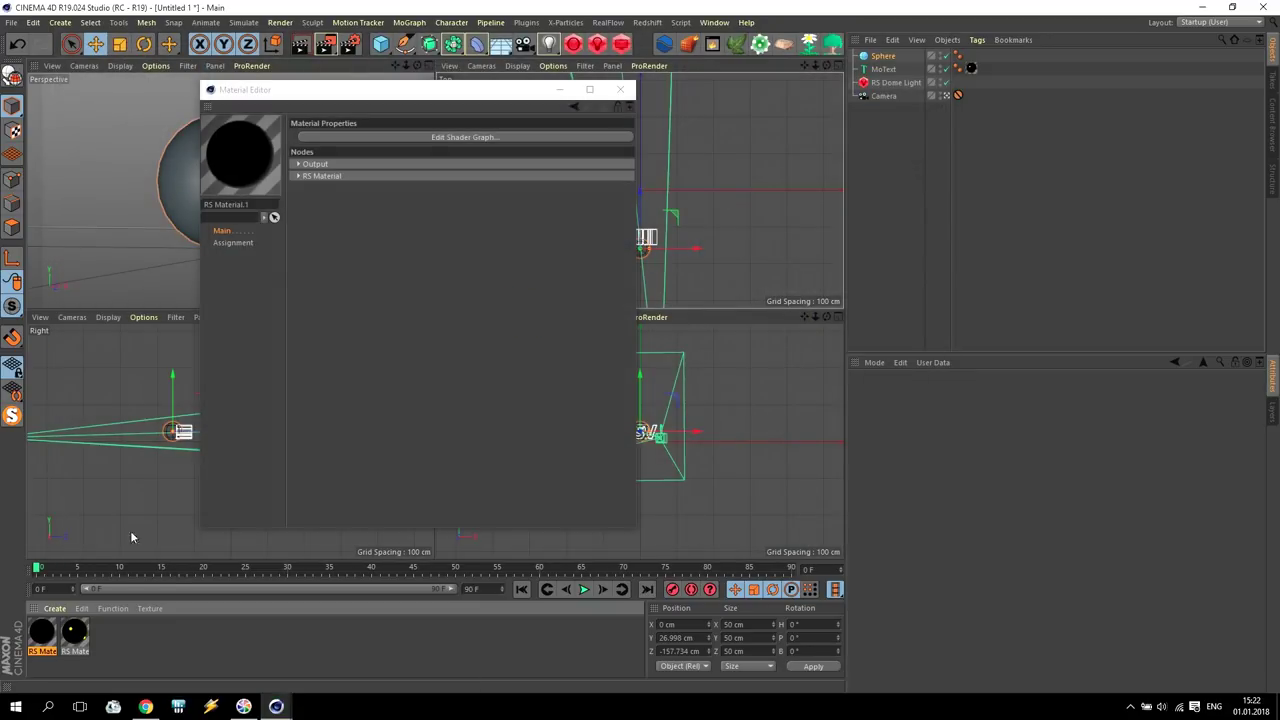
drag(755, 88, 888, 58)
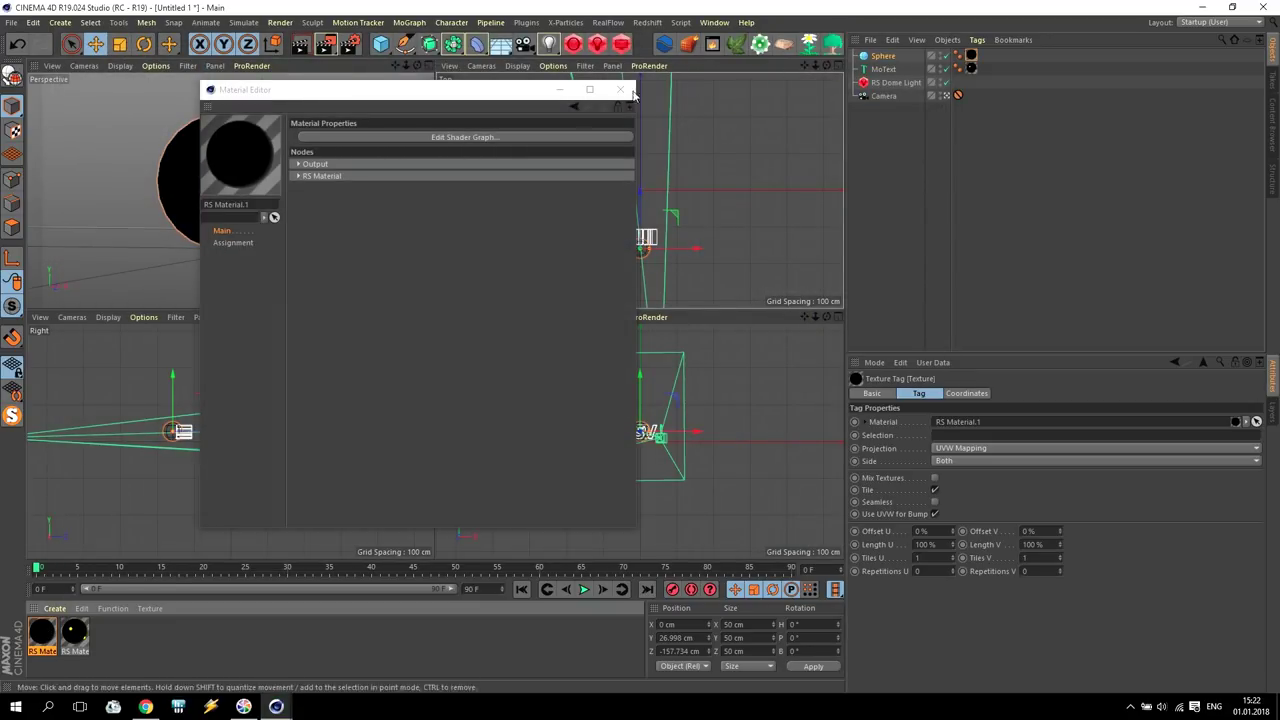
click(620, 89)
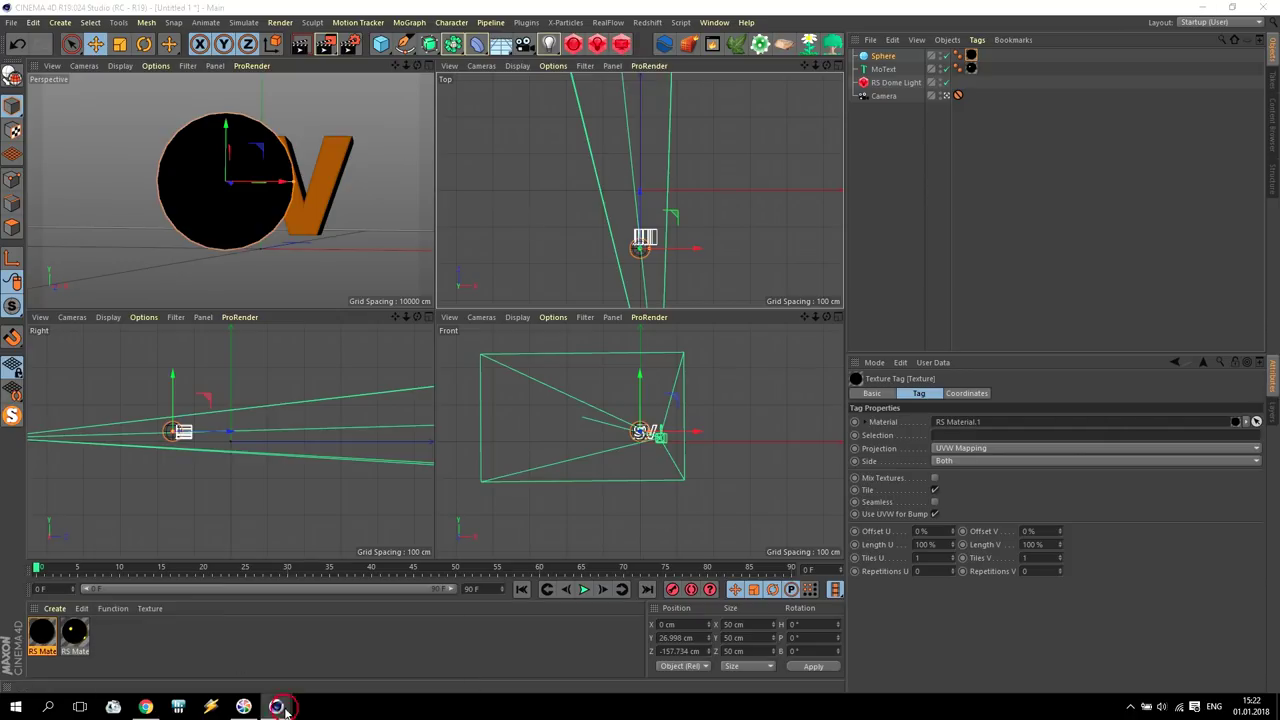
- Bring back the Redshift IPR window and restart the interactive render
mouse_move(278, 703)
click(330, 655)
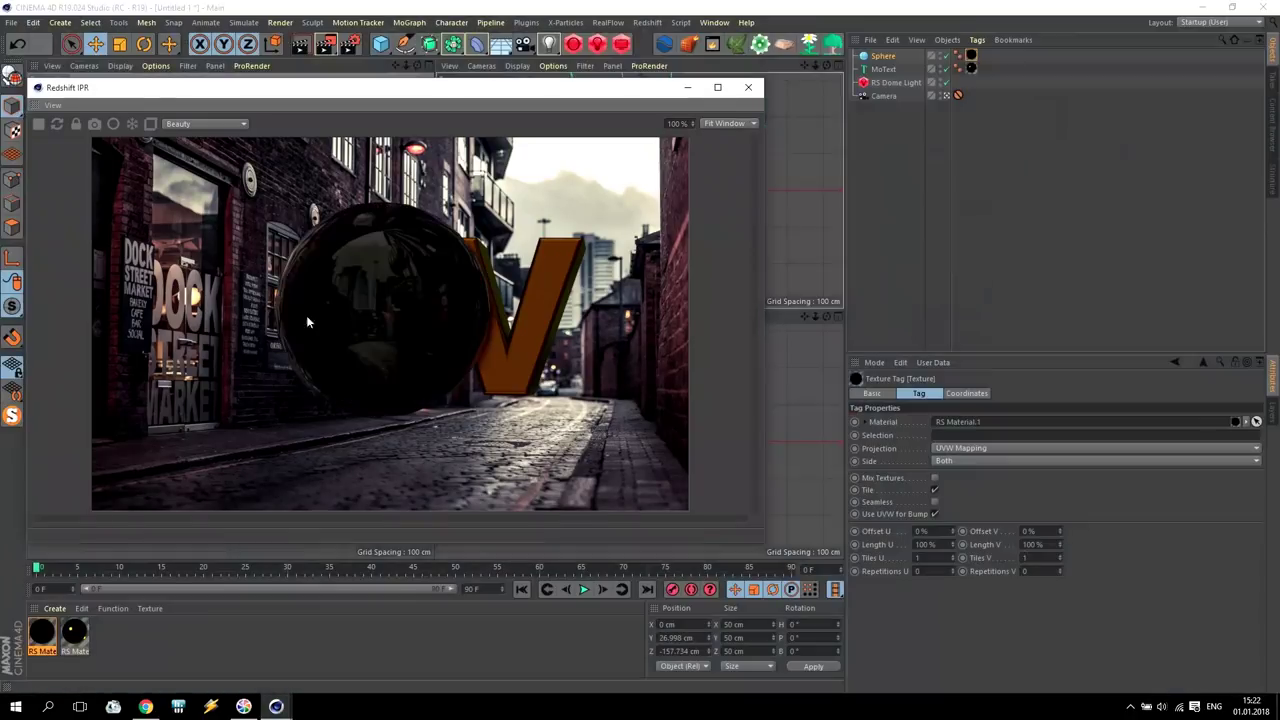
click(41, 131)
- Set the sphere material's Fresnel to Metalness with white reflectivity, then close Shader Graph and editor
double_click(45, 631)
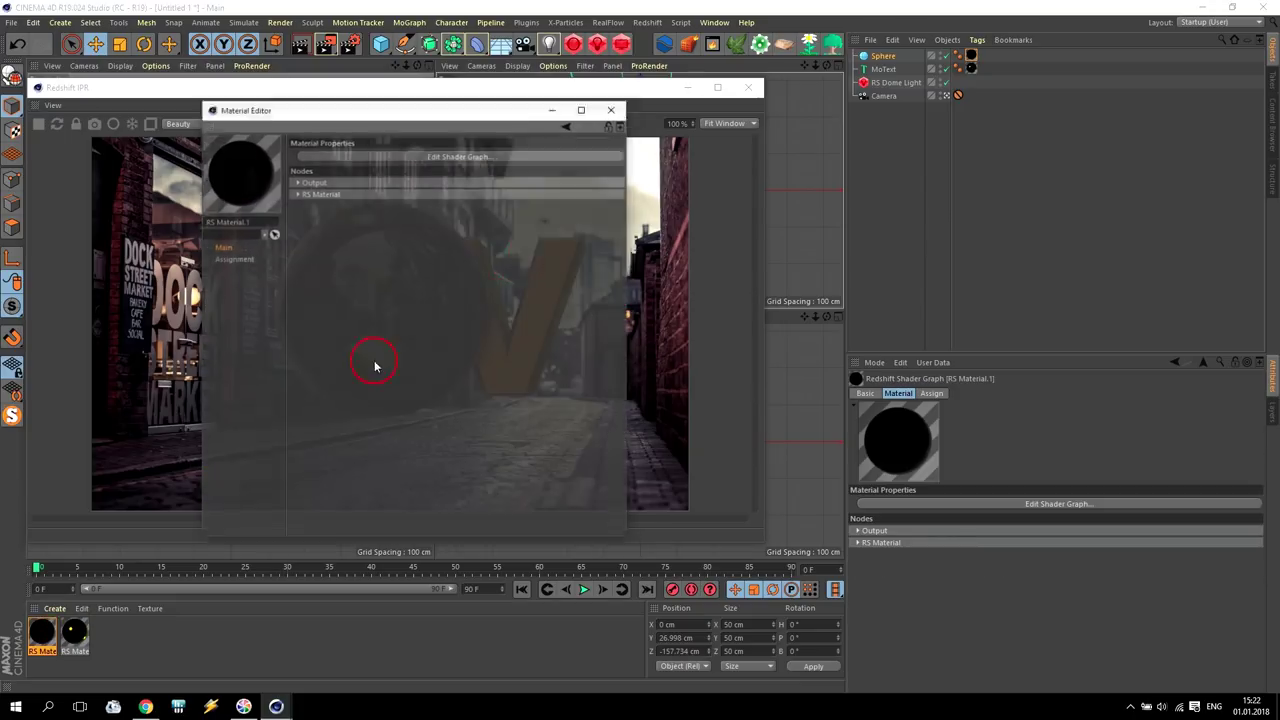
click(556, 139)
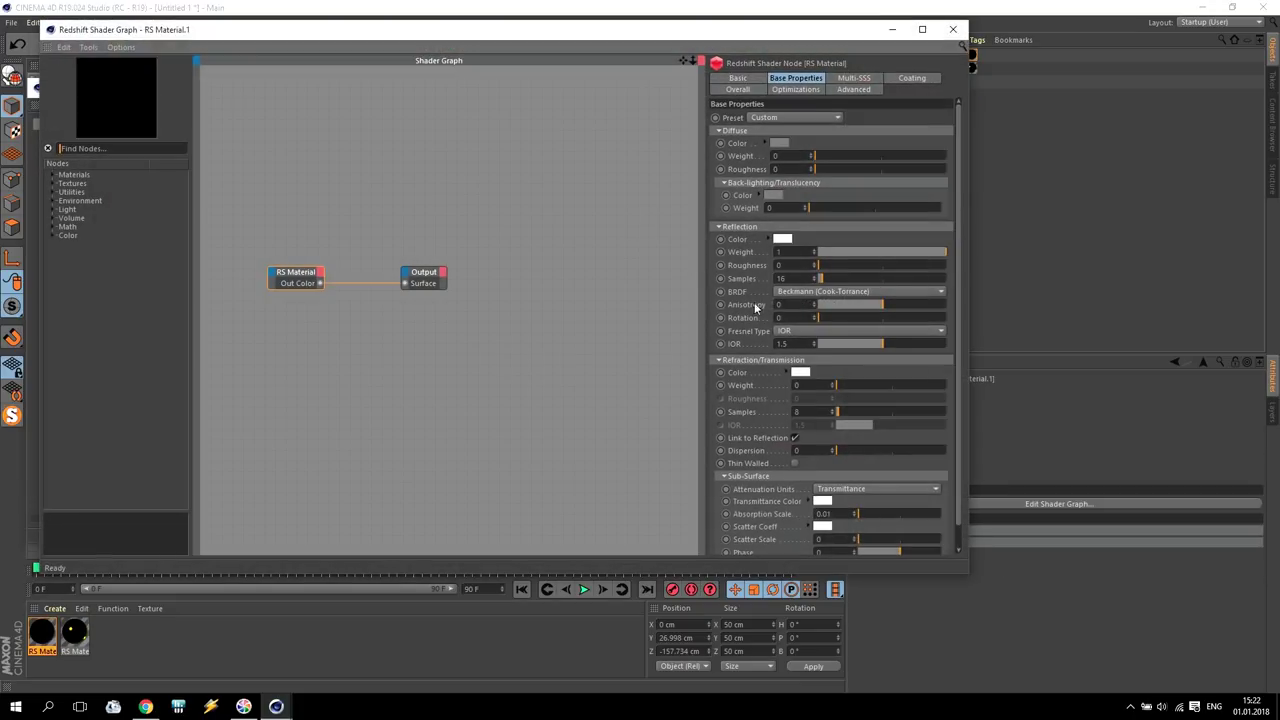
click(810, 331)
click(817, 346)
click(786, 343)
drag(890, 366, 951, 366)
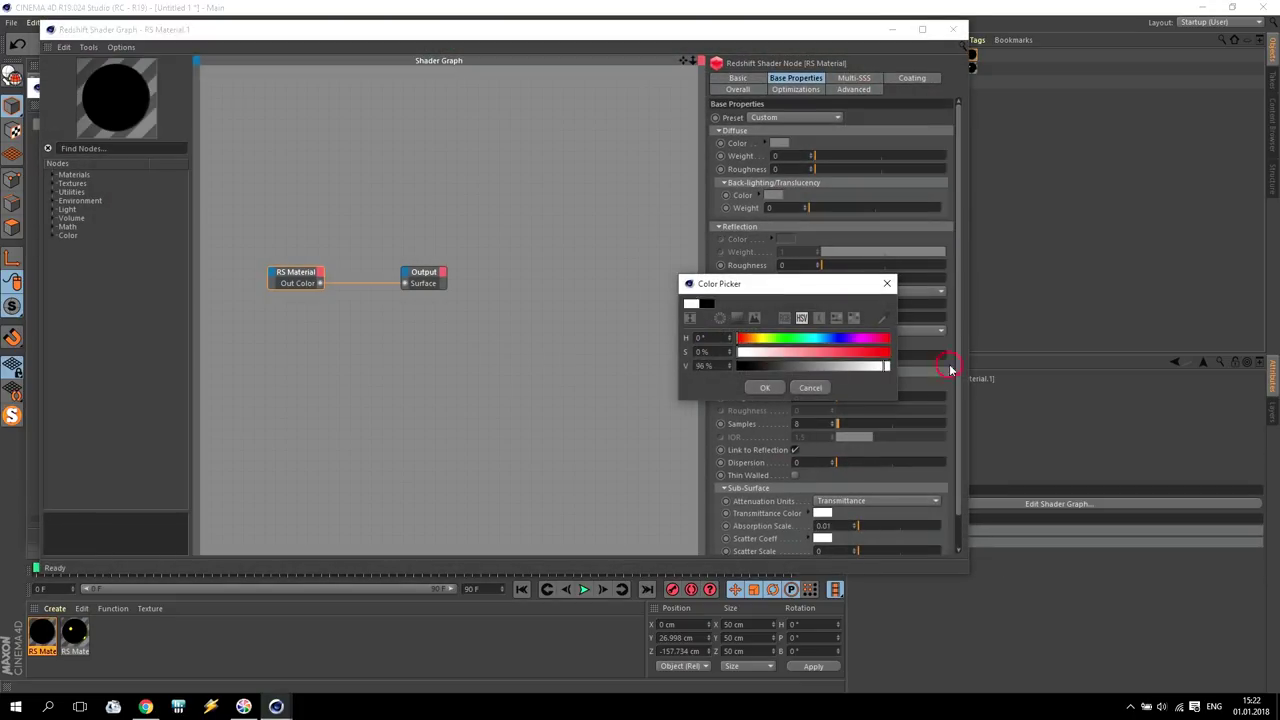
click(774, 389)
click(953, 29)
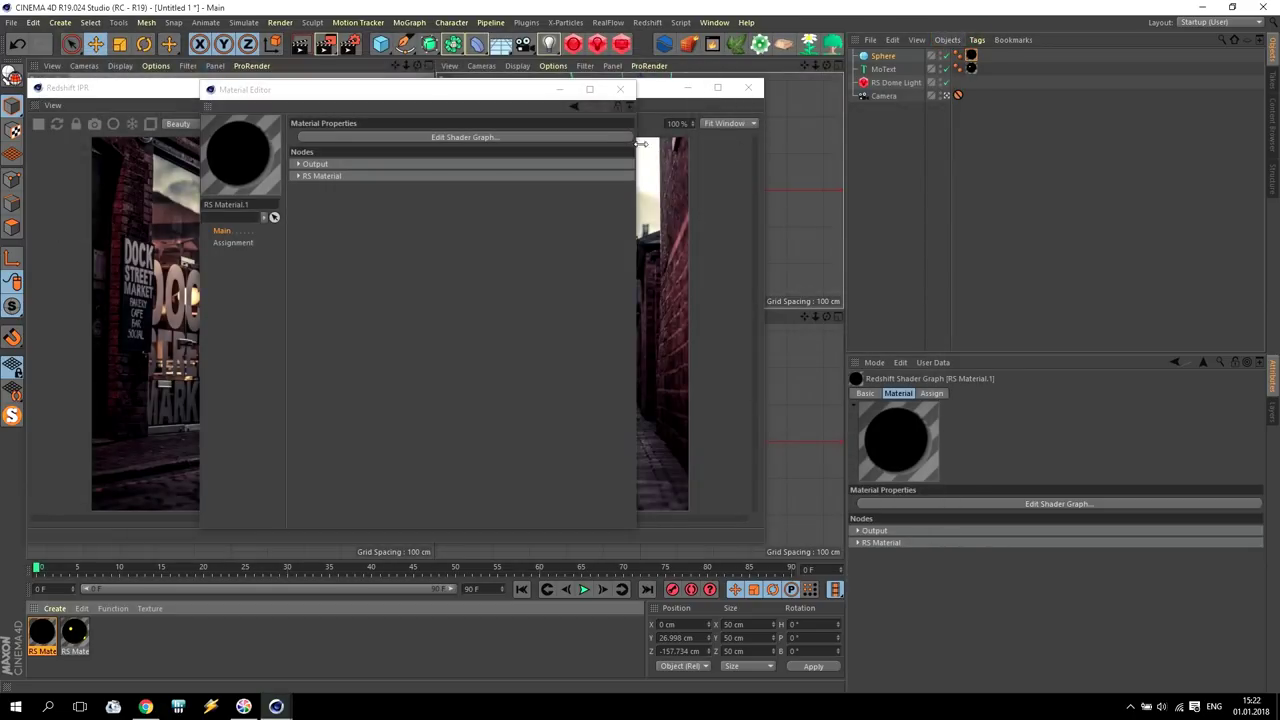
click(620, 88)
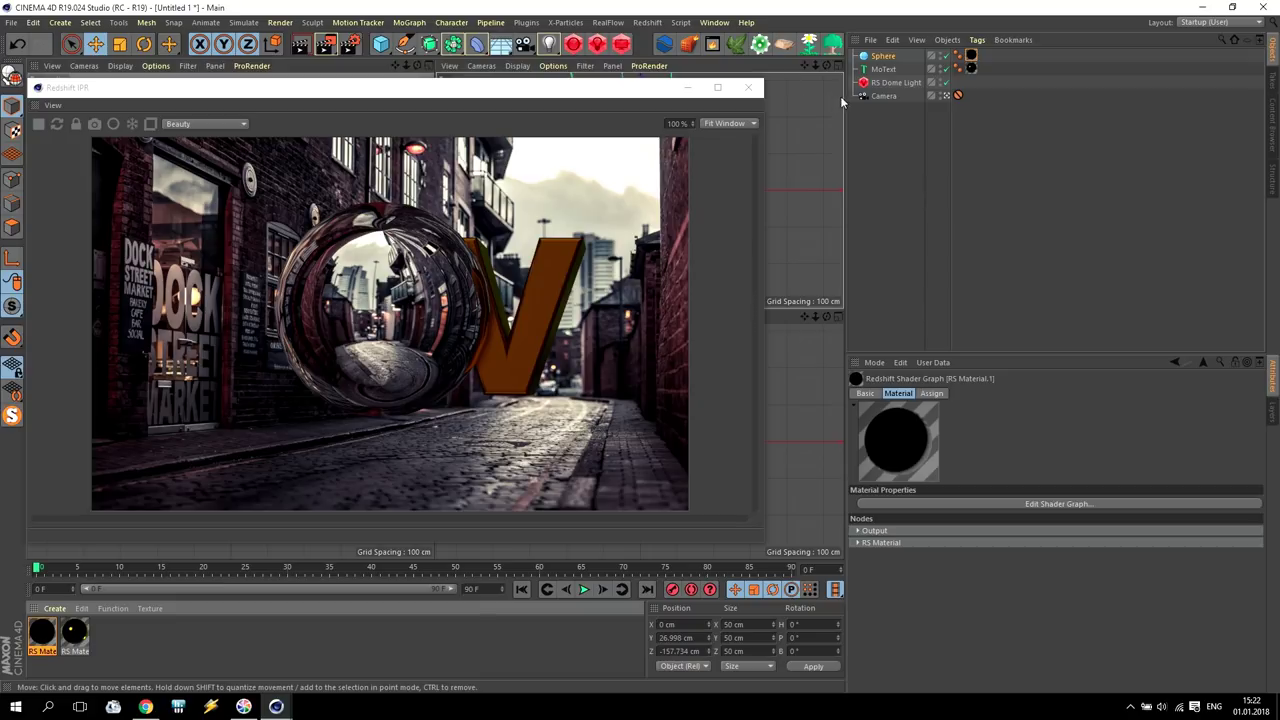
- Tick Flip Horizontal on the RS Dome Light's General tab
click(894, 84)
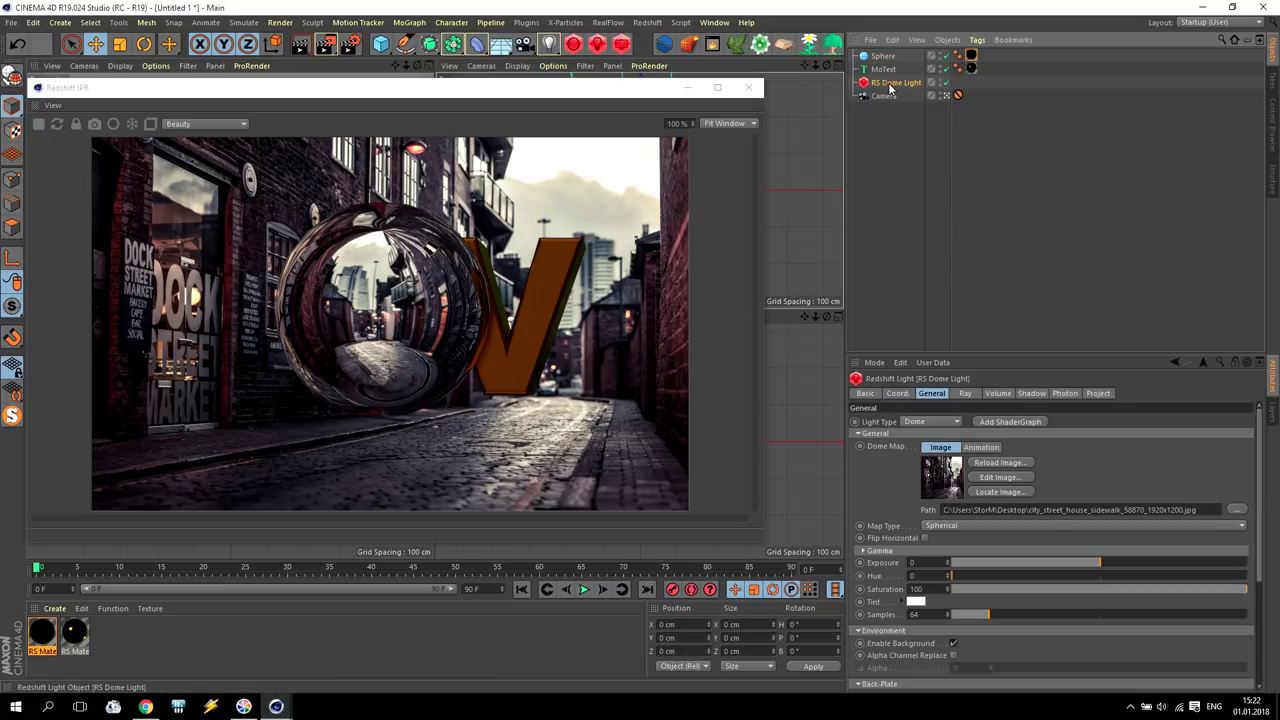
click(925, 538)
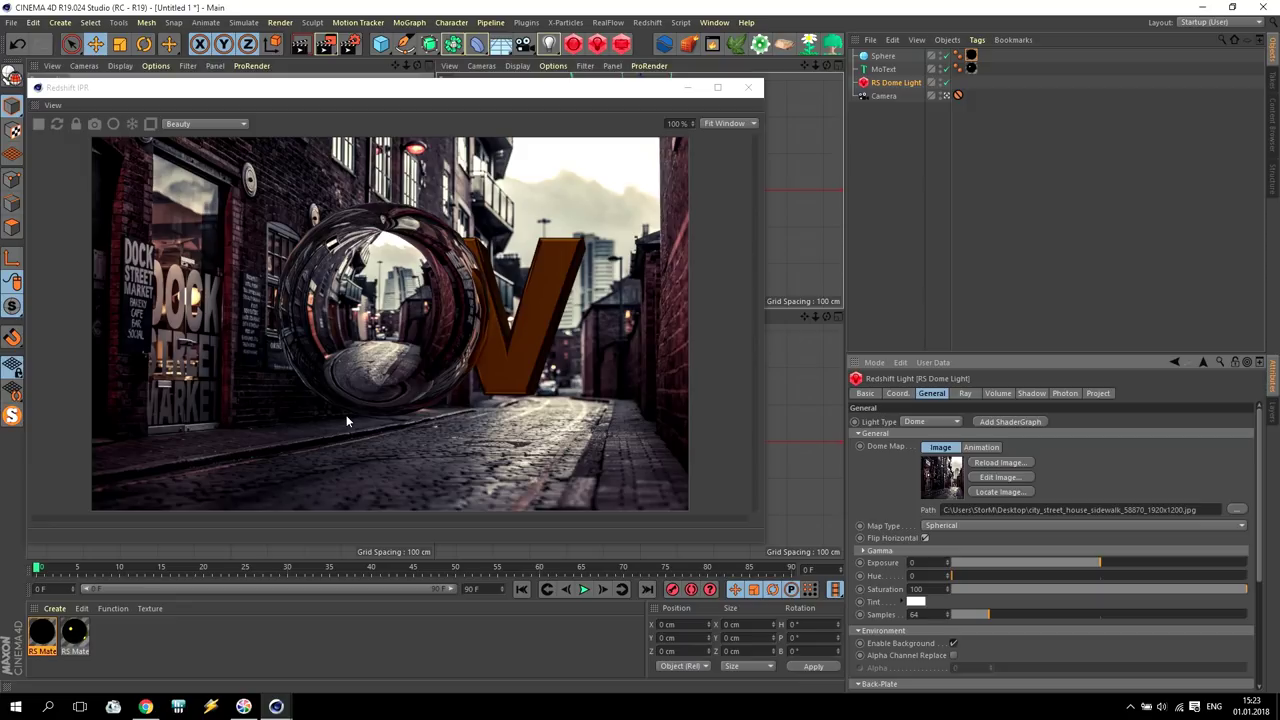
click(884, 56)
- Delete the sphere and raise the SV text to Y 26.645 cm
key(Delete)
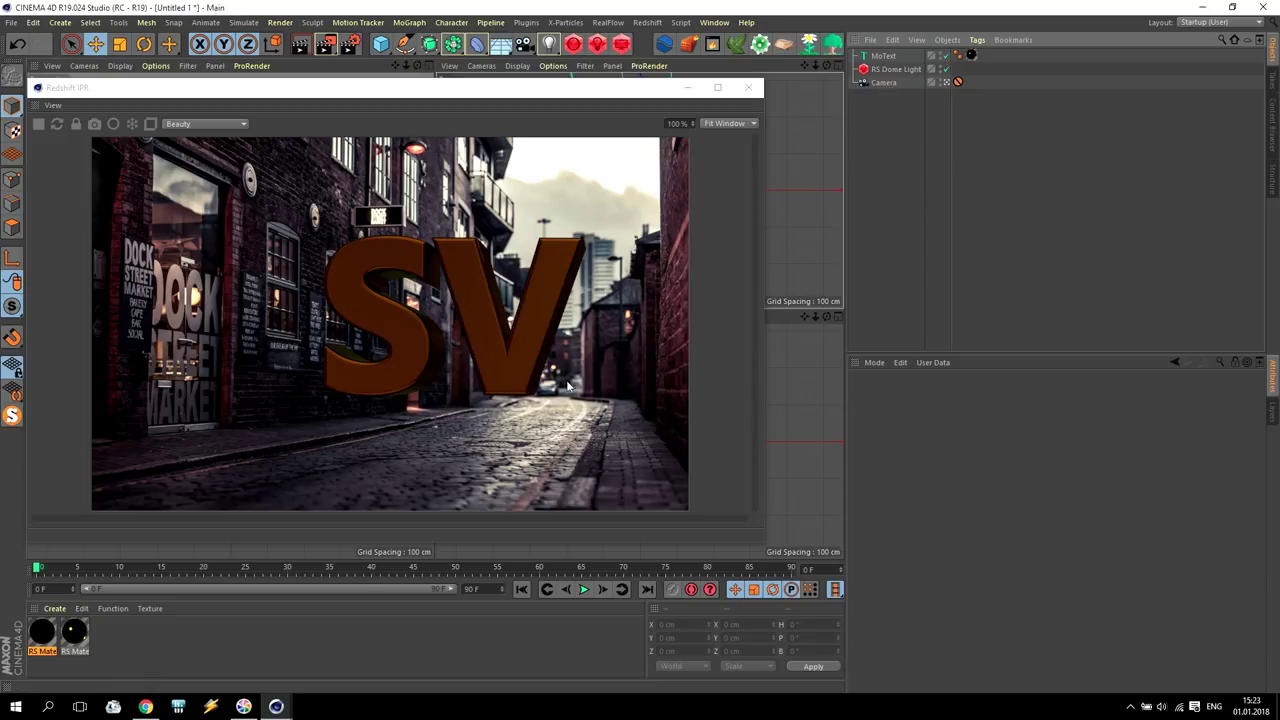
click(884, 56)
drag(557, 92, 397, 96)
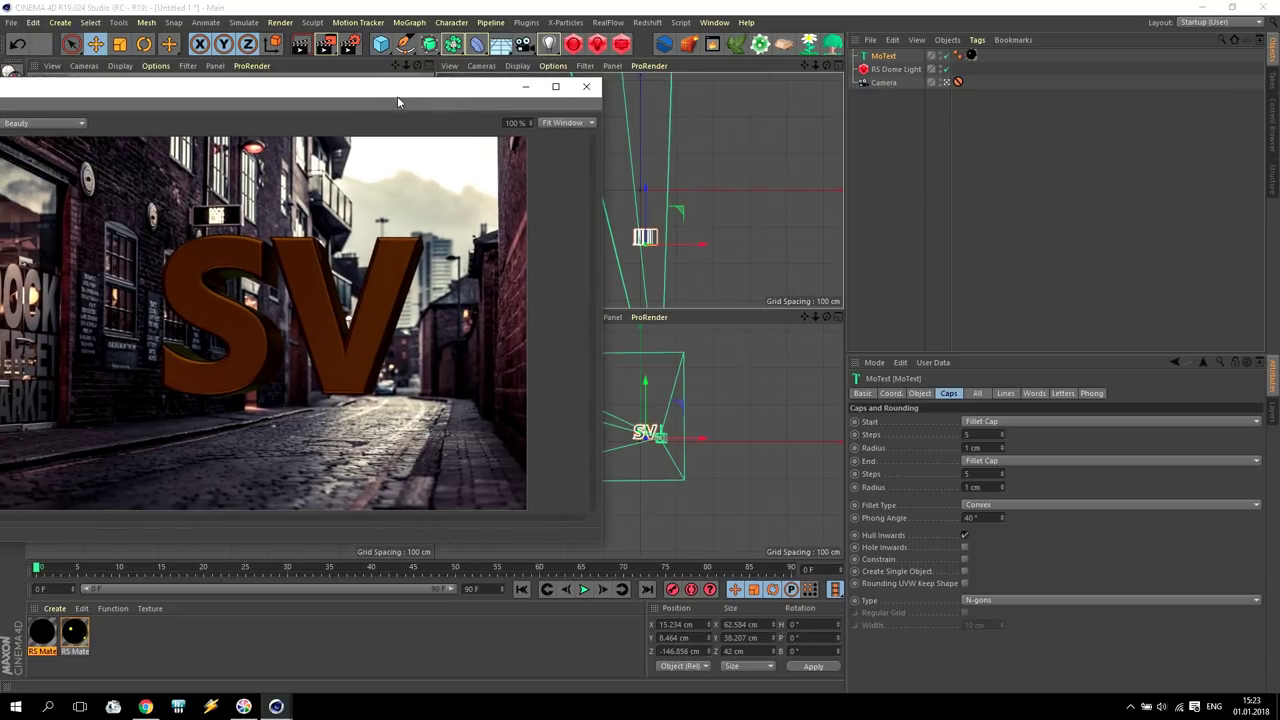
drag(646, 395, 650, 387)
drag(420, 89, 748, 62)
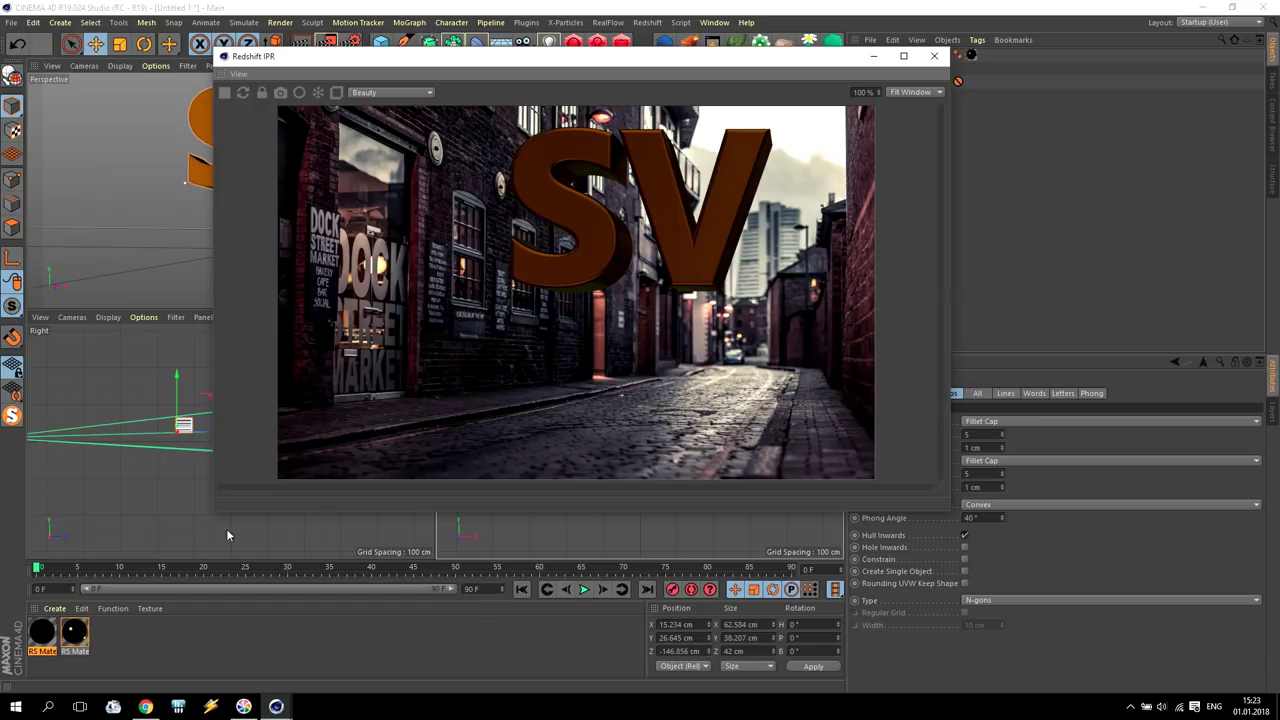
- Delete the unused RS material and bring up the Cube primitives list
click(42, 632)
key(Delete)
drag(451, 58, 352, 77)
click(383, 45)
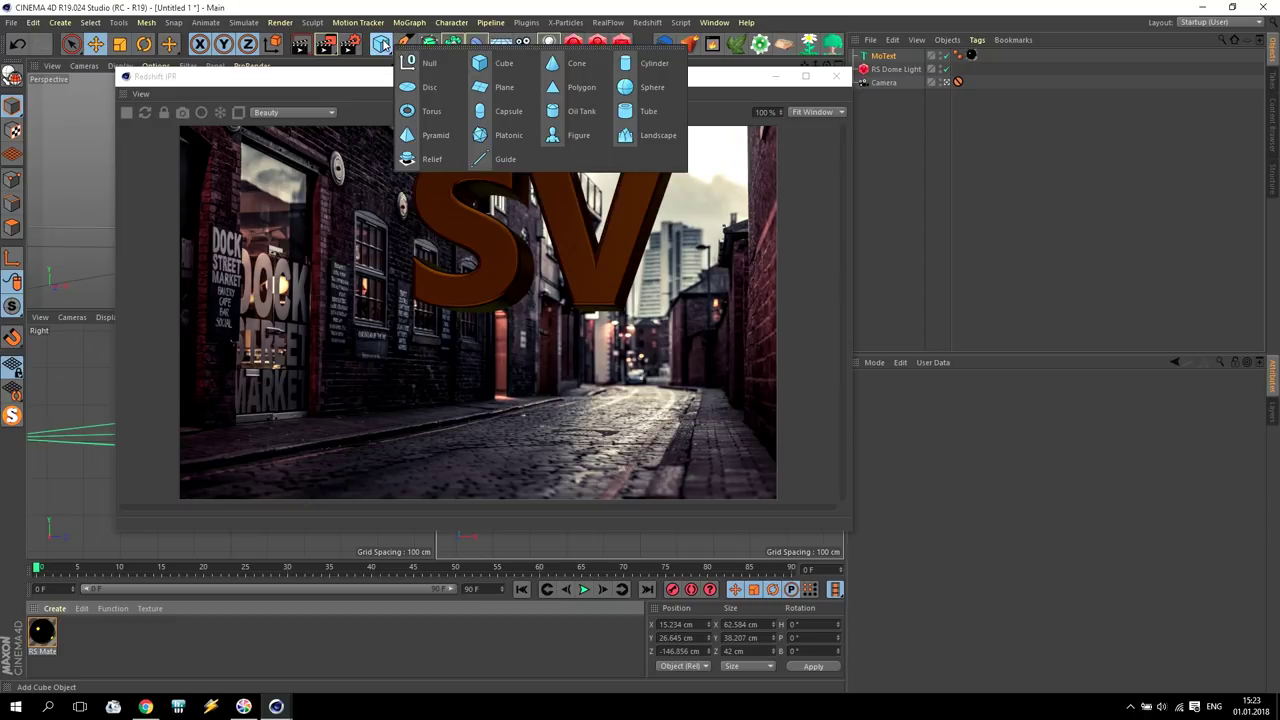
- Add a Plane with 1 width and 1 height segment and a 50 cm width
click(505, 88)
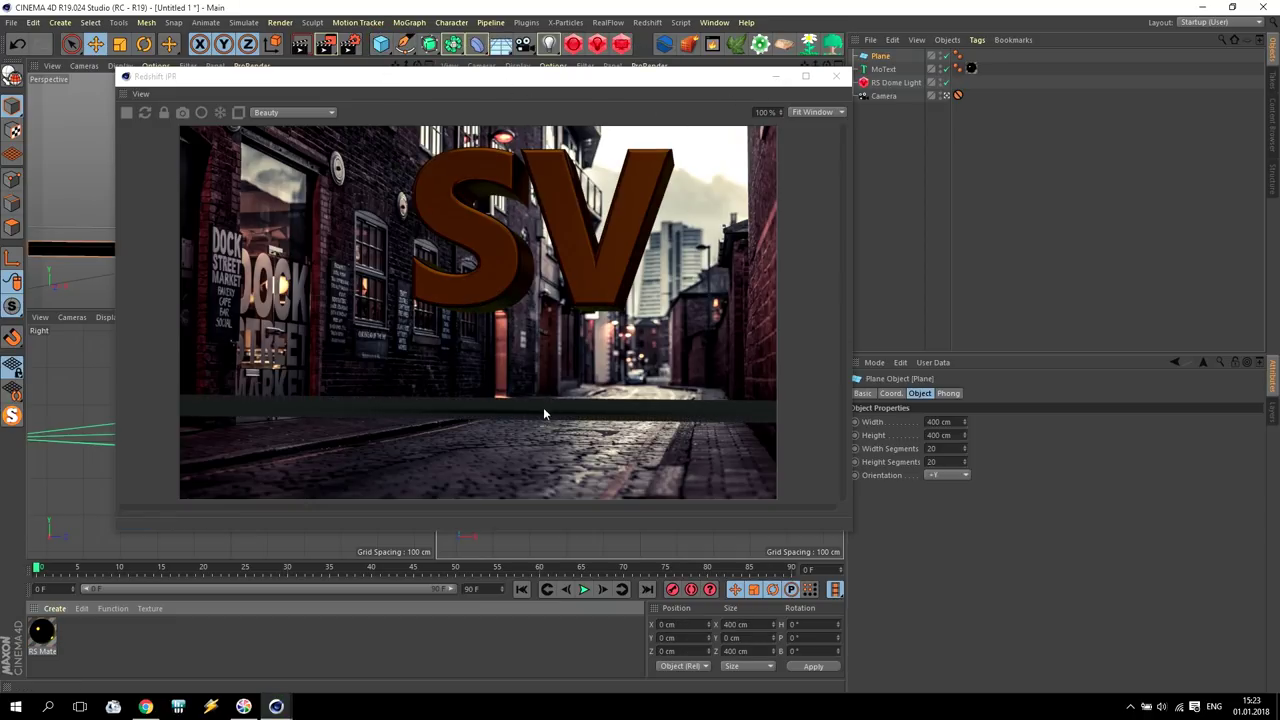
click(938, 448)
text(1)
click(950, 462)
text(1)
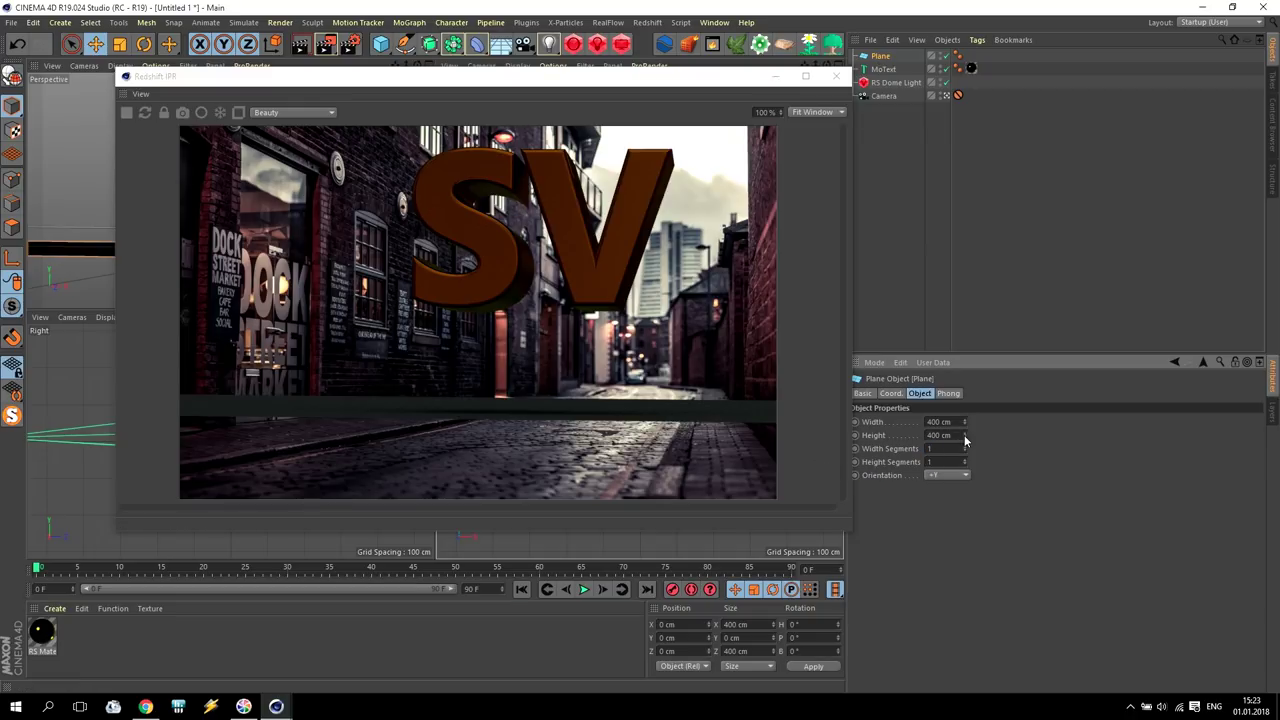
drag(965, 435, 966, 443)
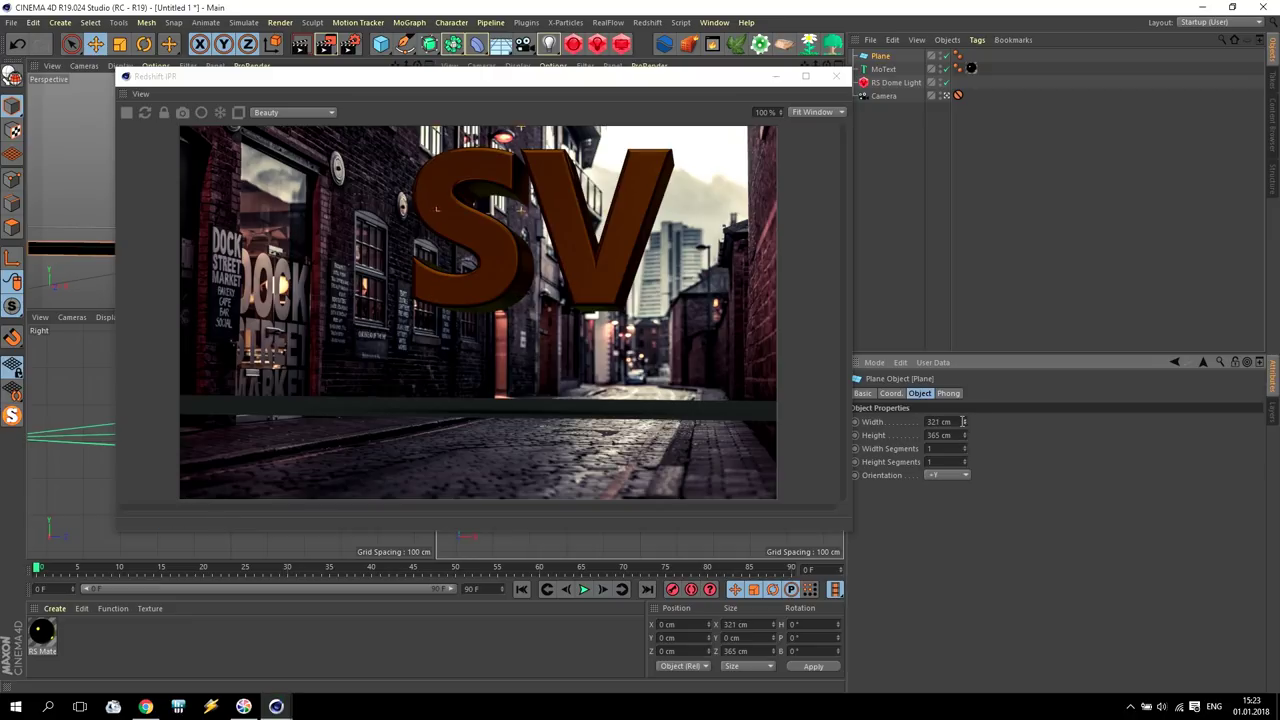
click(913, 421)
text(50)
key(Return)
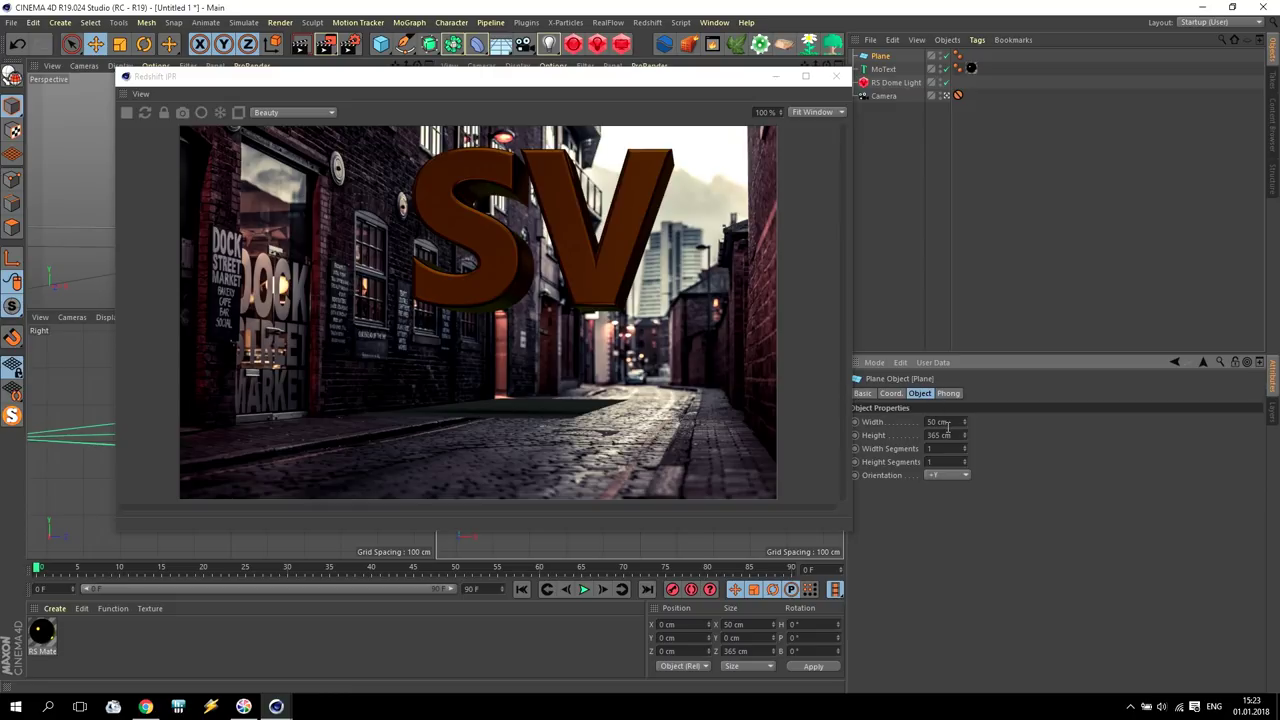
- Set the plane's height to 1000 cm
drag(549, 82, 968, 226)
drag(328, 258, 370, 258)
drag(846, 223, 376, 237)
double_click(940, 435)
text(1000)
key(Return)
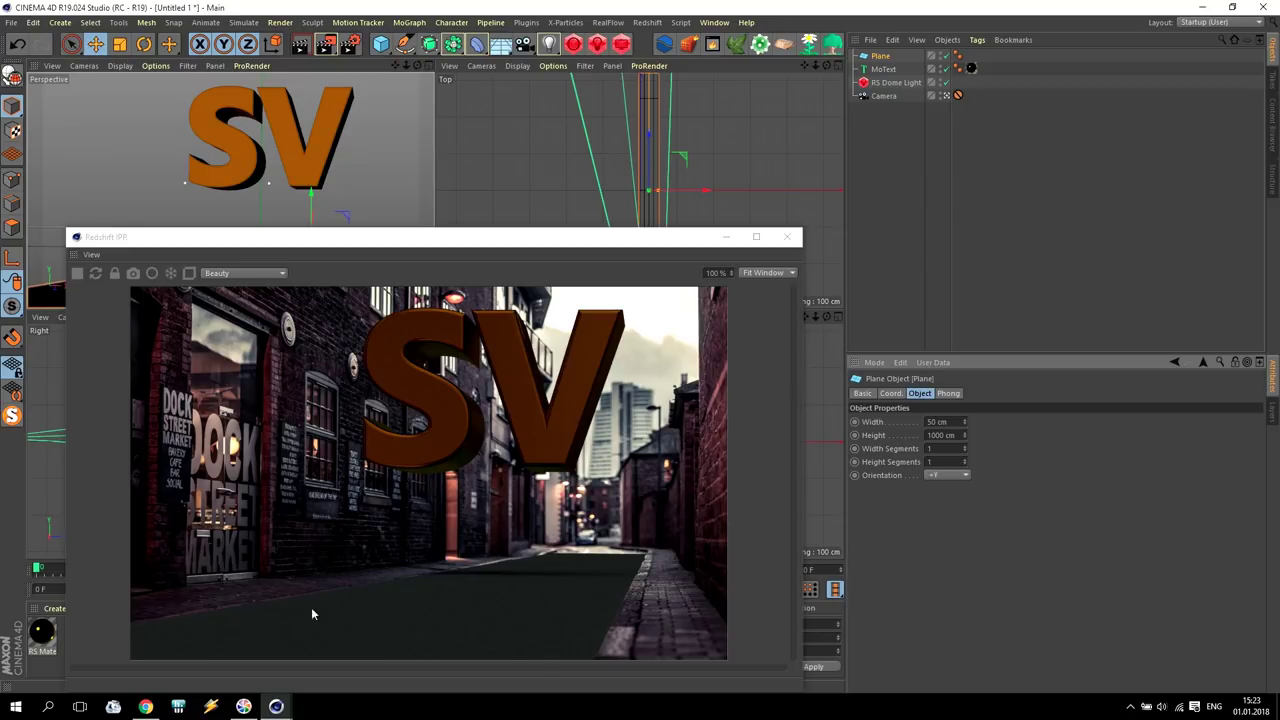
- Move the SV text right and down, turn it to about 18.8° heading, and show its 20 cm depth setting
drag(523, 240, 261, 78)
scroll(633, 407, up, 4)
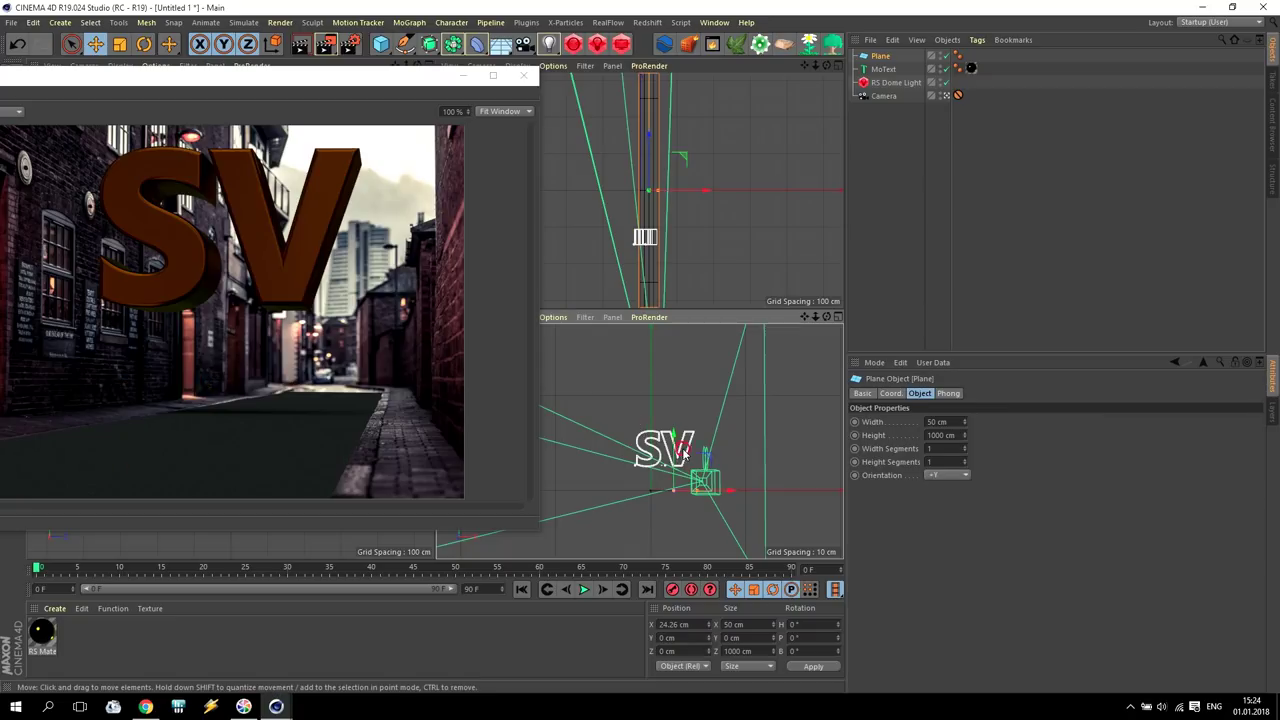
click(665, 445)
drag(665, 445, 724, 481)
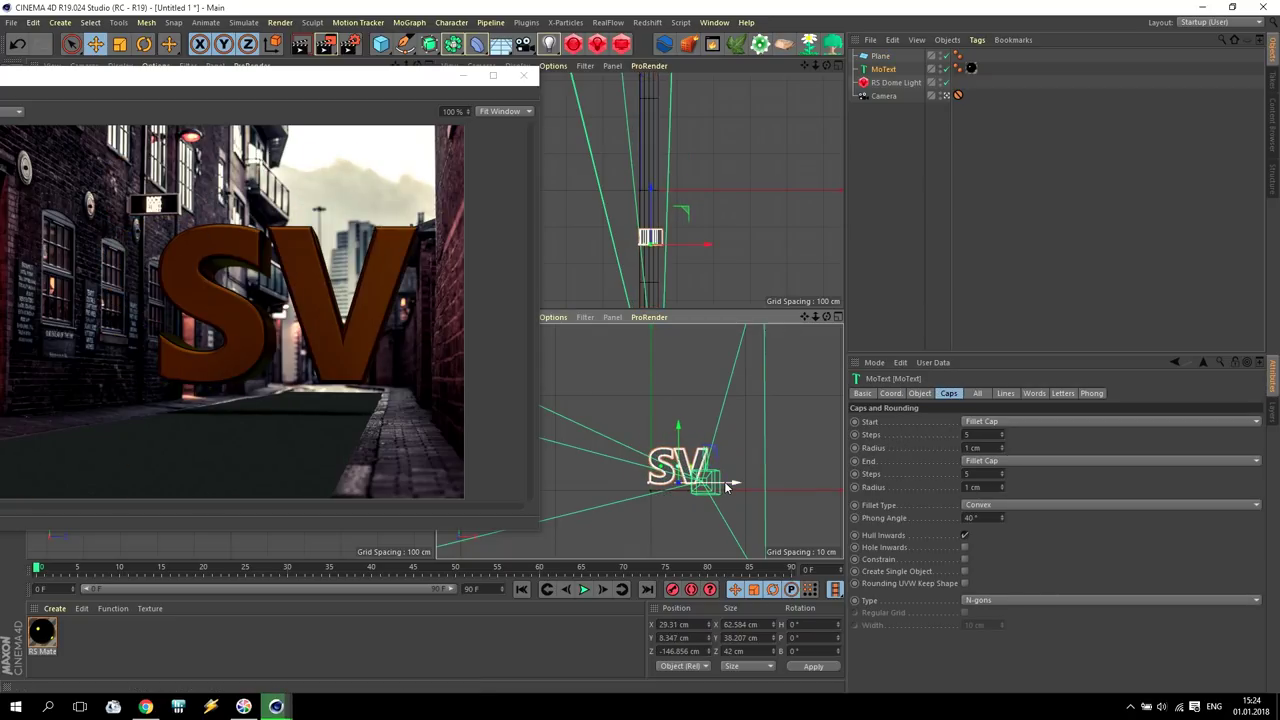
click(144, 44)
drag(653, 479, 692, 487)
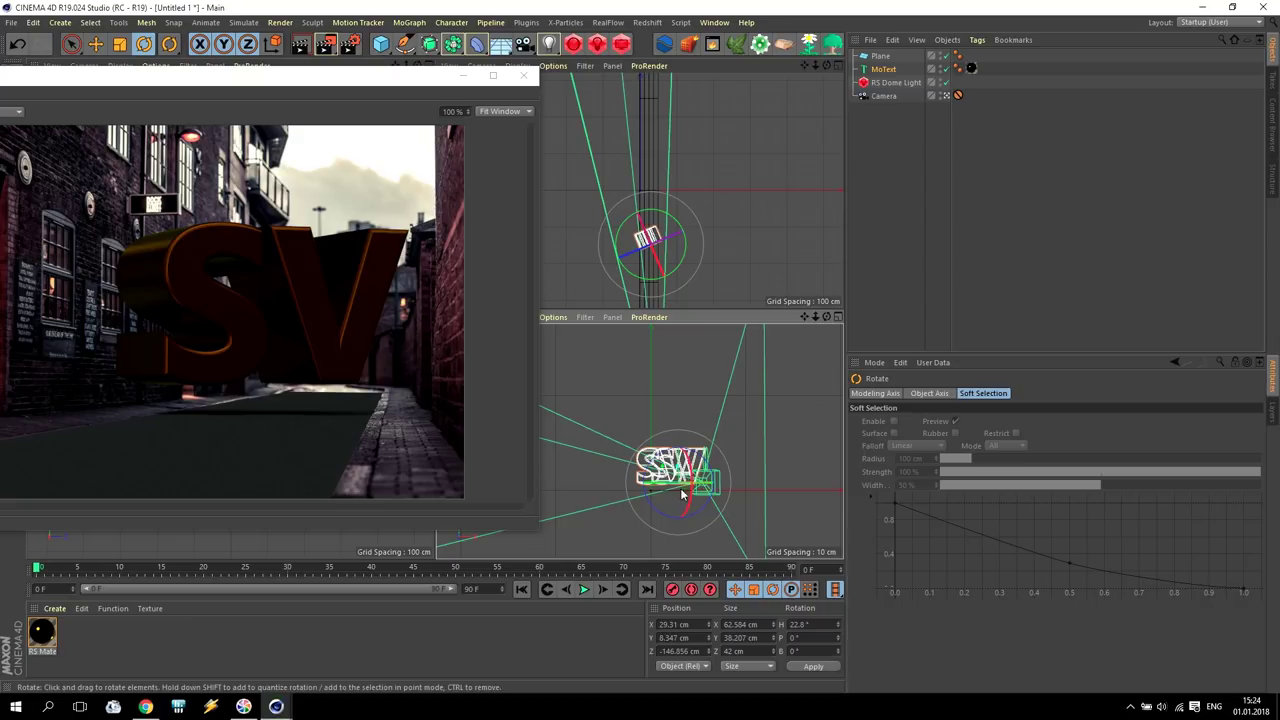
click(672, 480)
drag(674, 481, 664, 478)
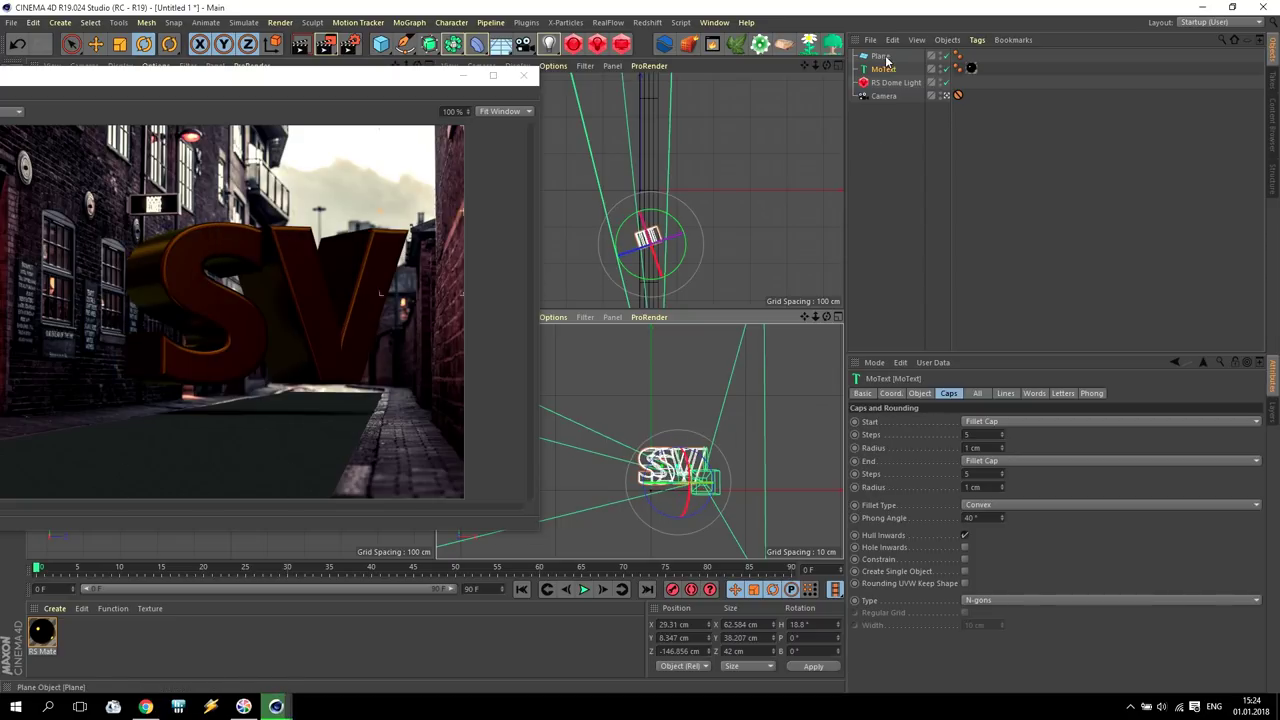
click(919, 393)
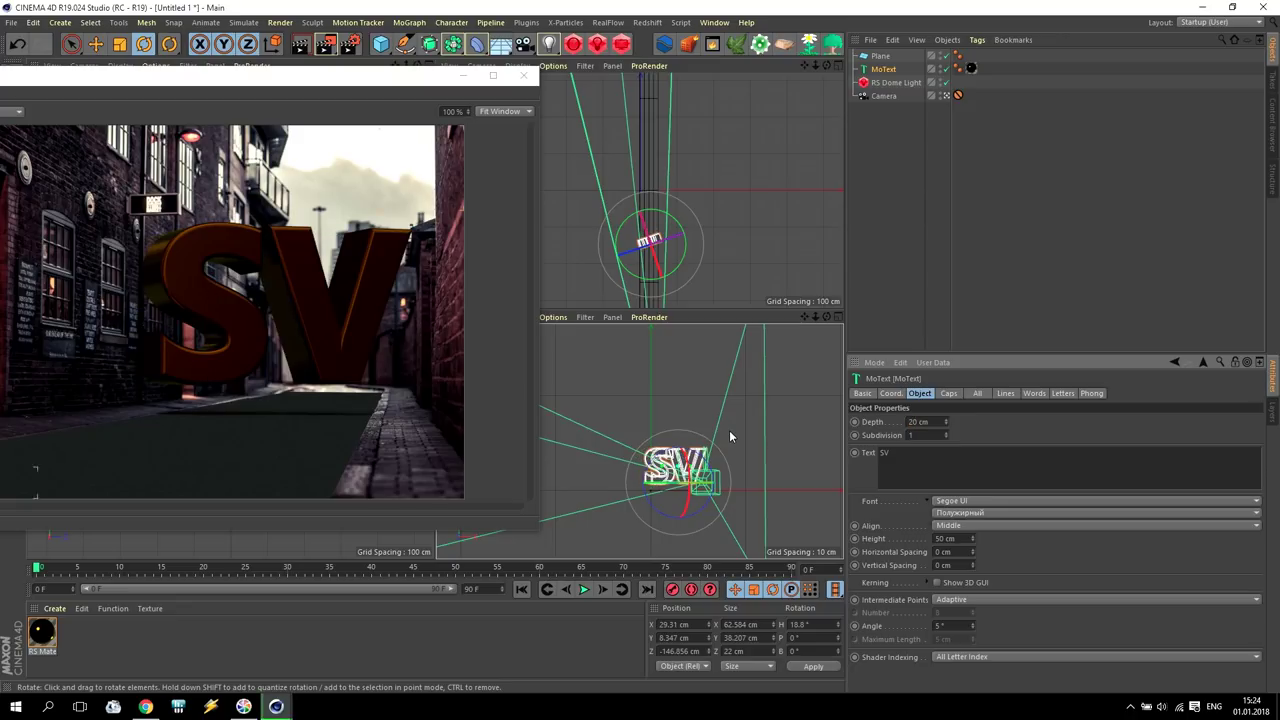
drag(298, 80, 730, 64)
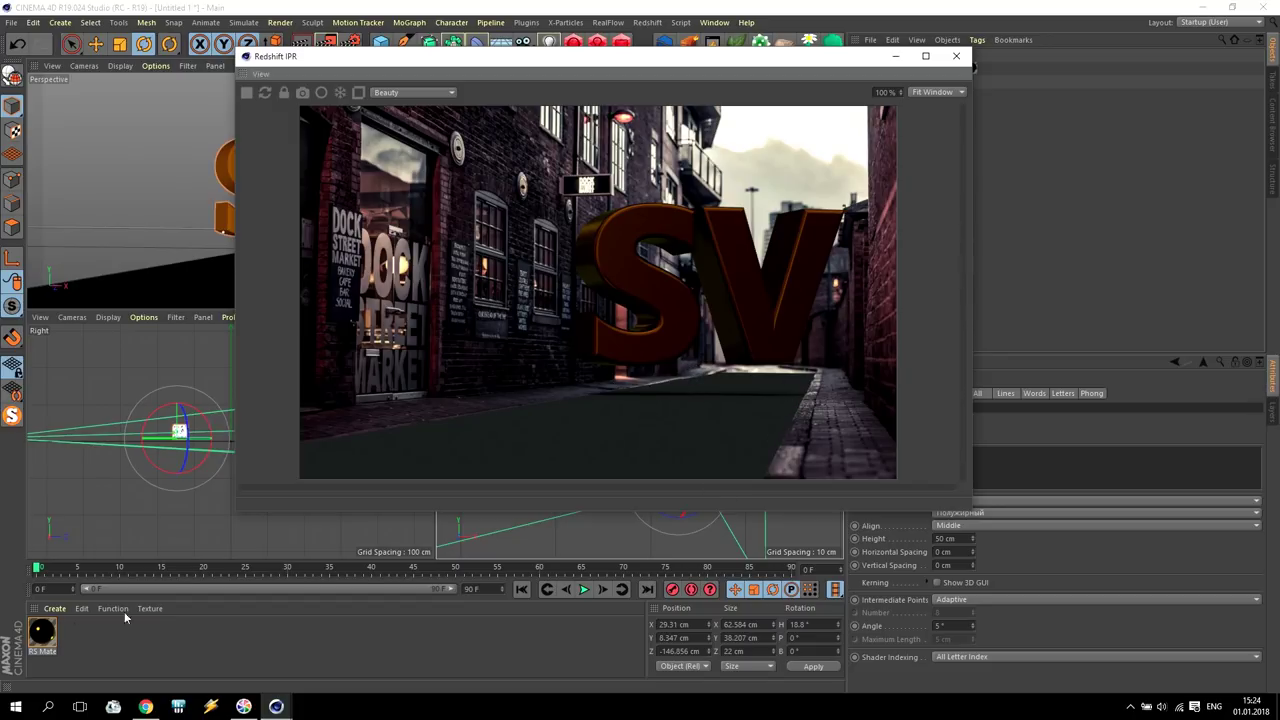
- Create a new Redshift material and add a Matte-Shadow Catcher node to its shader graph
click(54, 608)
mouse_move(120, 512)
mouse_move(226, 512)
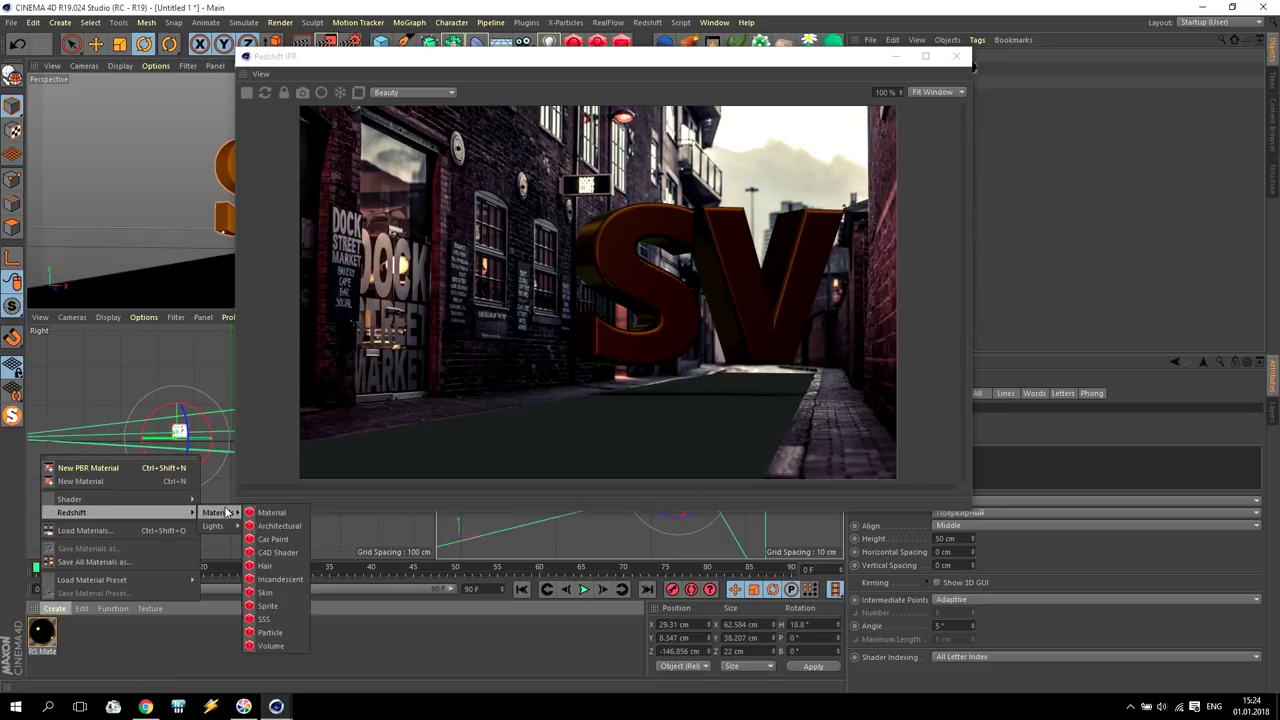
click(271, 512)
double_click(40, 632)
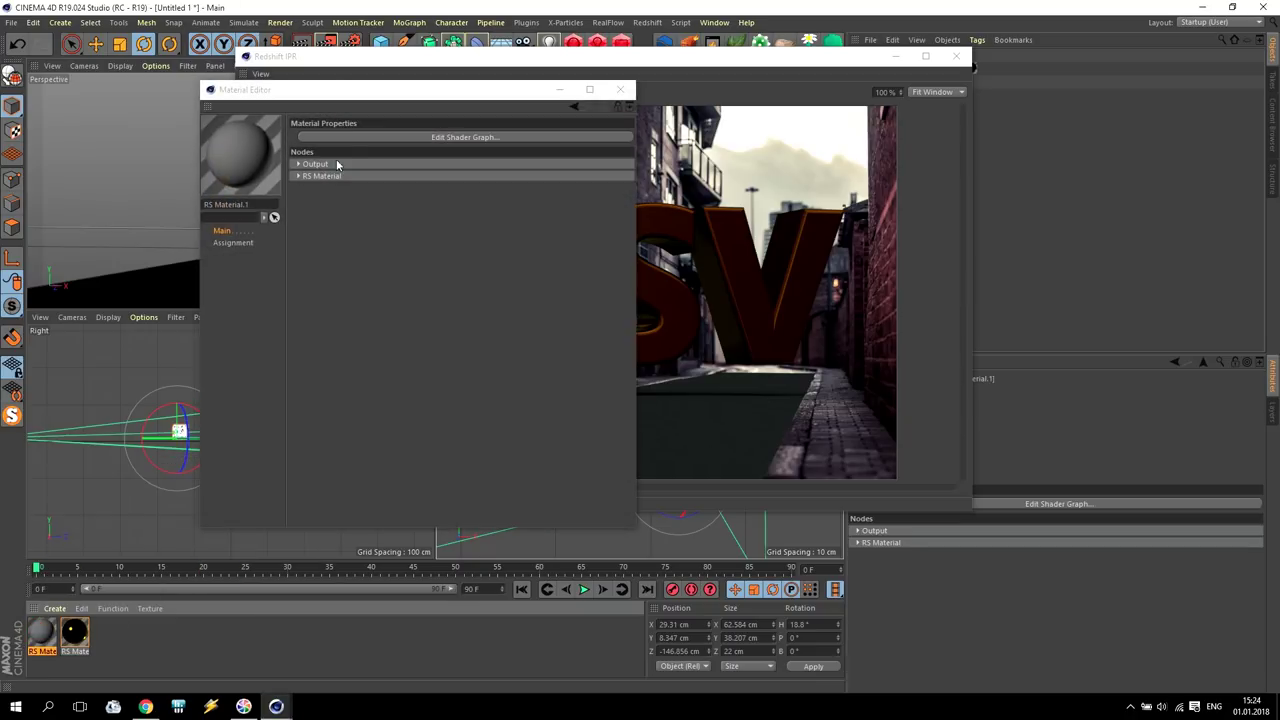
click(342, 137)
click(50, 175)
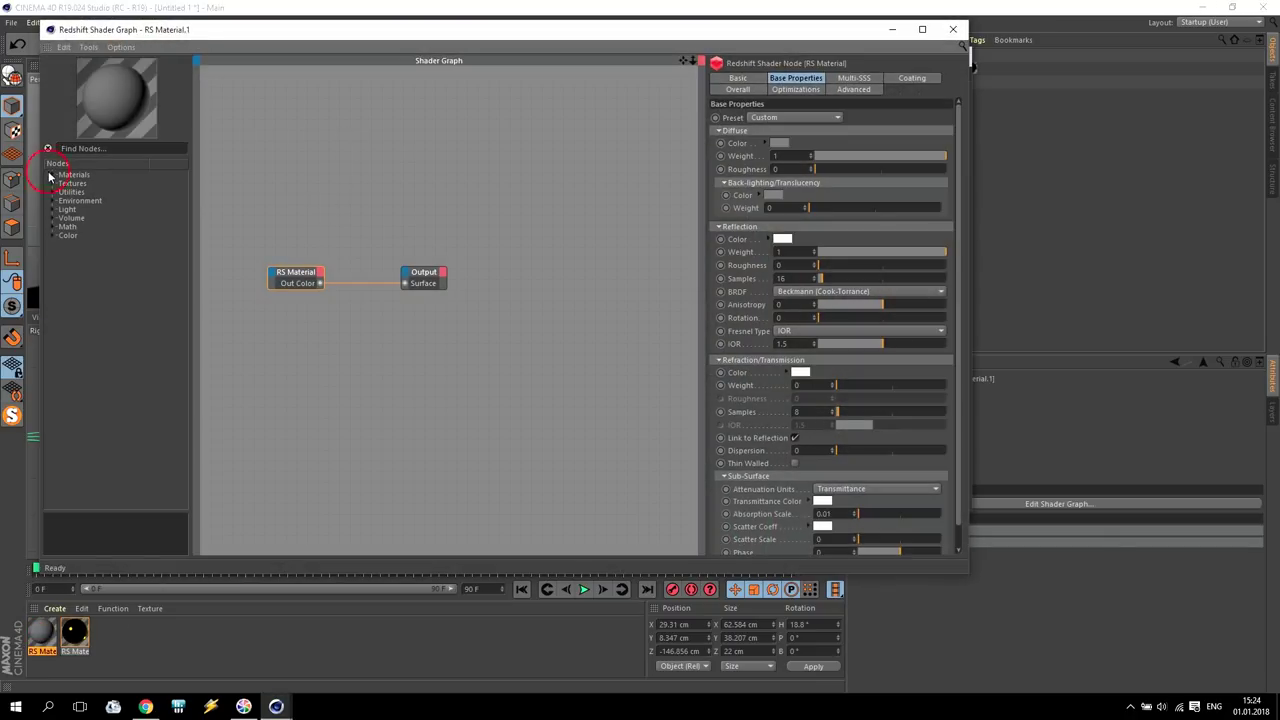
drag(103, 235, 284, 218)
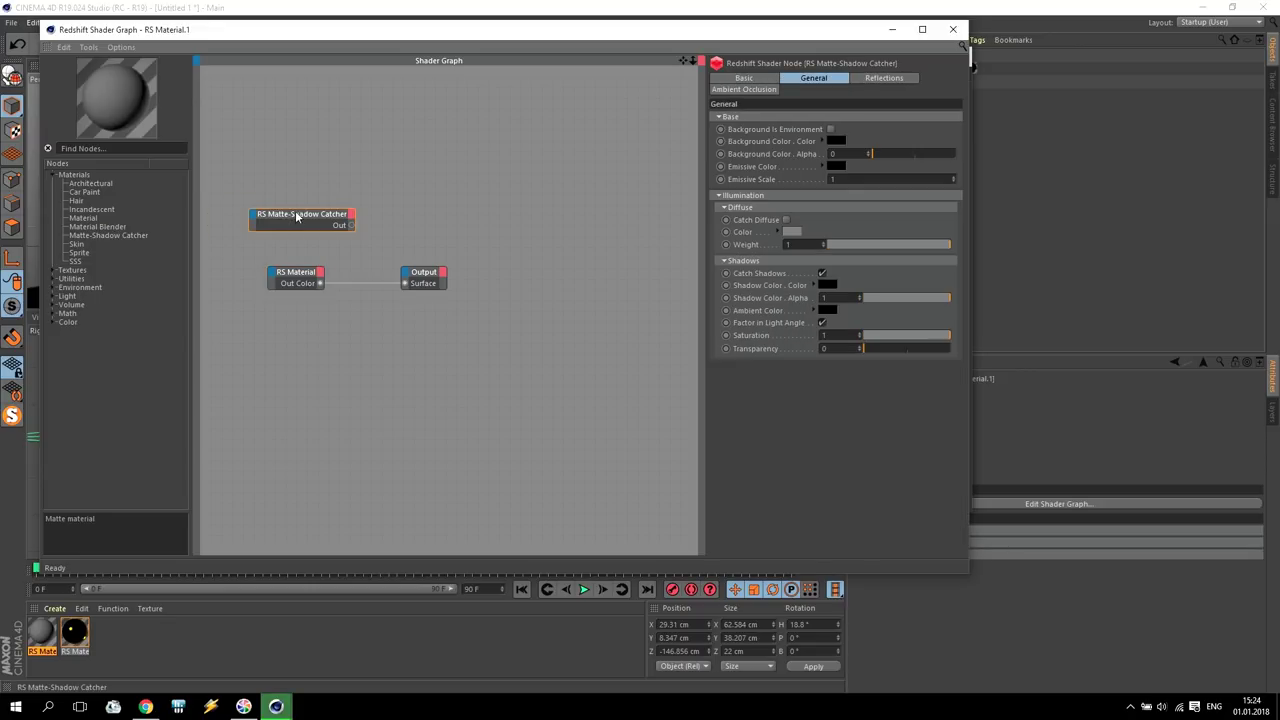
- Replace the default RS Material node with the shadow catcher as the output surface, then review its reflection and AO settings
click(286, 276)
key(Delete)
drag(352, 228, 405, 283)
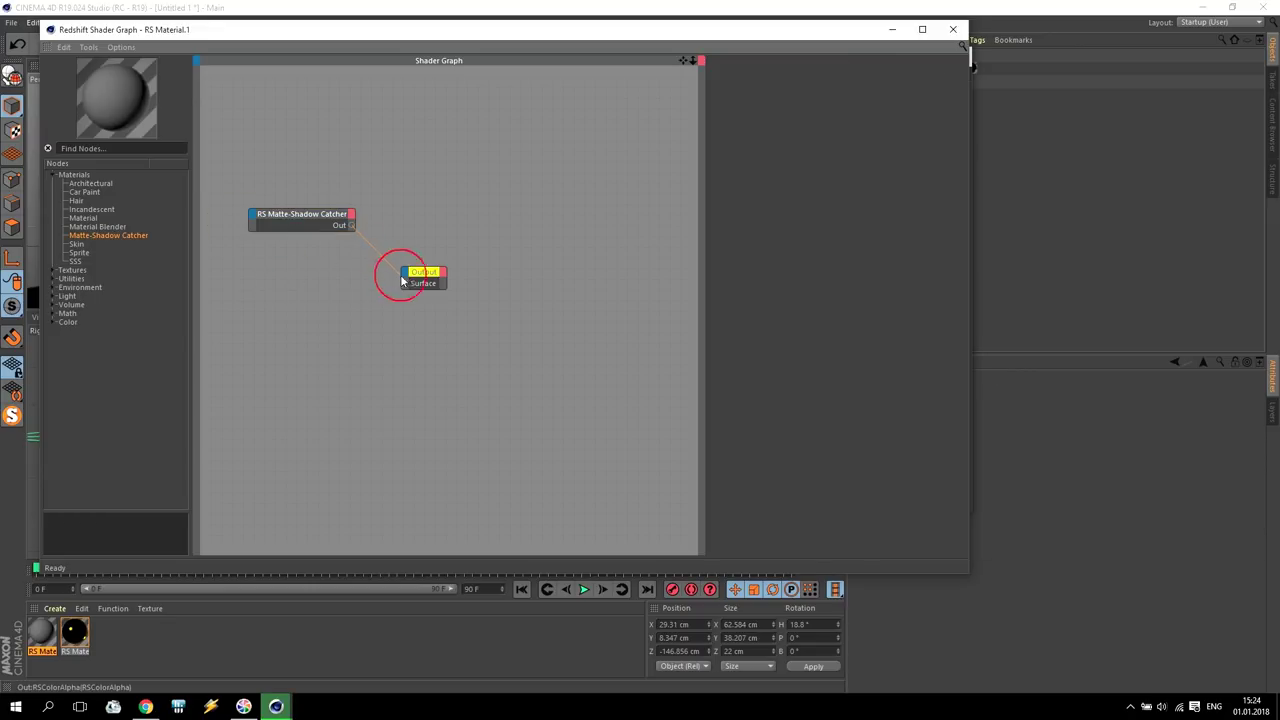
click(315, 214)
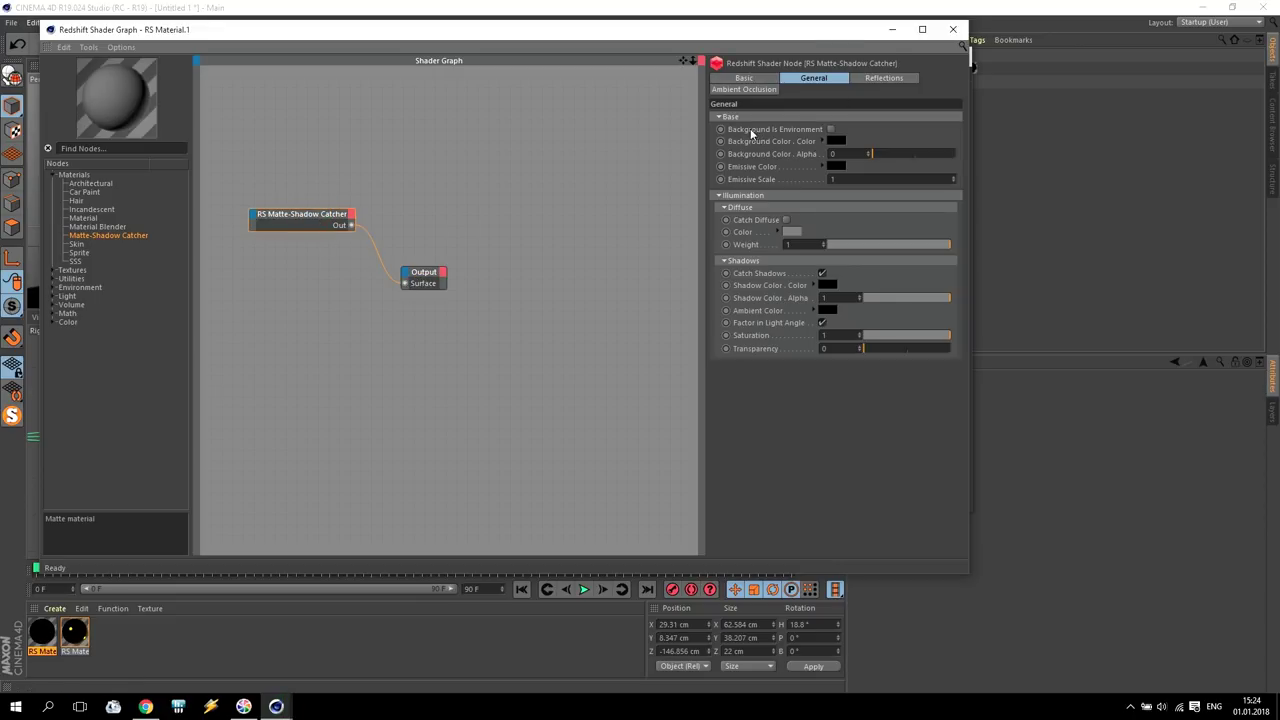
click(885, 78)
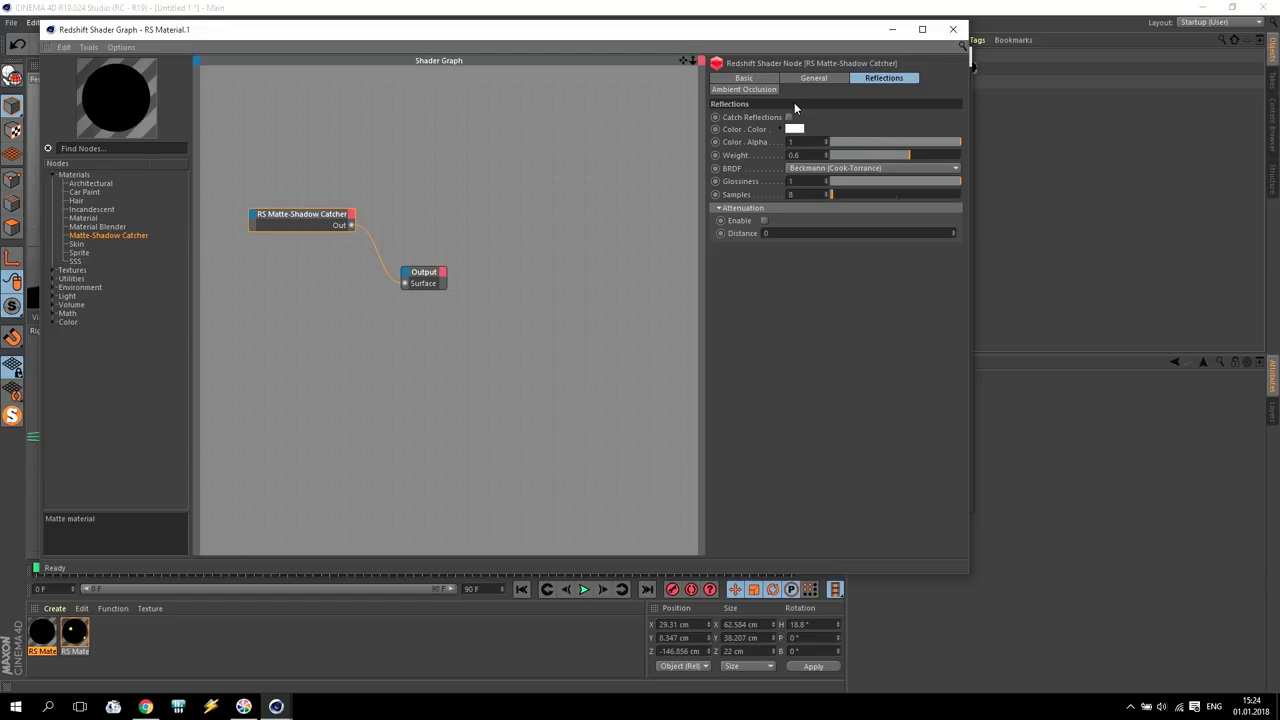
click(745, 89)
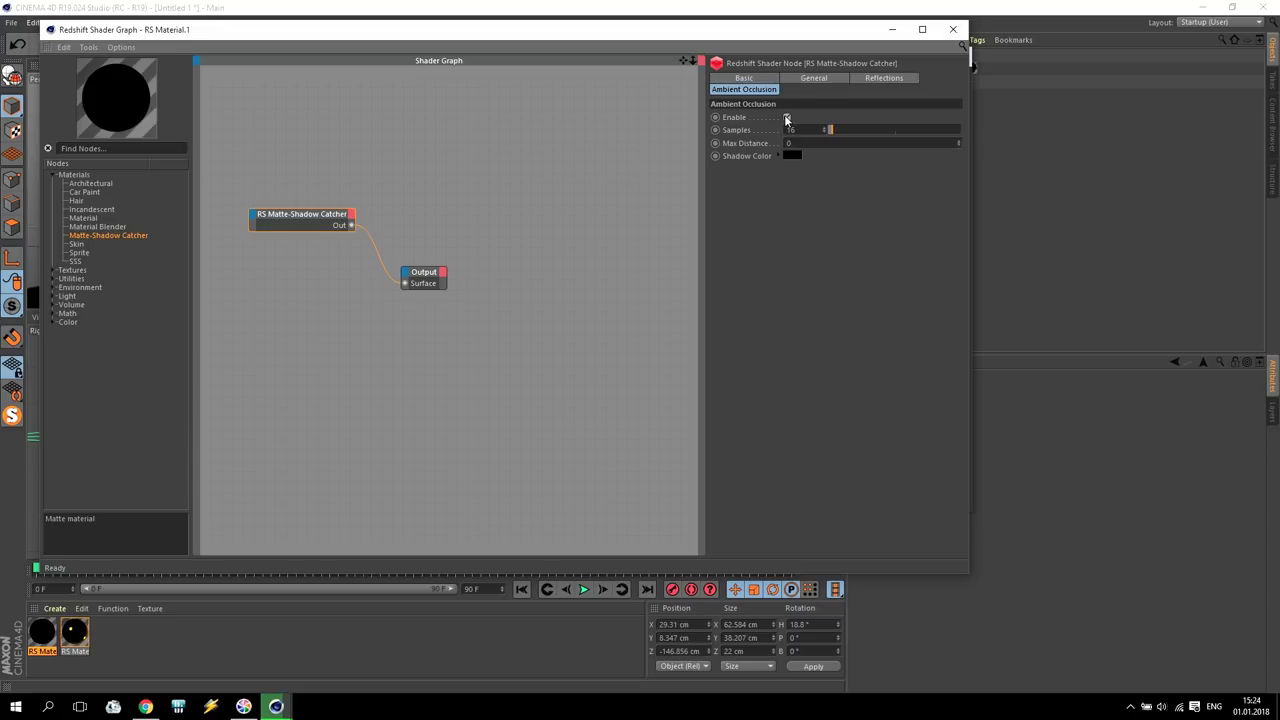
click(814, 79)
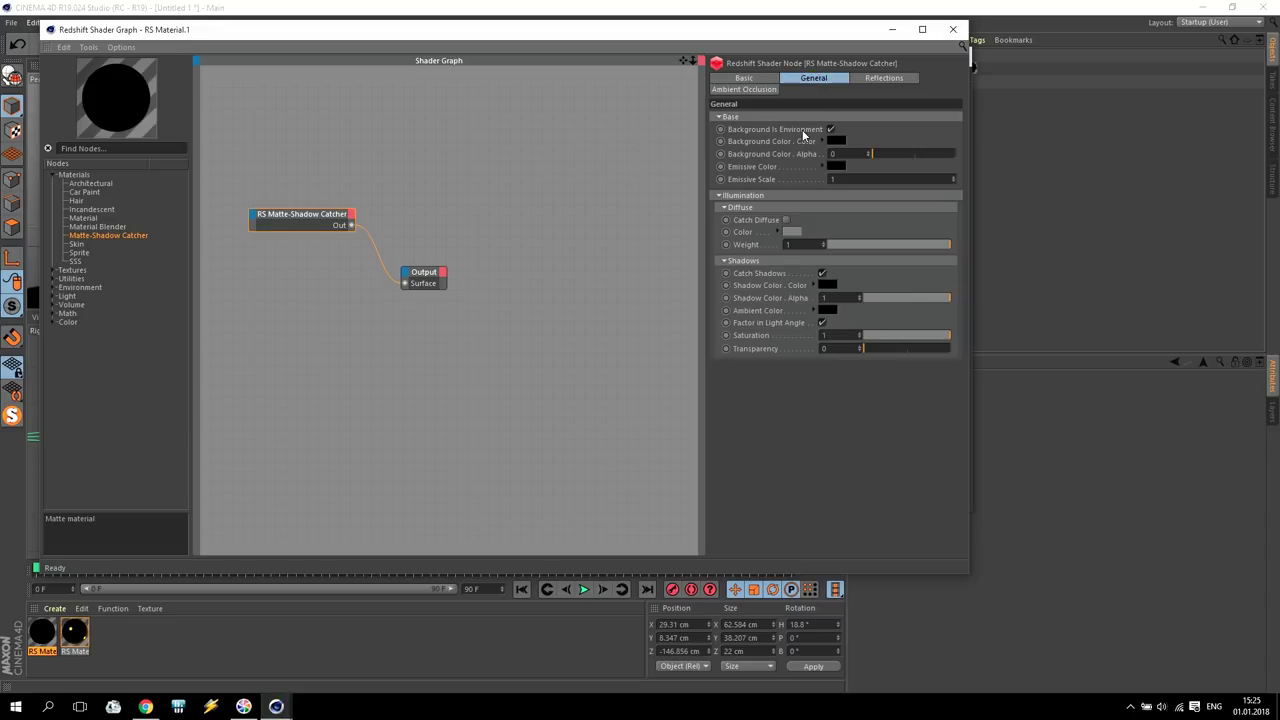
click(951, 30)
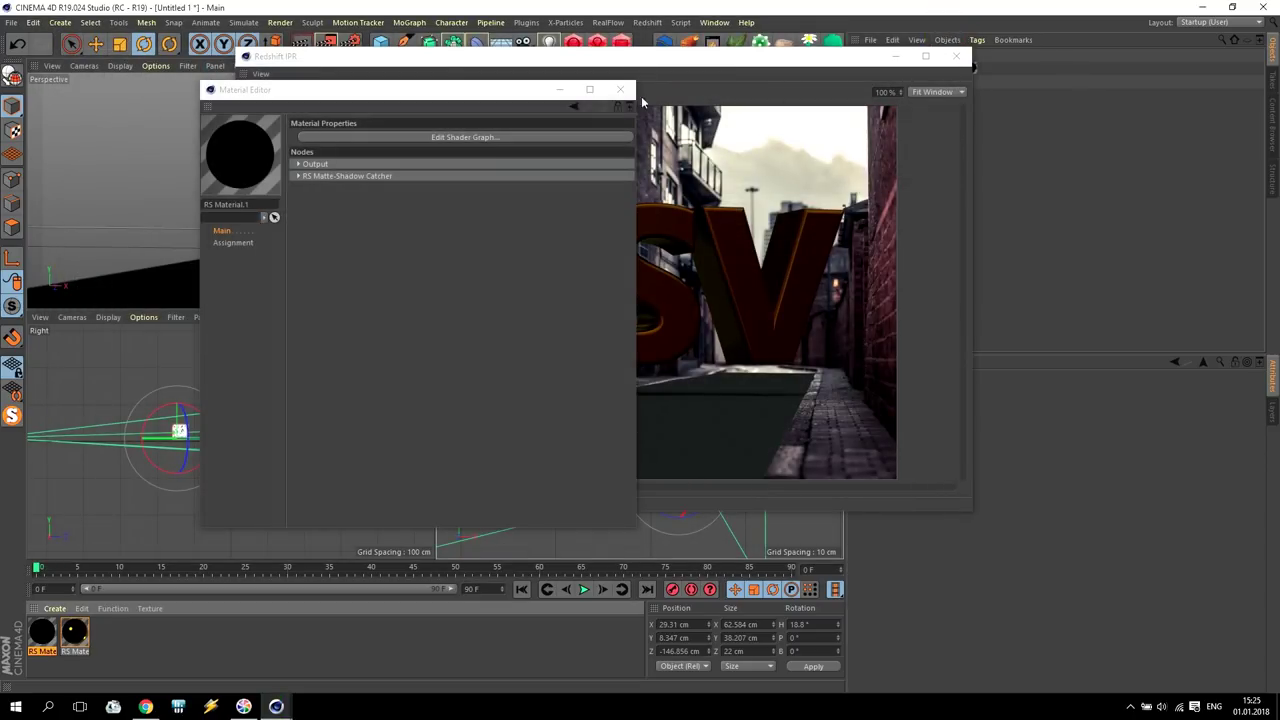
- Apply the shadow catcher material to the ground plane, close the Material Editor, and select the SV text
drag(759, 63, 597, 121)
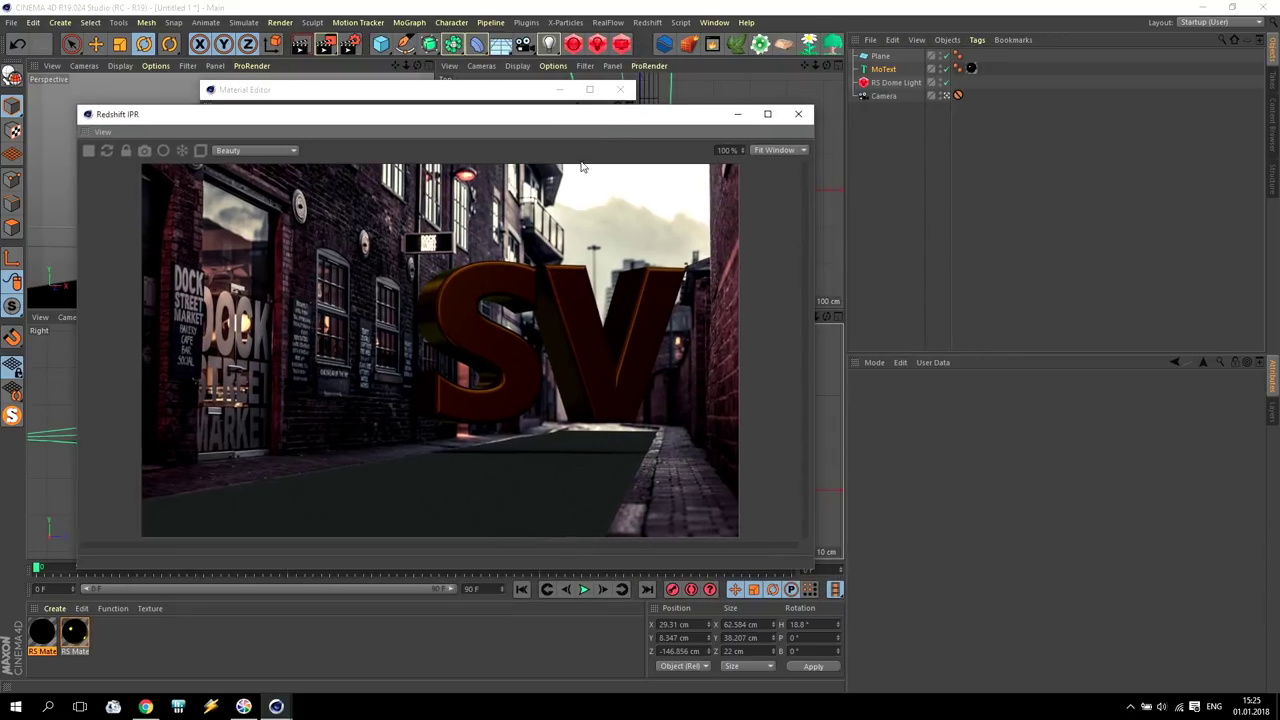
drag(47, 640, 888, 57)
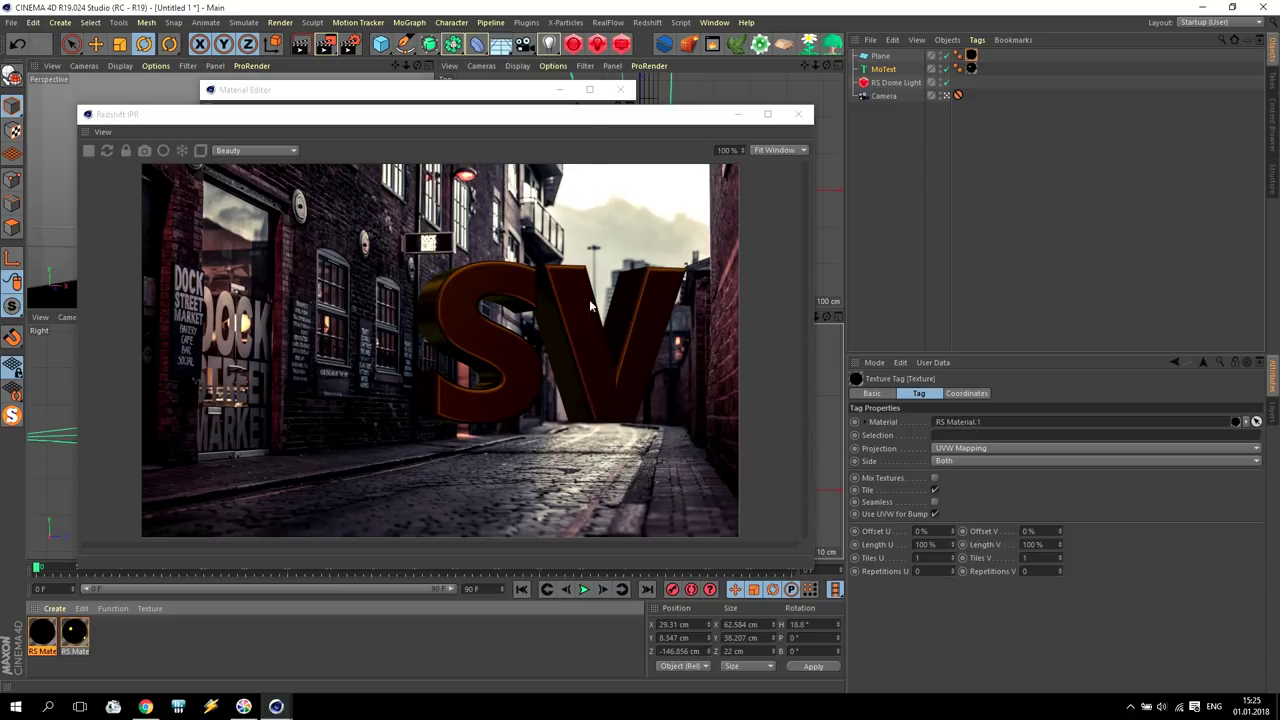
drag(558, 118, 887, 154)
click(621, 91)
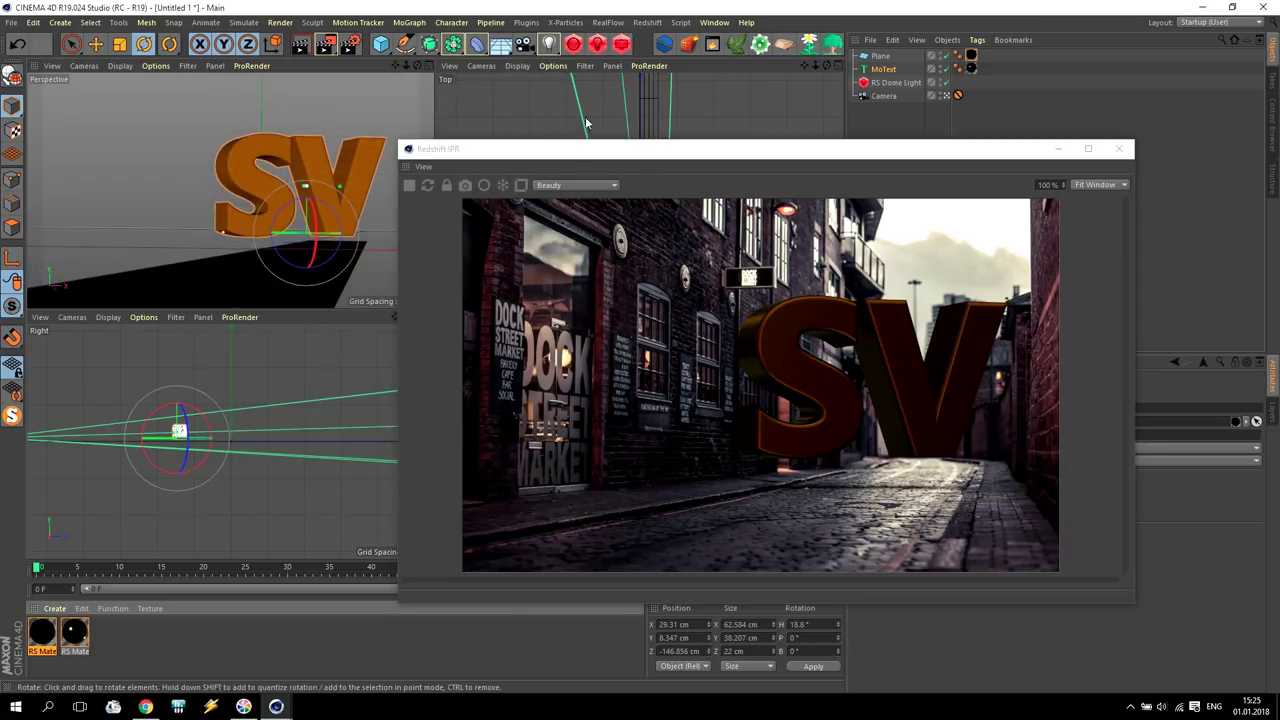
click(320, 172)
- Lower the SV text, set its height to 30 cm, and push it back to about Z -270 cm
drag(792, 146, 259, 66)
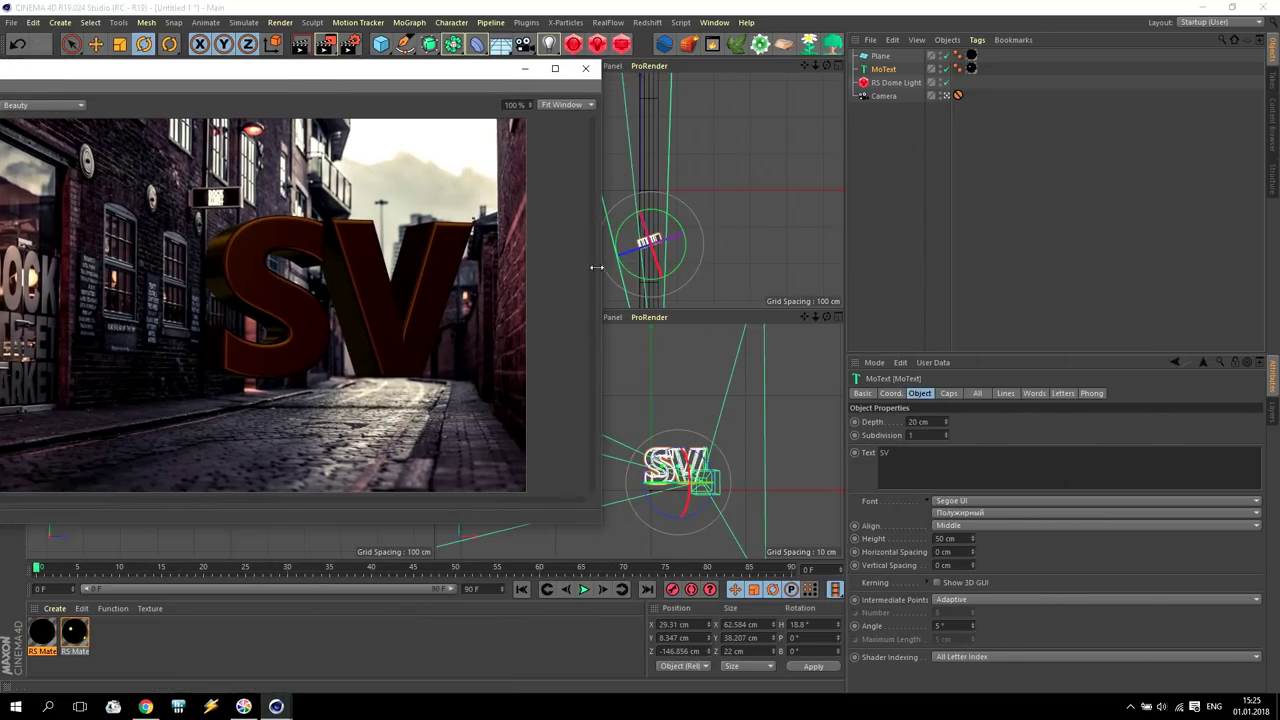
key(e)
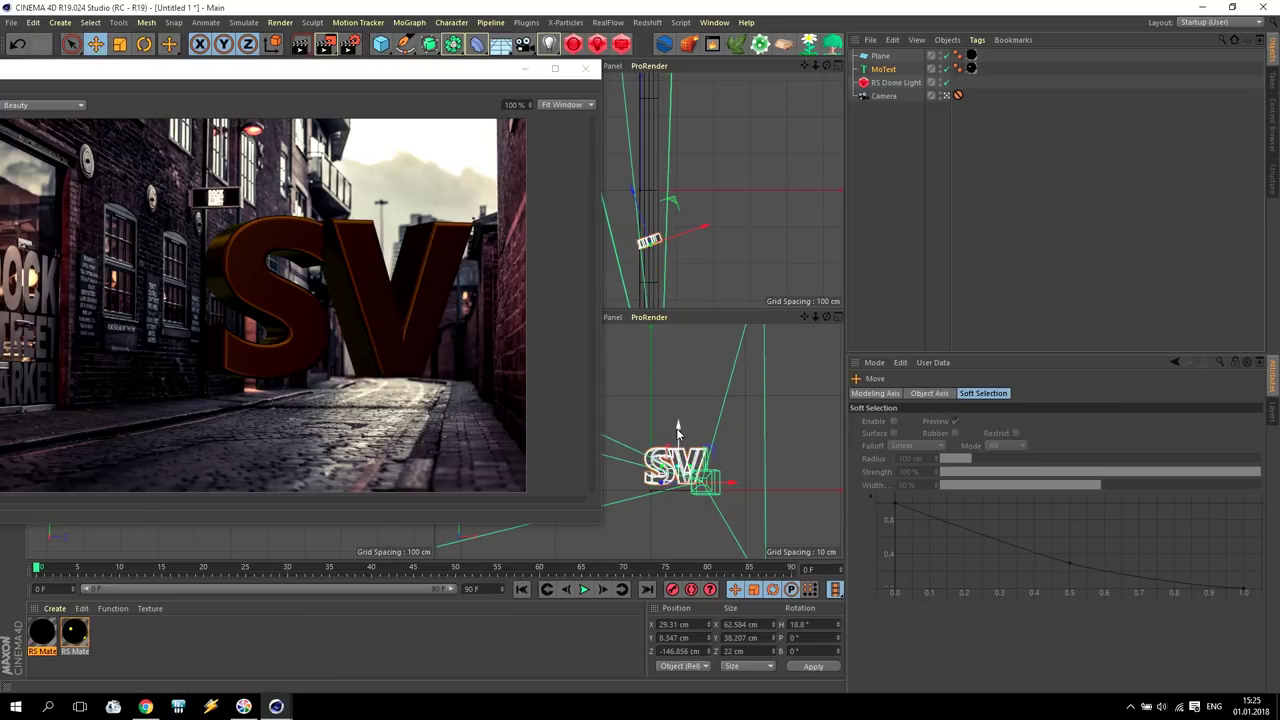
drag(678, 426, 677, 432)
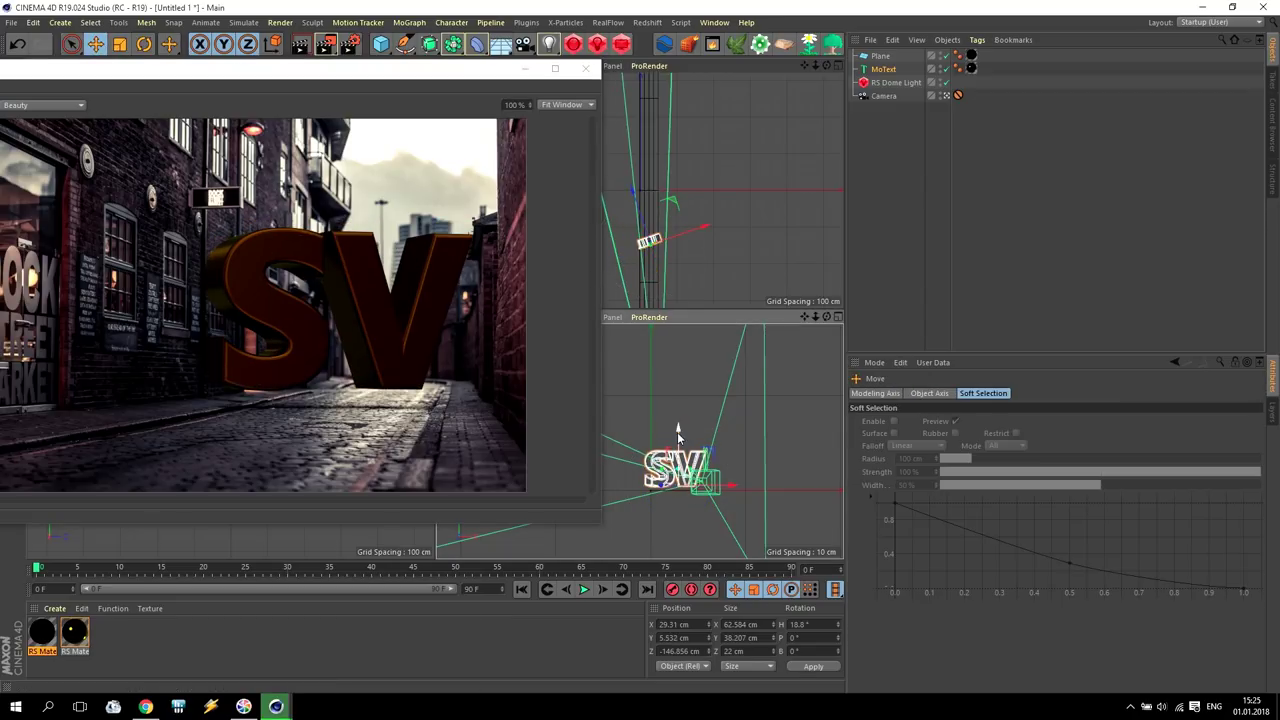
click(883, 69)
click(966, 538)
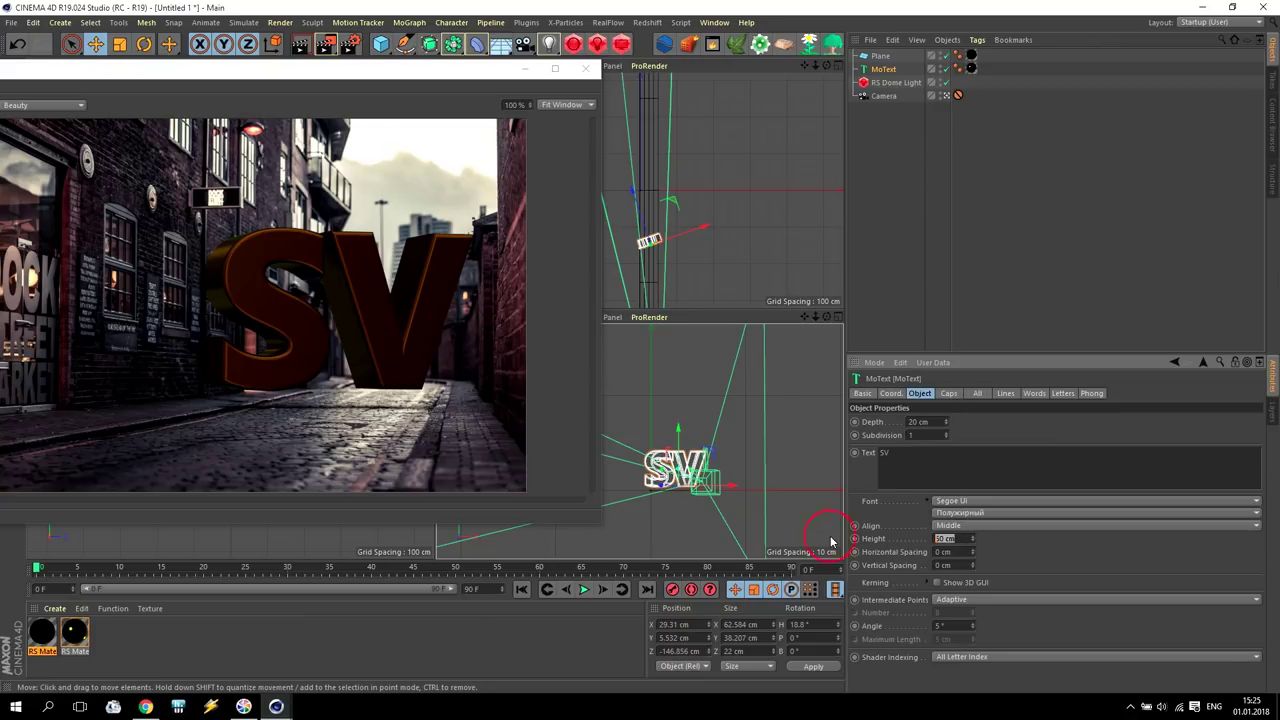
text(30)
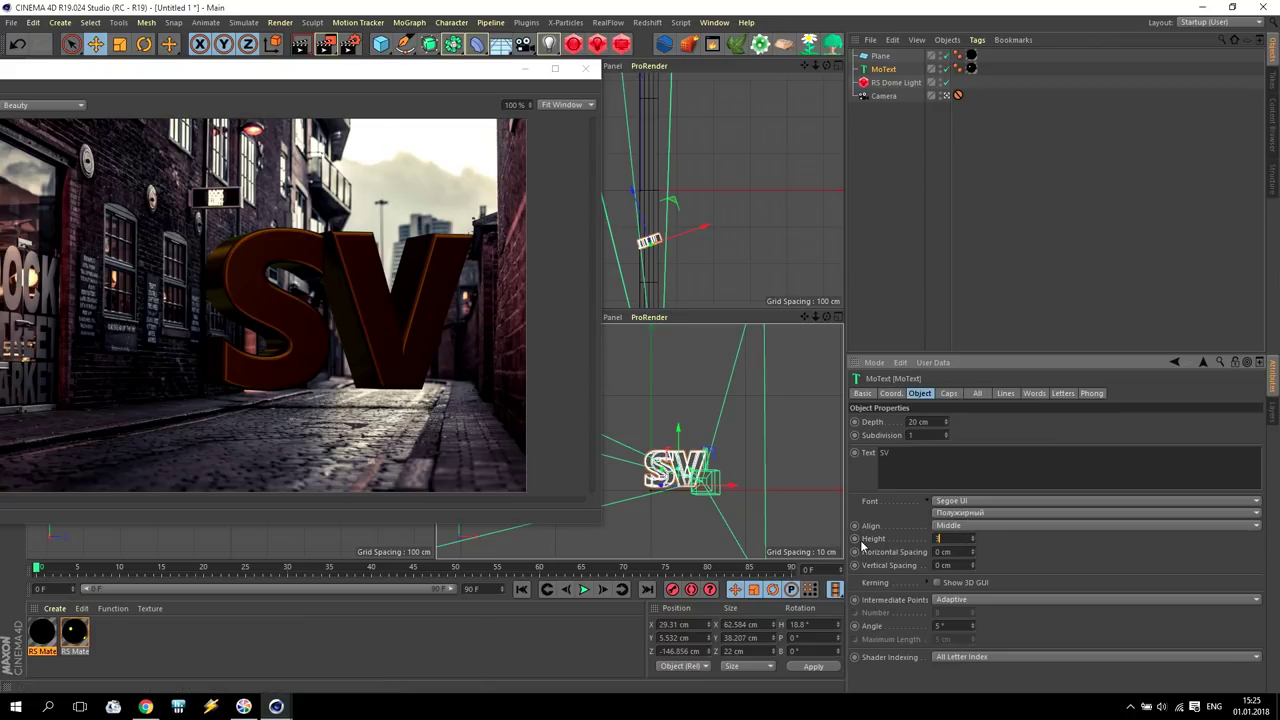
key(Return)
drag(675, 203, 676, 249)
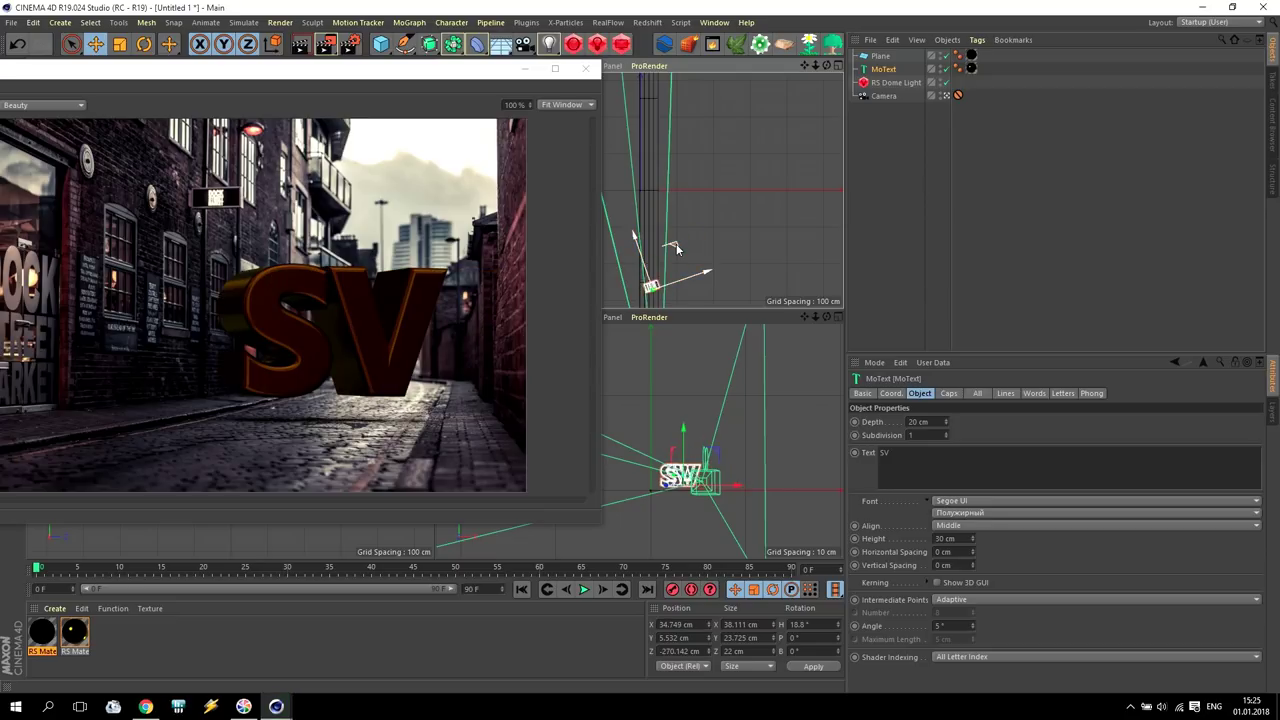
drag(374, 69, 695, 35)
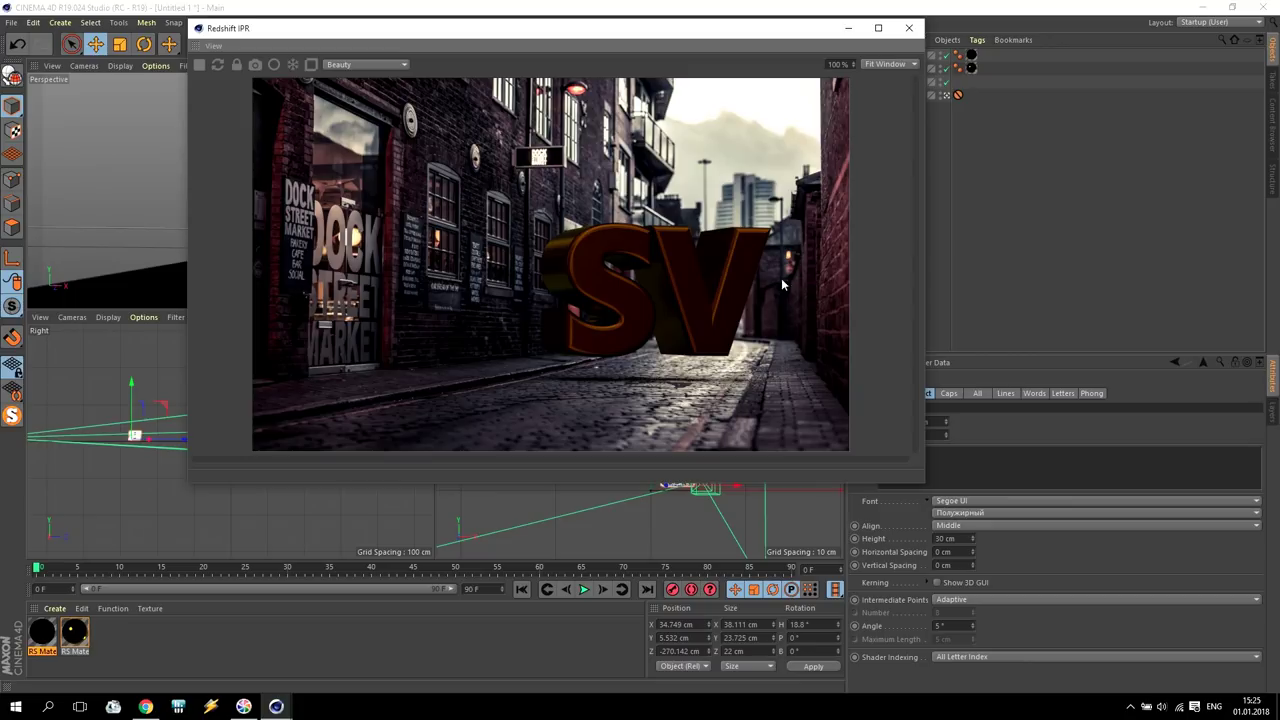
drag(670, 42, 983, 261)
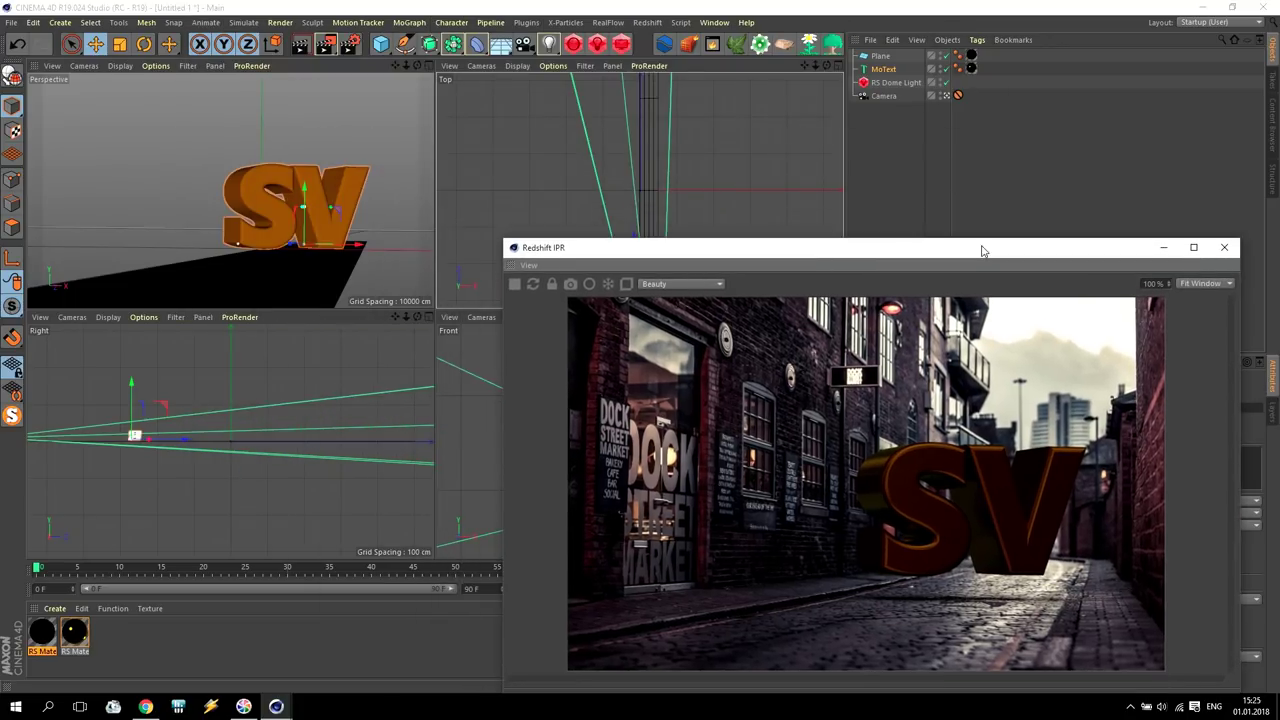
- Add a Redshift Area Light, turn it to face the SV text, and raise it
click(596, 45)
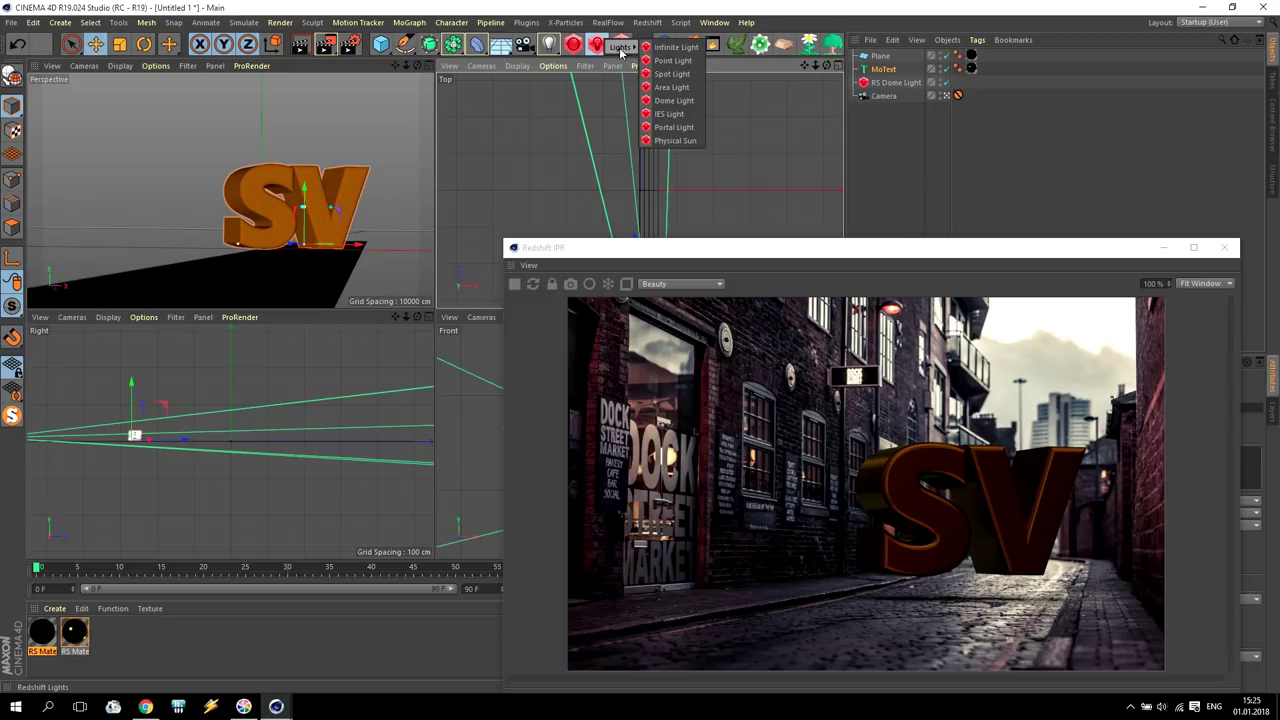
click(672, 87)
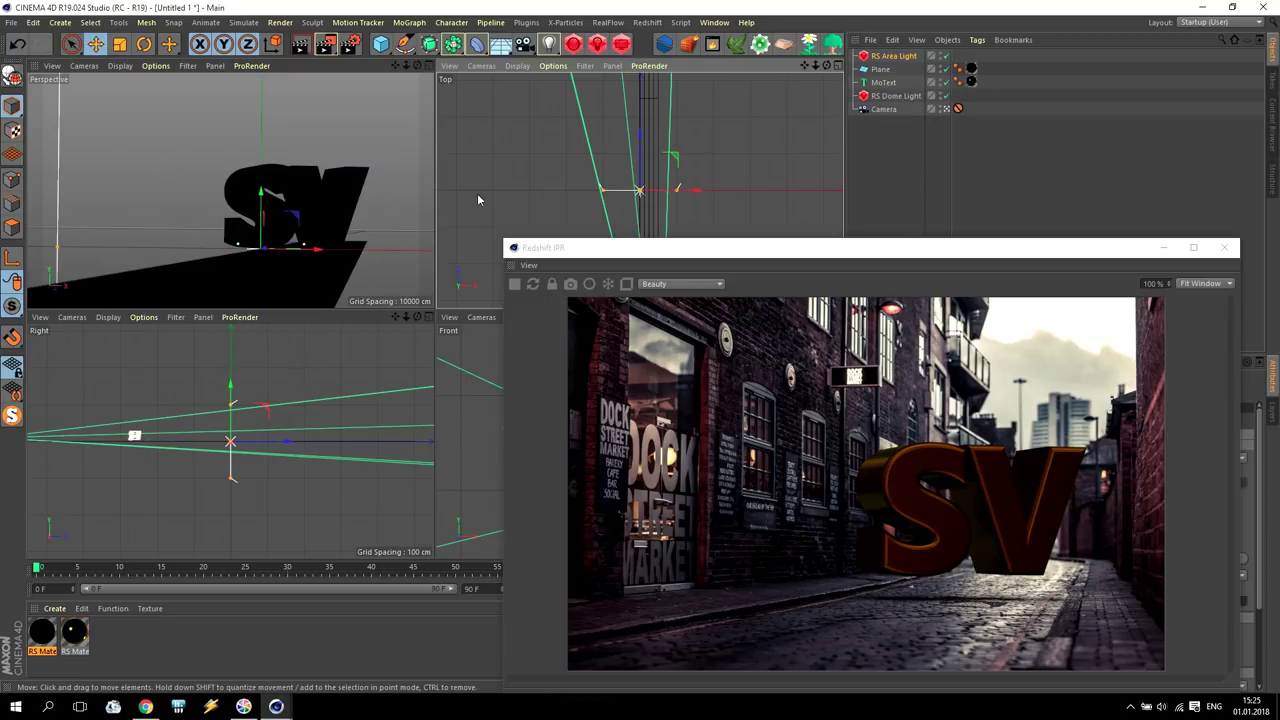
mouse_move(688, 160)
mouse_down()
mouse_move(688, 141)
mouse_move(680, 152)
mouse_up()
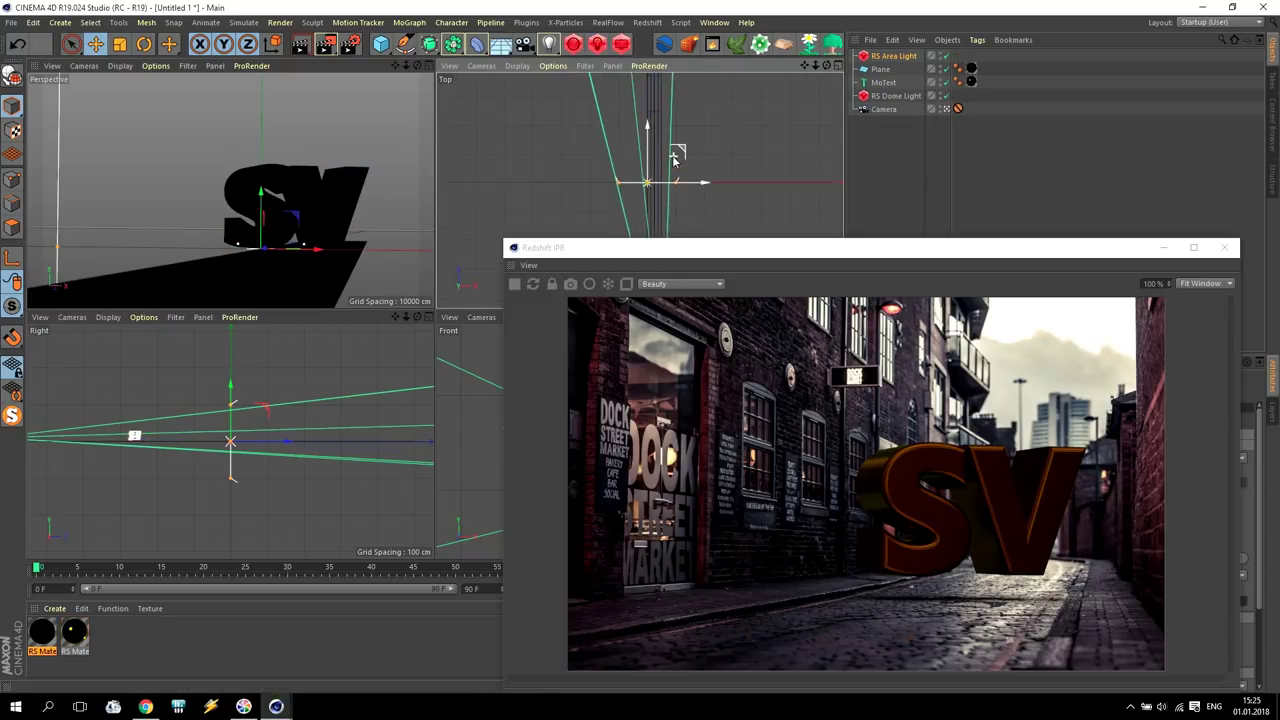
click(146, 45)
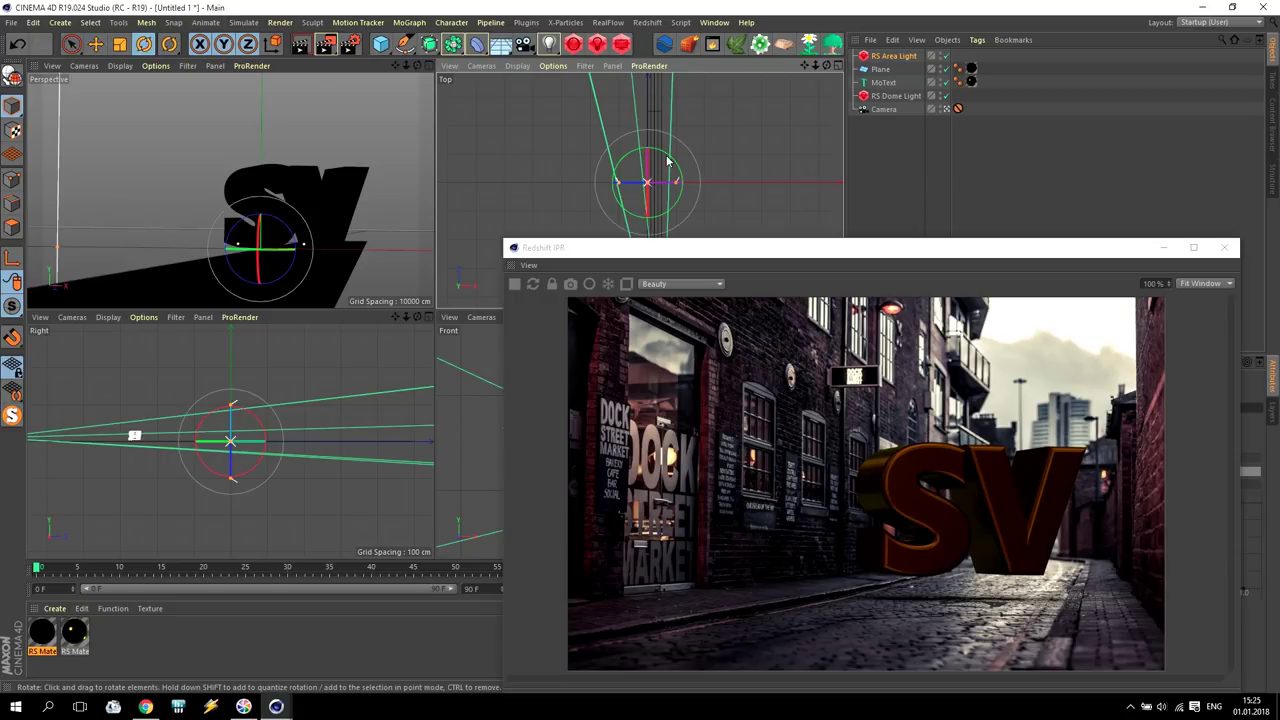
drag(667, 161, 625, 224)
drag(757, 246, 35, 260)
click(96, 43)
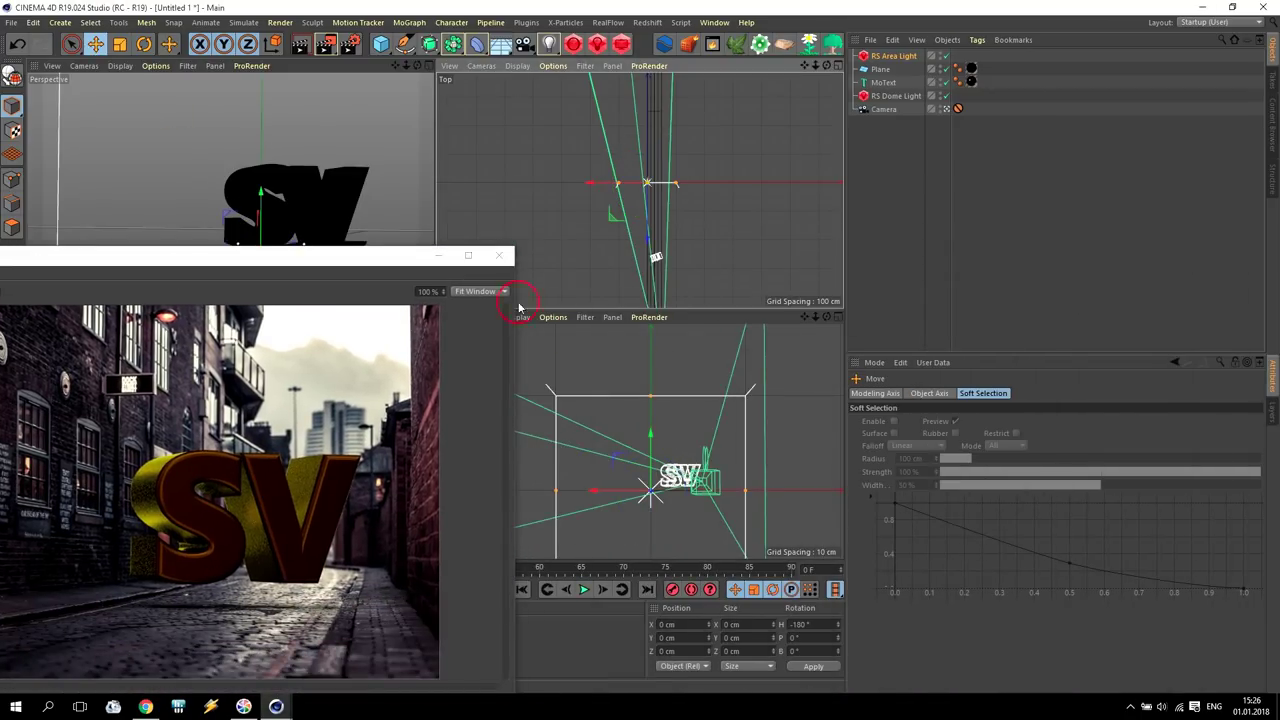
mouse_move(651, 437)
mouse_down()
mouse_move(651, 380)
mouse_move(652, 440)
mouse_up()
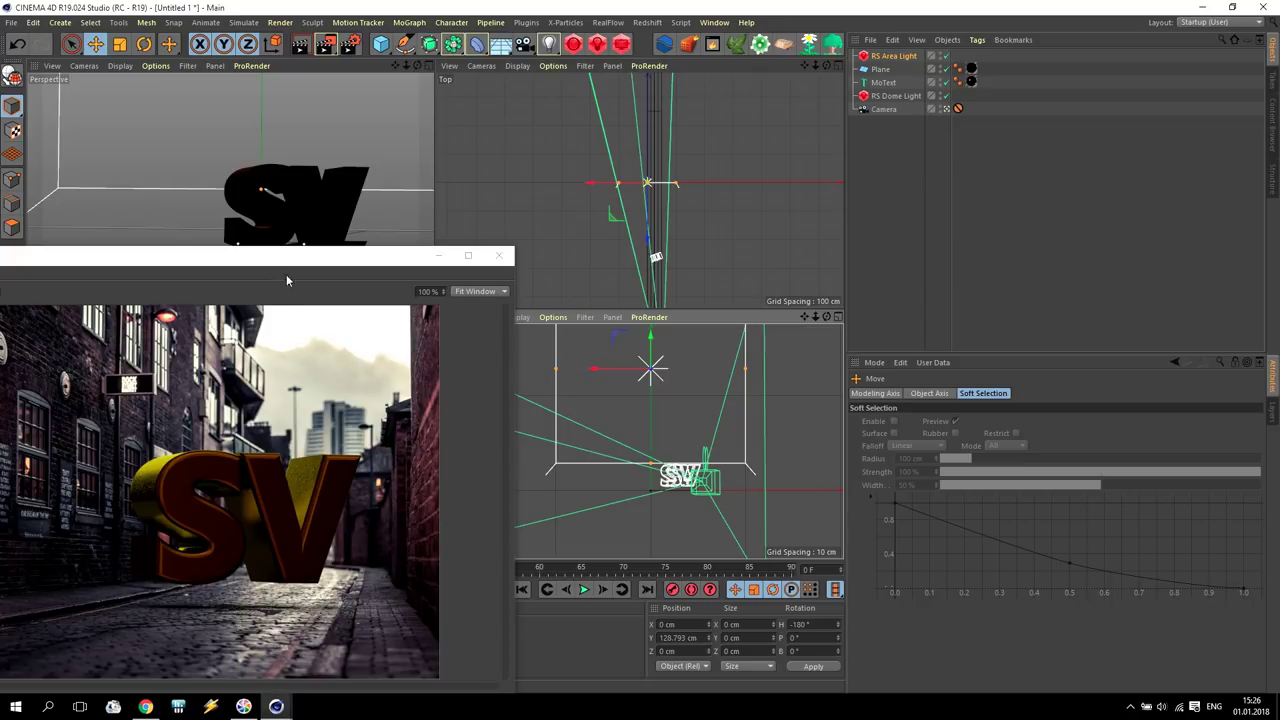
- Tick Visible in the area light's settings so its panel appears in the render
click(893, 57)
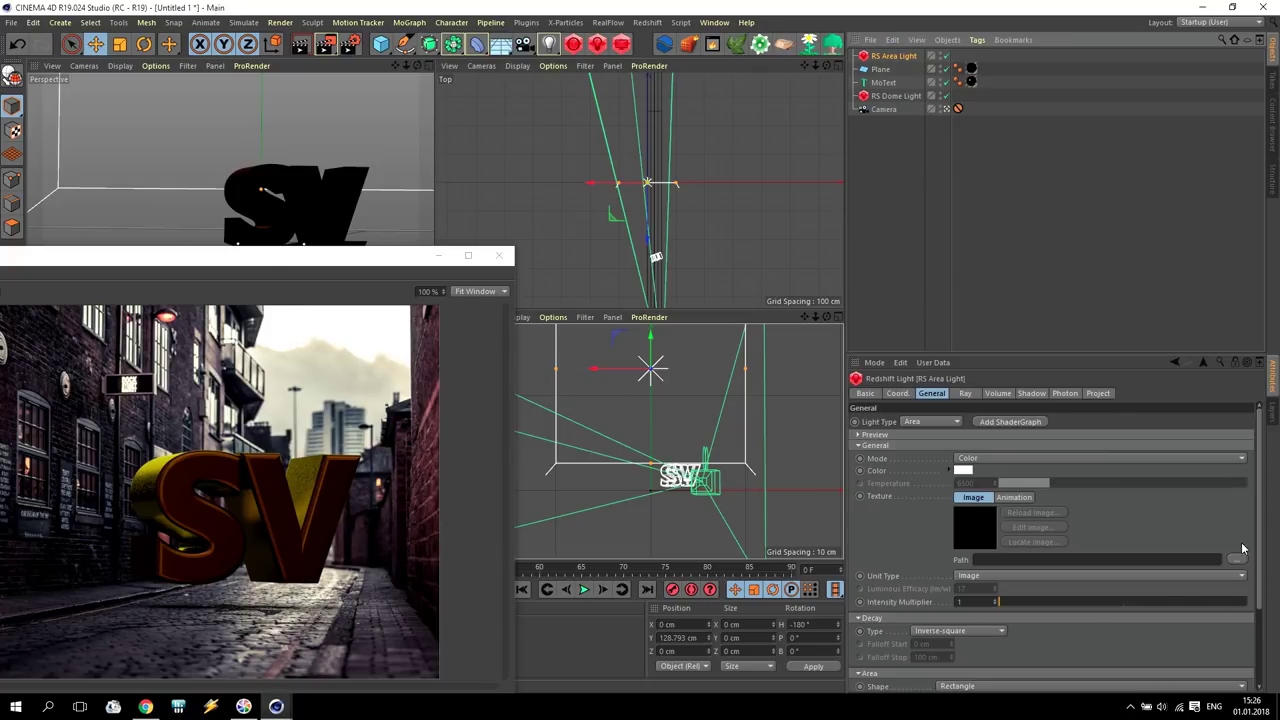
drag(1258, 524, 932, 617)
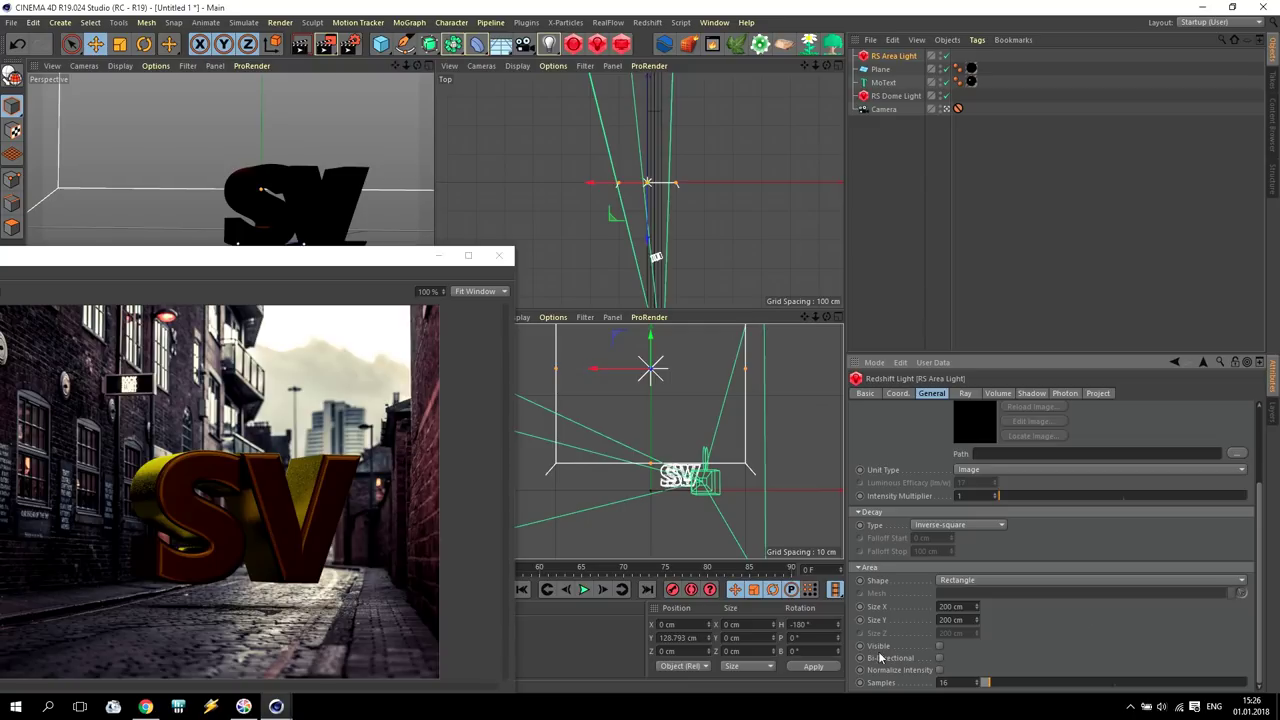
click(940, 647)
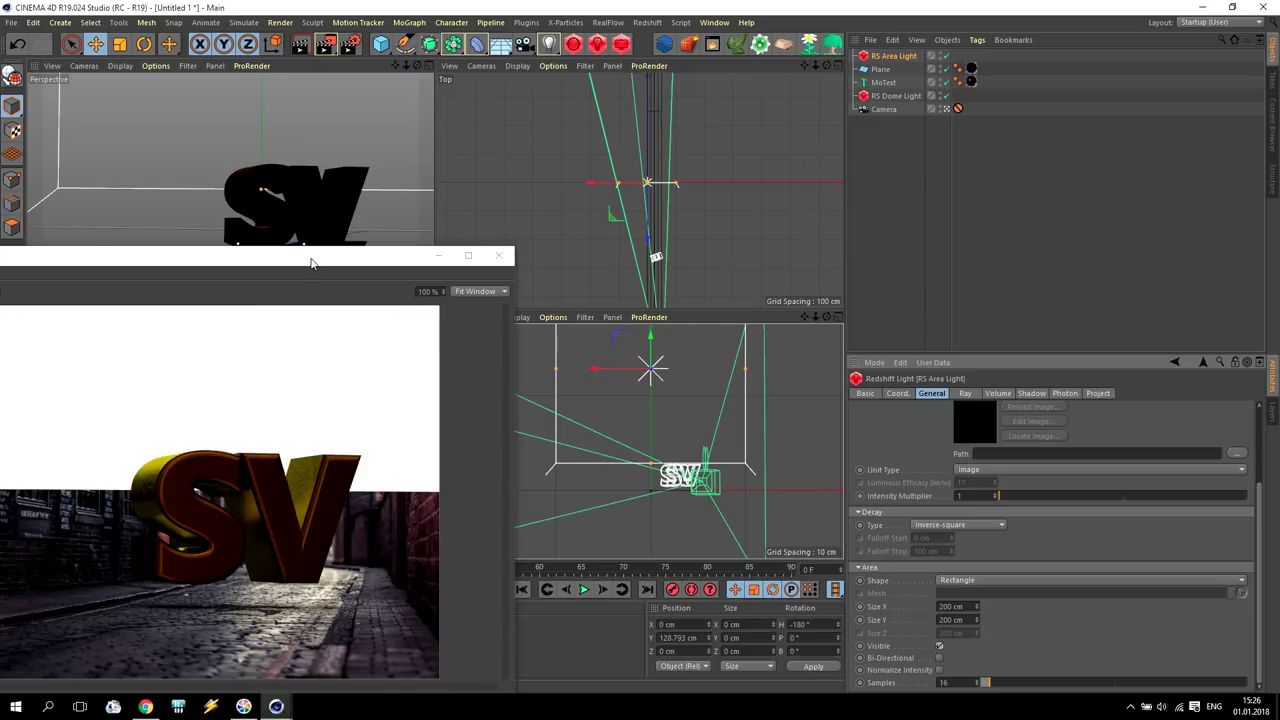
drag(309, 263, 940, 355)
- Reposition the area light to Y 273.711 cm above the text and tilt it down to P -17.072°
drag(674, 196, 672, 108)
alt+middle_drag(700, 149, 643, 222)
drag(643, 222, 640, 84)
drag(805, 65, 800, 197)
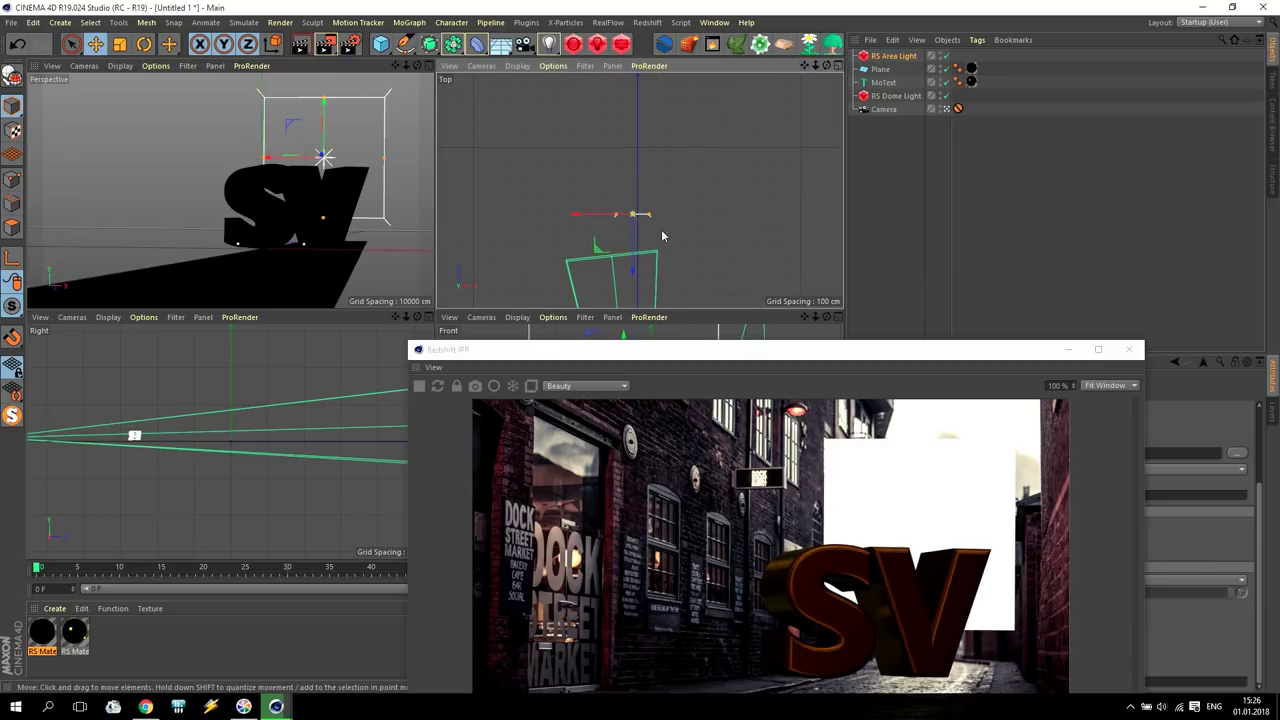
drag(633, 262, 543, 206)
mouse_move(350, 125)
mouse_down()
mouse_move(366, 114)
mouse_move(352, 123)
mouse_up()
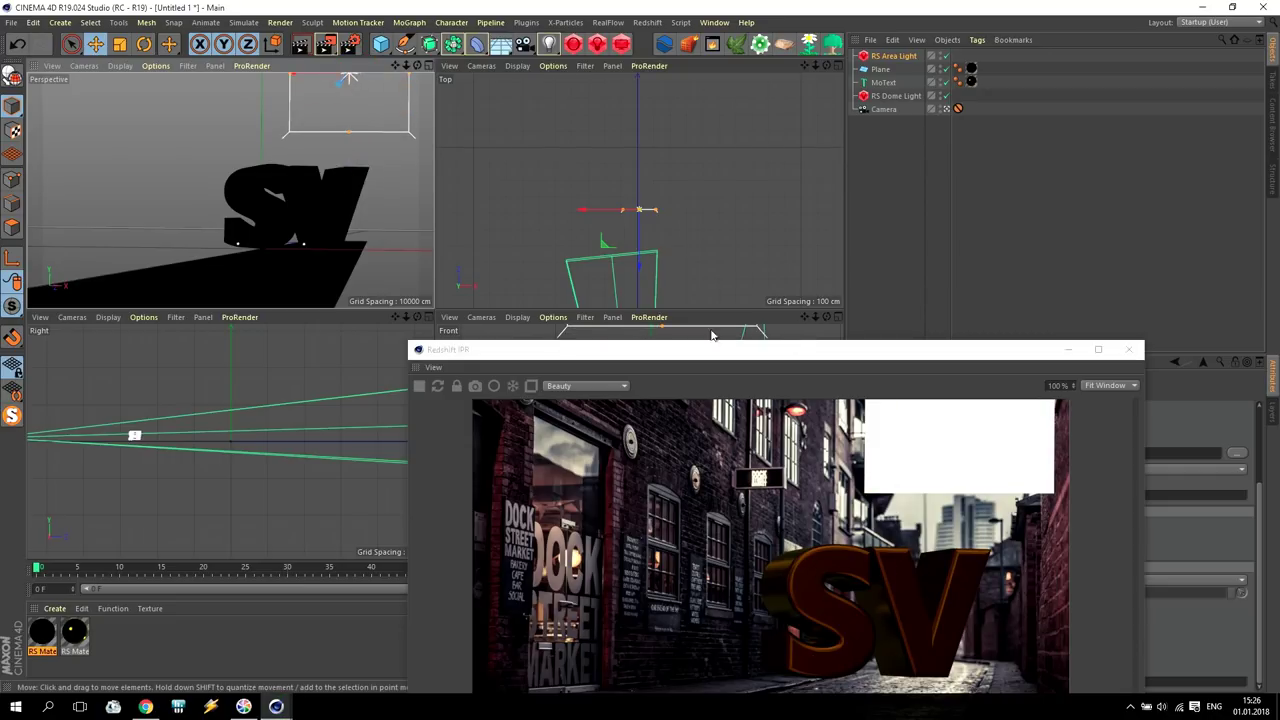
drag(396, 311, 396, 295)
key(o)
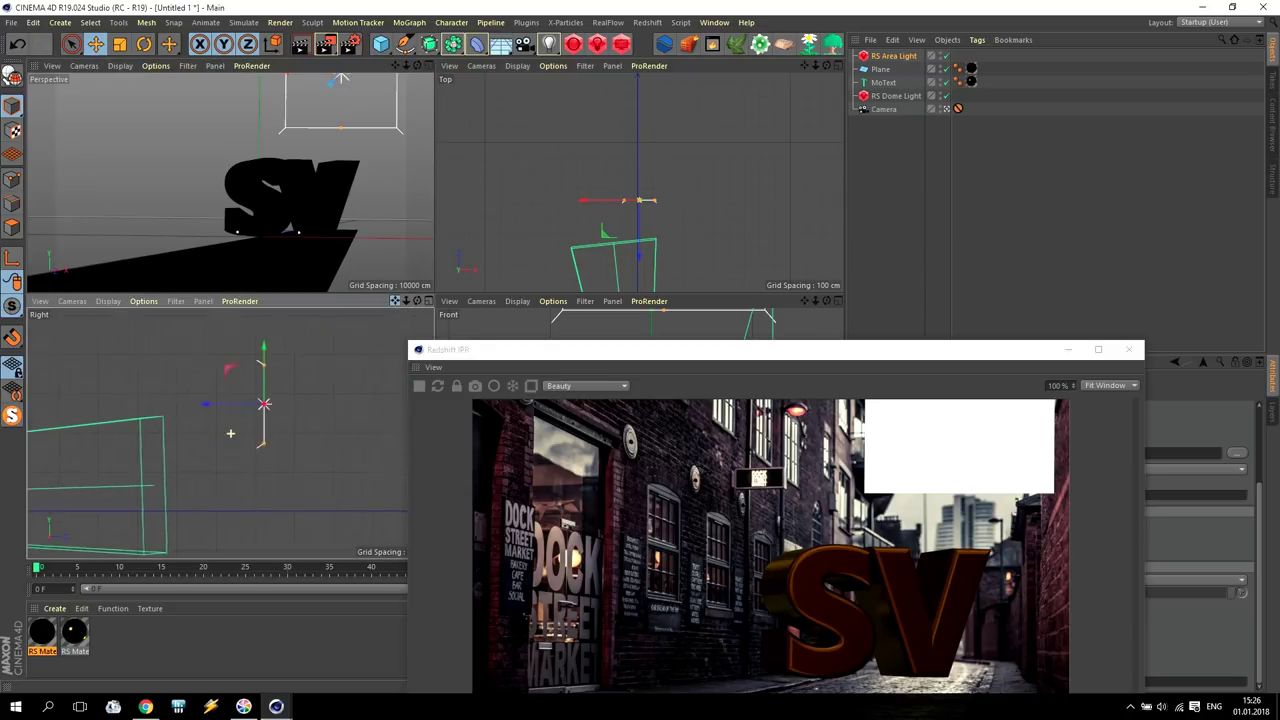
key(r)
drag(220, 371, 224, 380)
drag(795, 350, 435, 49)
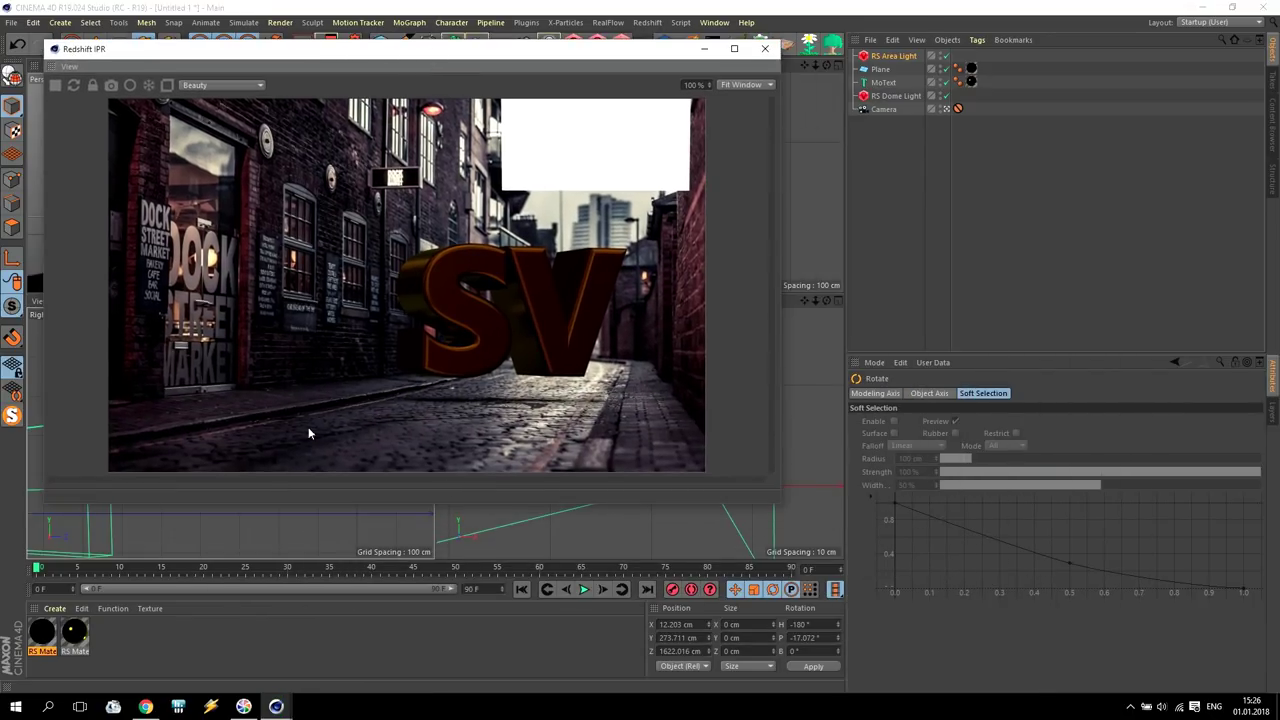
- Set the area light's Intensity Multiplier to 500
click(890, 57)
click(977, 601)
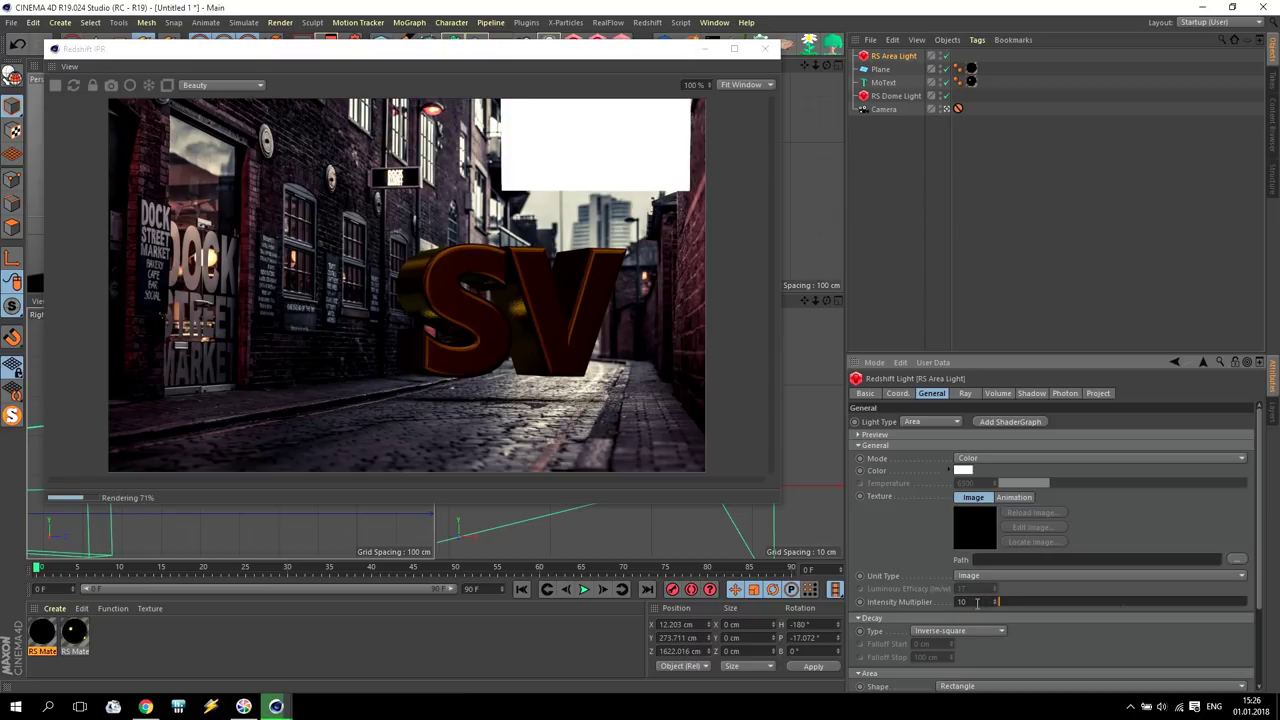
key(Return)
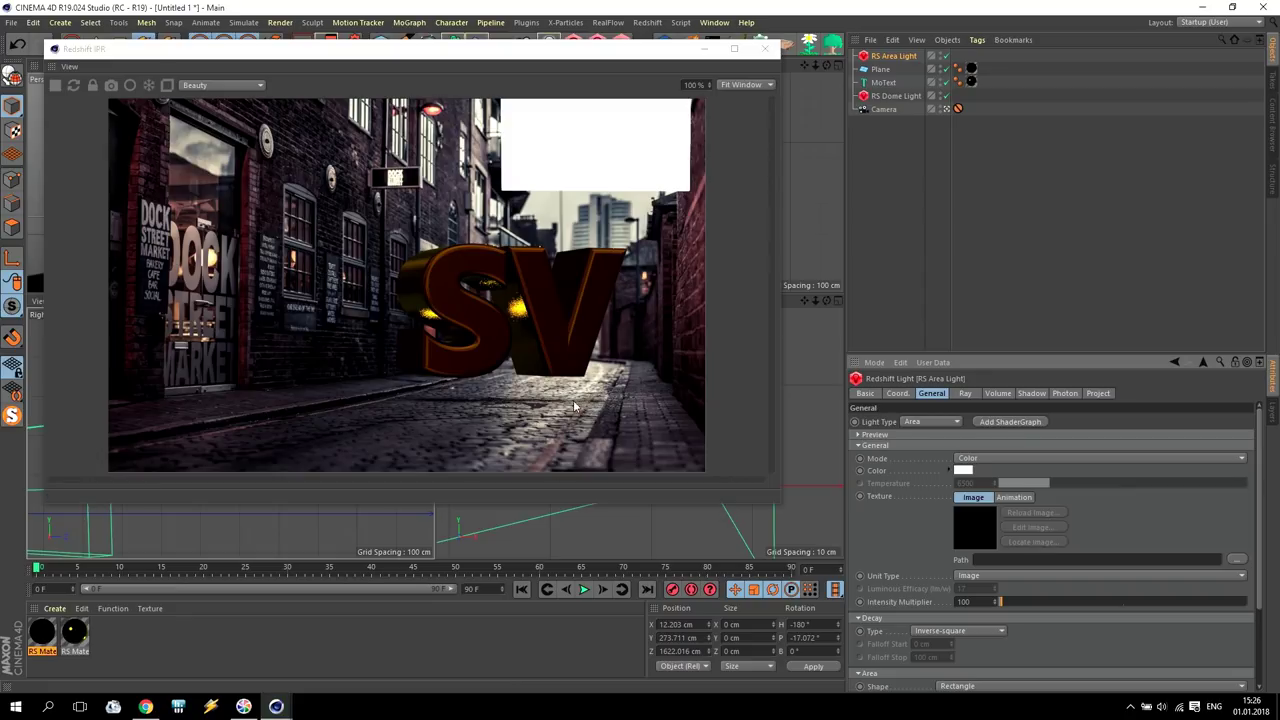
click(984, 601)
text(0)
key(Return)
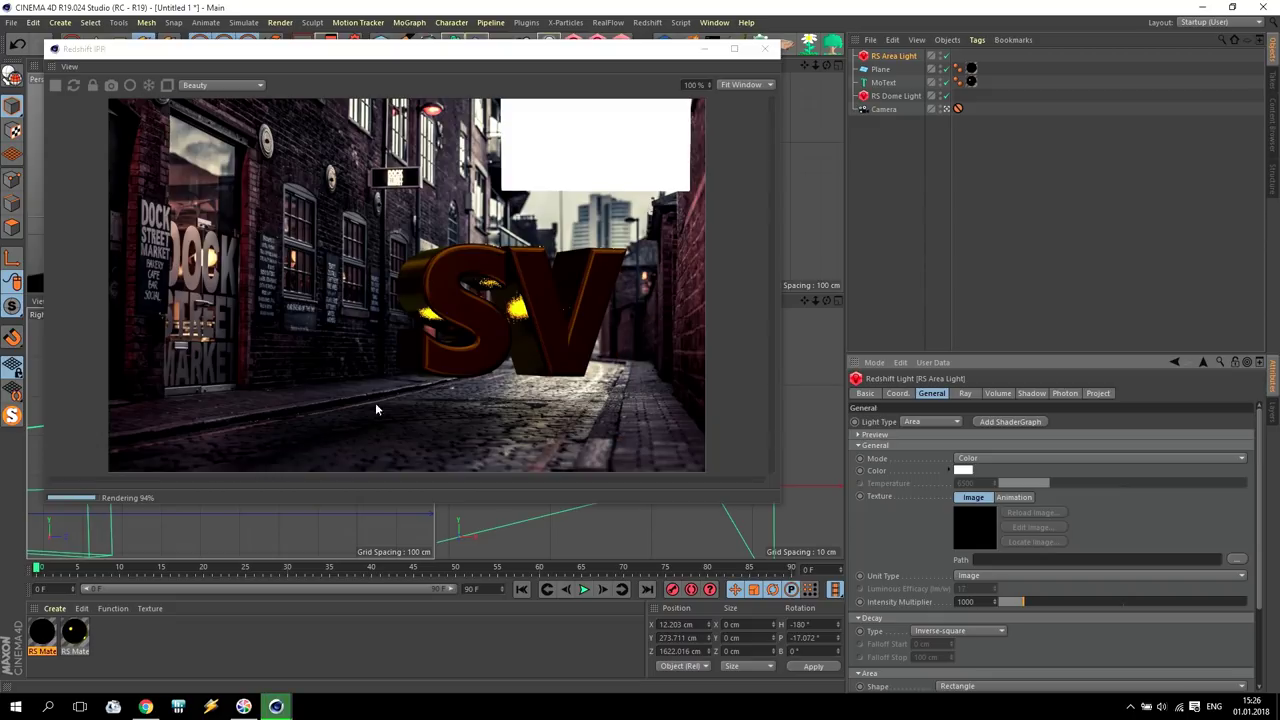
drag(977, 602, 855, 595)
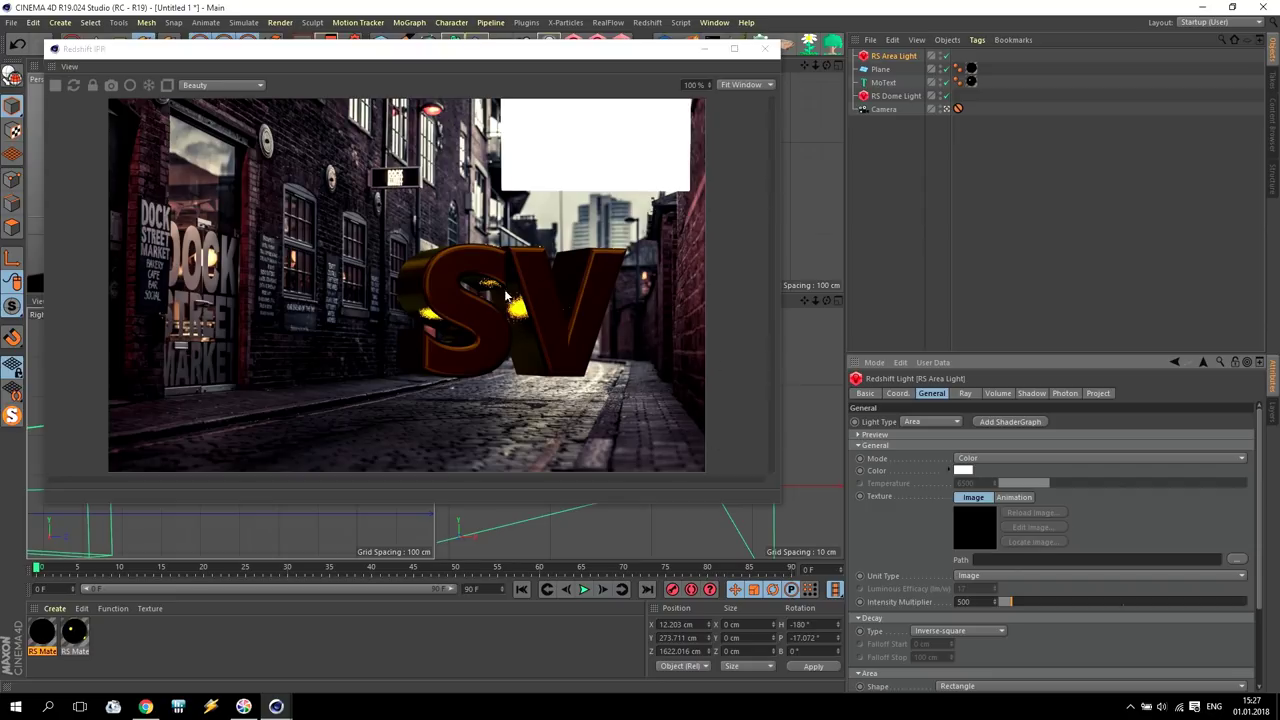
- Turn off the light's Affects Specular and untick Visible so the panel disappears from the render
click(966, 394)
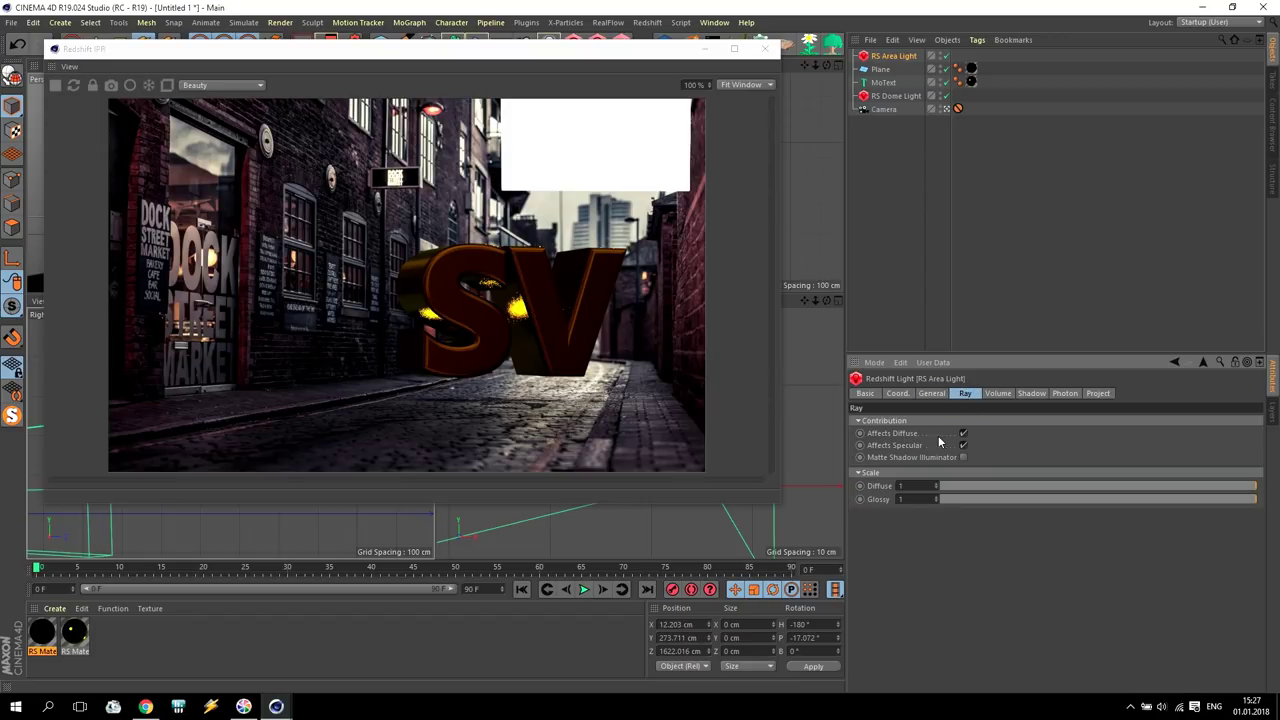
click(963, 434)
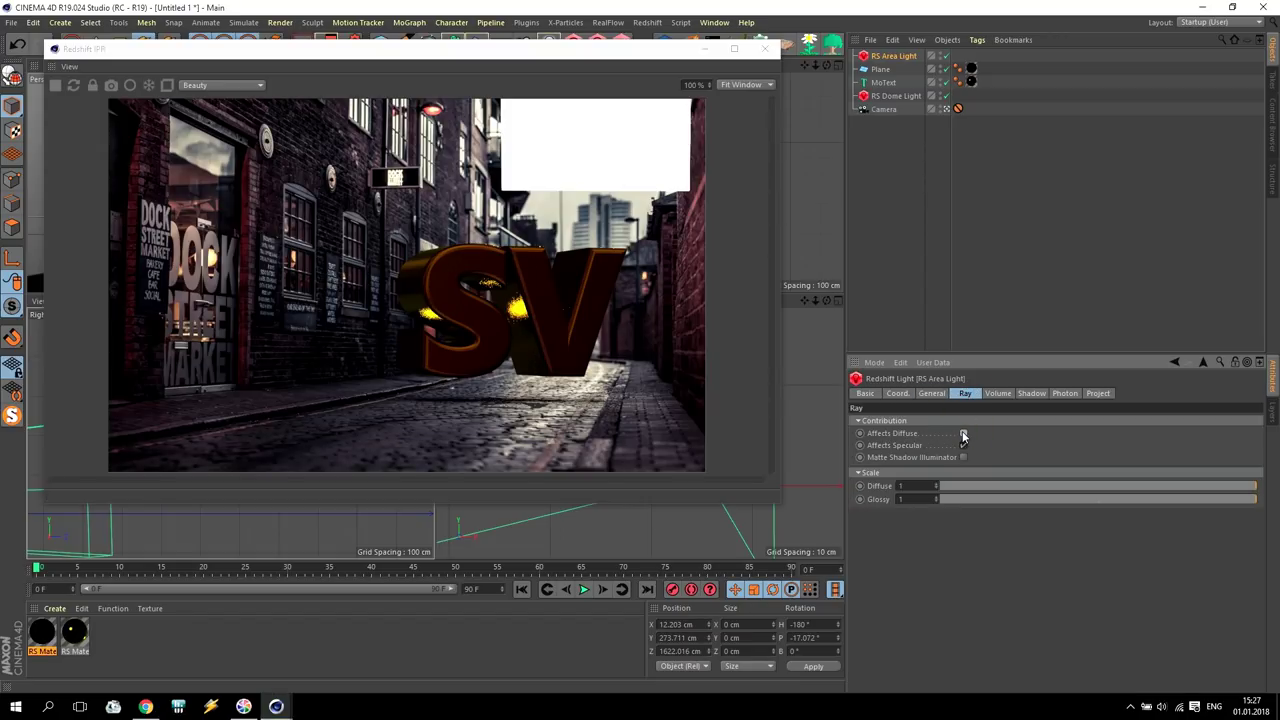
click(962, 434)
click(963, 445)
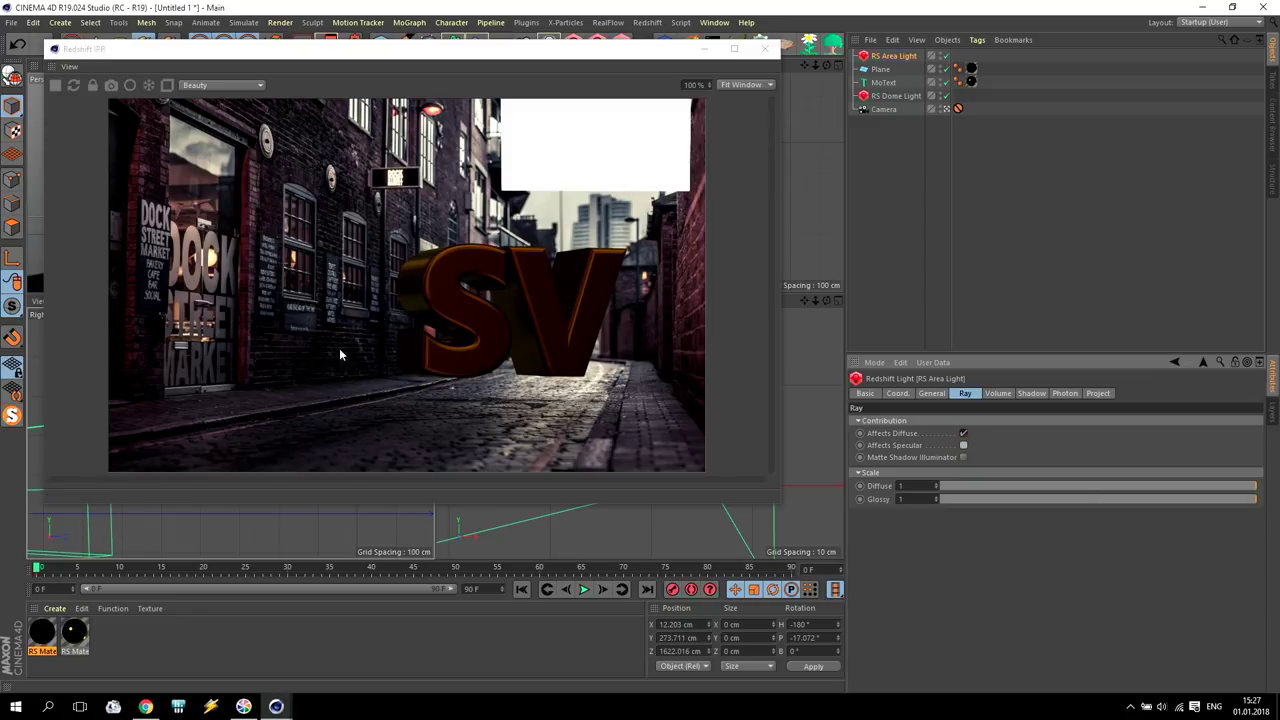
click(931, 393)
scroll(1117, 650, down, 3)
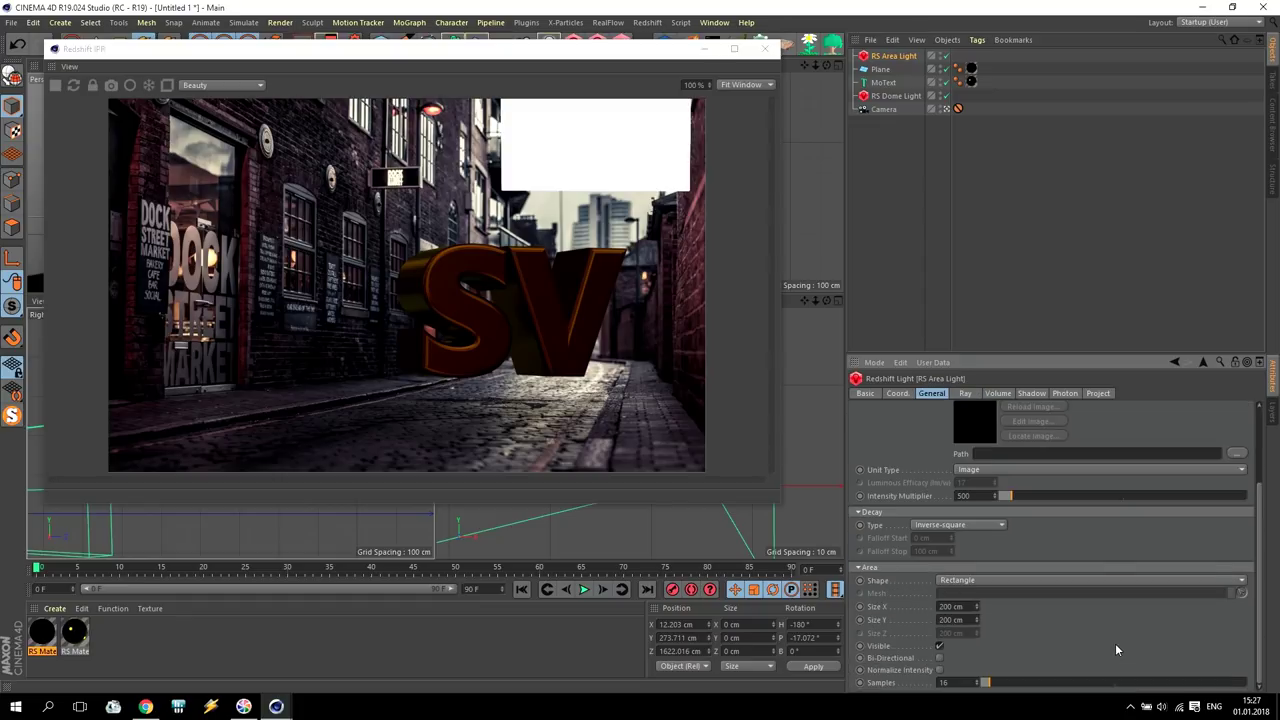
click(940, 647)
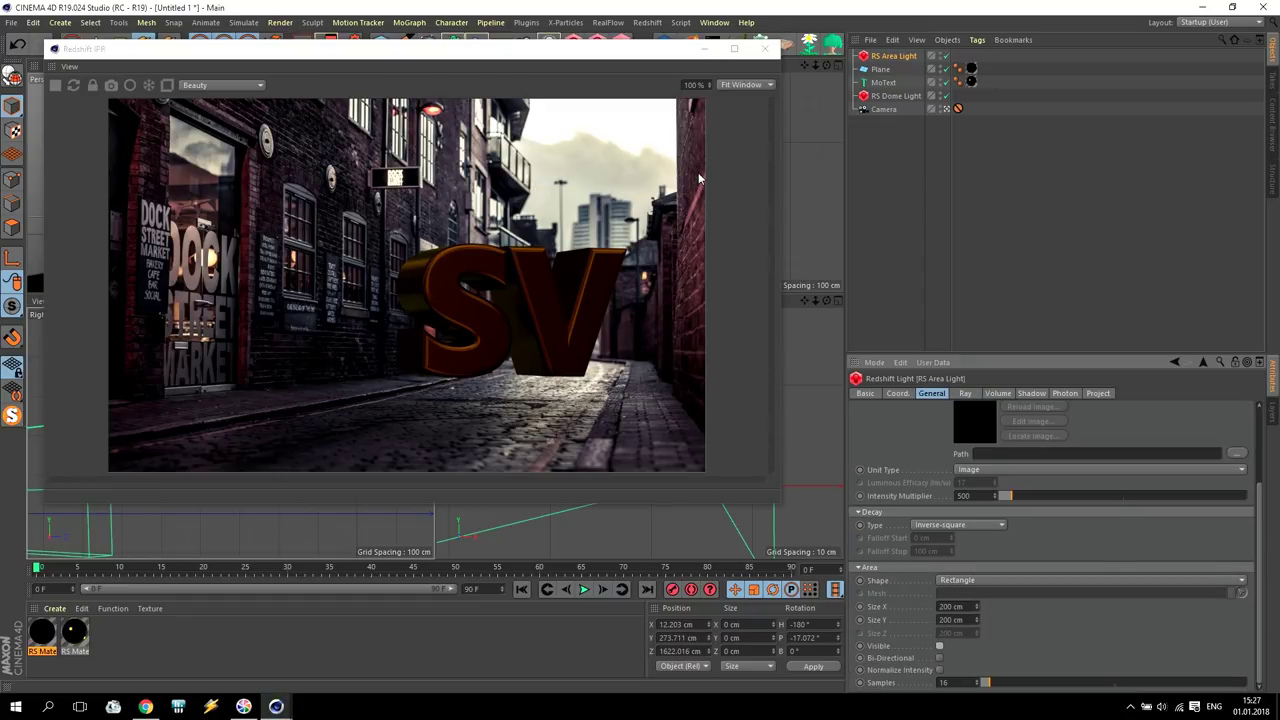
drag(400, 52, 447, 73)
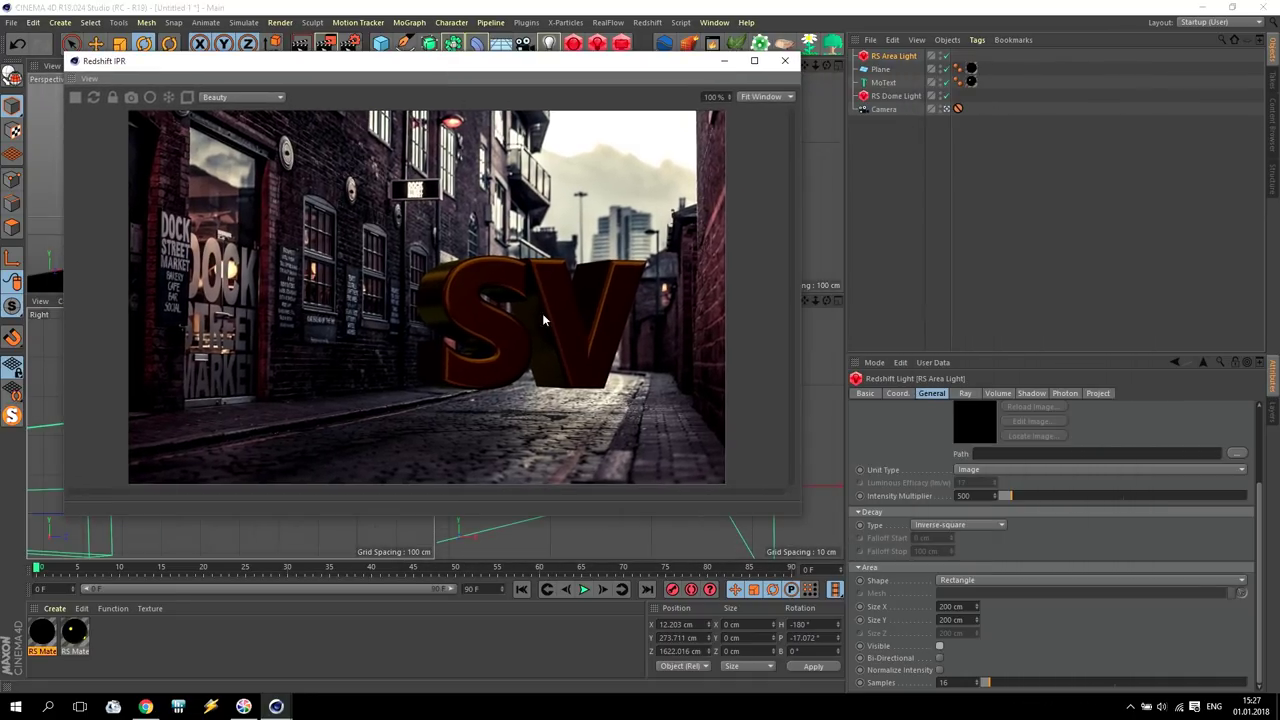
- Open the SV RS Material's shader graph and adjust its reflection roughness
double_click(74, 631)
drag(337, 89, 915, 196)
click(950, 243)
key(Return)
drag(588, 33, 716, 204)
drag(268, 204, 652, 307)
drag(822, 320, 832, 118)
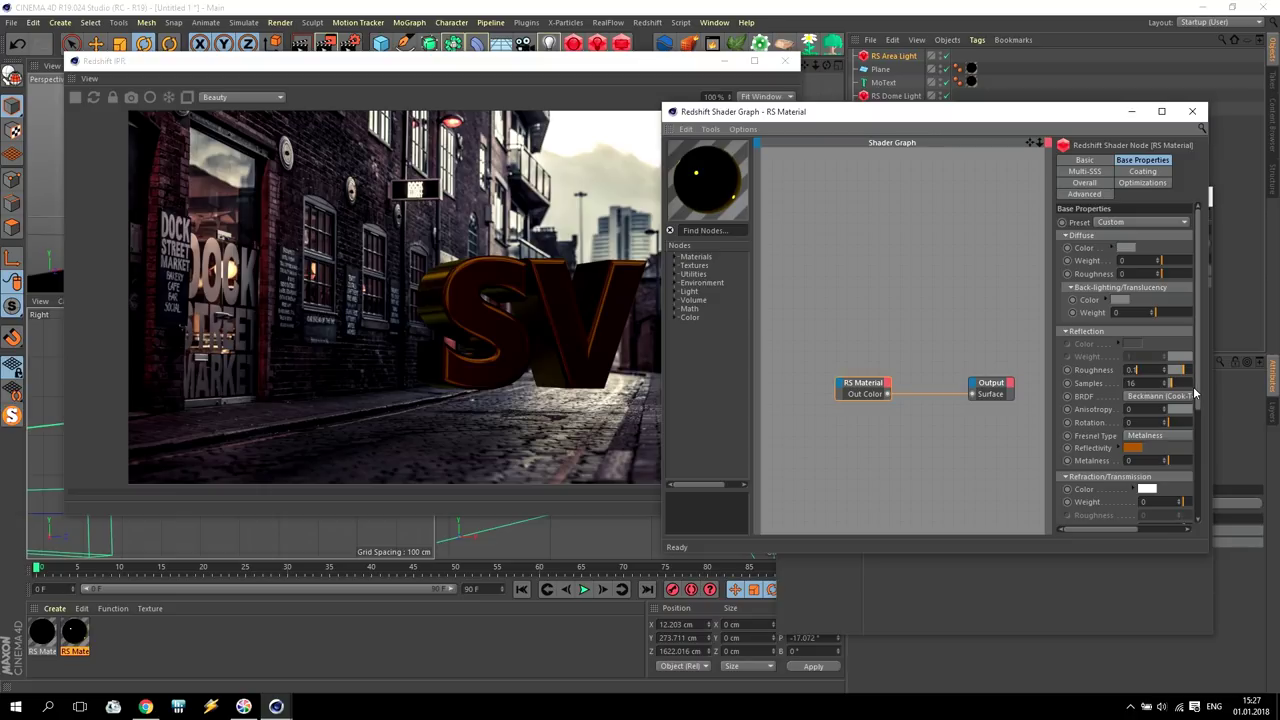
- Change the reflectivity colour to a paler orange with S 53% and V 78%
click(1133, 447)
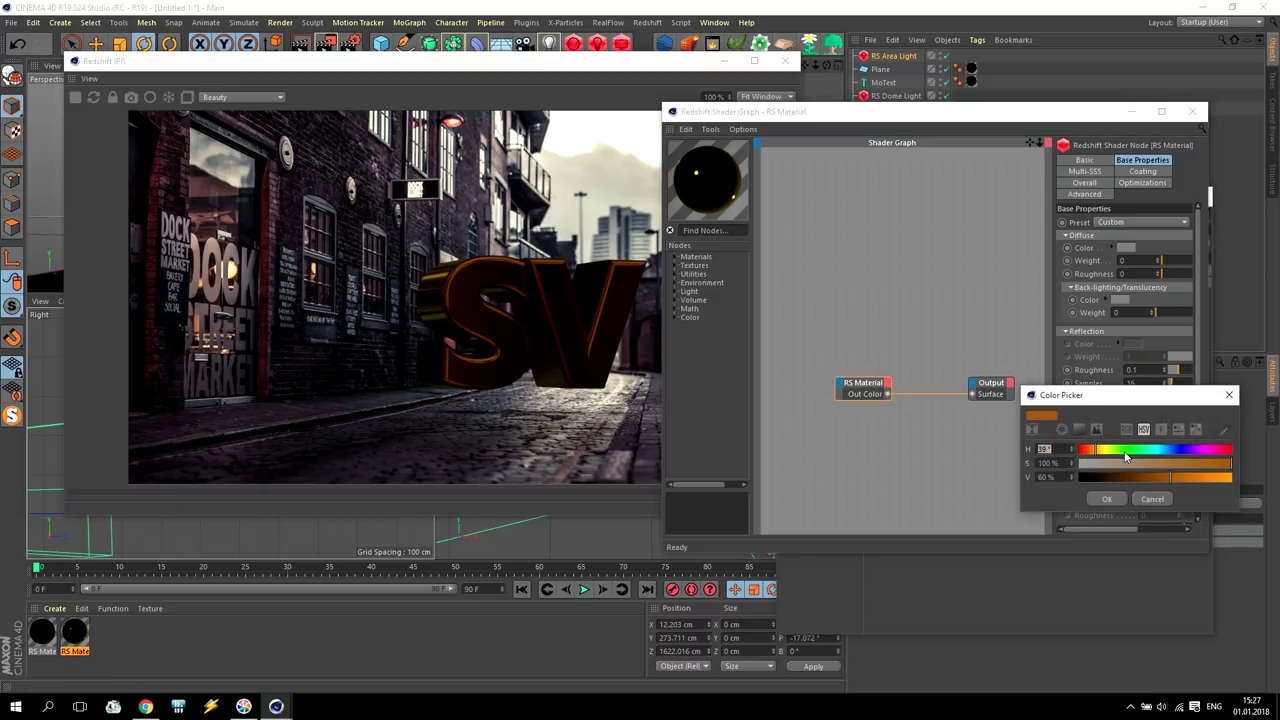
mouse_move(1169, 477)
mouse_down()
mouse_move(1198, 480)
mouse_move(1160, 463)
mouse_up()
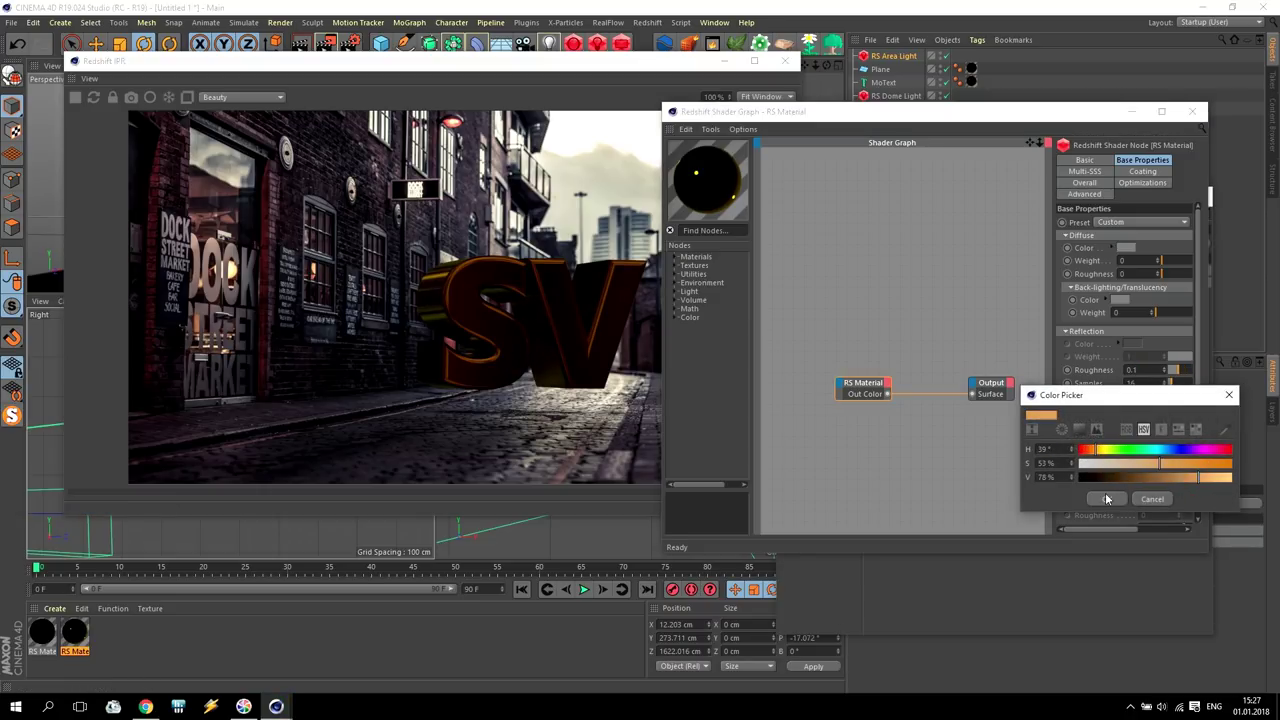
click(1106, 498)
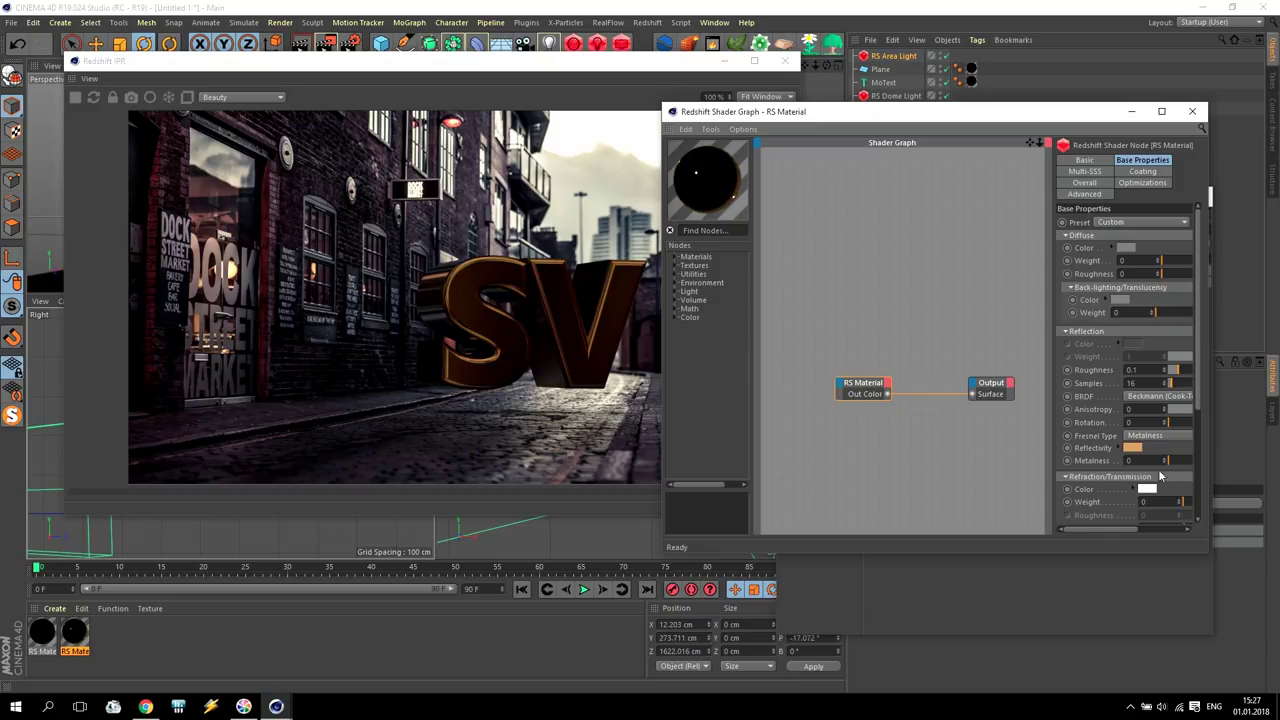
click(676, 265)
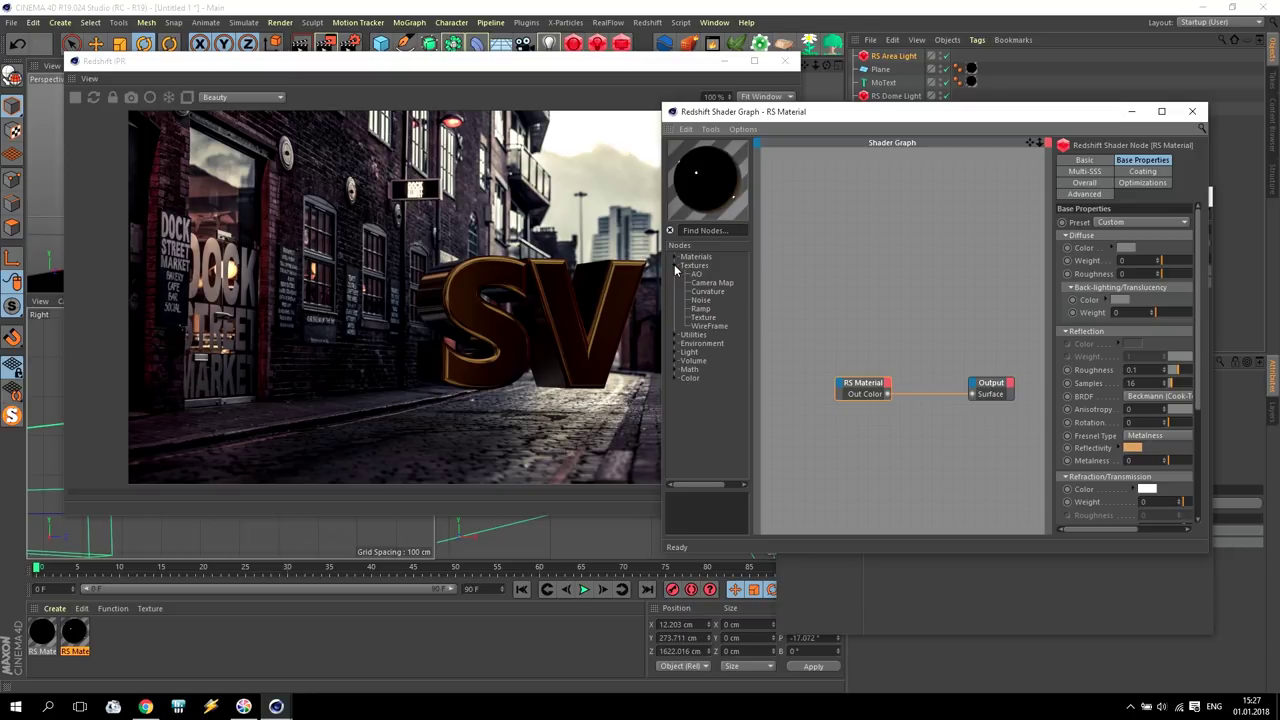
- Add RS Noise and Bump Map nodes, wiring Noise into Bump Map into the material's Bump Input
double_click(701, 301)
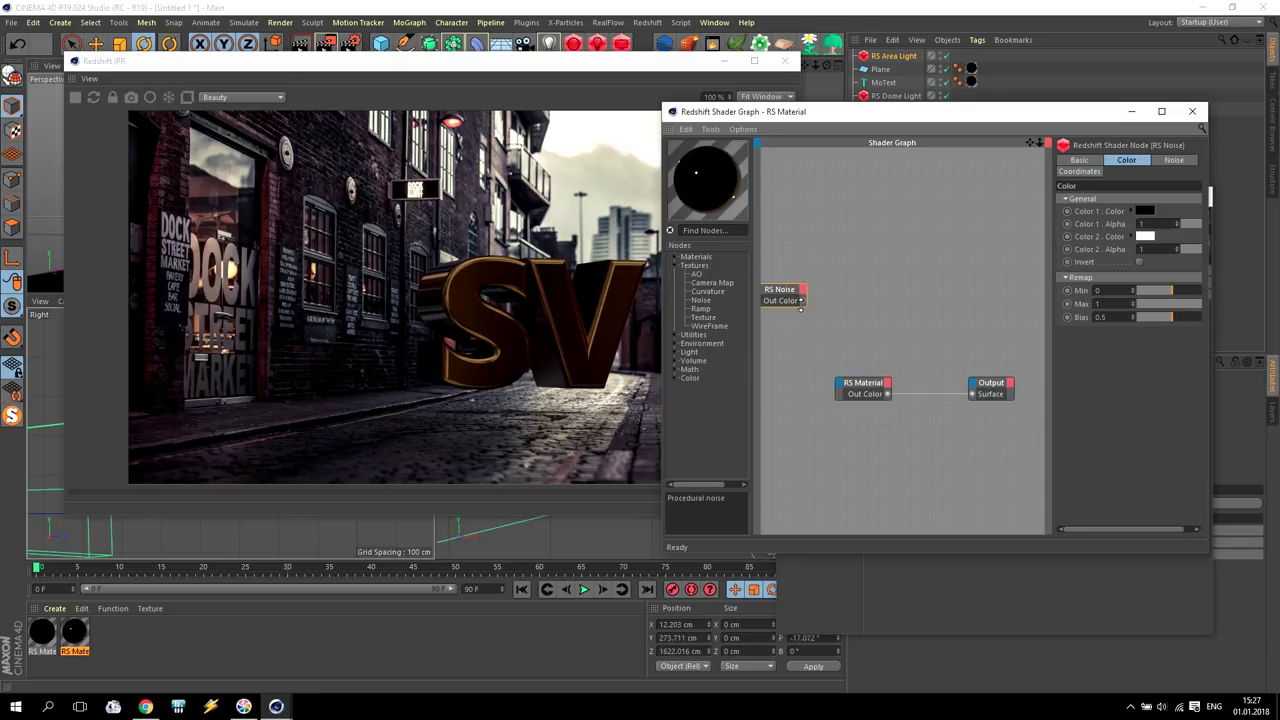
click(676, 335)
drag(709, 352, 842, 385)
mouse_move(885, 480)
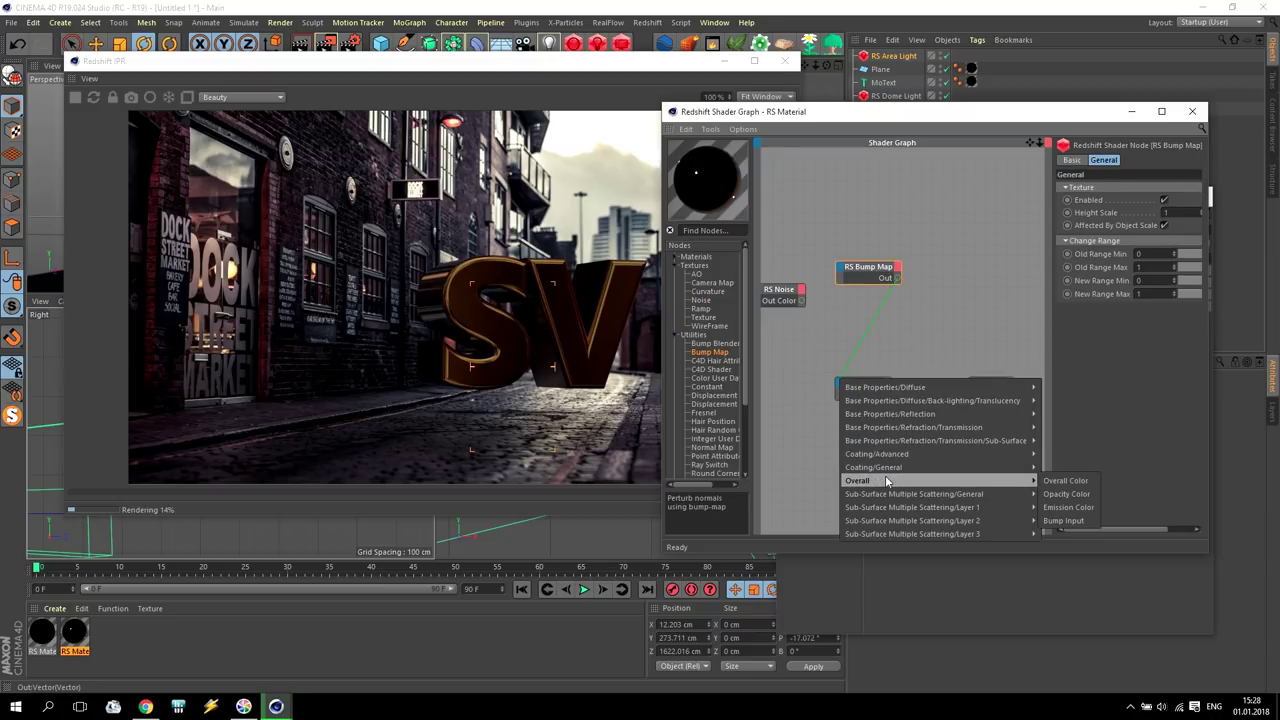
click(1065, 521)
click(840, 268)
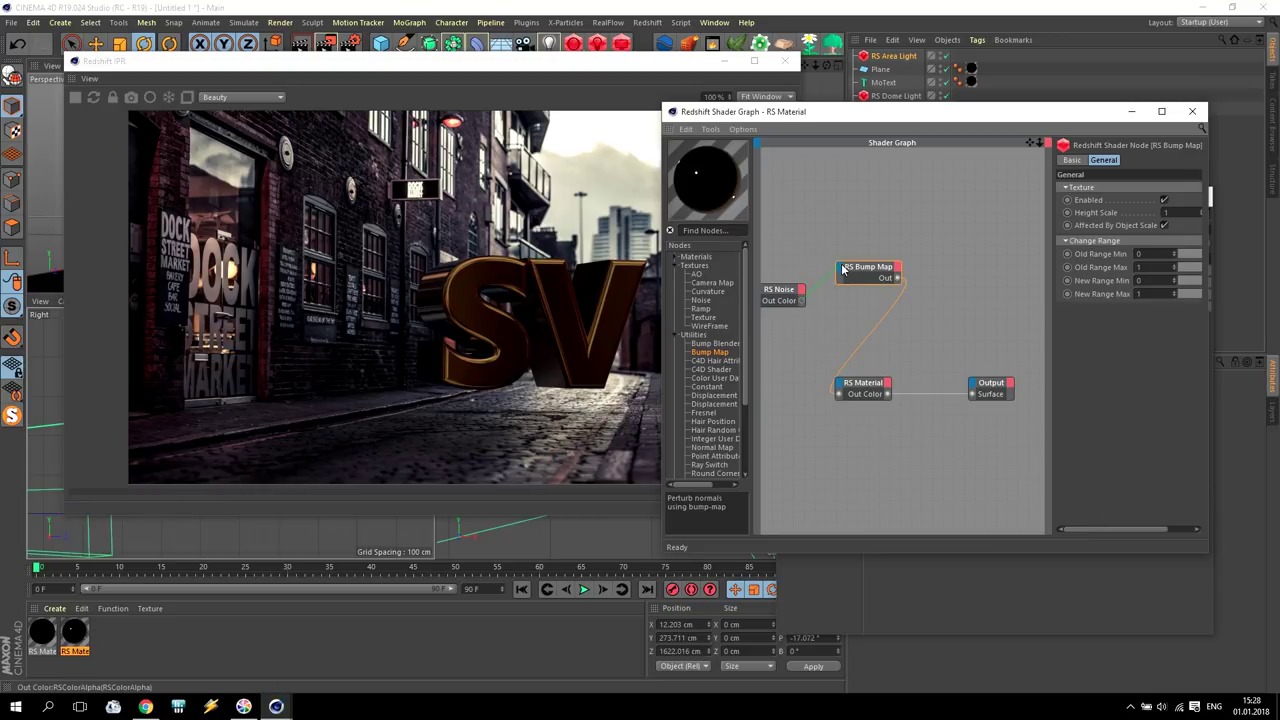
drag(842, 268, 843, 270)
click(926, 284)
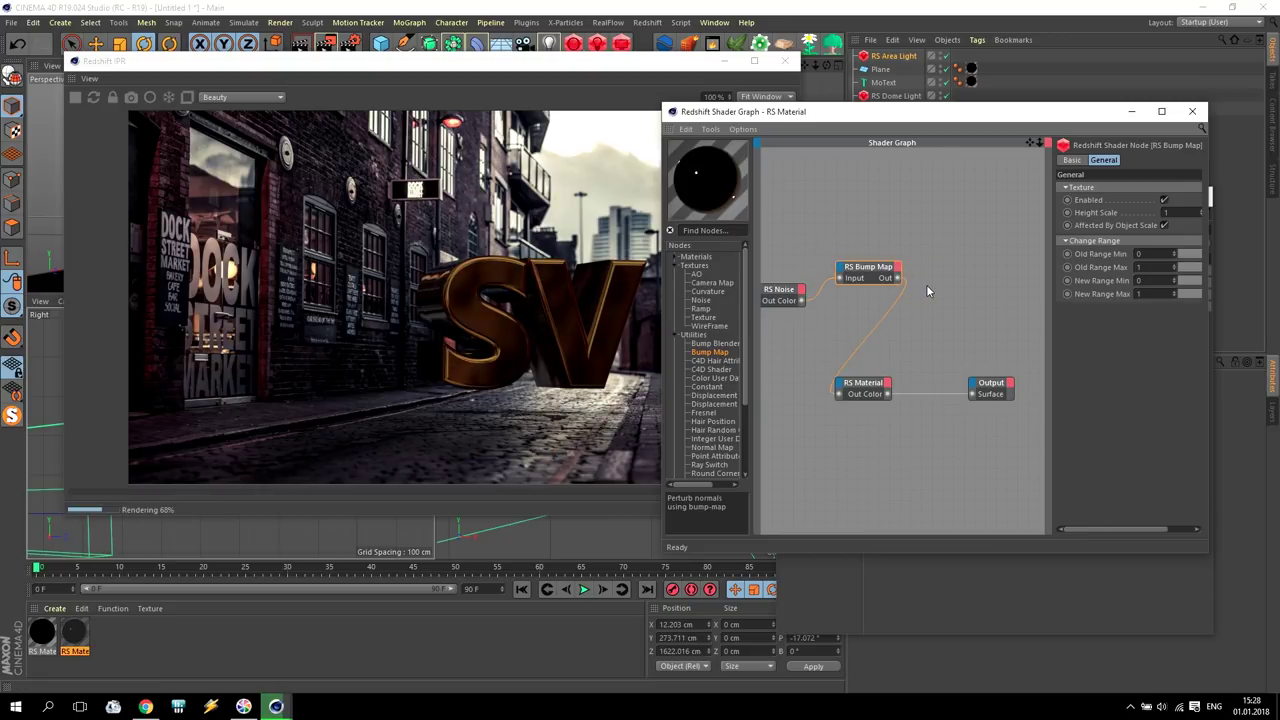
- Set the noise Overall Scale to 2 and the bump Height Scale to 0.1
click(798, 288)
click(1162, 163)
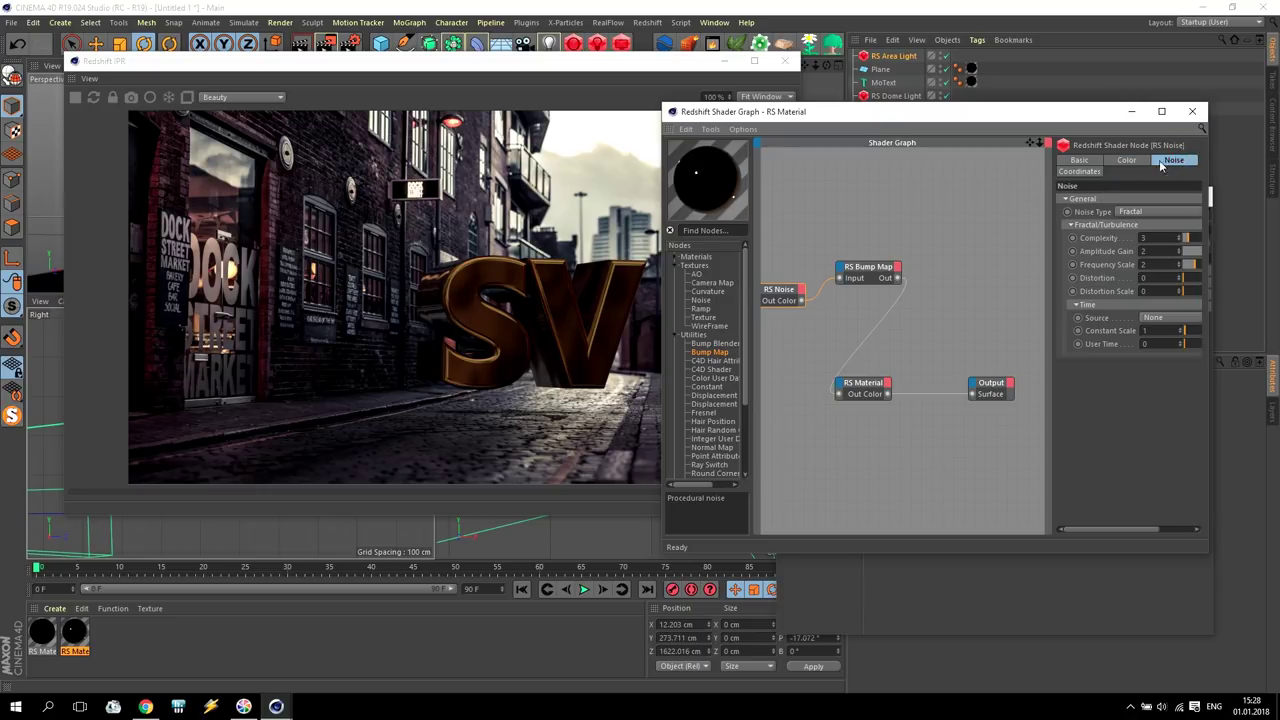
click(1096, 173)
click(991, 207)
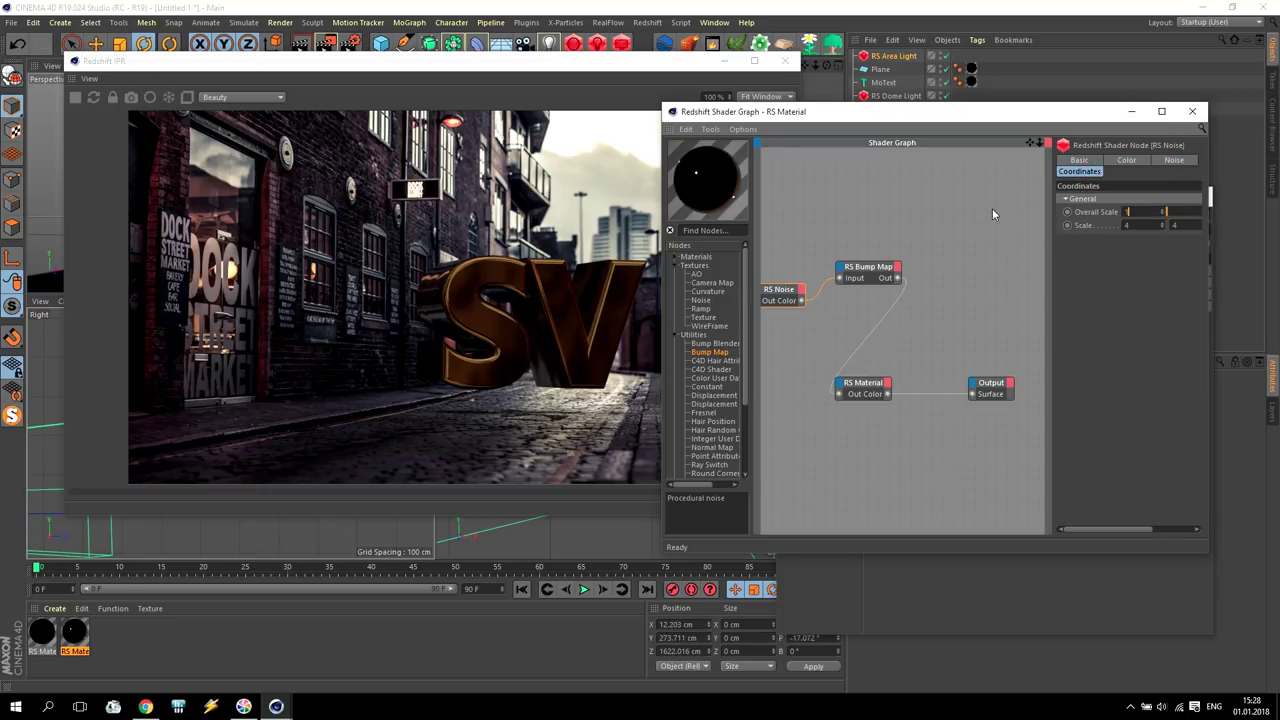
click(1010, 211)
text(5)
key(Return)
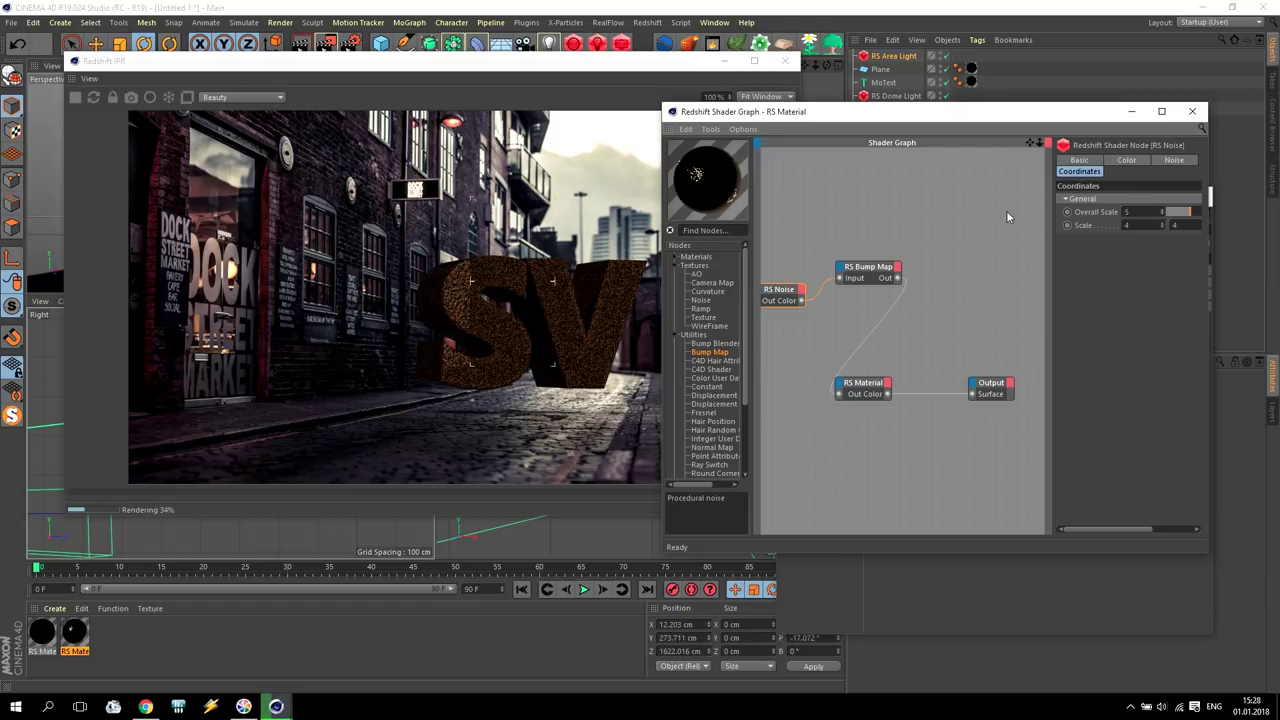
click(1131, 211)
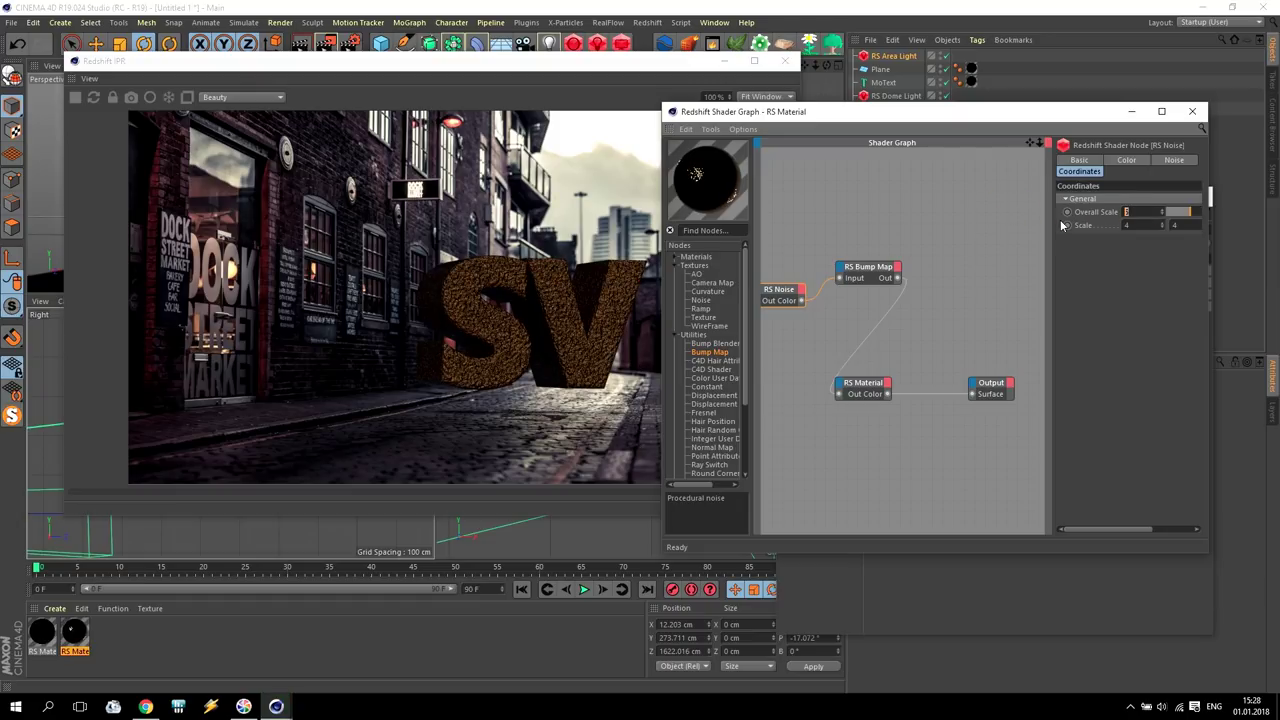
key(Return)
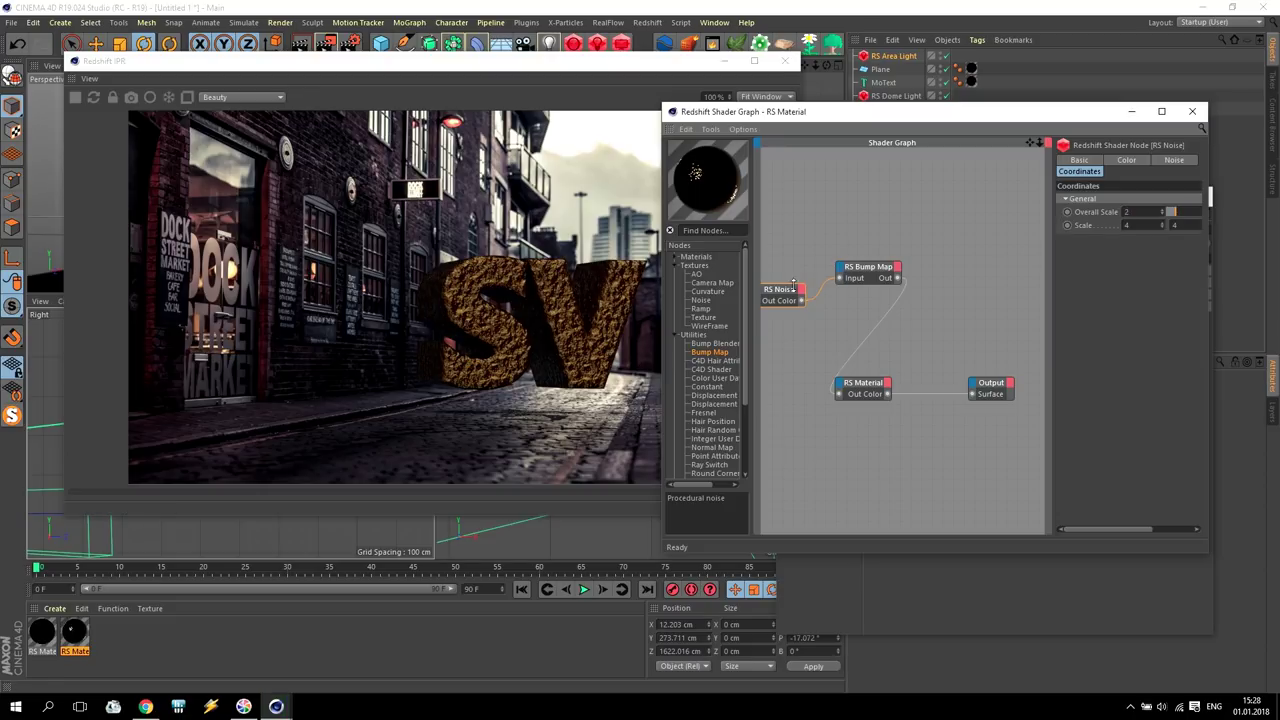
click(860, 267)
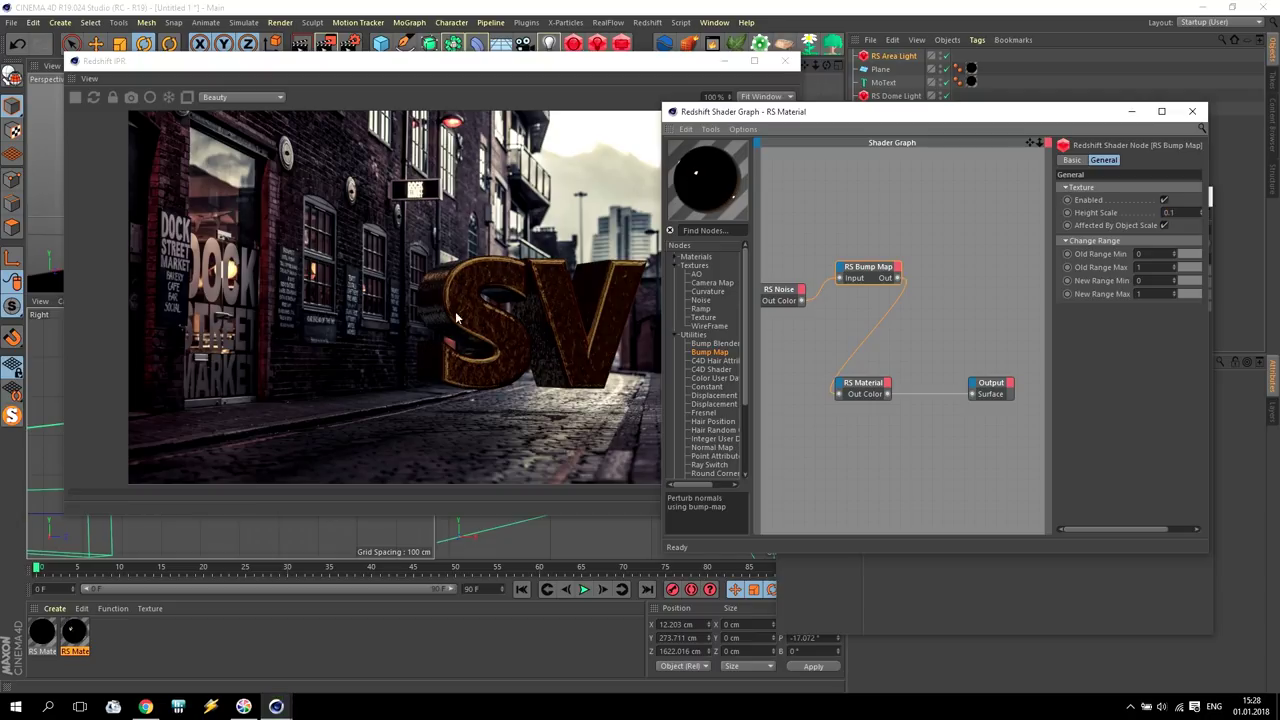
drag(1173, 212, 1194, 226)
- Close the shader graph and material editor, and add a Redshift Camera tag to the Camera
click(1190, 114)
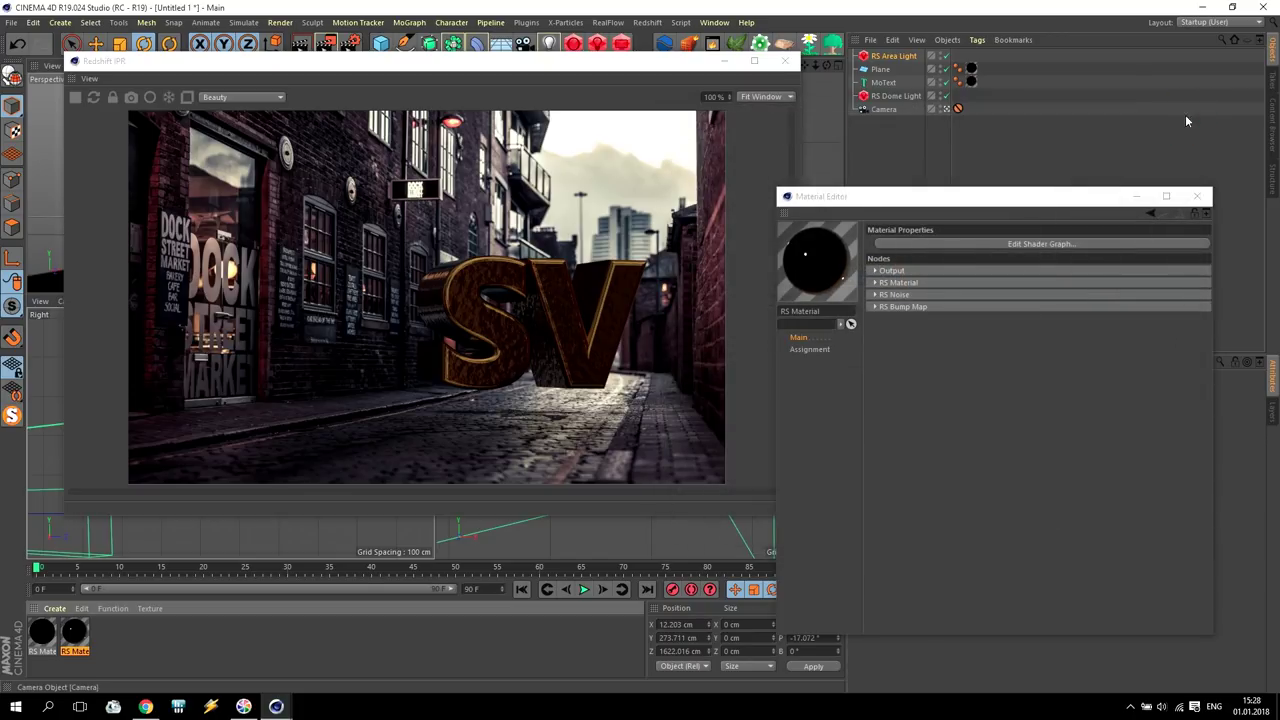
click(1194, 192)
click(884, 108)
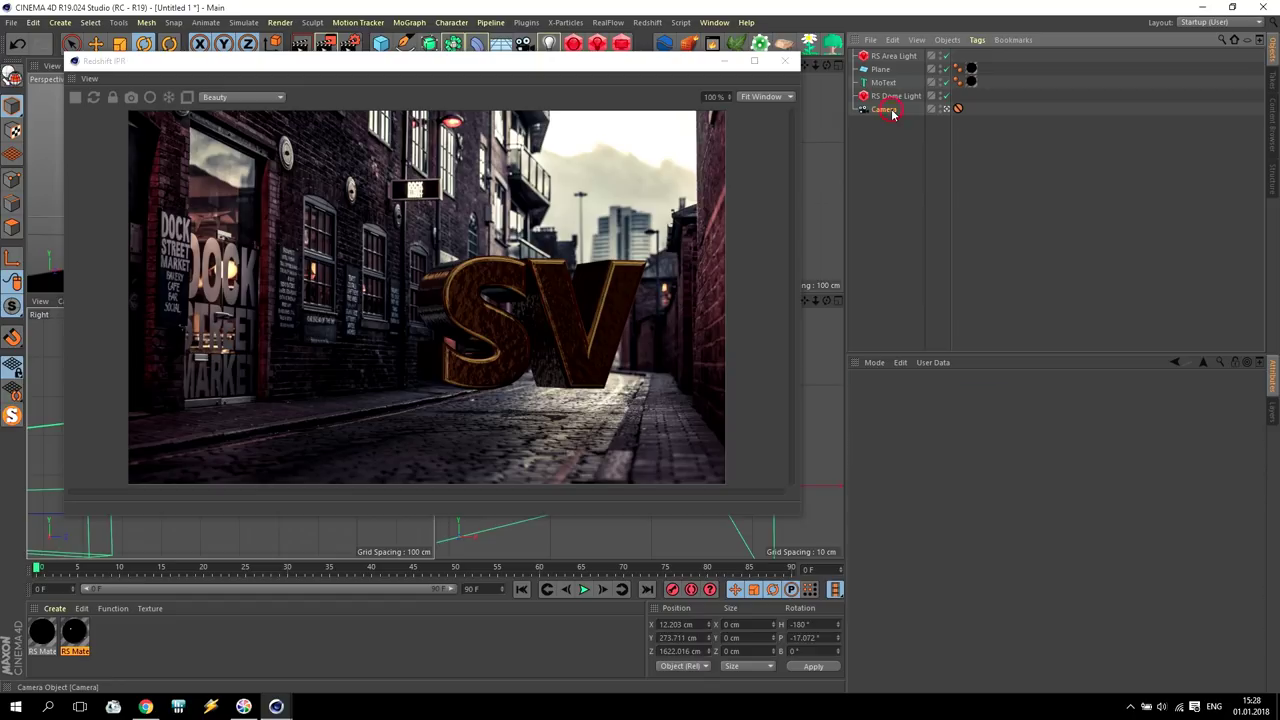
click(977, 40)
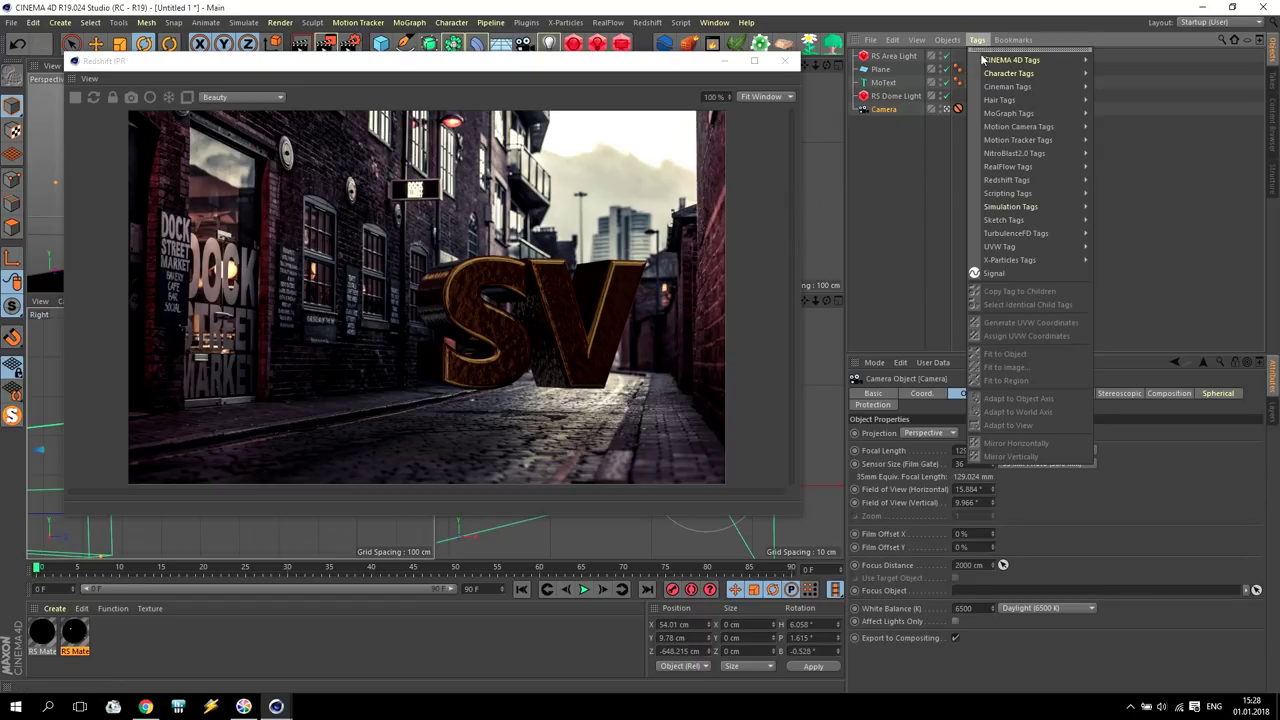
mouse_move(1020, 180)
click(1112, 180)
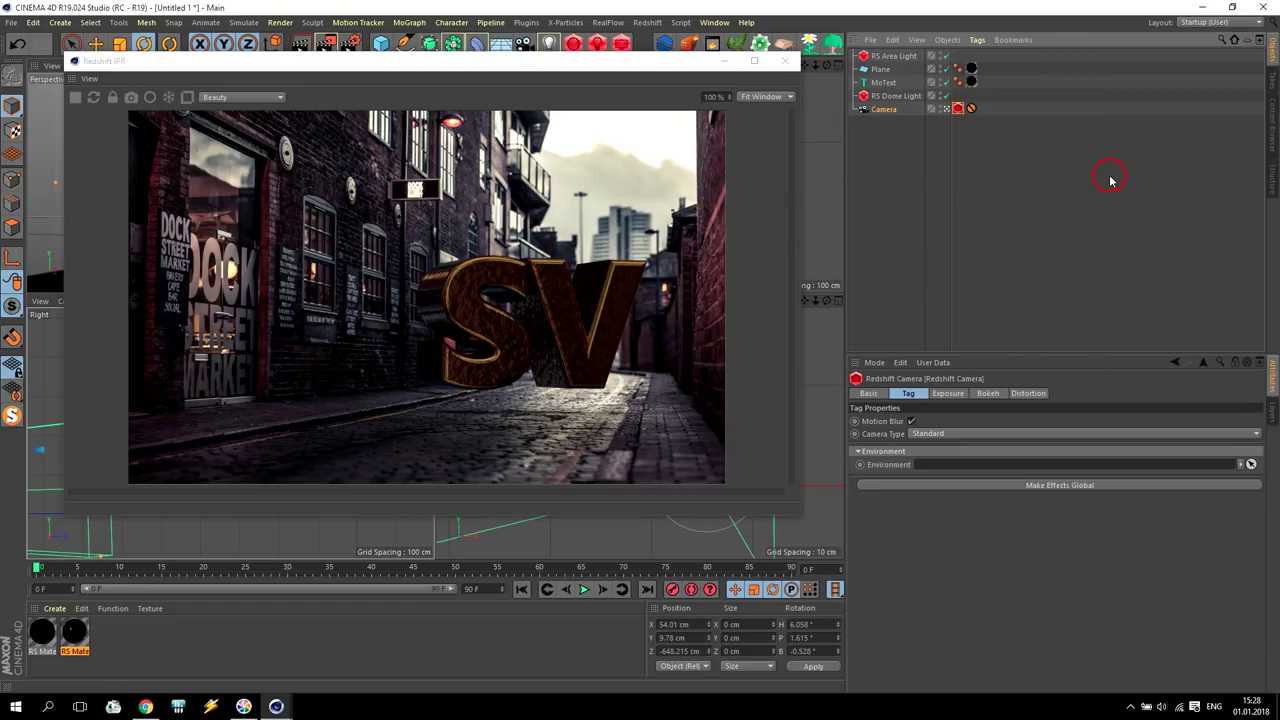
- Turn on camera exposure control and set Vignetting to 10
click(945, 395)
click(897, 421)
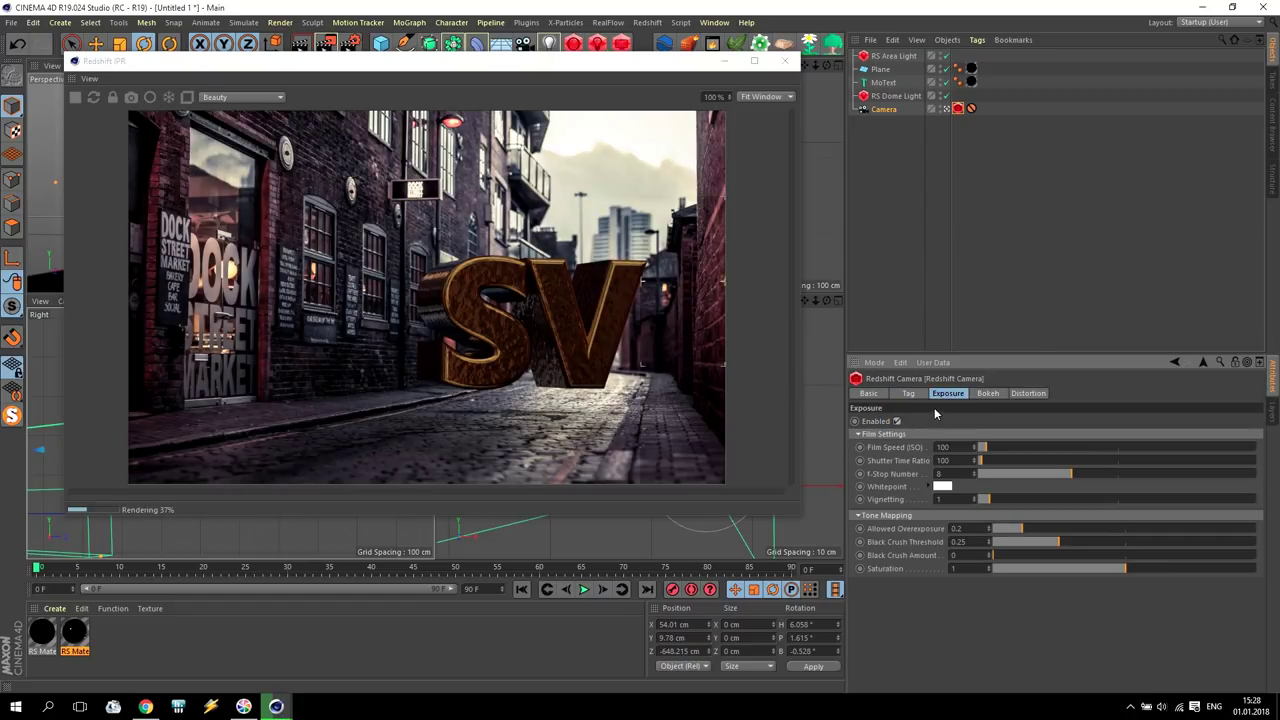
double_click(955, 498)
text(10)
key(Return)
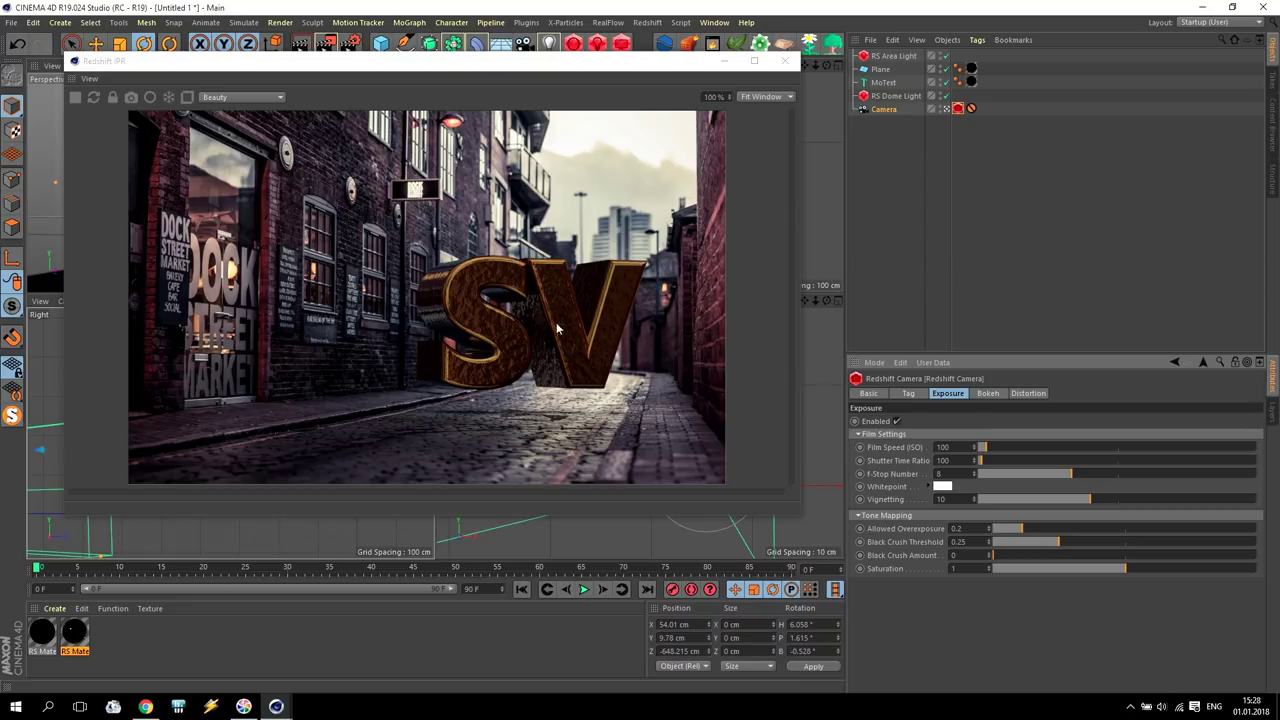
- Pick the SV text as the camera's focus target, setting focus distance to 374.648 cm
drag(805, 501, 982, 652)
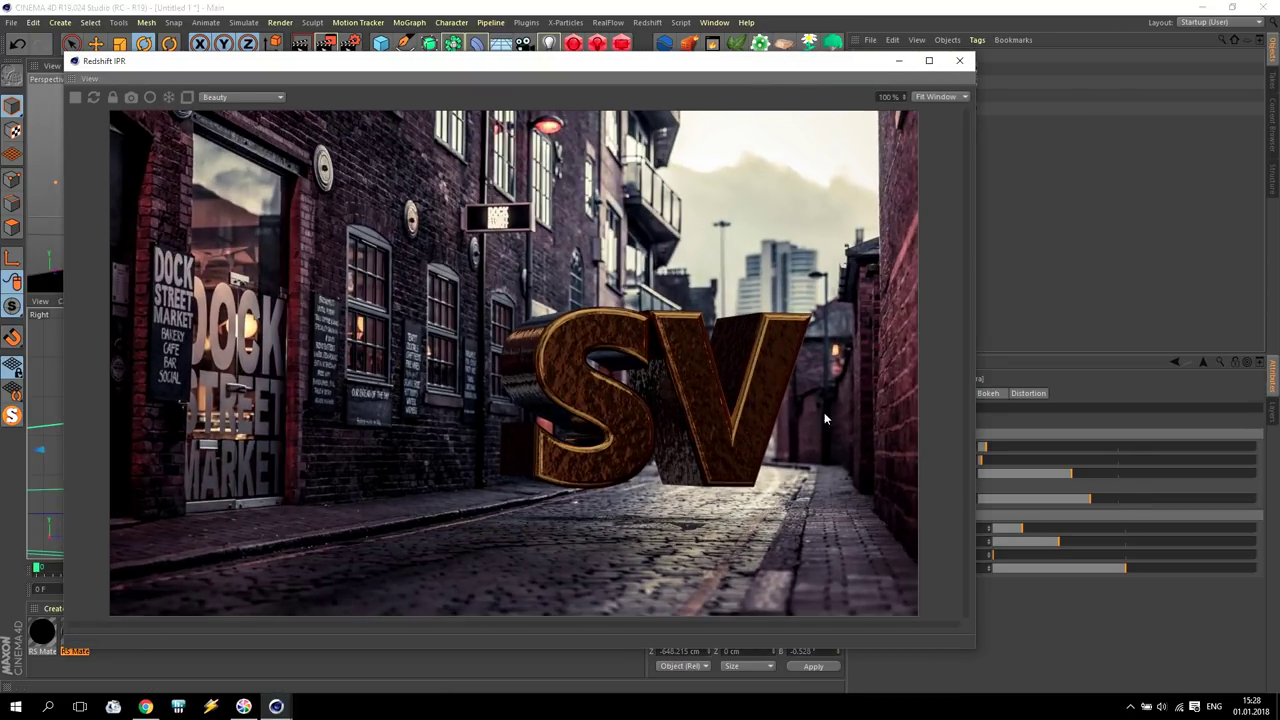
drag(978, 460, 904, 460)
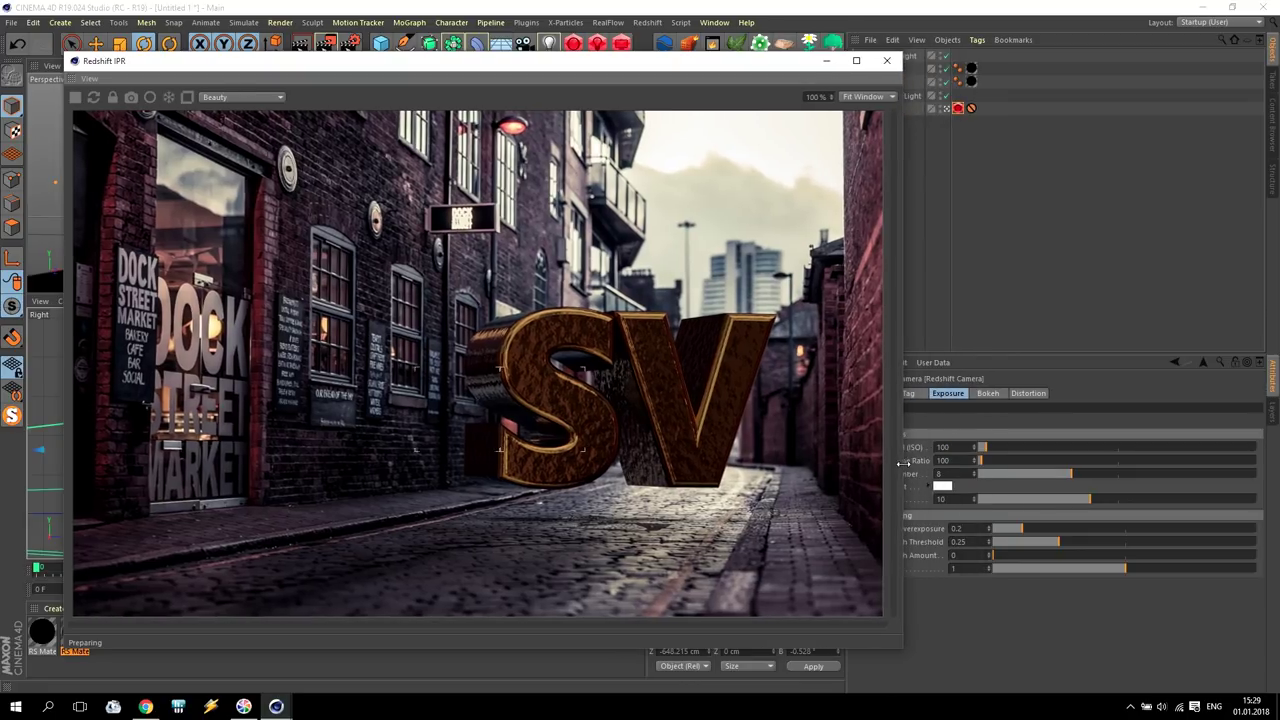
drag(740, 62, 294, 421)
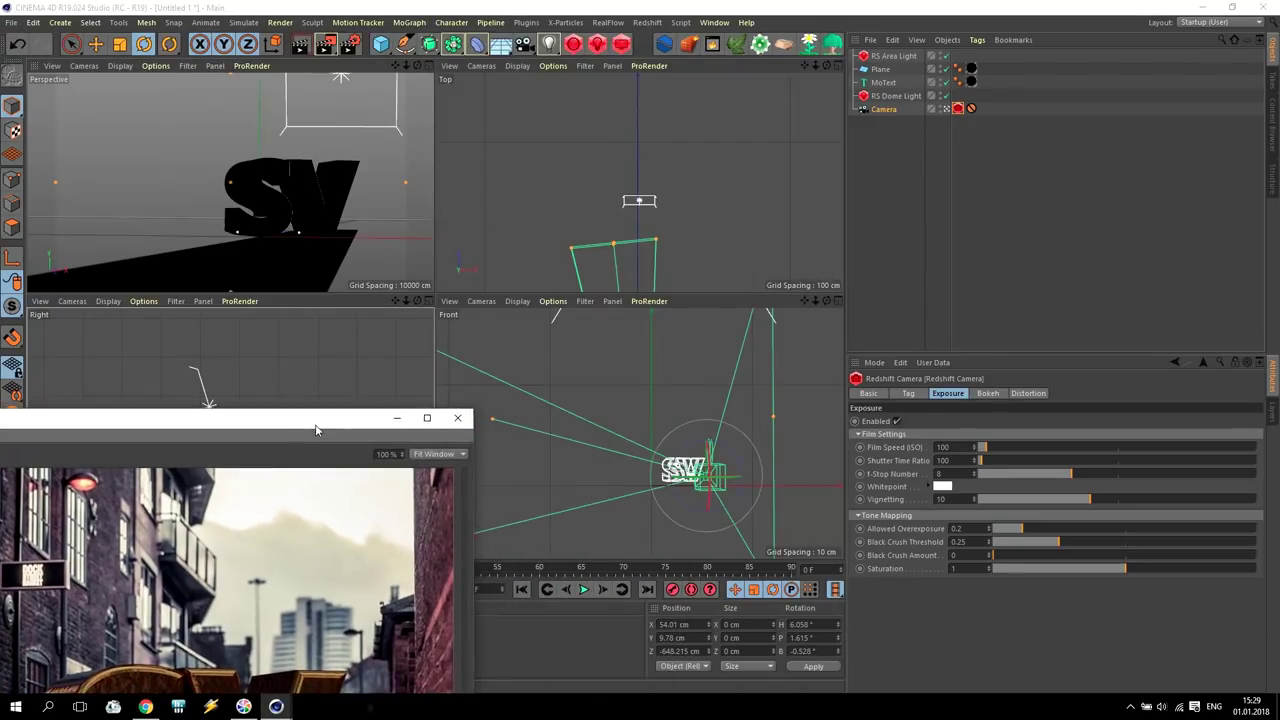
click(887, 110)
click(943, 395)
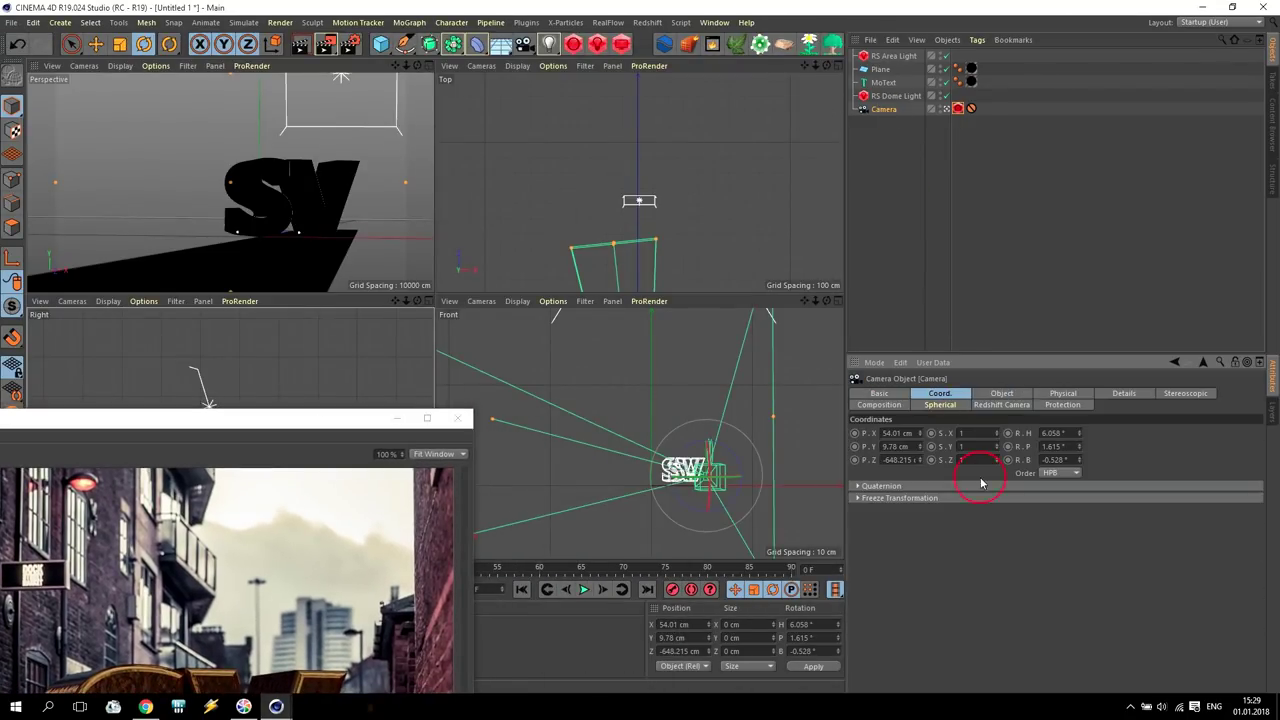
click(1000, 394)
click(1003, 565)
click(268, 197)
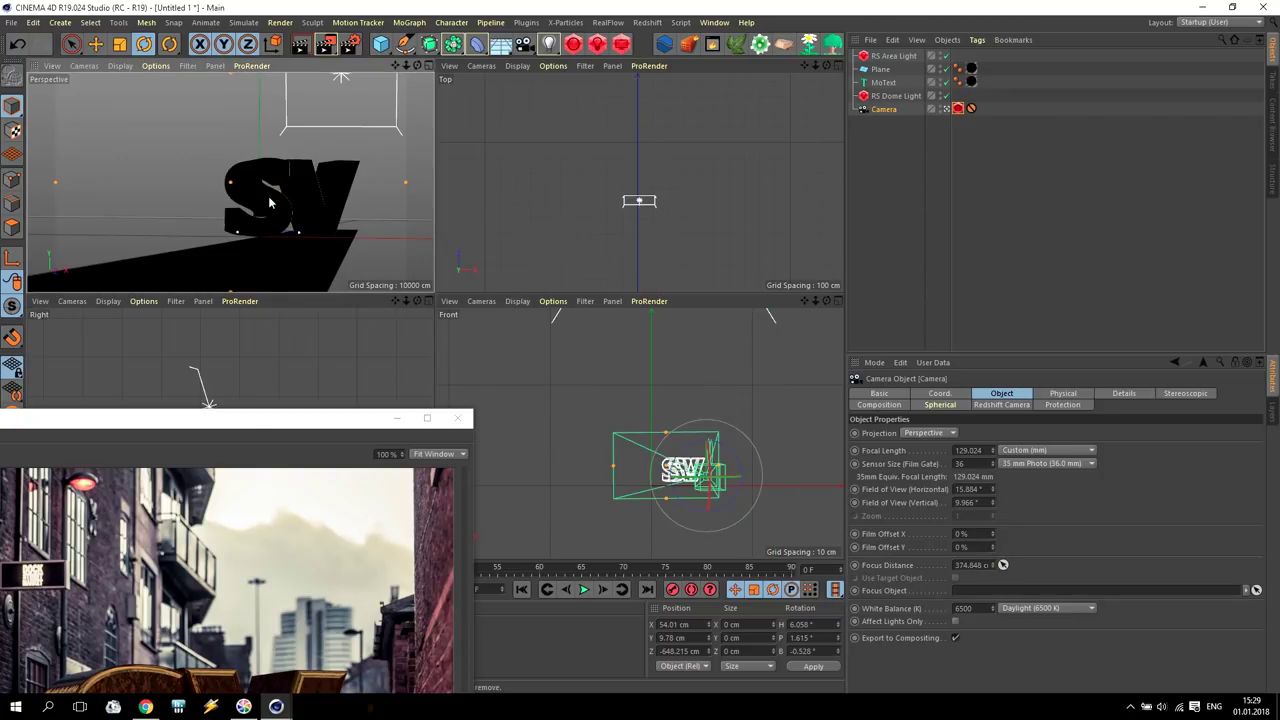
drag(248, 423, 647, 46)
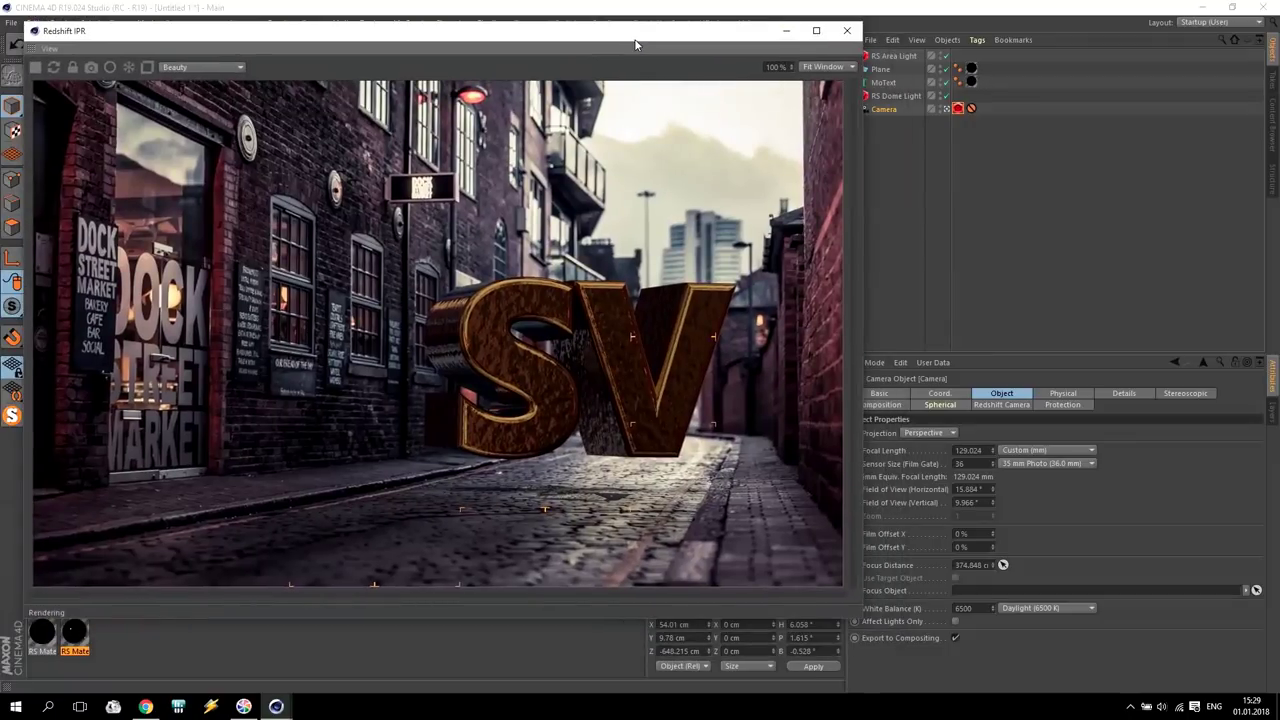
- Try depth of field blur on the camera's Redshift tag, then switch it back off
click(958, 108)
click(985, 394)
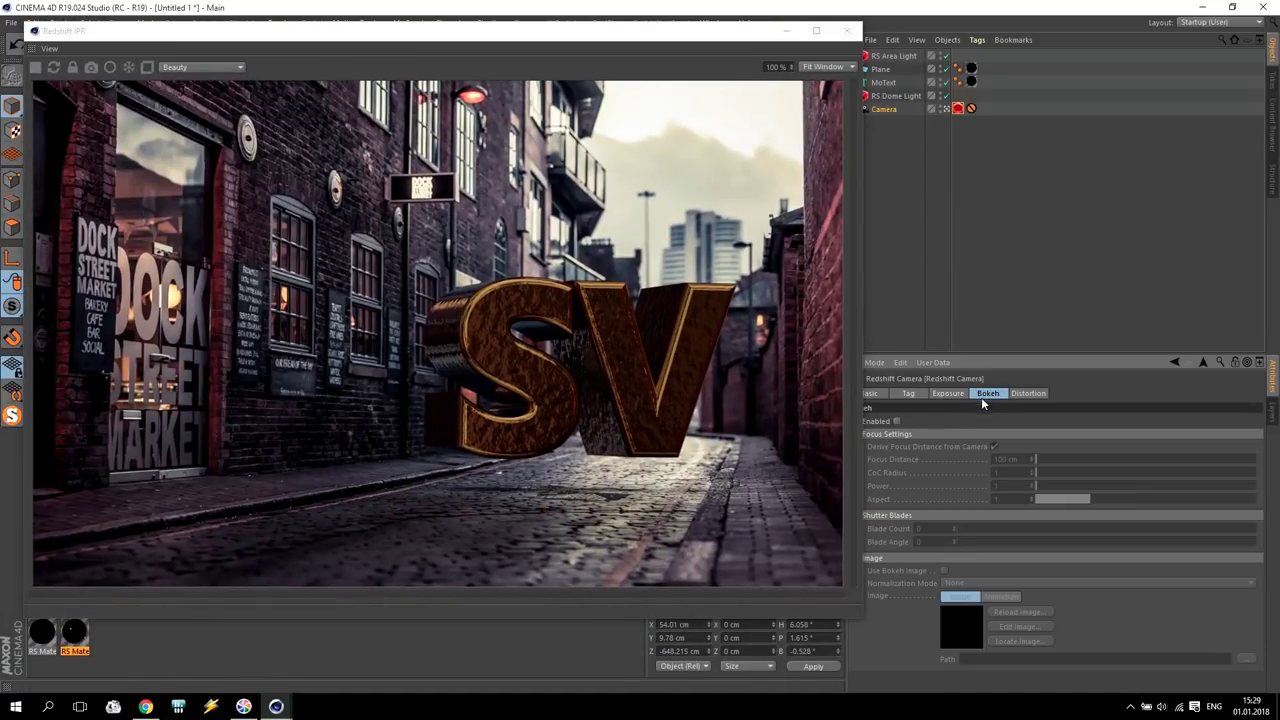
click(896, 421)
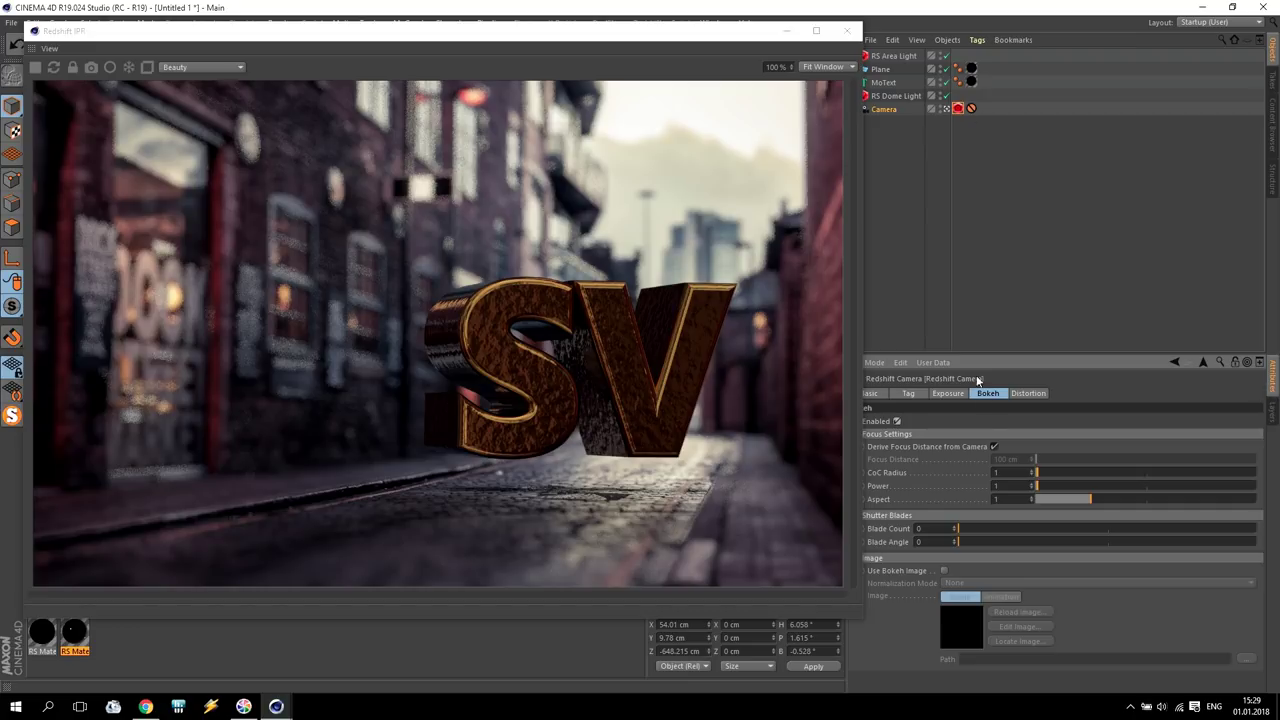
click(897, 421)
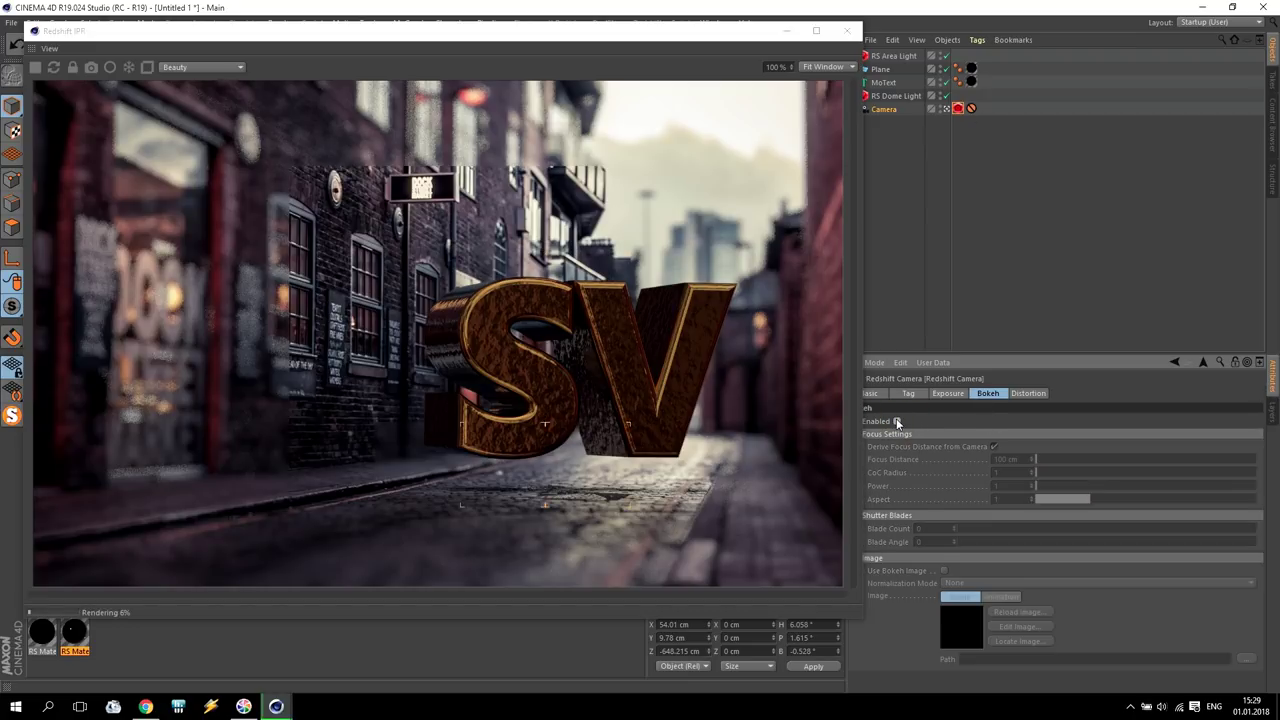
- Launch After Effects from the Windows Start menu while keeping the Redshift preview open
click(660, 34)
drag(643, 37, 619, 17)
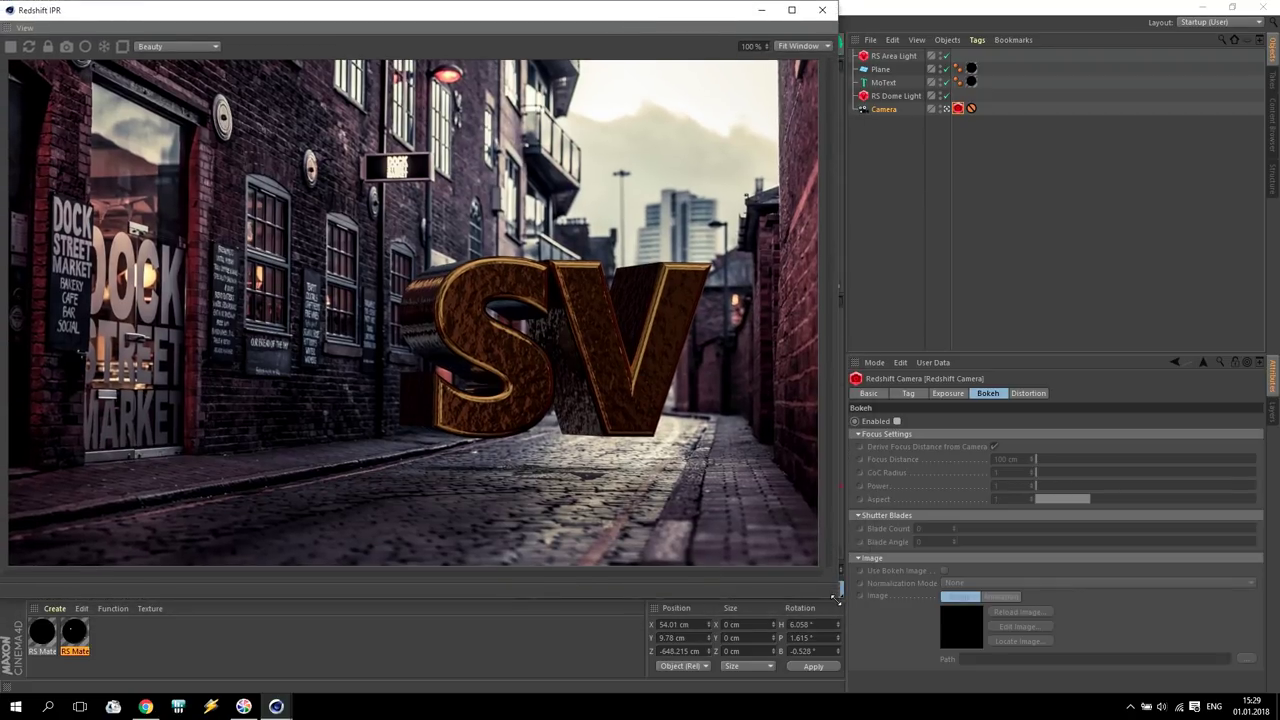
drag(836, 598, 714, 500)
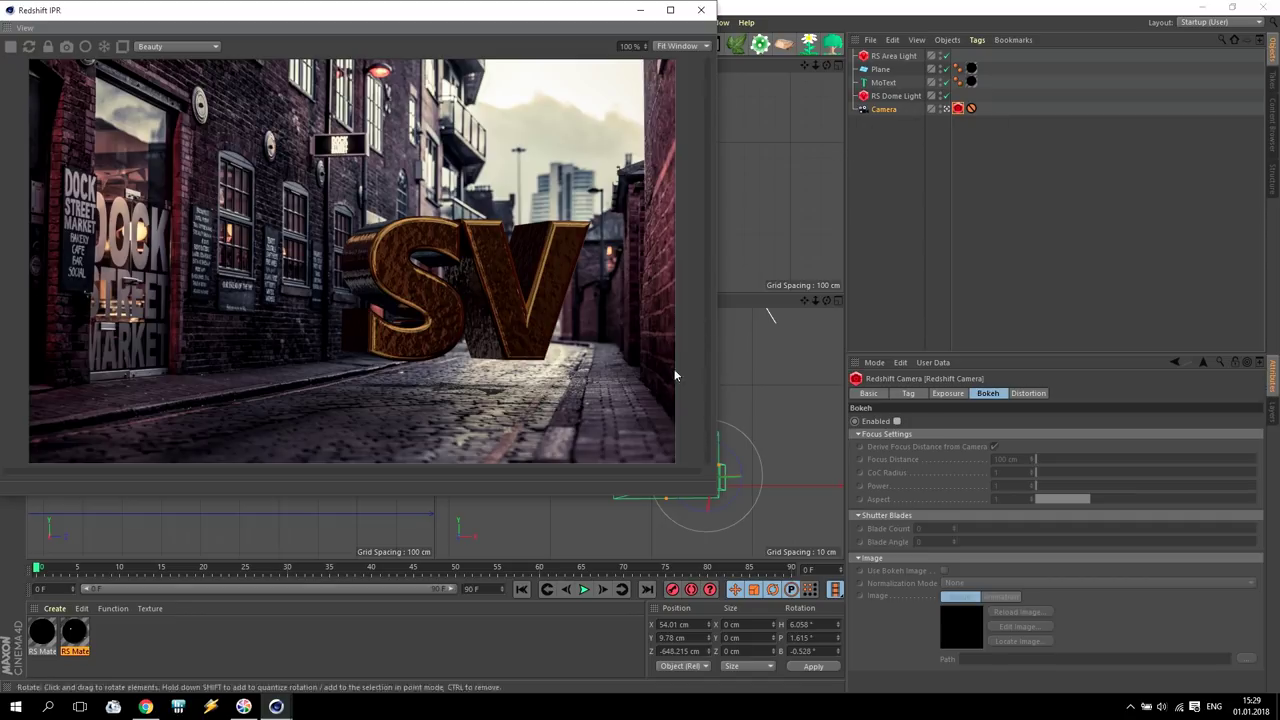
drag(527, 492, 530, 517)
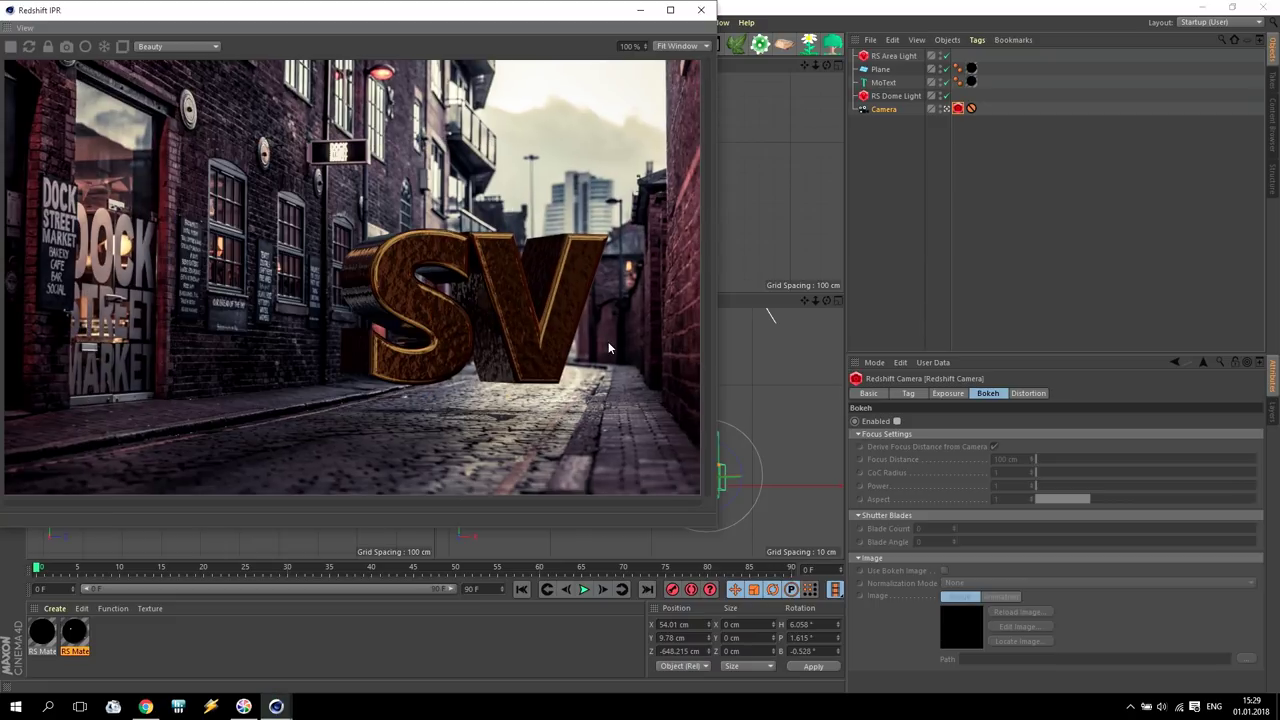
drag(516, 22, 775, 60)
key(super)
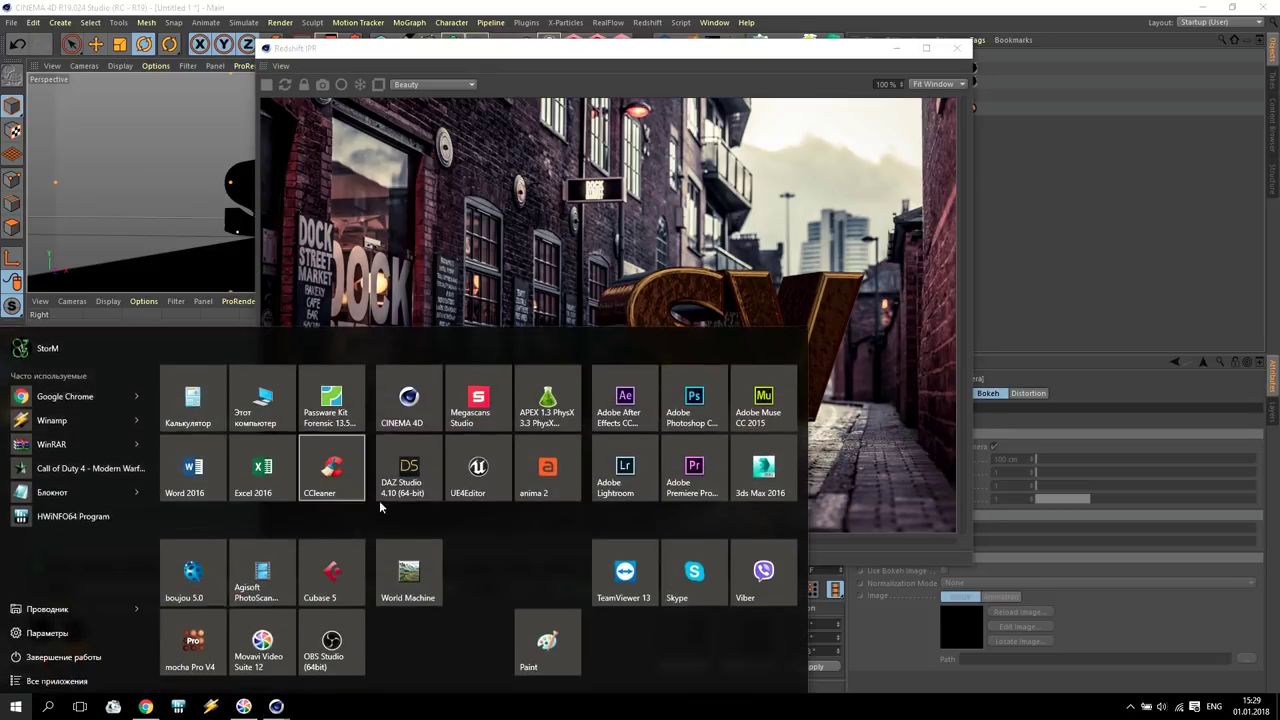
click(618, 395)
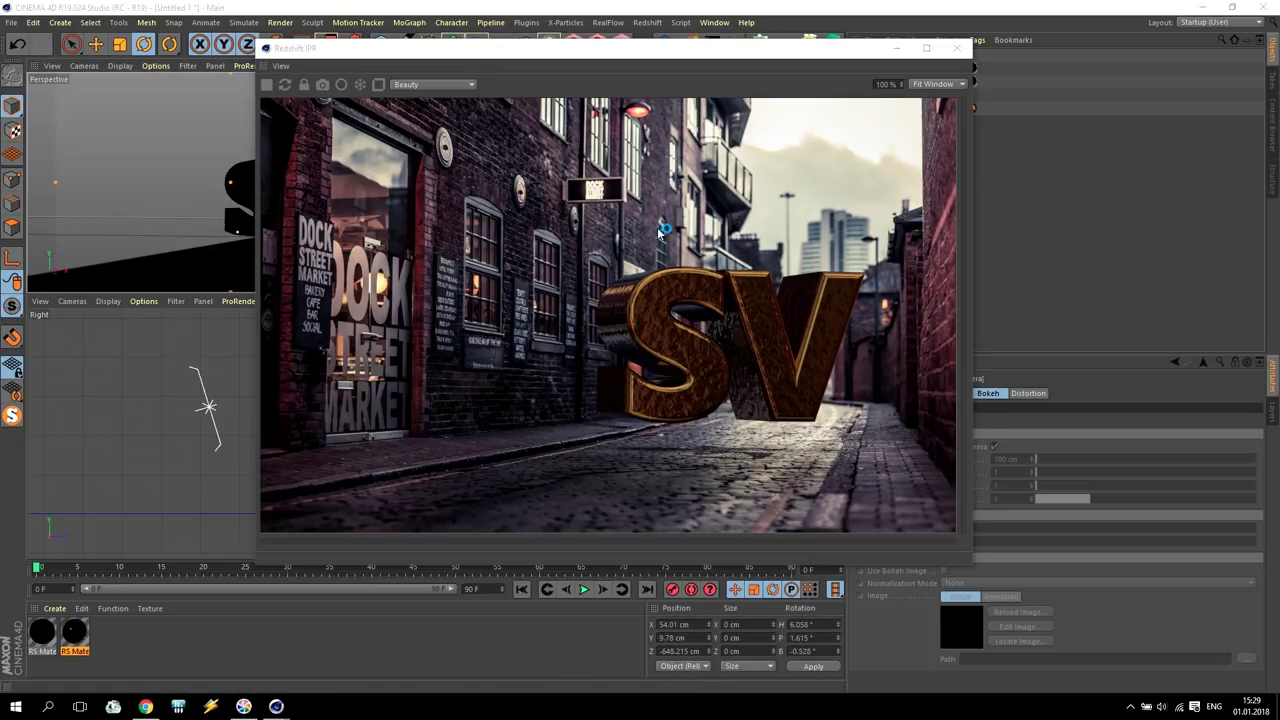
drag(677, 49, 533, 61)
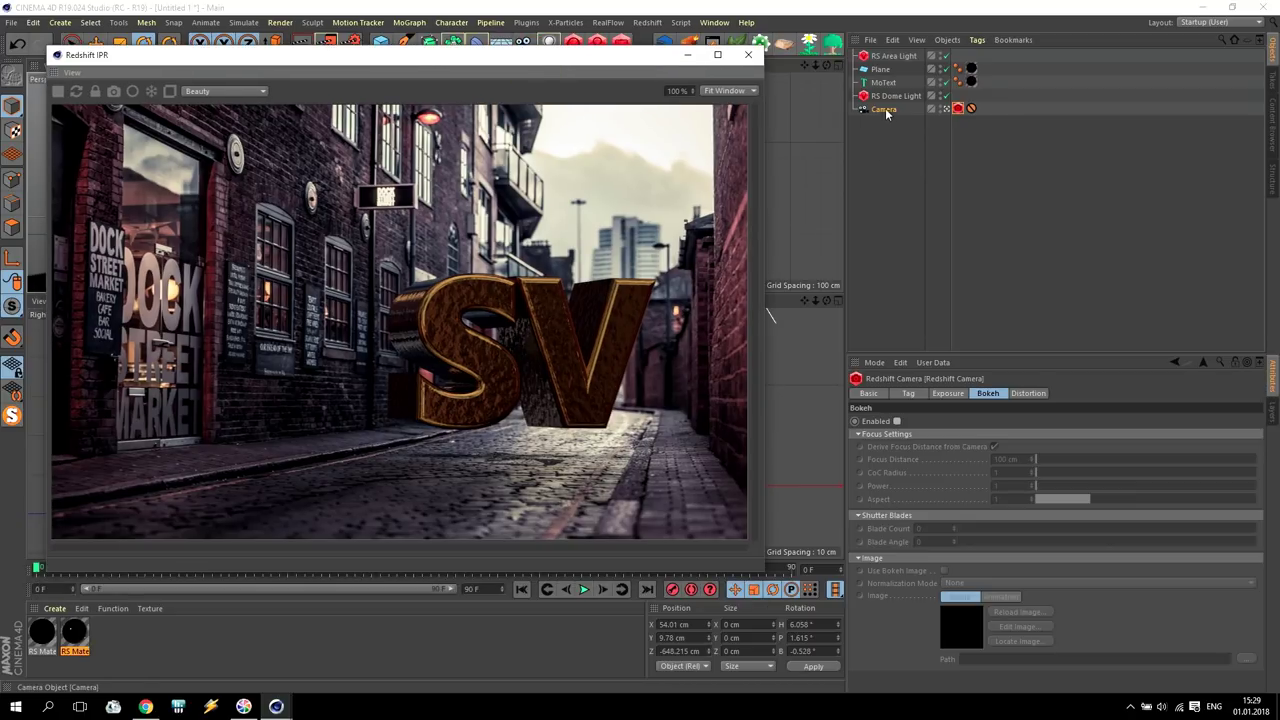
- Add a Redshift Object tag to MoText and turn on its Object ID override
click(884, 83)
click(977, 40)
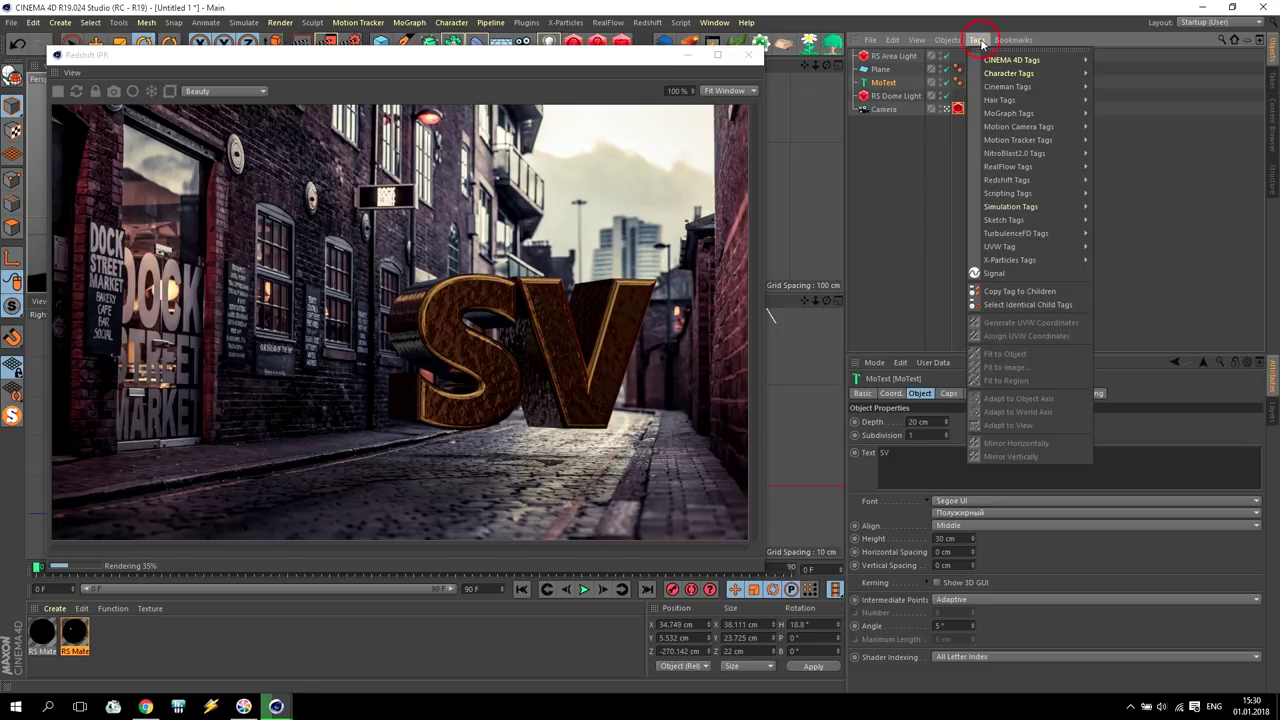
mouse_move(1029, 182)
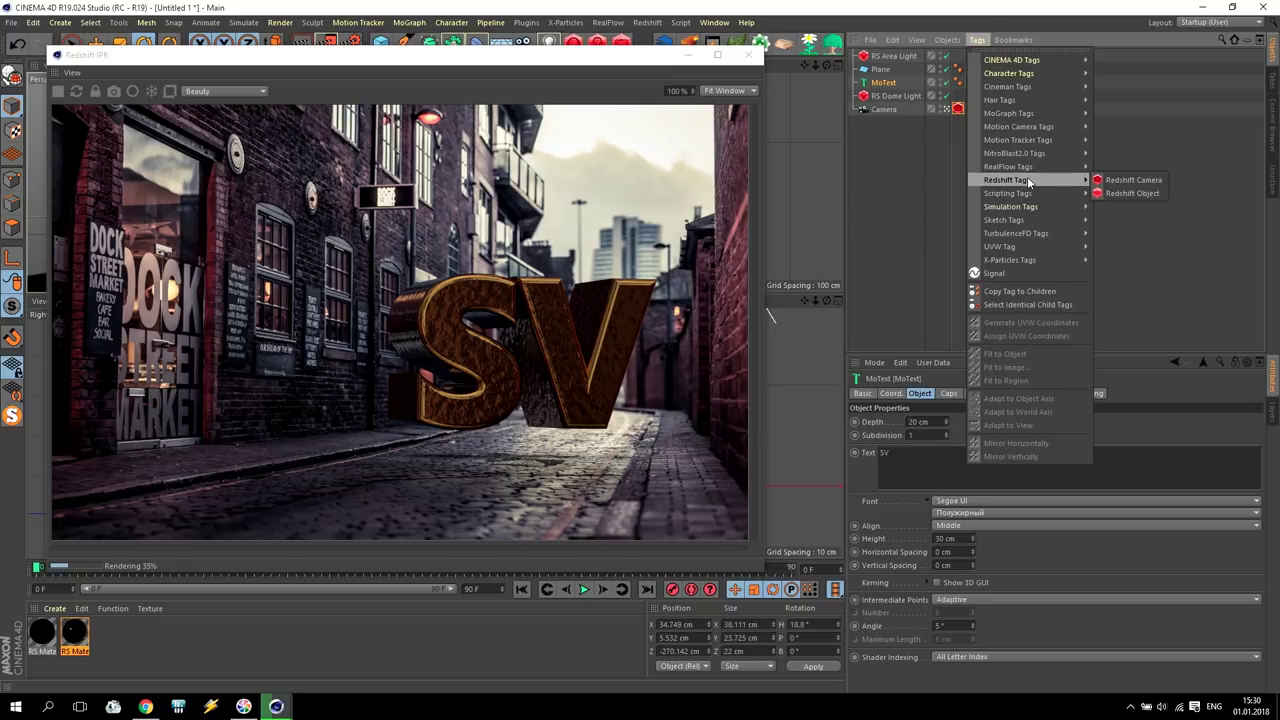
click(1140, 193)
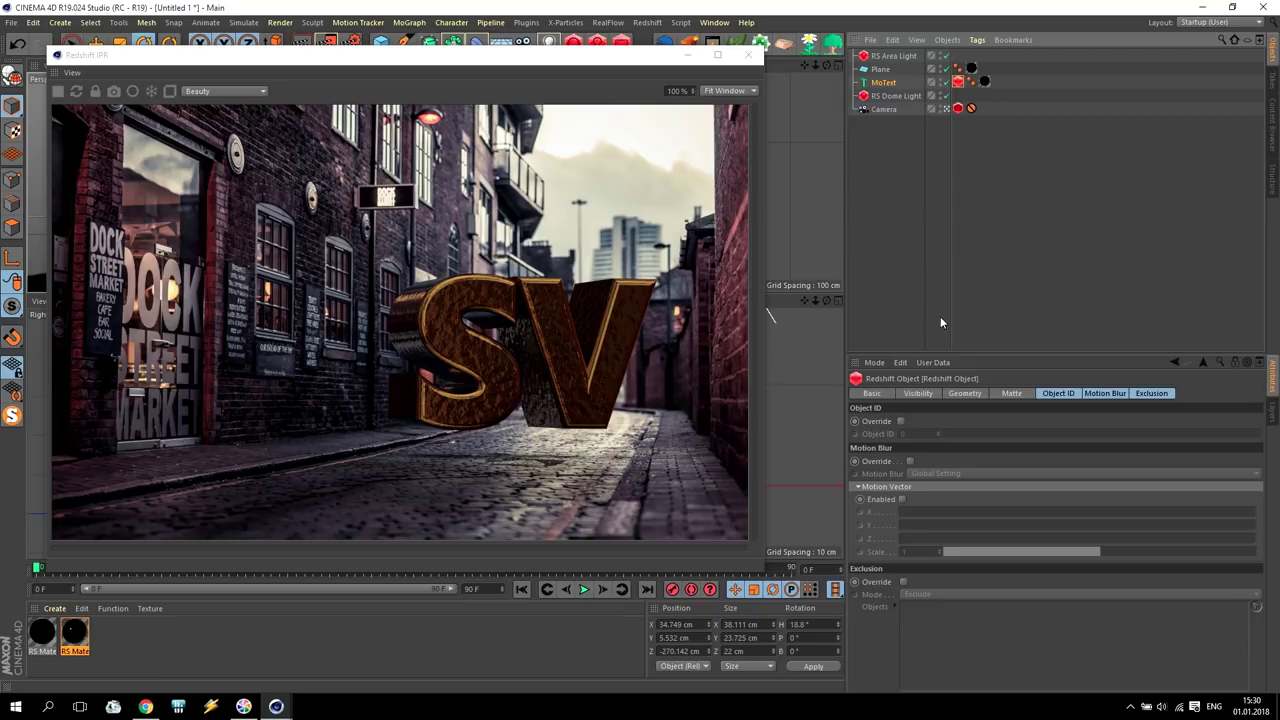
click(1060, 394)
click(900, 421)
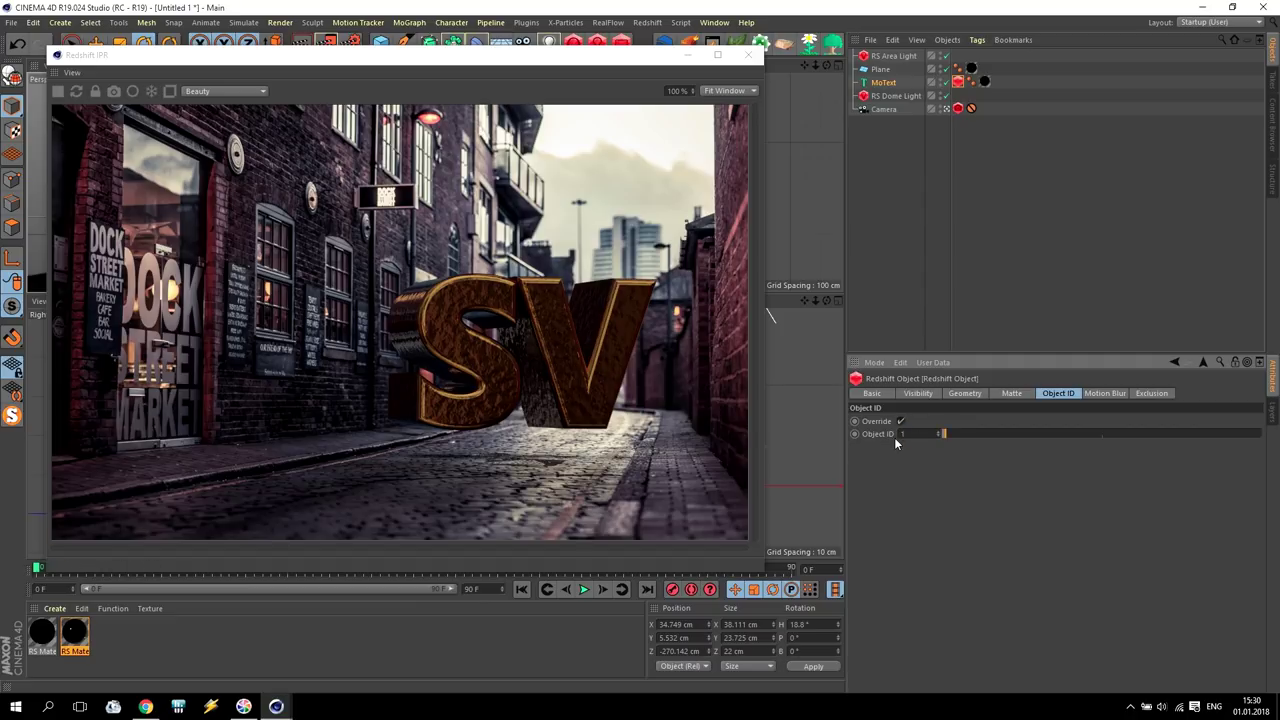
- Close the Redshift render preview, open Render Settings, and dismiss the After Effects start screen
drag(503, 55, 523, 93)
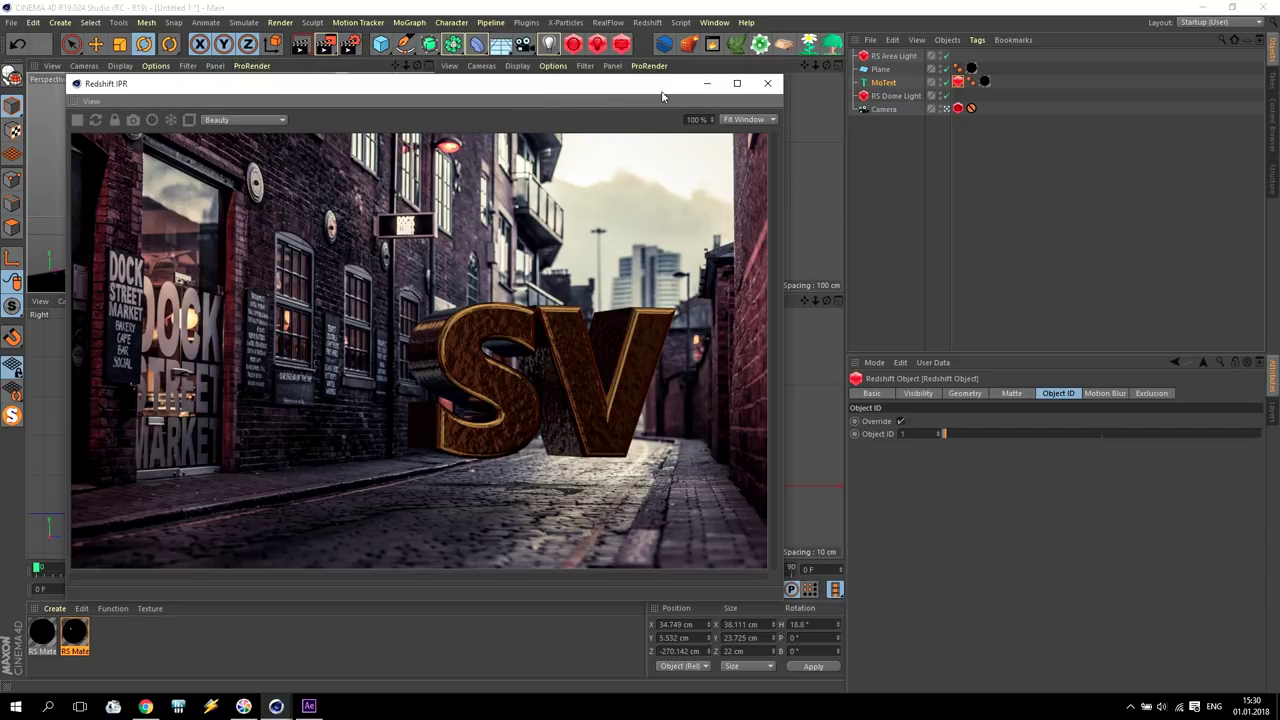
click(767, 90)
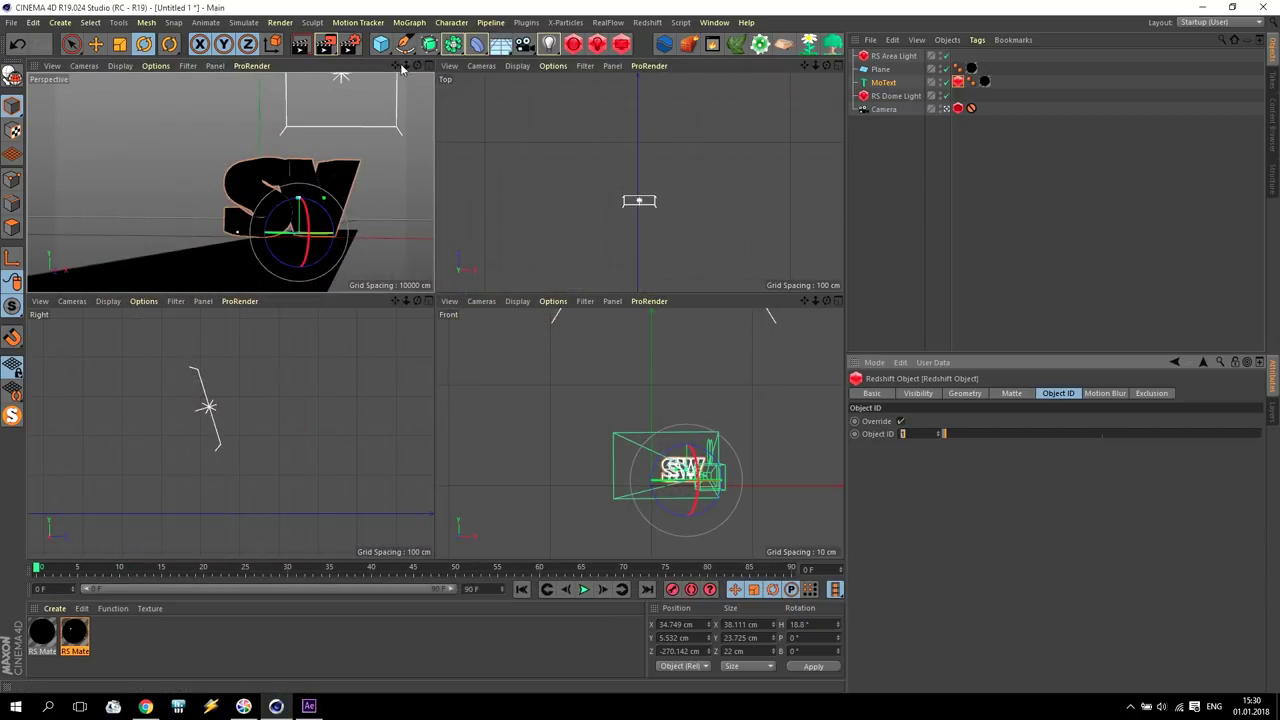
click(350, 47)
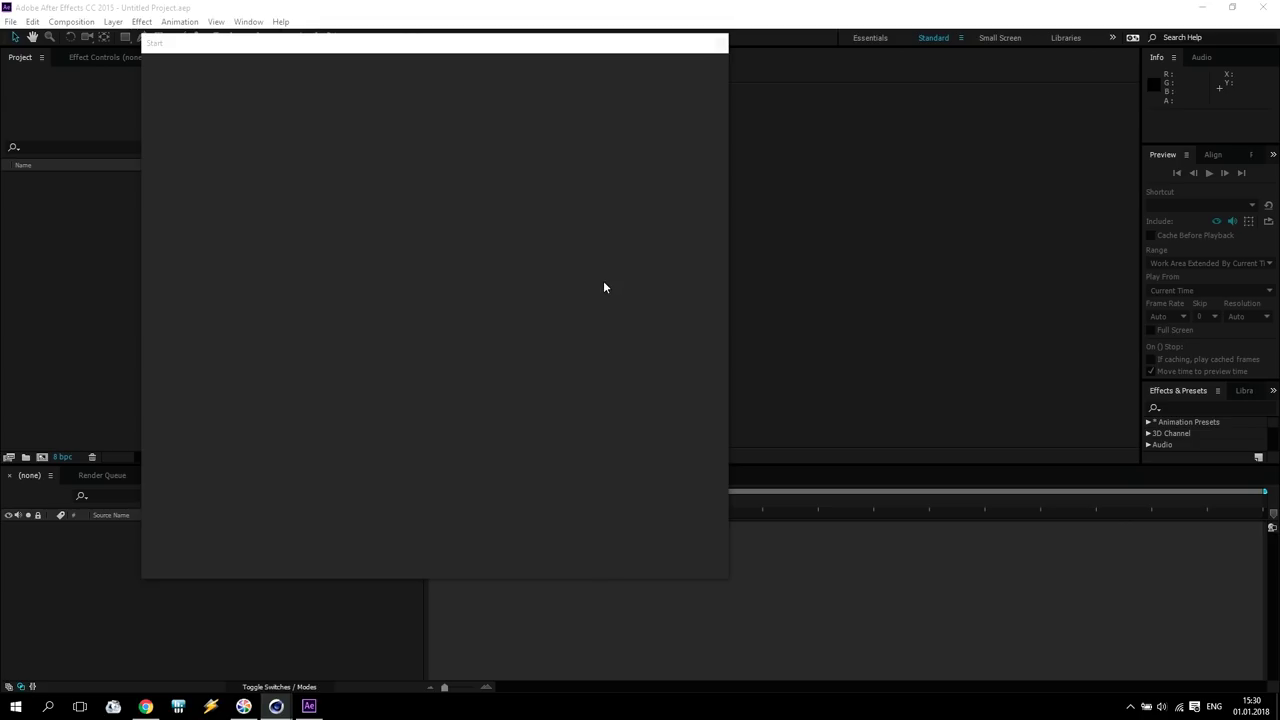
click(721, 44)
- Set the render's Save format to PNG
mouse_move(276, 704)
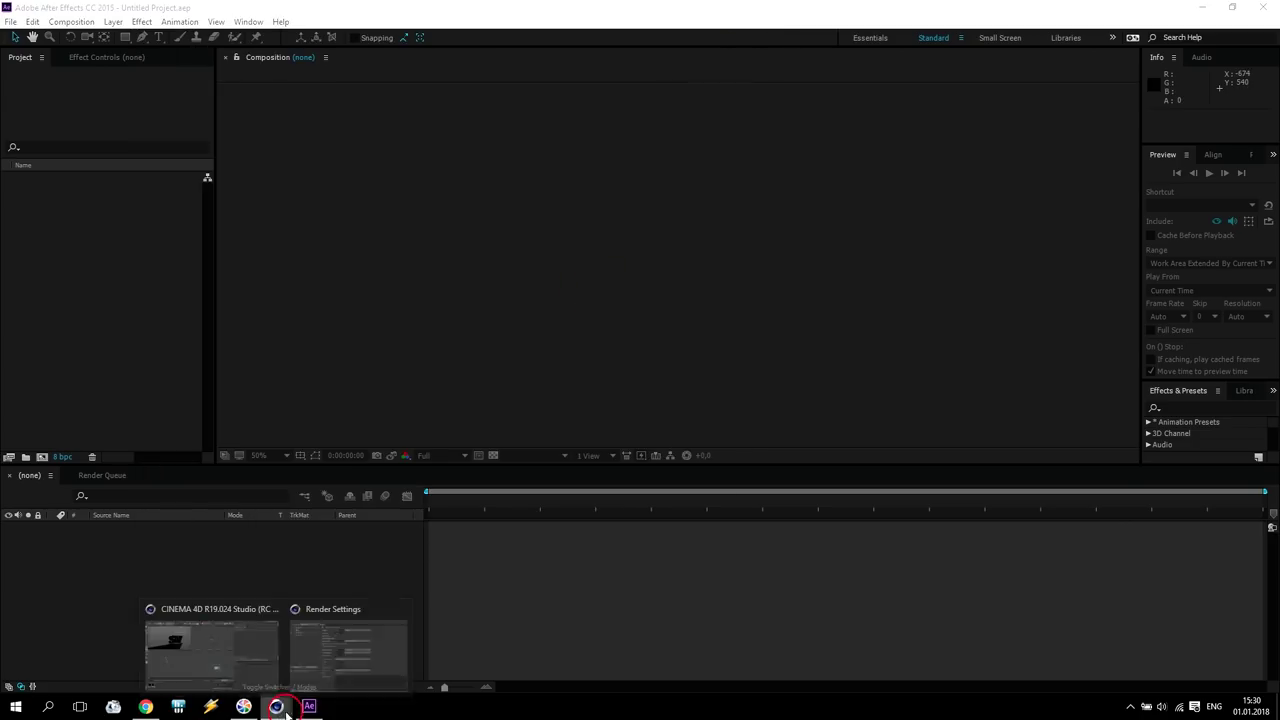
click(353, 668)
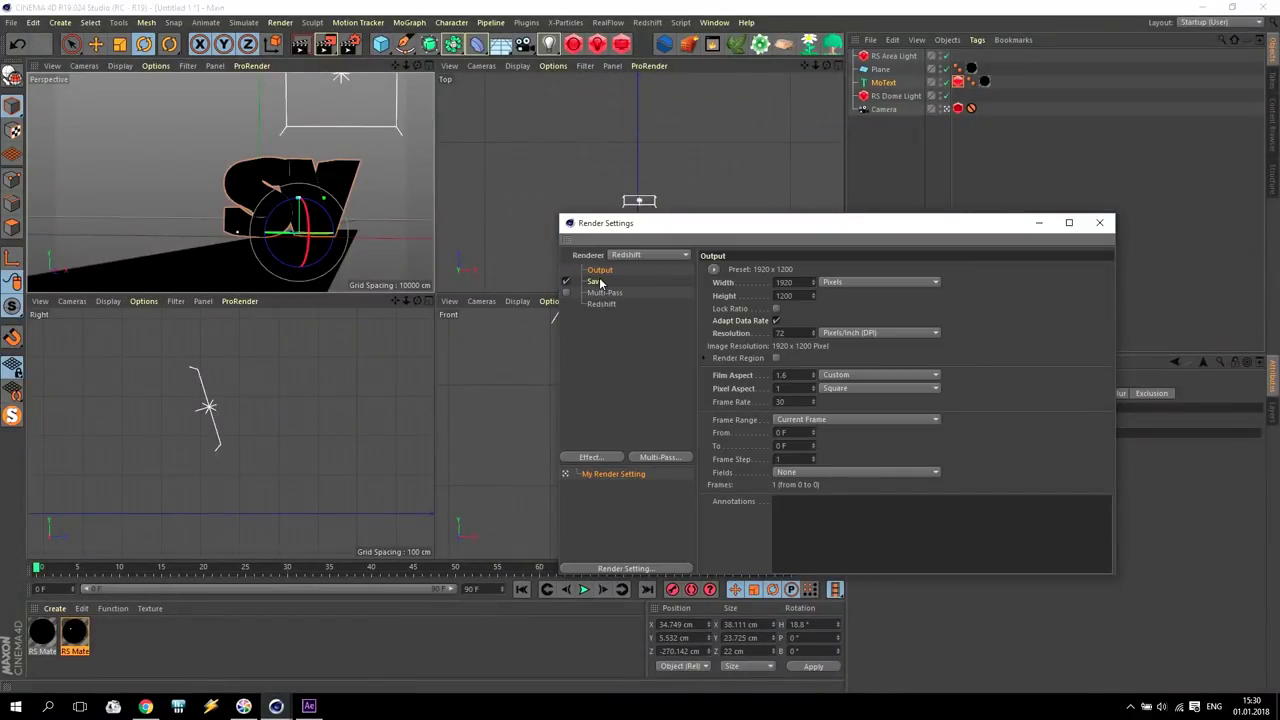
click(597, 283)
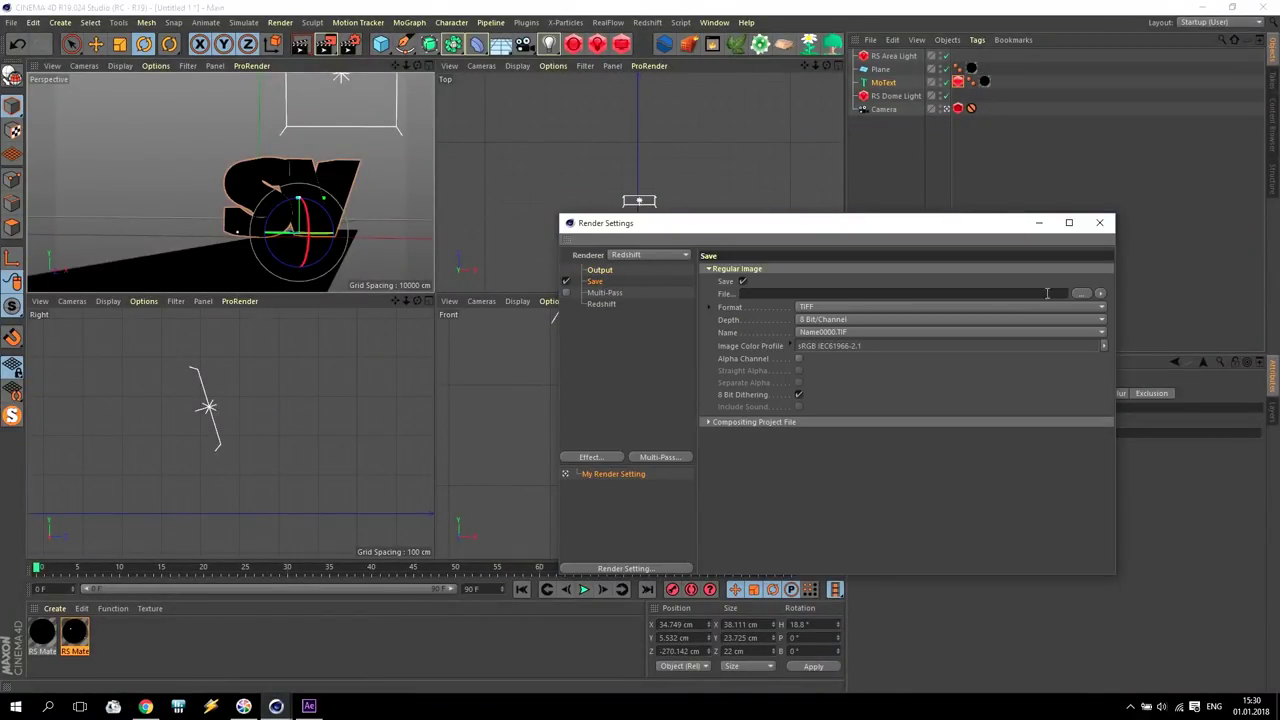
click(966, 306)
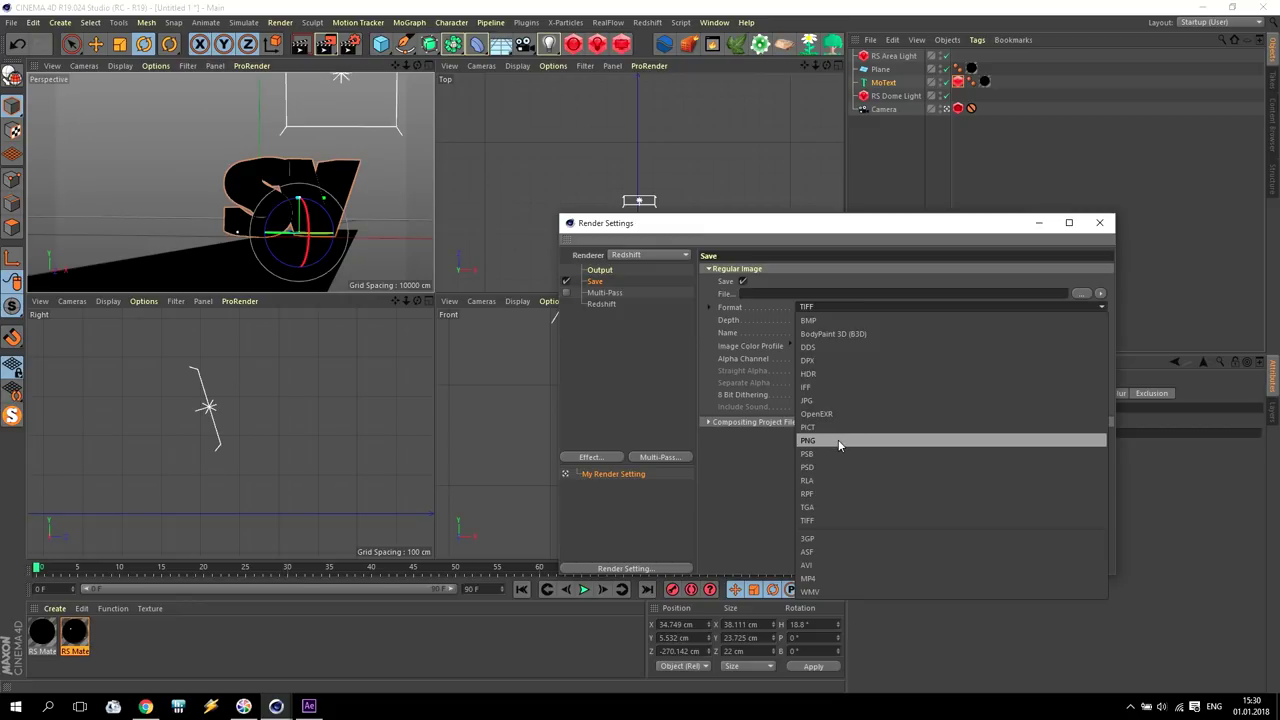
click(860, 397)
- Save the render output as City inside a new 'Tutorial' folder on the Desktop
click(1081, 293)
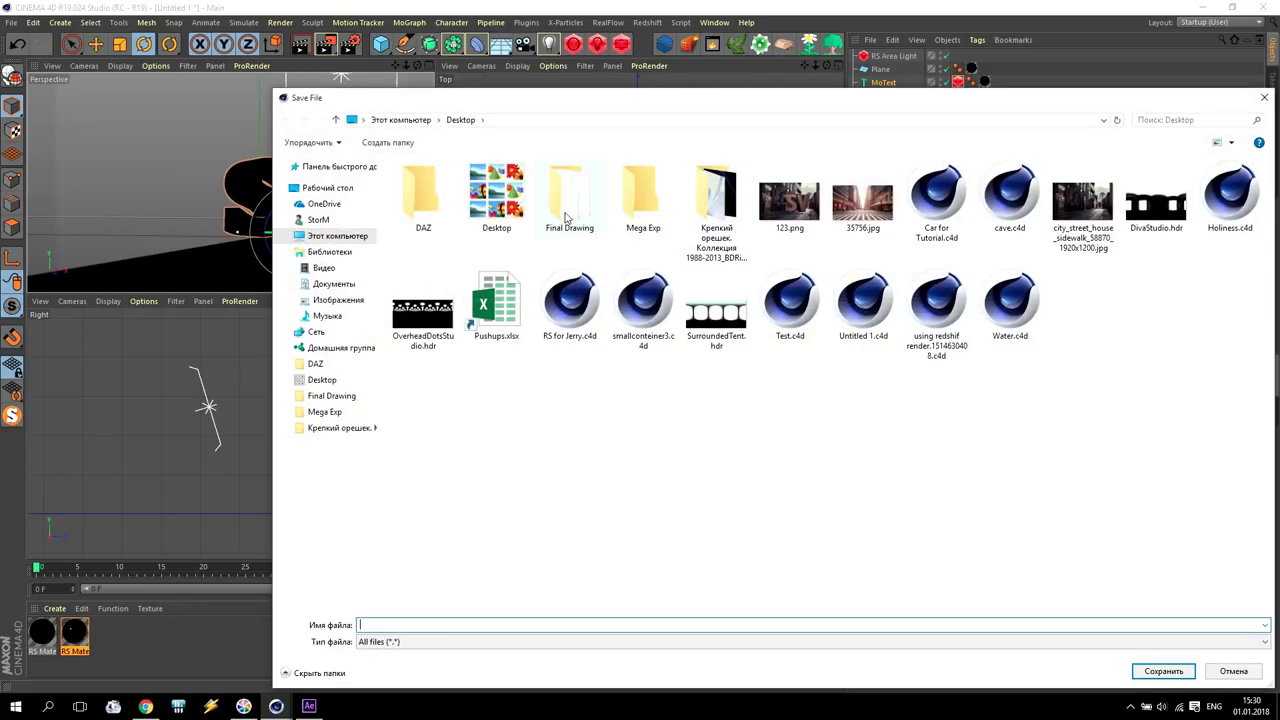
click(395, 145)
click(788, 228)
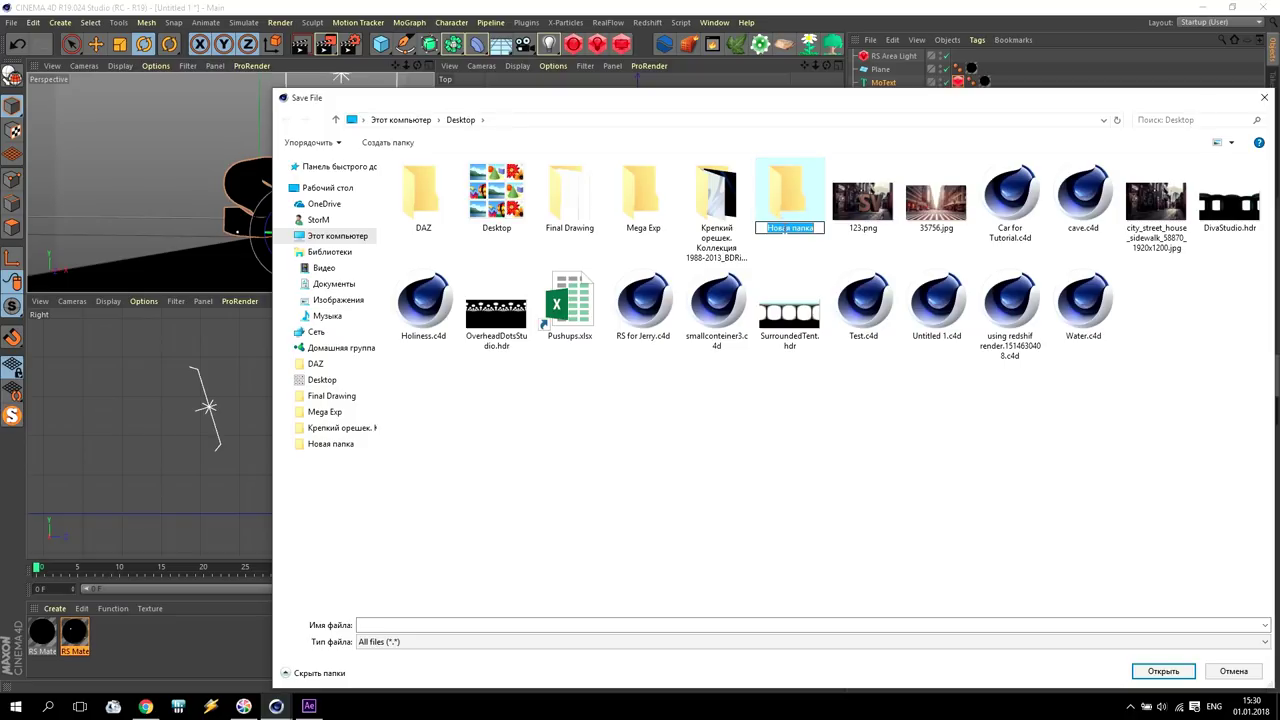
text(Tutorial)
click(748, 392)
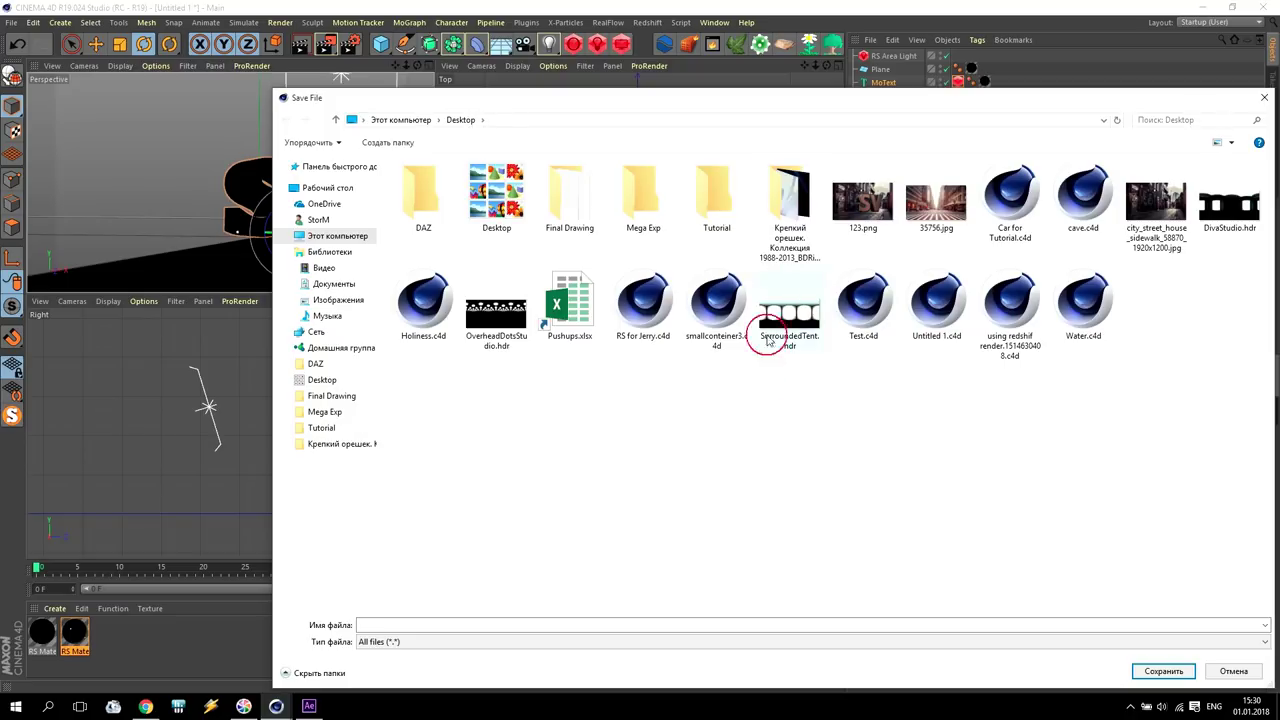
double_click(731, 212)
click(466, 621)
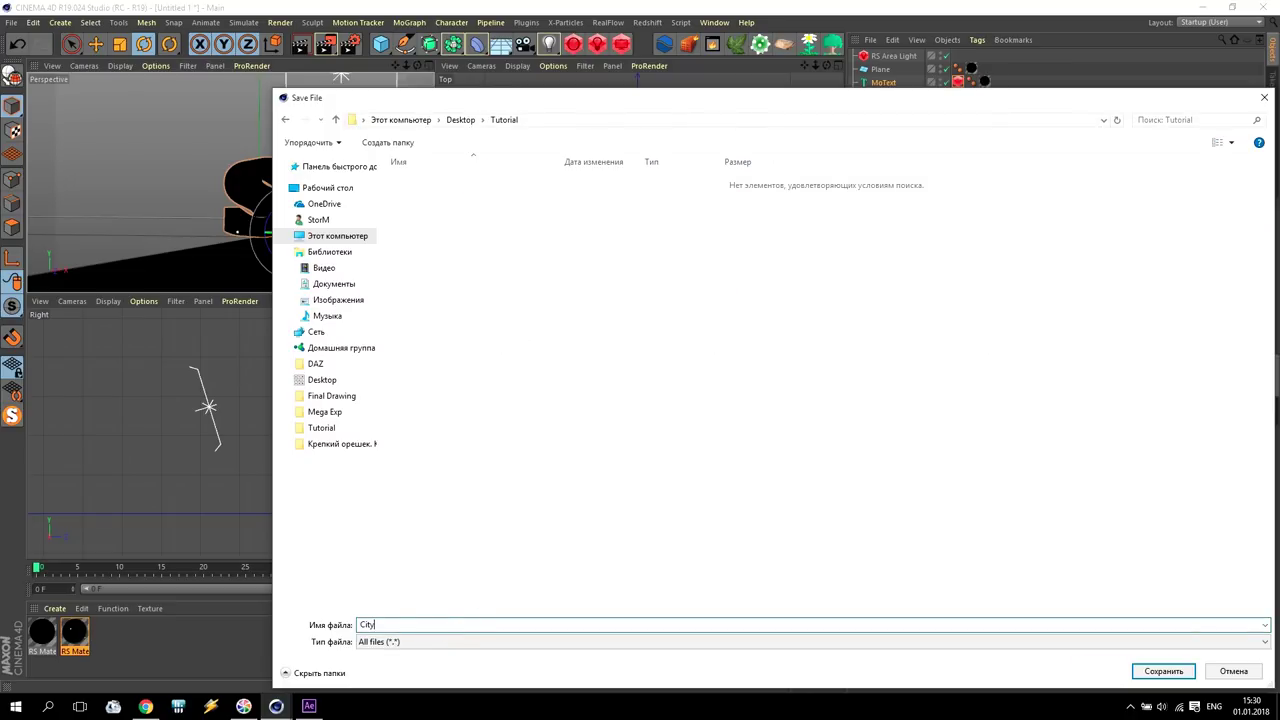
click(1140, 673)
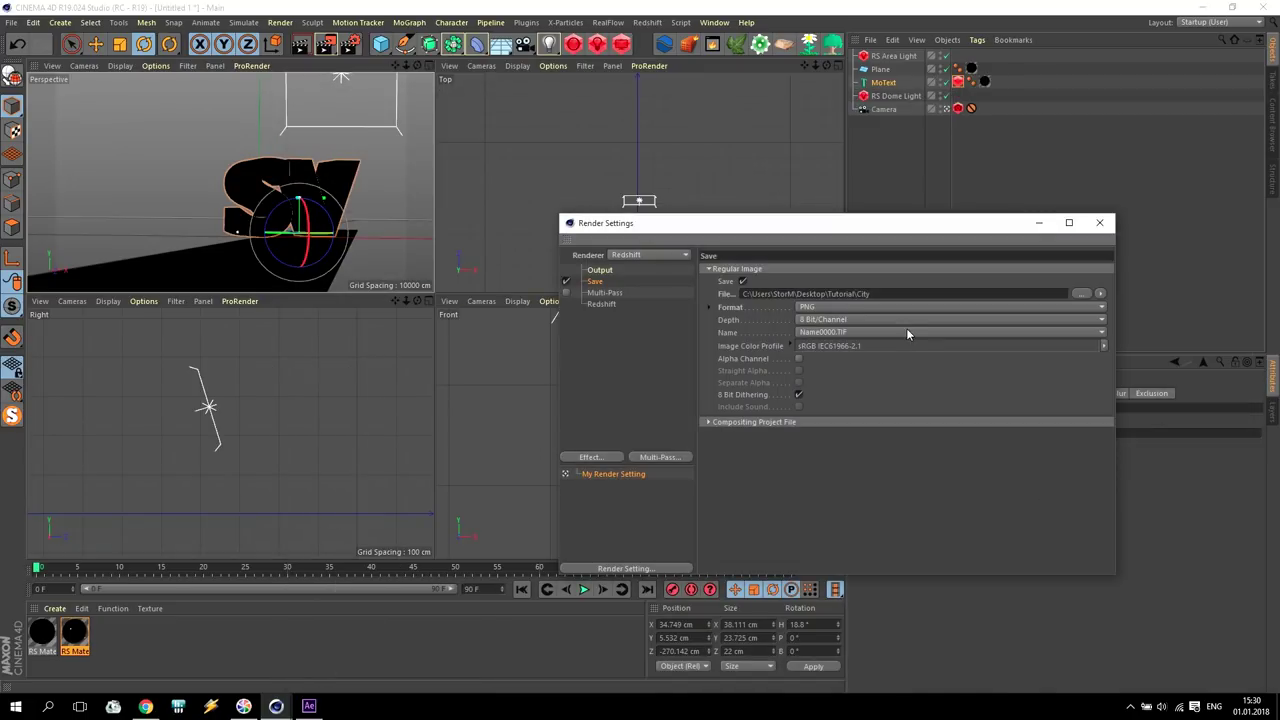
drag(690, 225, 481, 136)
click(392, 217)
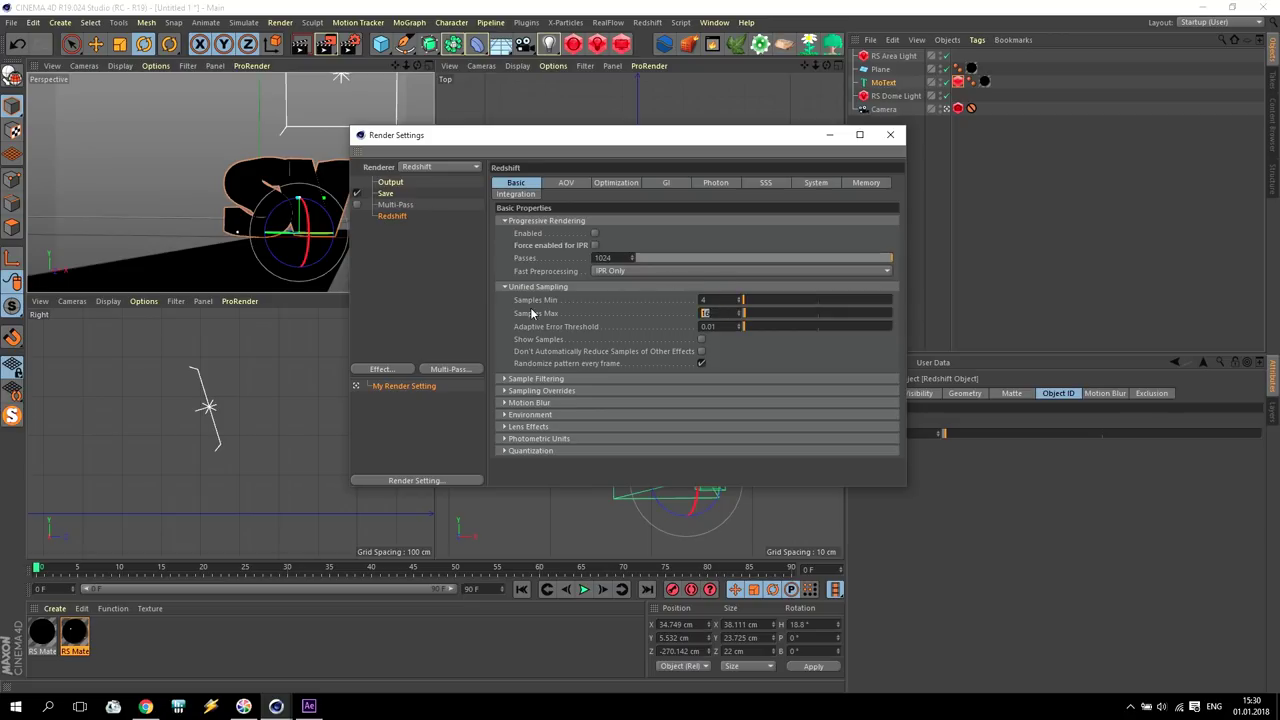
- Set Redshift unified sampling to Samples Min 128 and Samples Max 64
double_click(712, 300)
text(128)
key(Return)
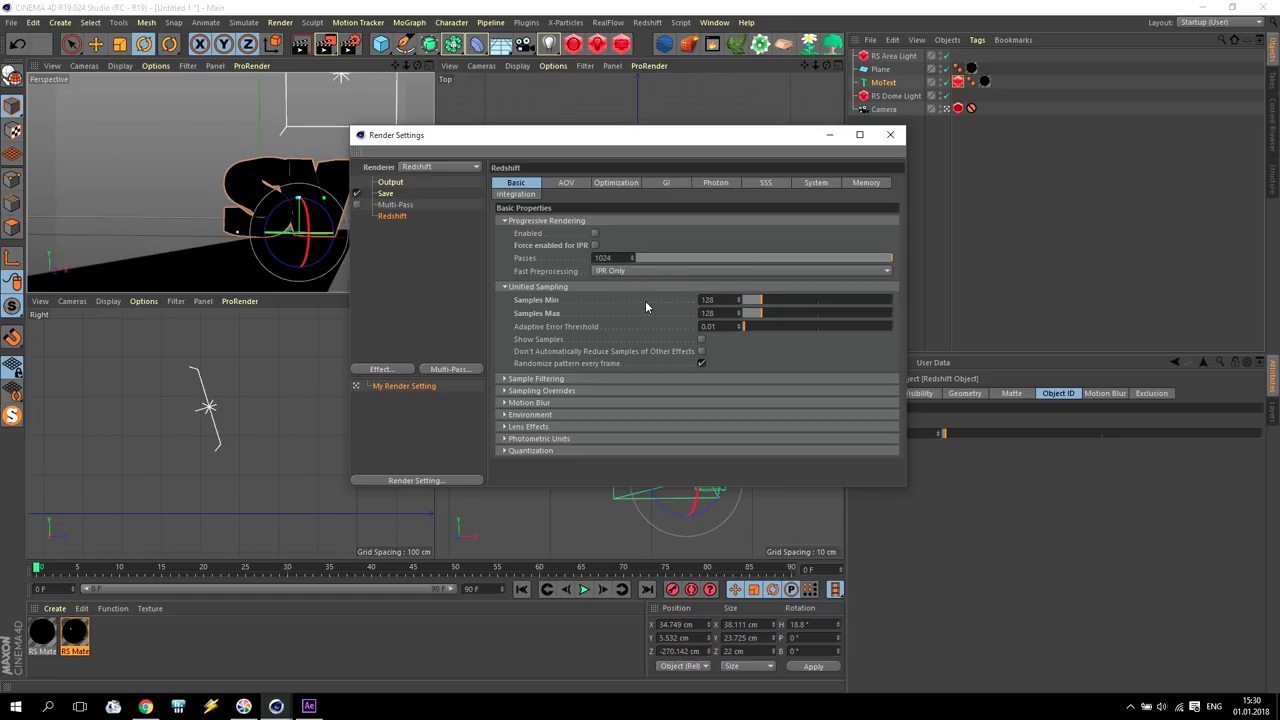
click(605, 313)
text(64)
- Set Redshift's bucket size to 256 and show the AOV settings
click(816, 182)
click(519, 377)
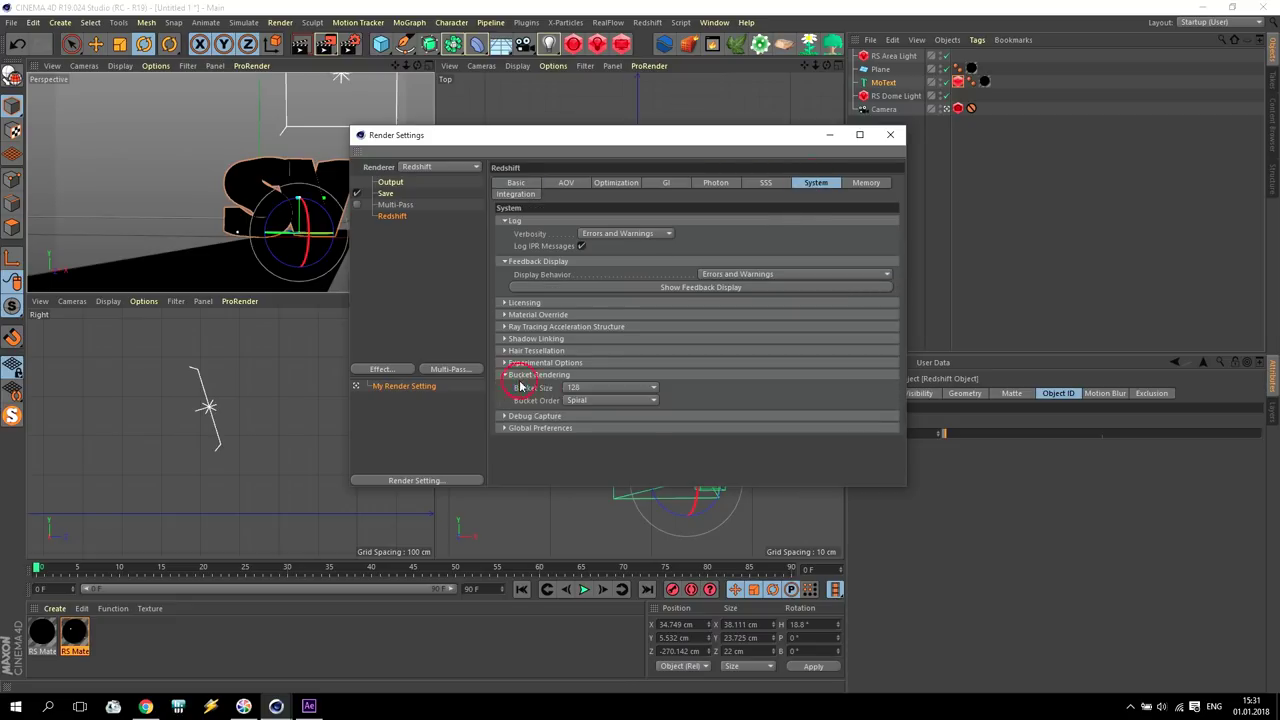
click(596, 387)
click(591, 414)
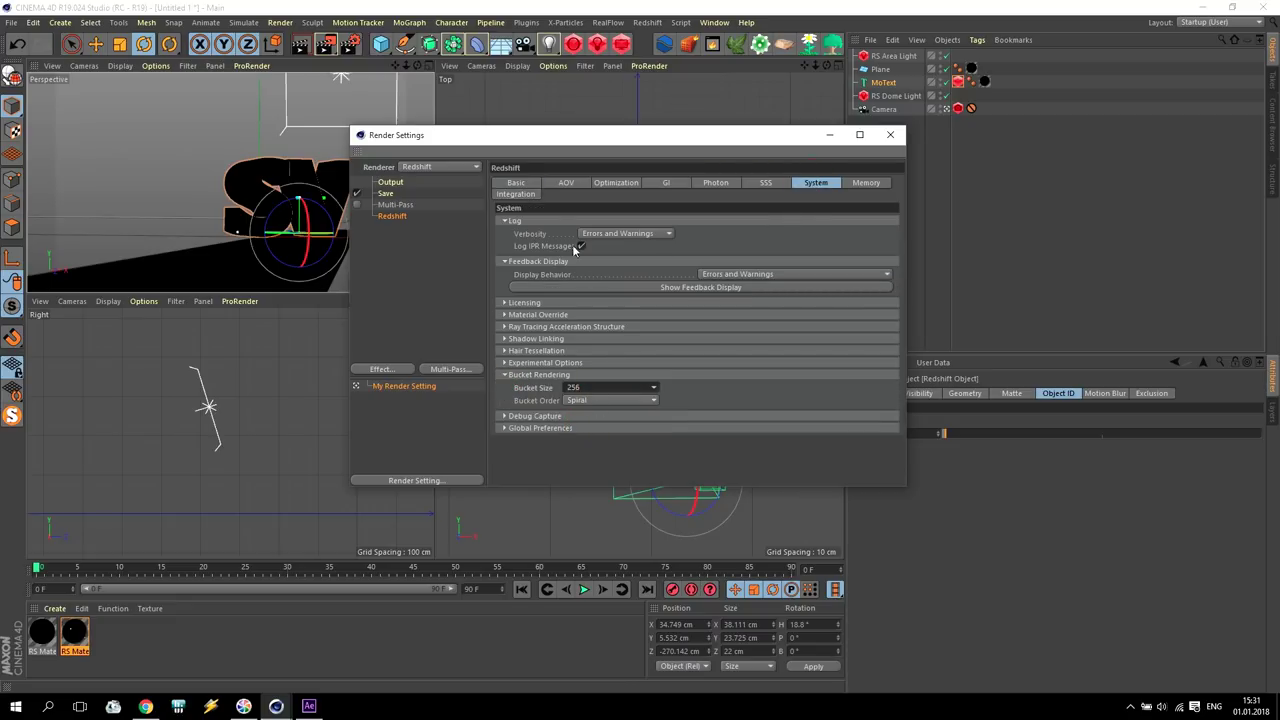
click(563, 183)
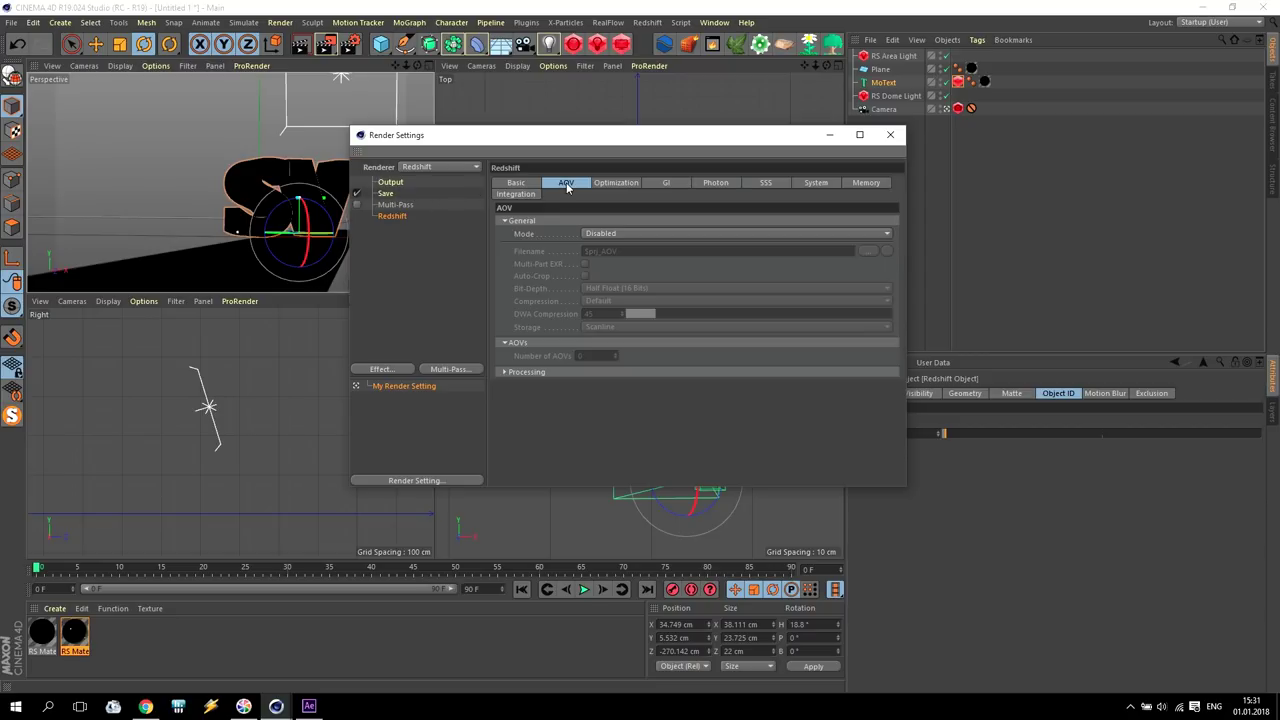
- Enable Redshift AOV output and add two AOV slots
click(608, 236)
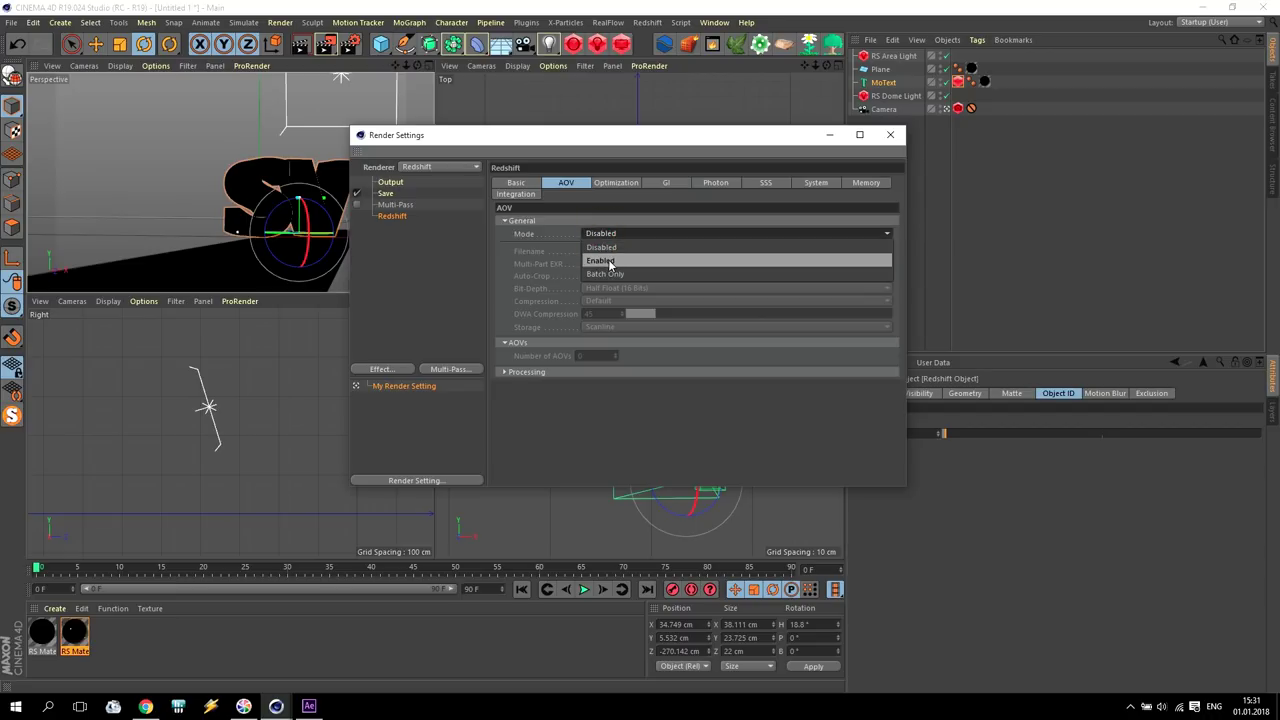
click(603, 261)
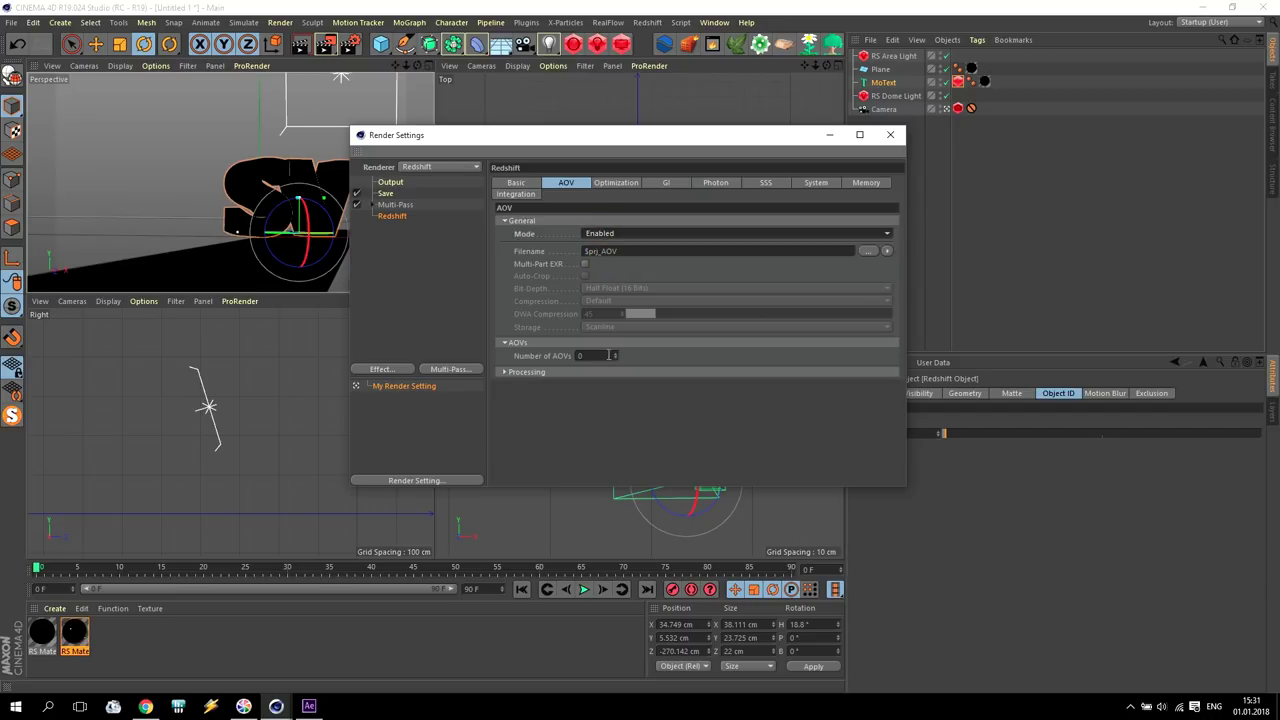
drag(680, 143, 835, 230)
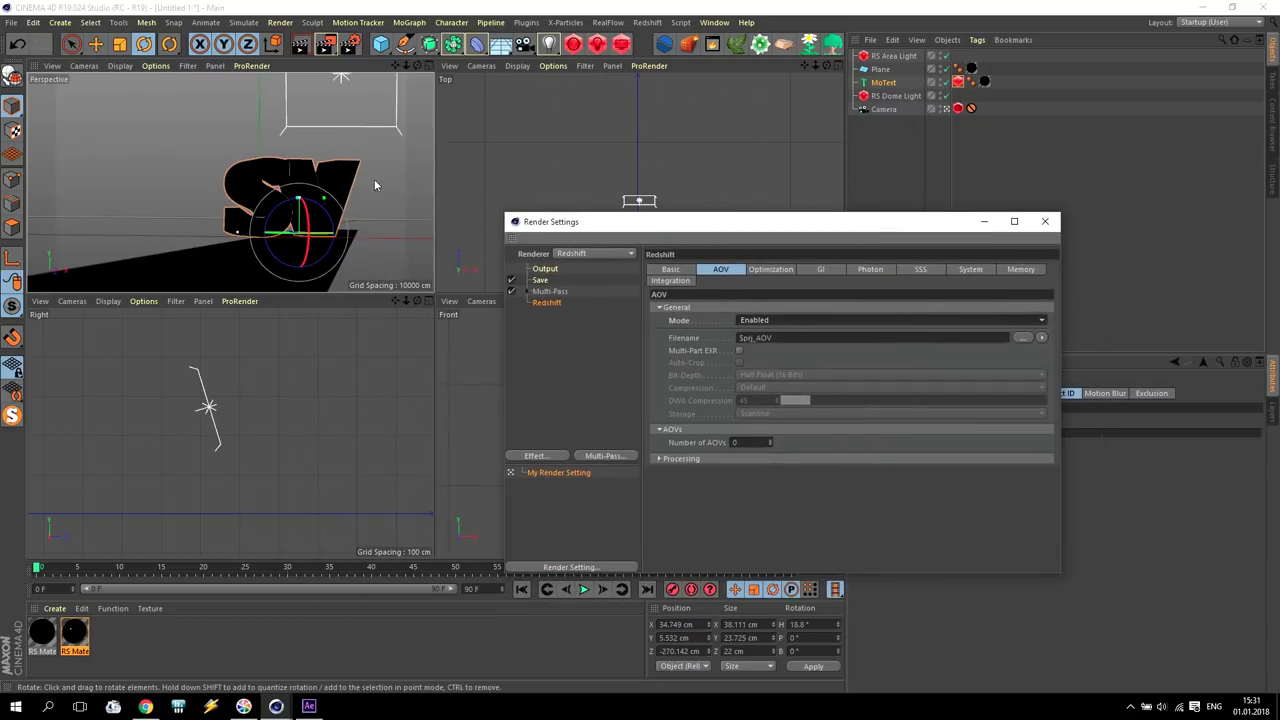
click(770, 441)
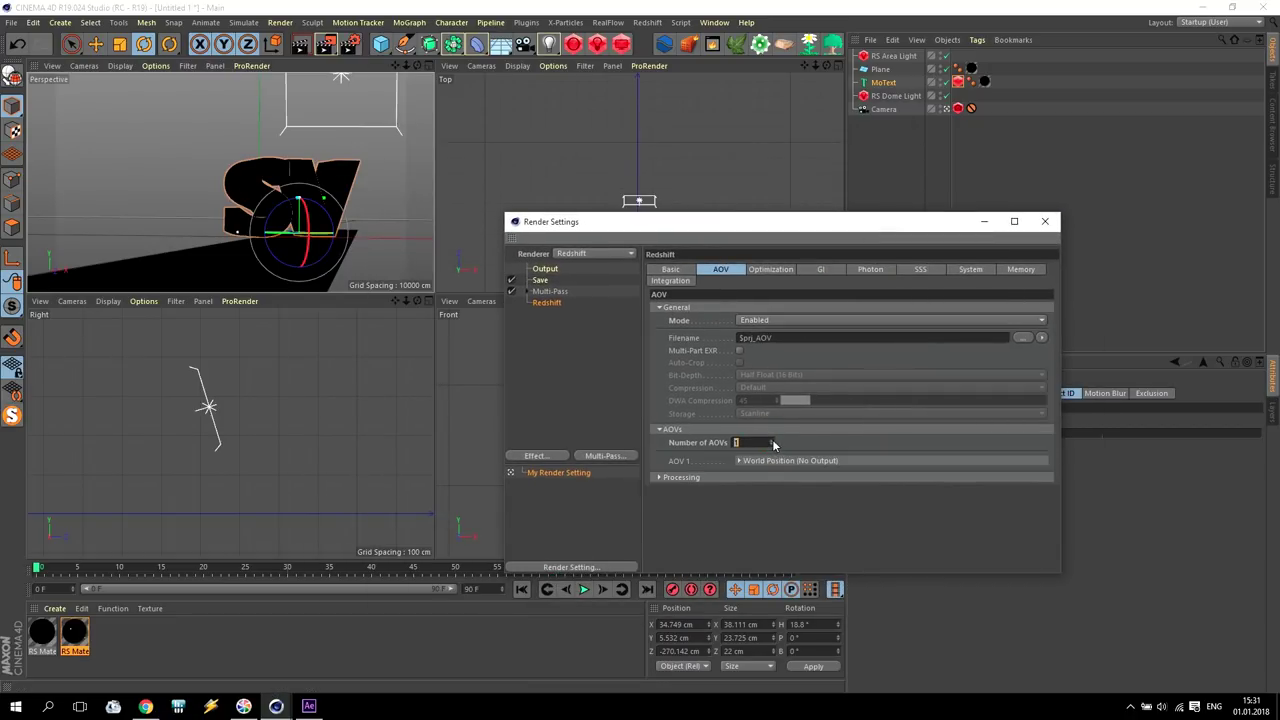
click(773, 444)
drag(771, 226, 662, 97)
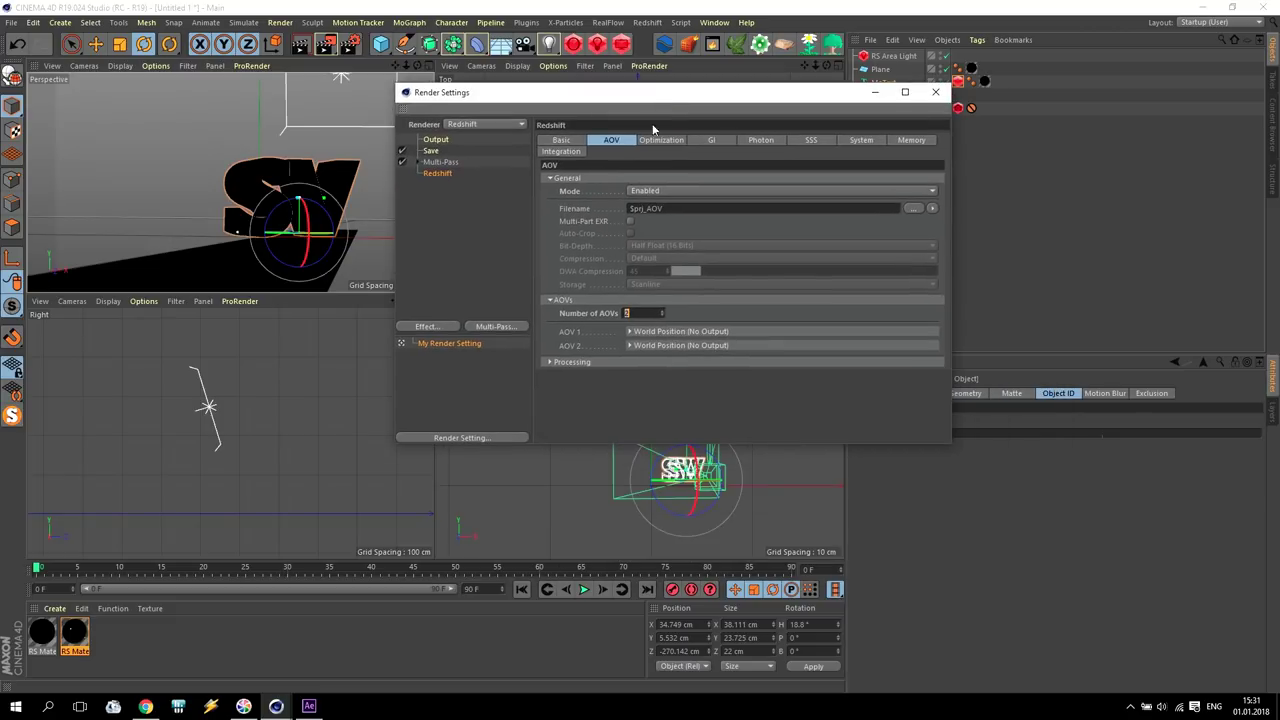
- Make the first AOV an ObjectID pass named 'Text ID'
click(651, 337)
click(695, 358)
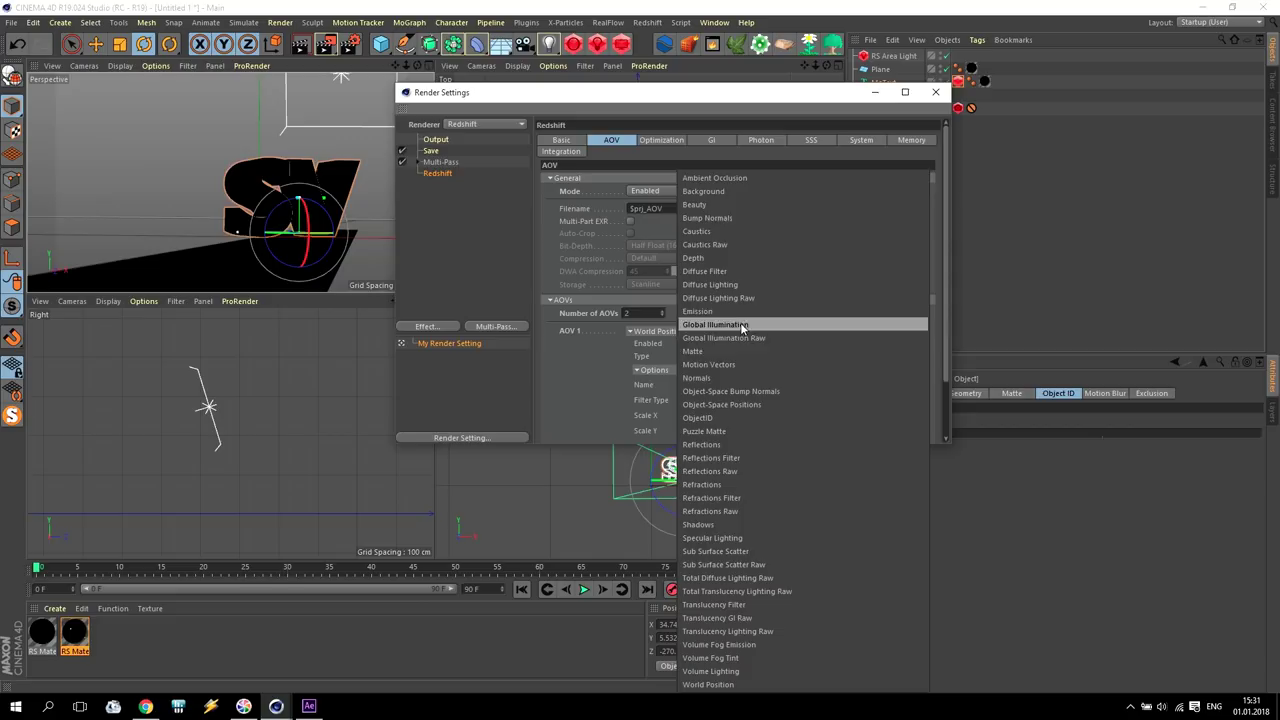
click(716, 420)
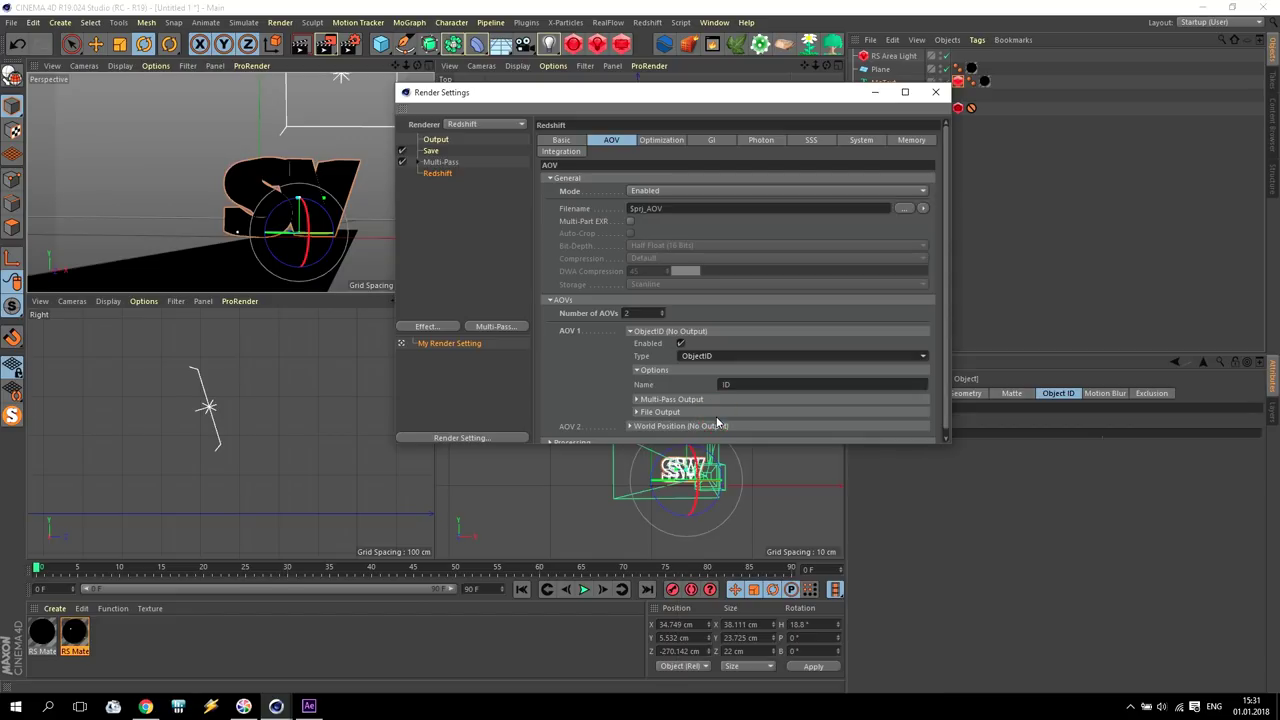
click(718, 356)
click(589, 364)
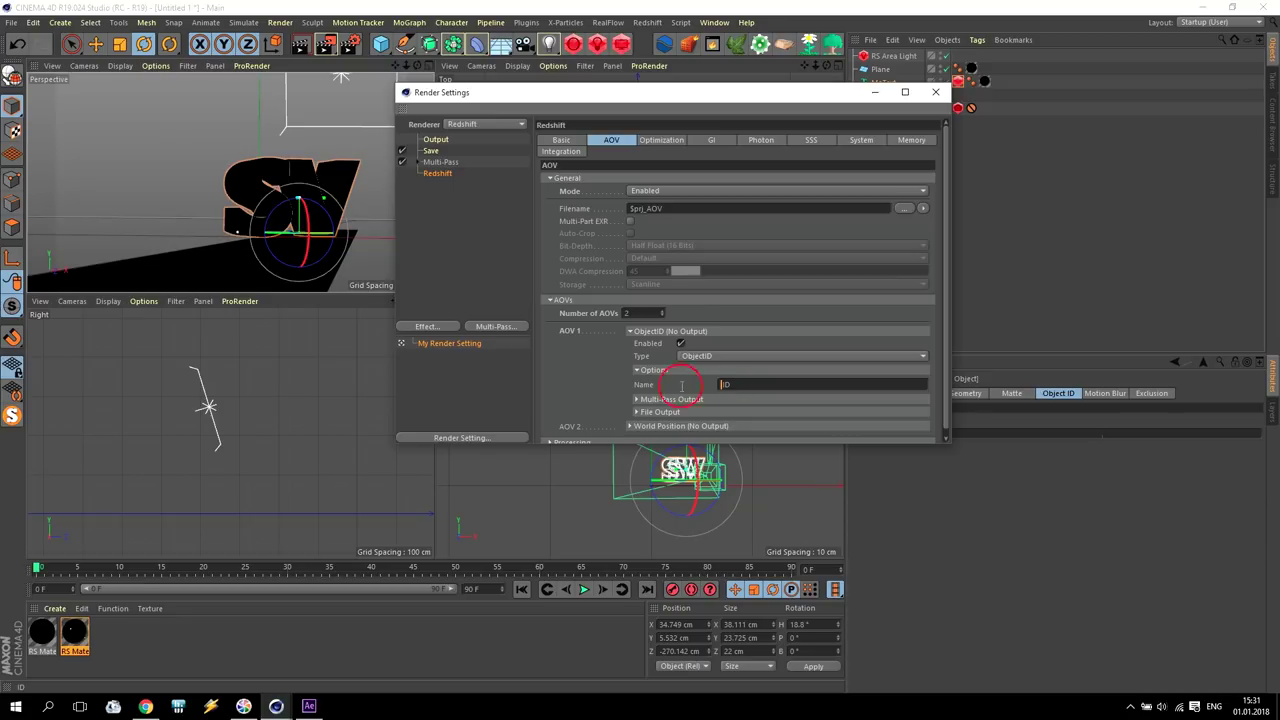
text(Text)
key(Return)
text(ID)
- Turn on multi-pass output and file output for the Text ID pass
drag(943, 445, 950, 600)
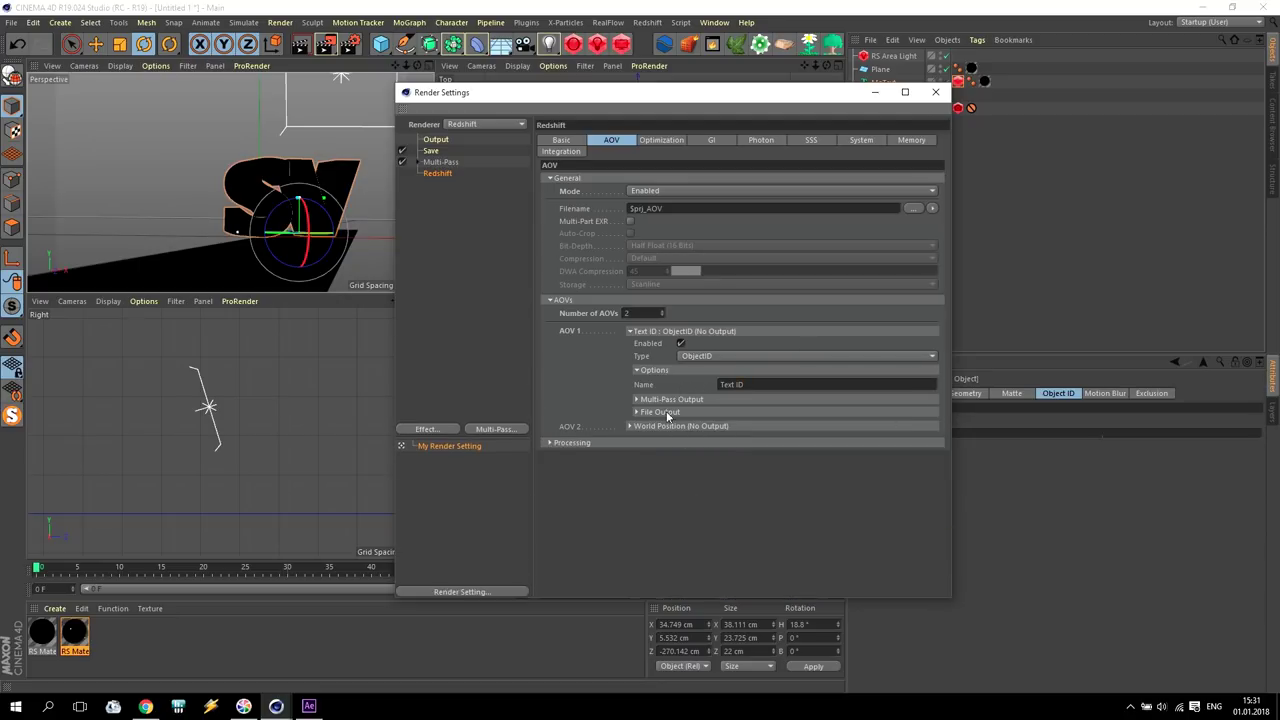
click(637, 399)
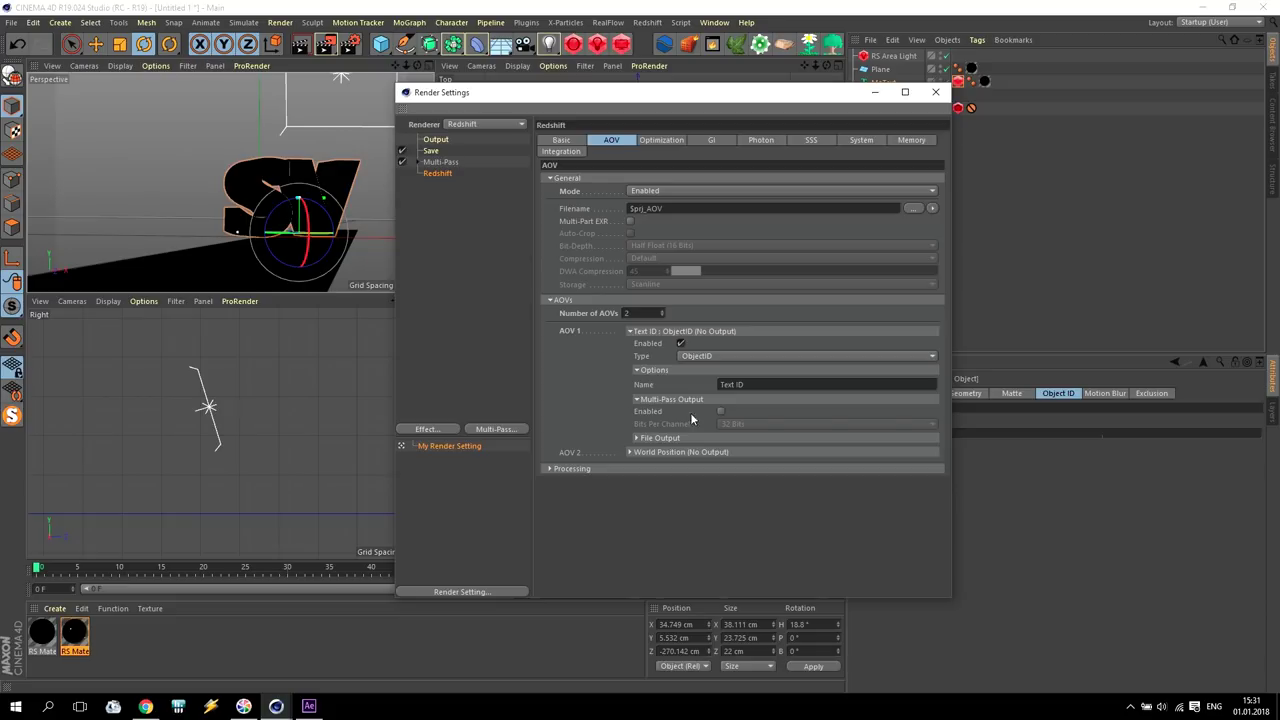
click(721, 411)
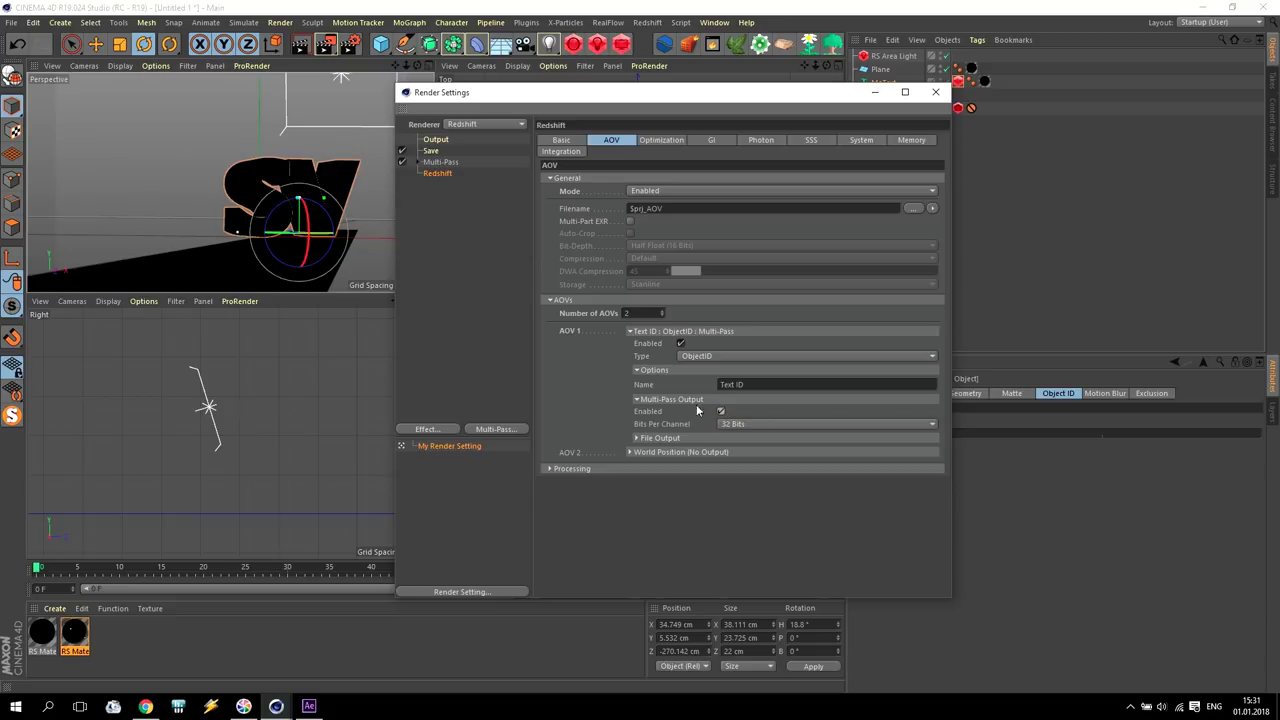
click(638, 399)
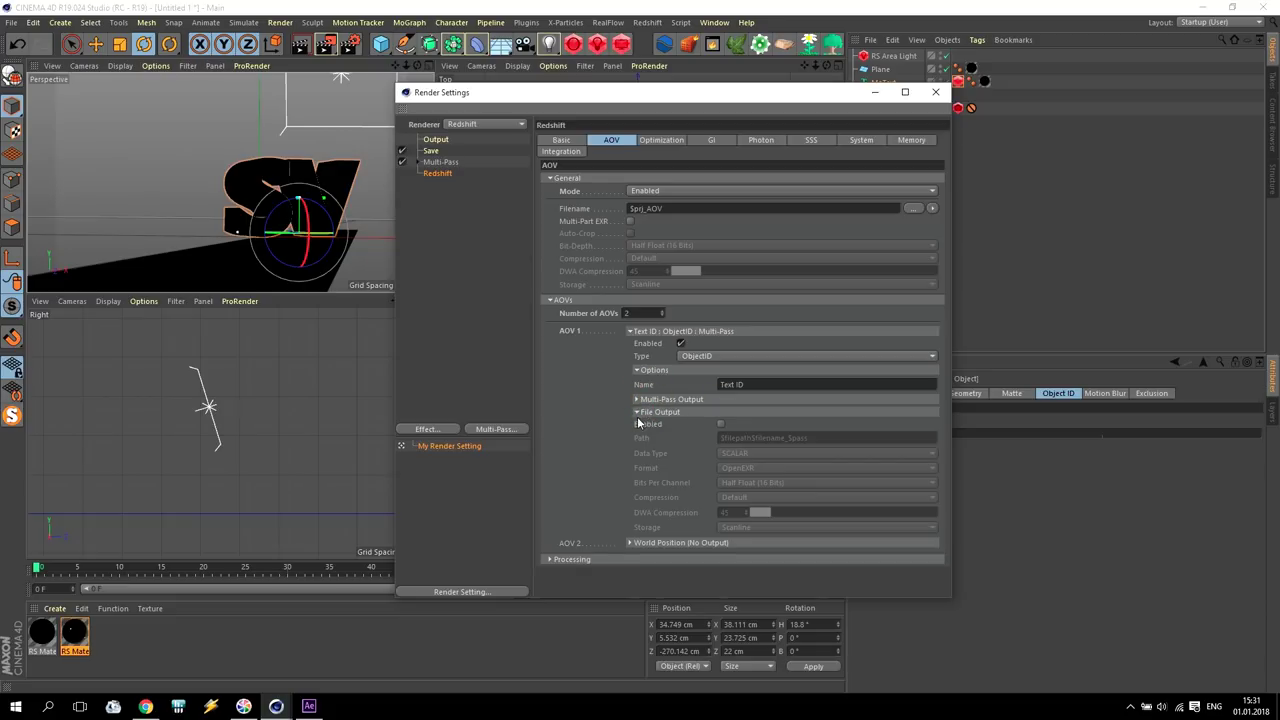
click(720, 423)
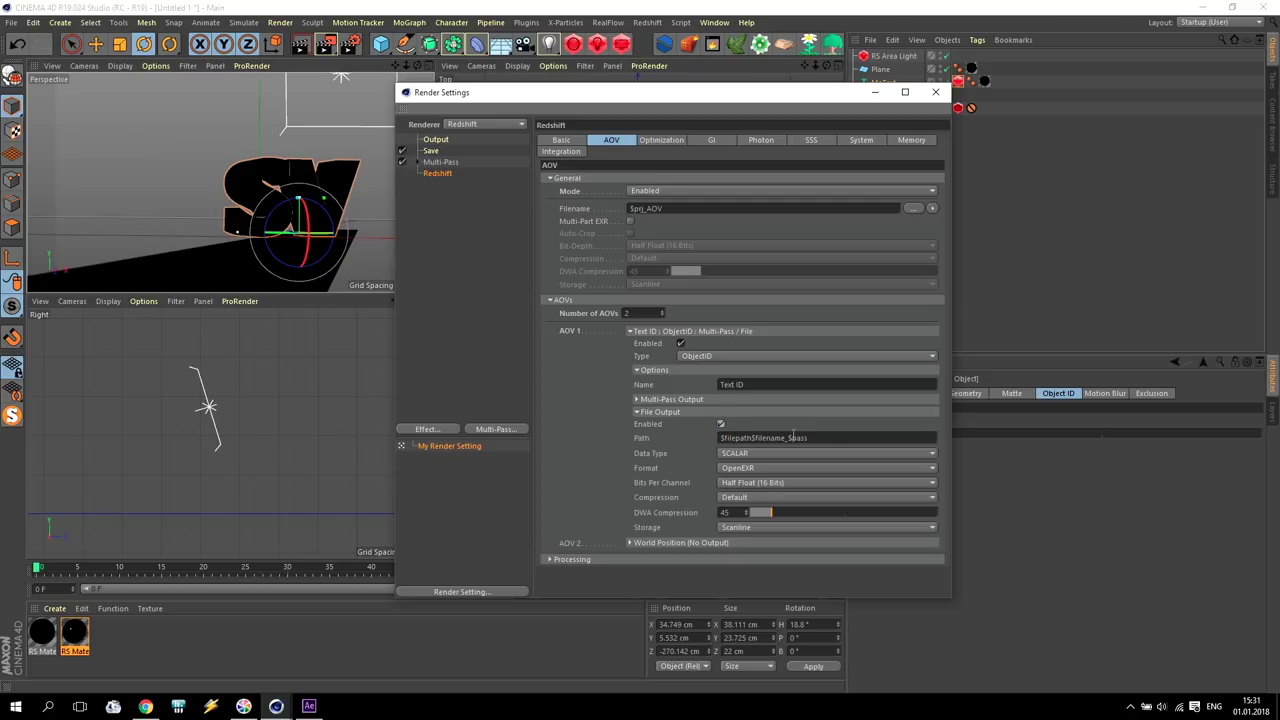
- Set the Text ID file path to 'Text ID Path', format PNG, 16 Bits
drag(826, 437, 681, 444)
text(Text ID Path)
click(731, 469)
click(742, 507)
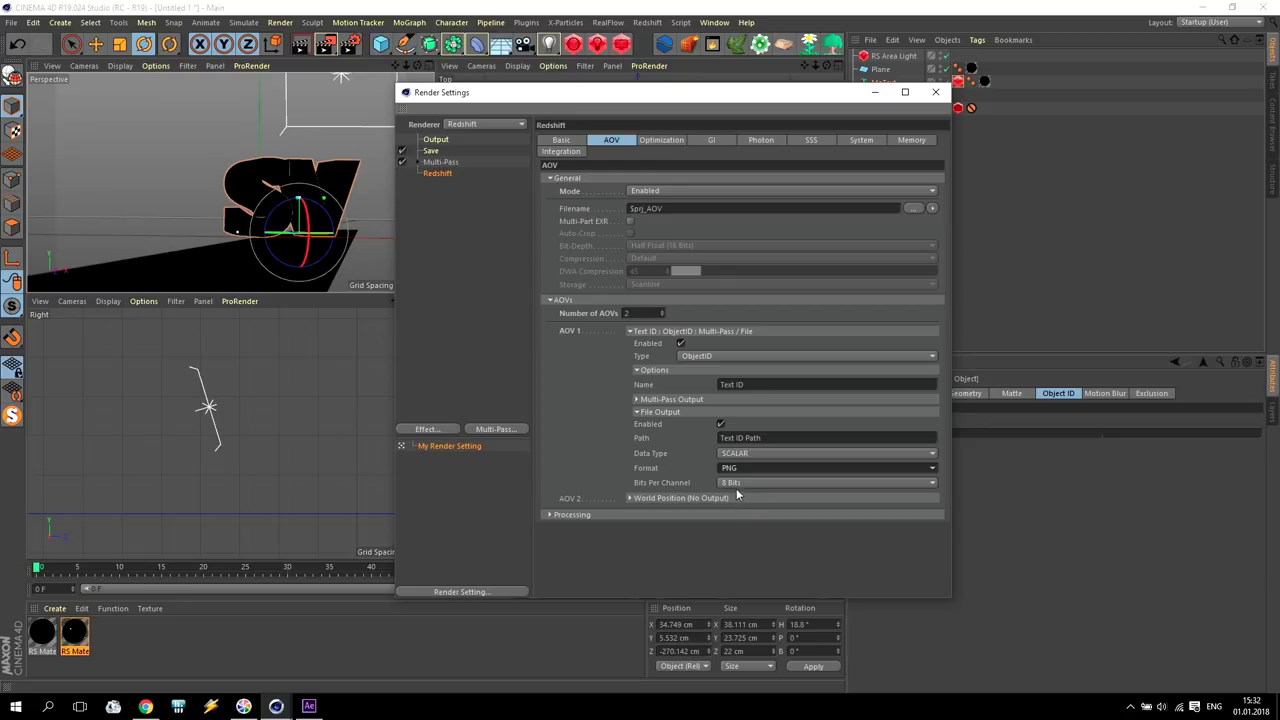
click(736, 485)
click(742, 510)
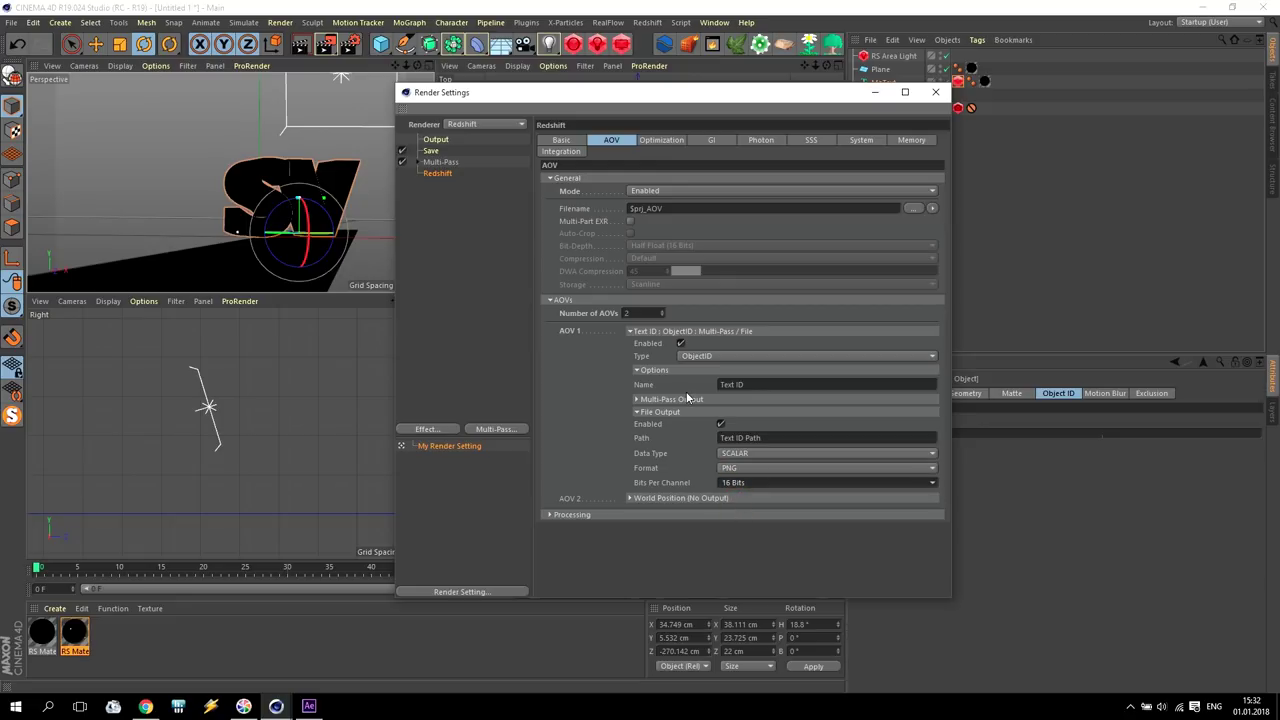
click(629, 497)
- Make the second AOV a Depth pass with multi-pass and file output enabled
click(700, 523)
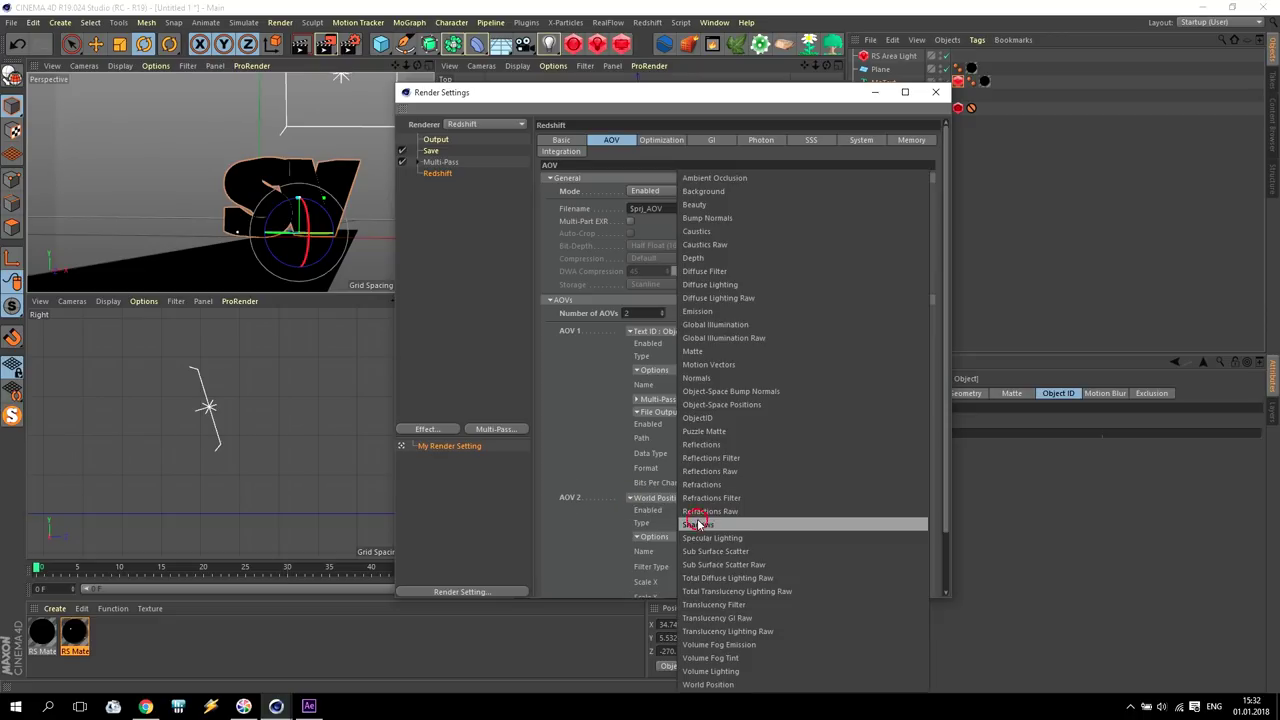
click(693, 258)
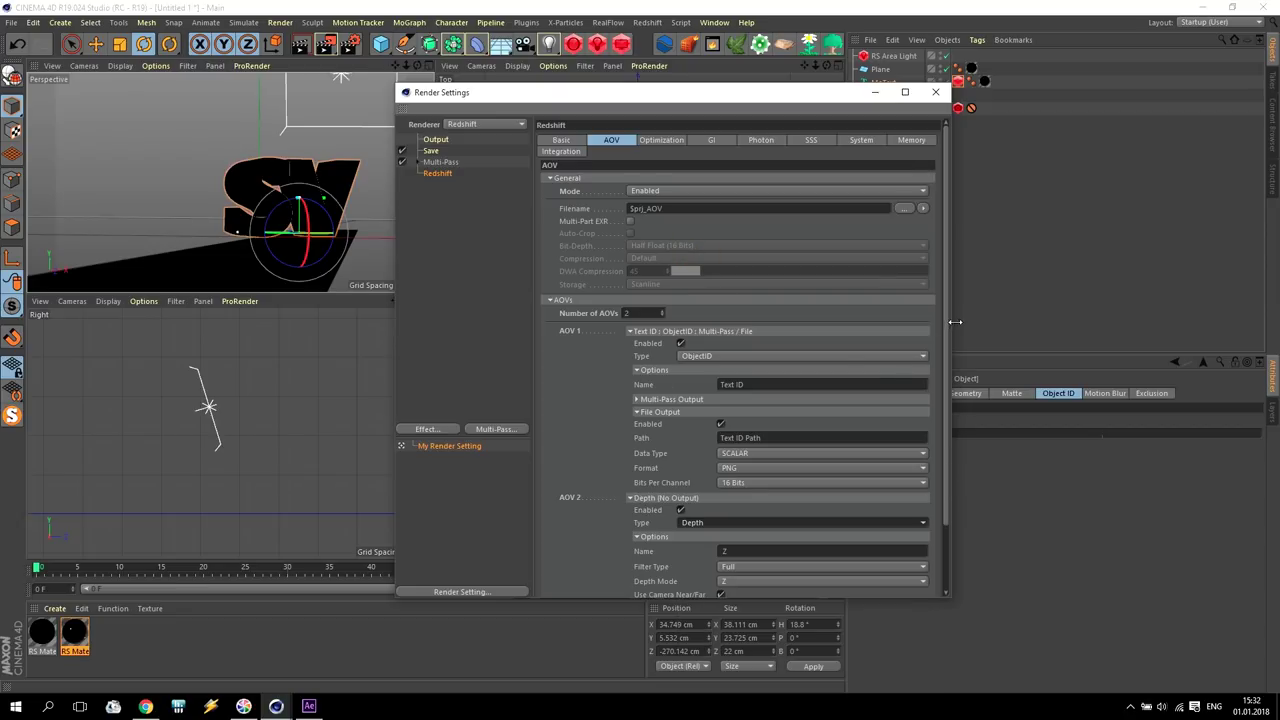
drag(945, 313, 962, 400)
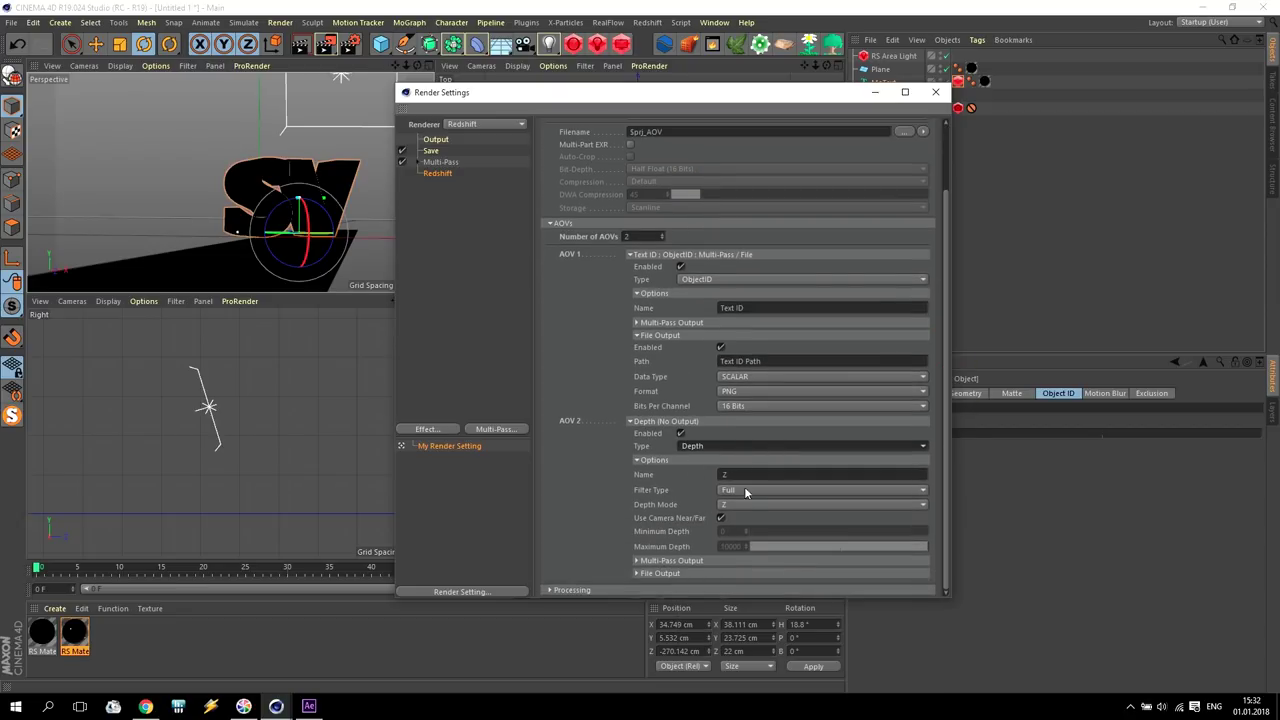
click(637, 562)
click(721, 572)
click(948, 573)
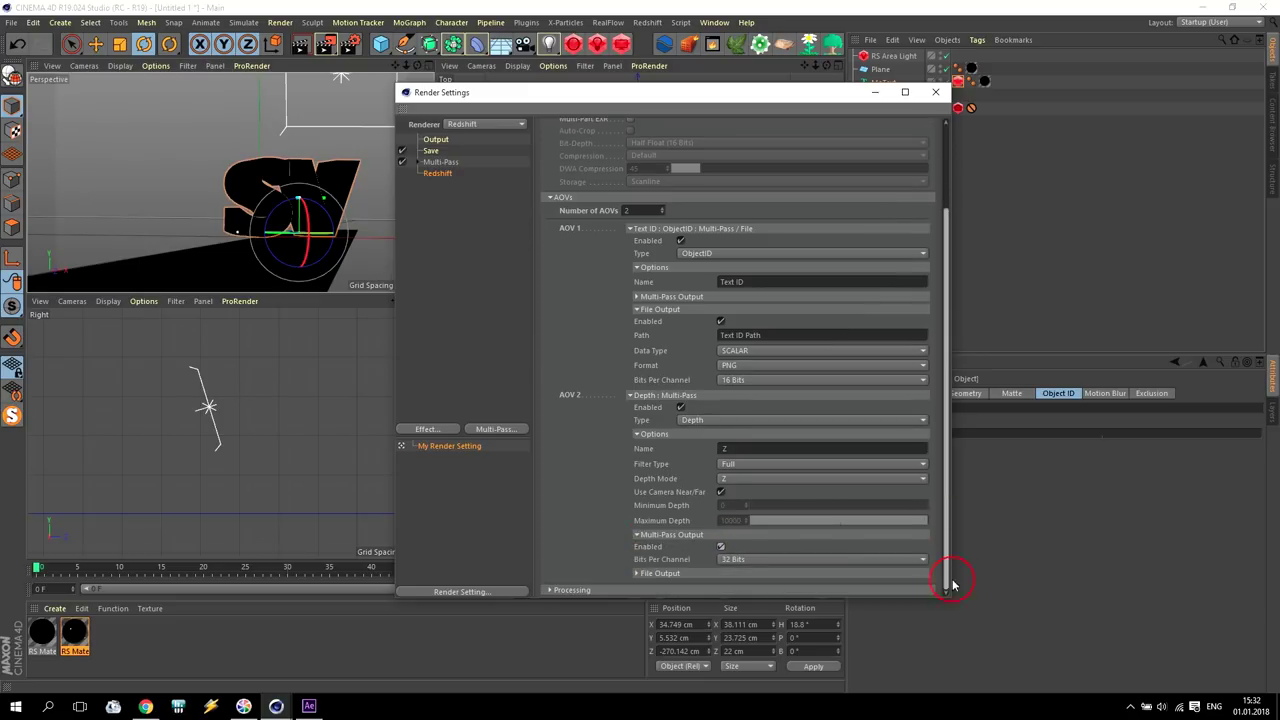
click(636, 574)
click(721, 585)
- Save the Depth pass as 16-bit PNG and close the render settings
drag(947, 440, 960, 551)
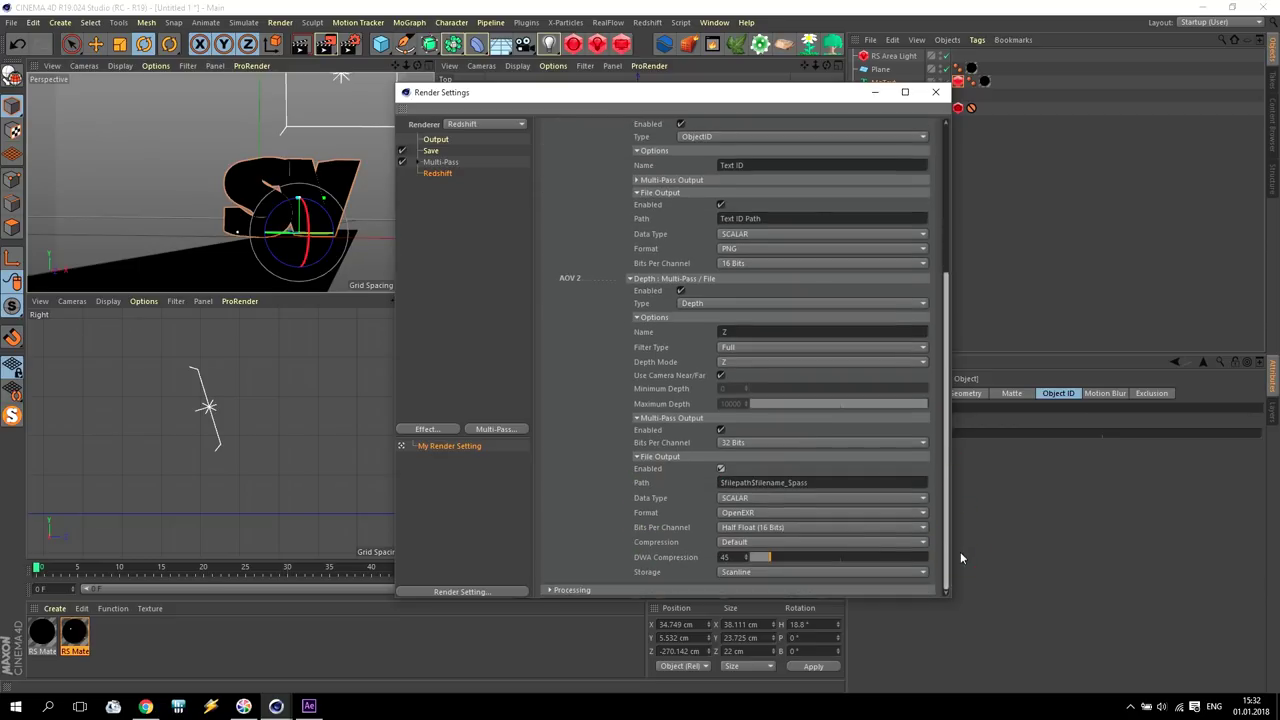
click(754, 512)
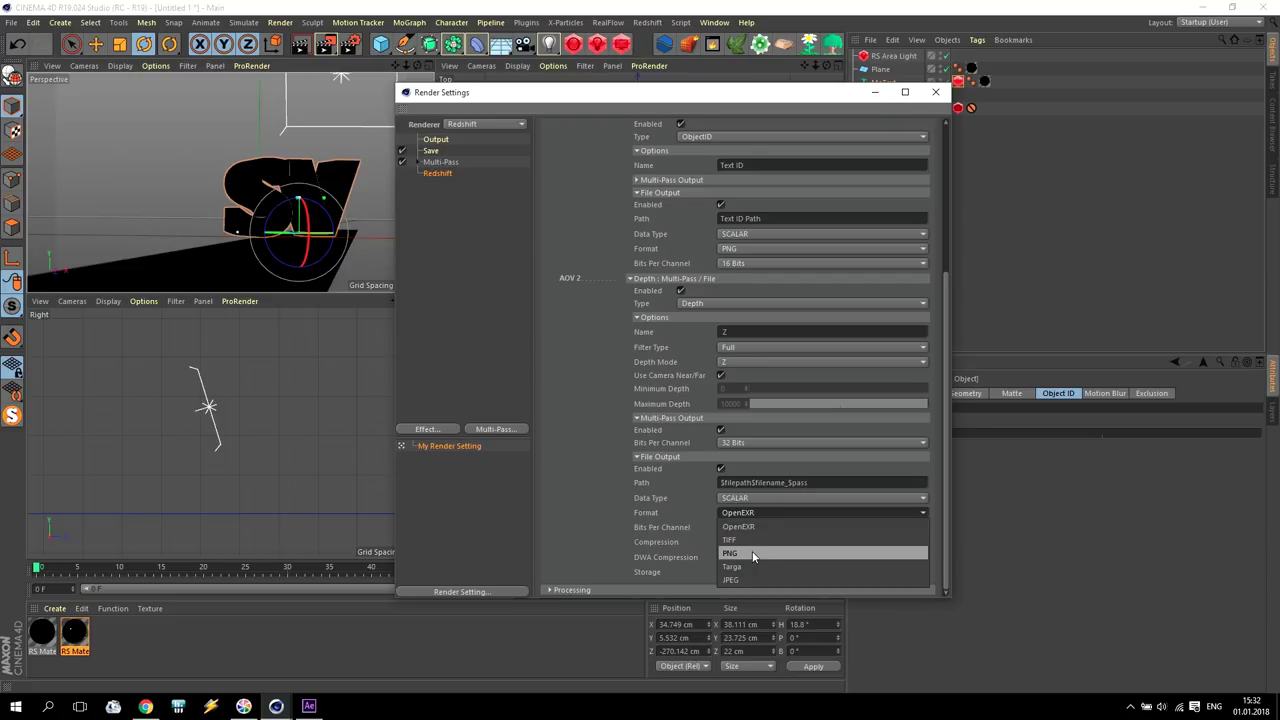
click(755, 553)
click(738, 572)
click(741, 598)
click(760, 557)
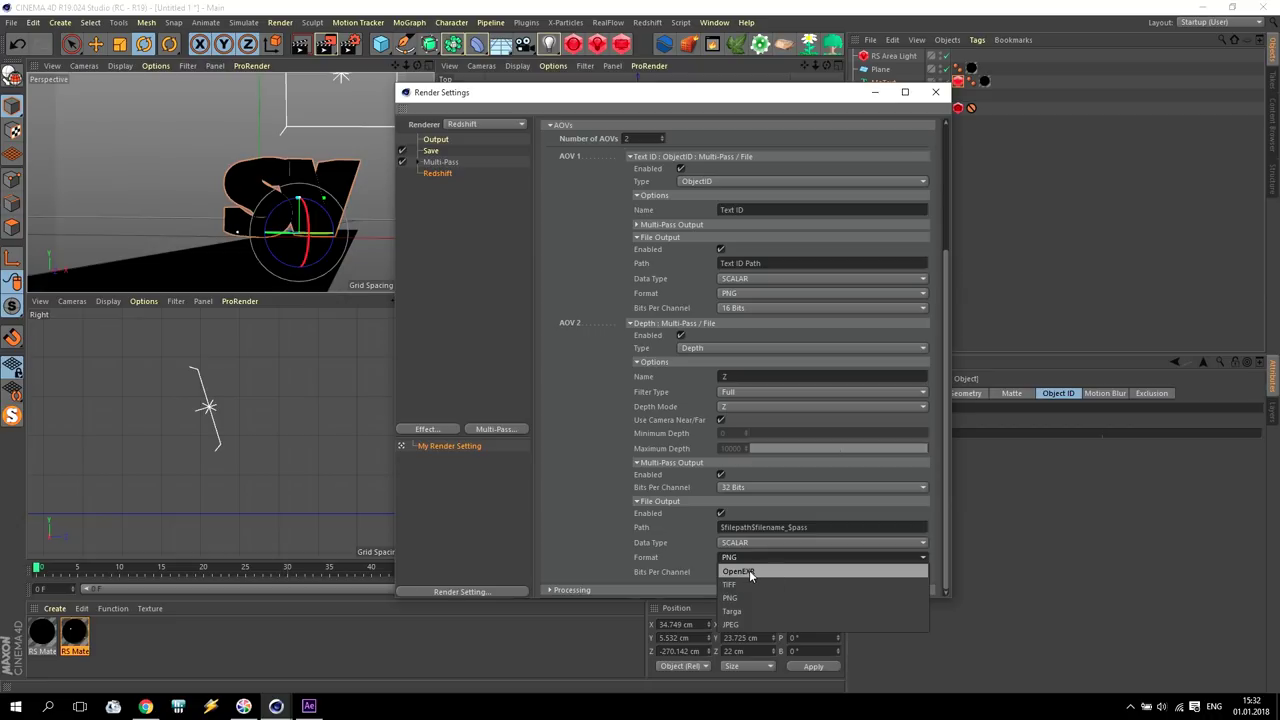
click(731, 597)
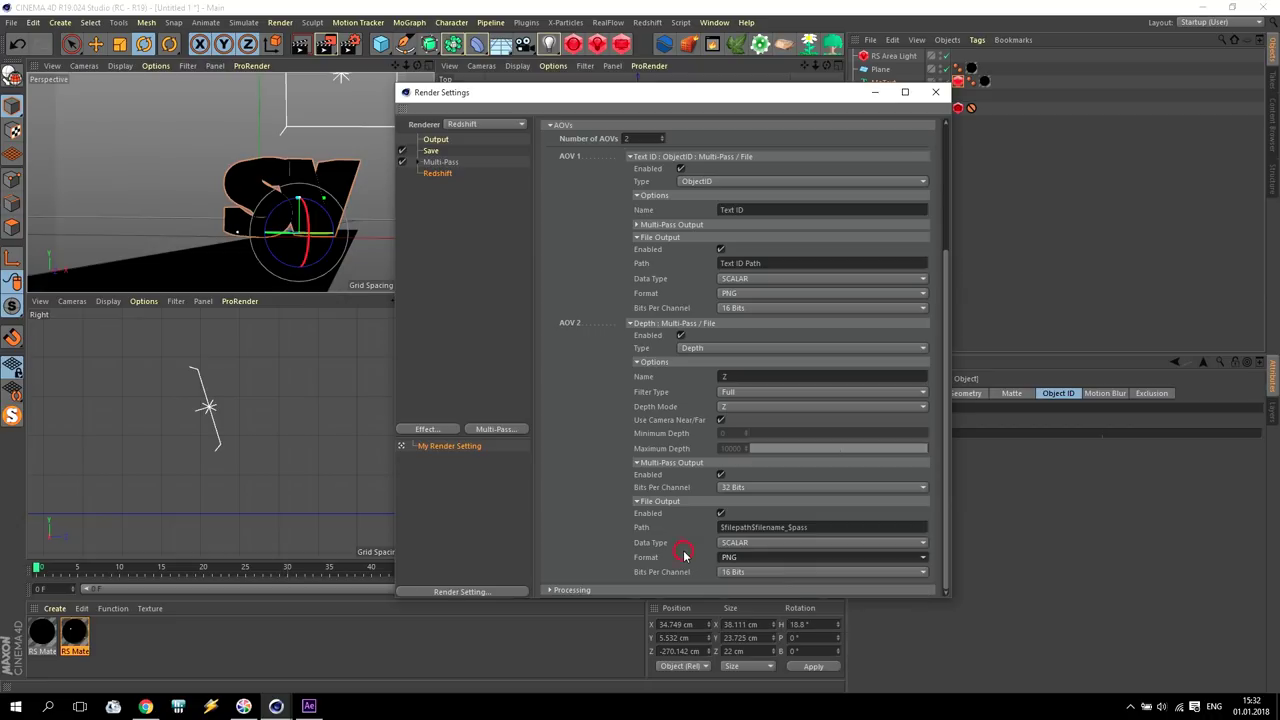
click(948, 493)
click(935, 92)
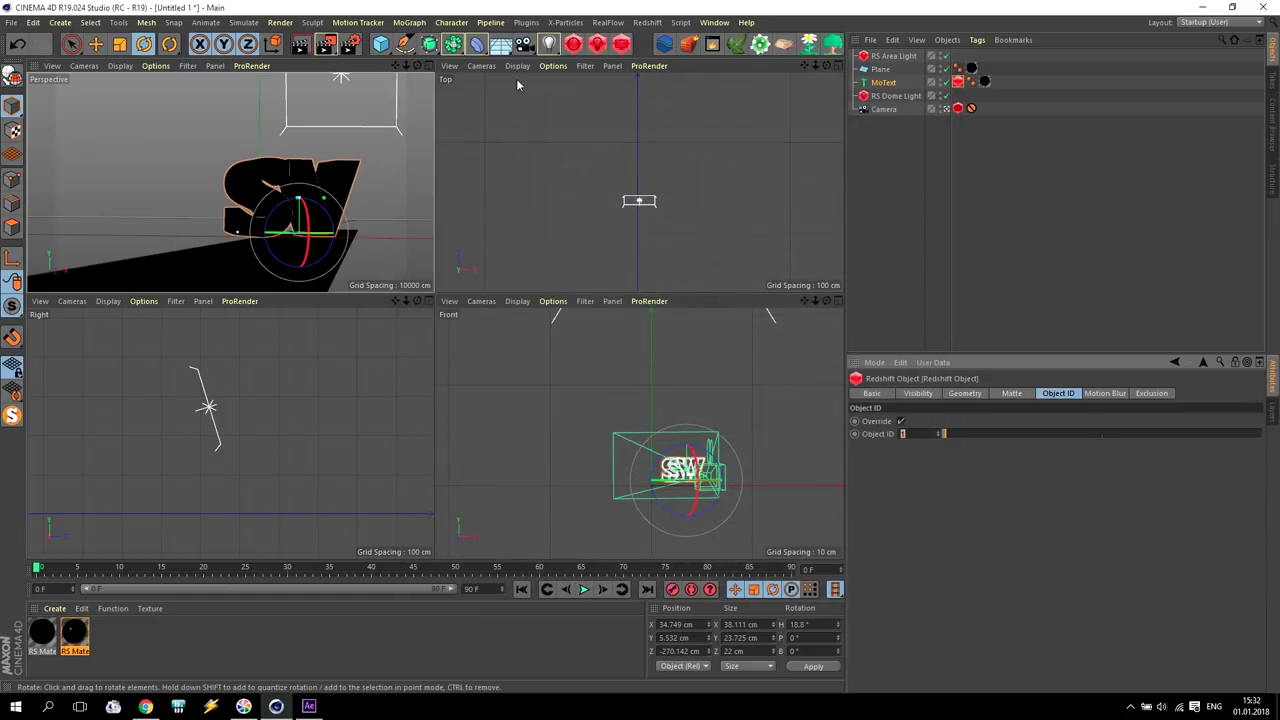
- Render to the Picture Viewer and inspect the Object Buffer 0 and Depth single-pass layers
click(327, 44)
click(770, 130)
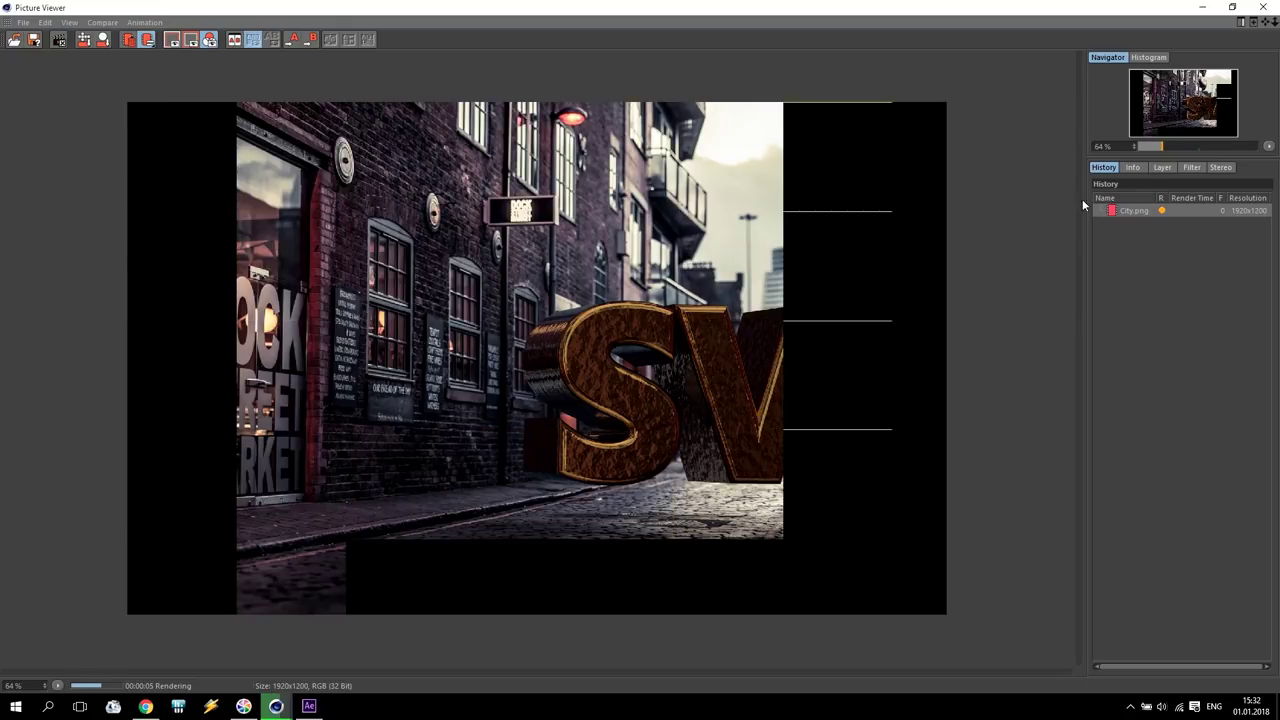
click(1164, 167)
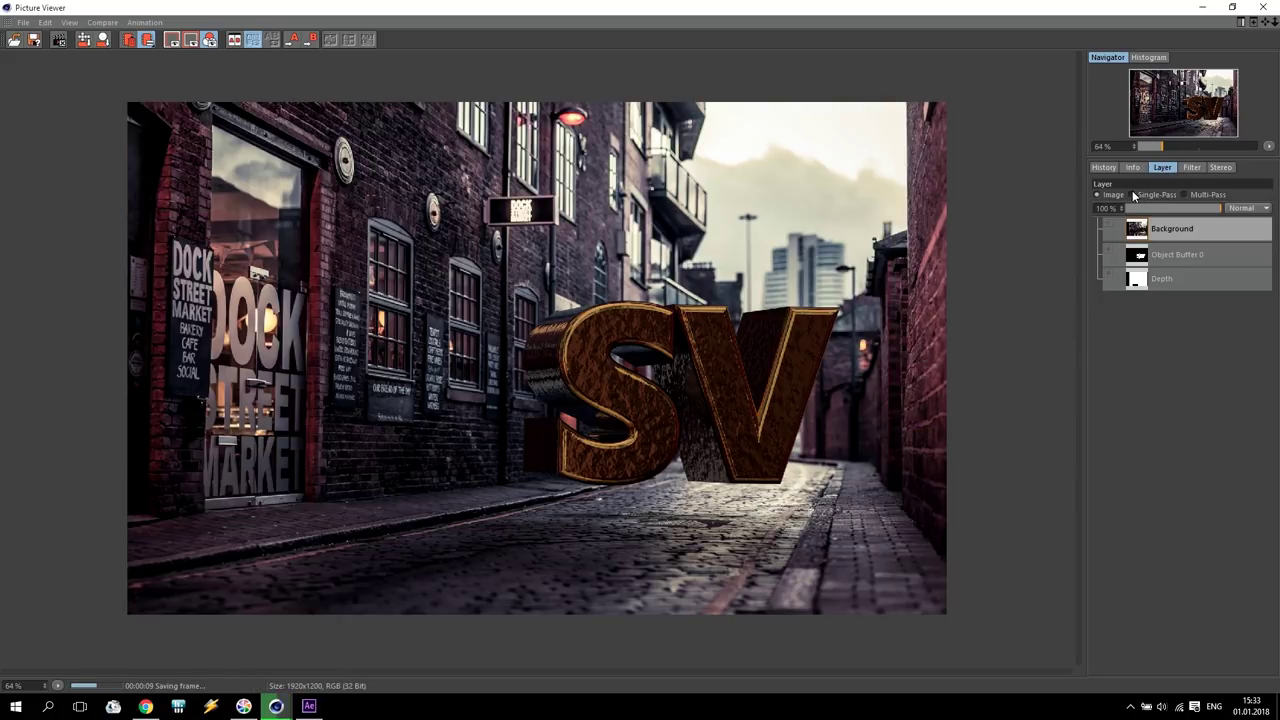
click(1152, 196)
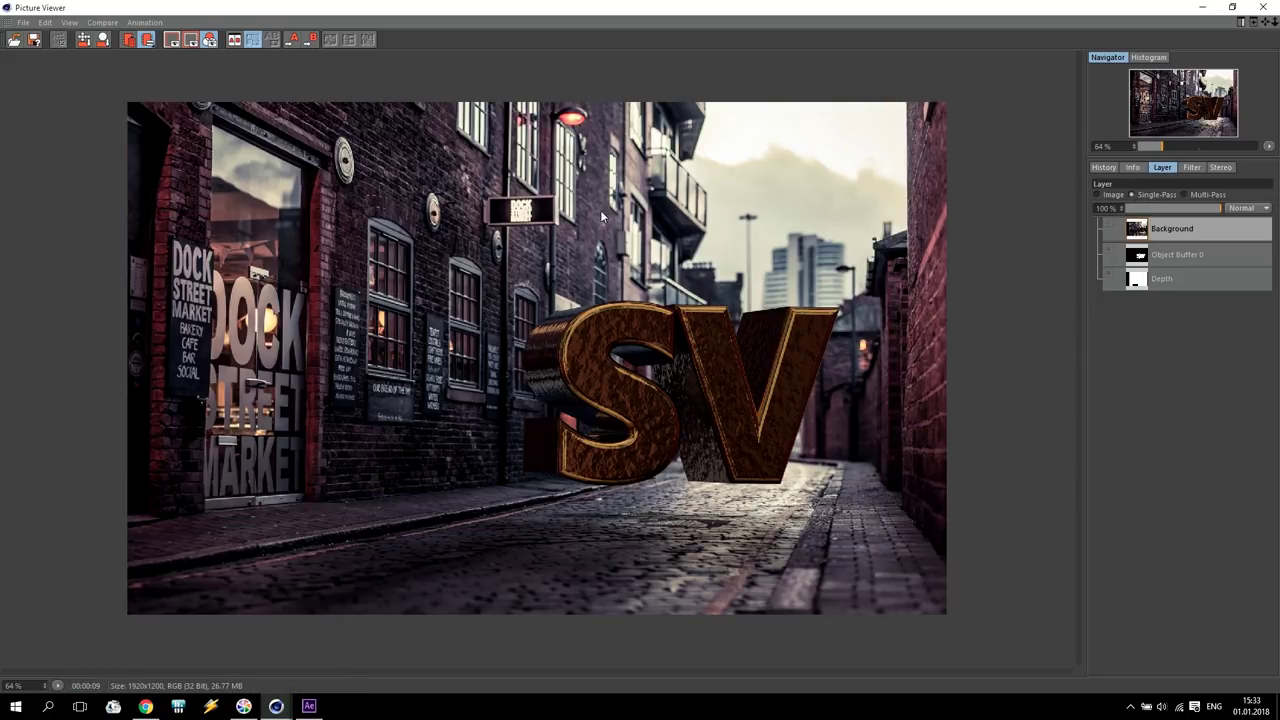
click(1174, 258)
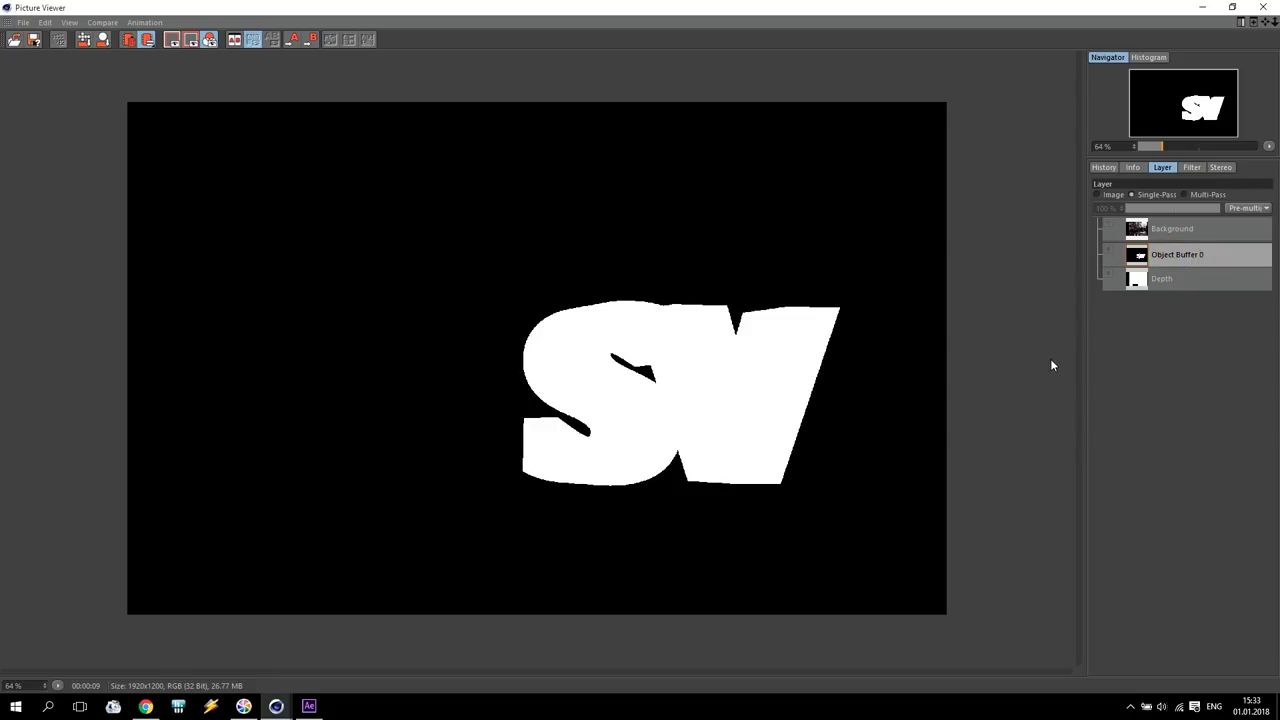
click(1178, 282)
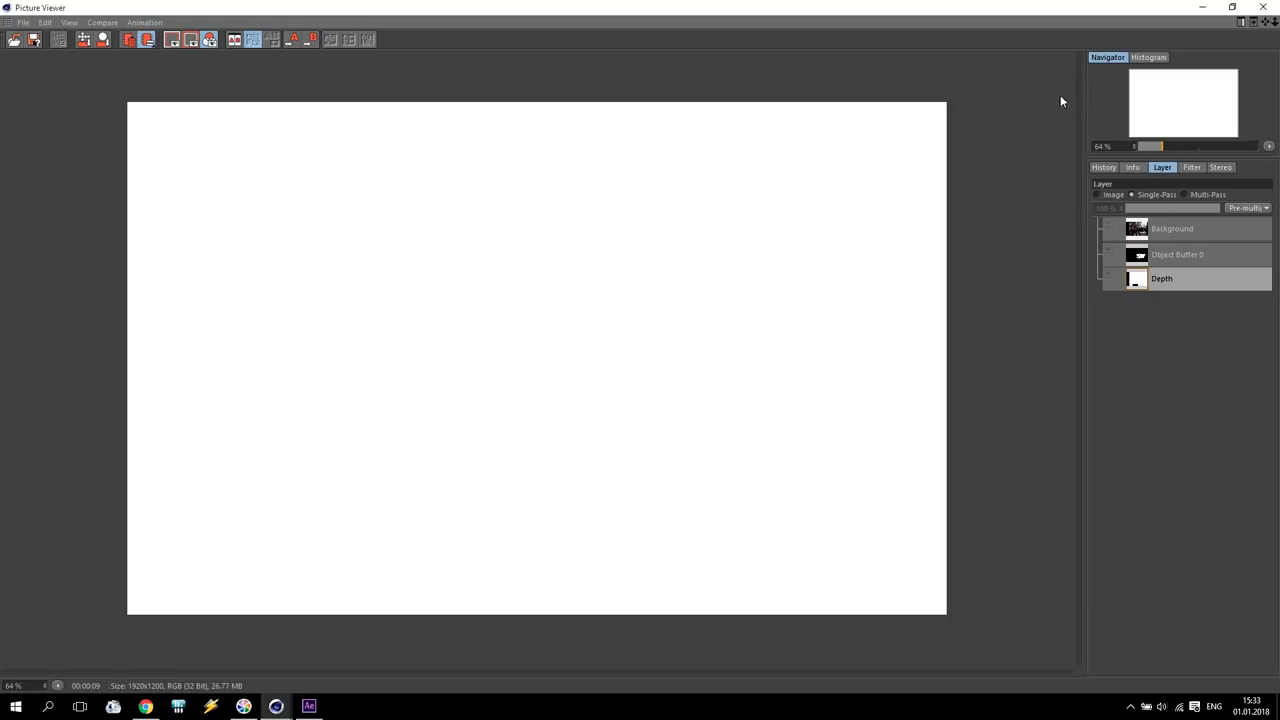
click(1207, 8)
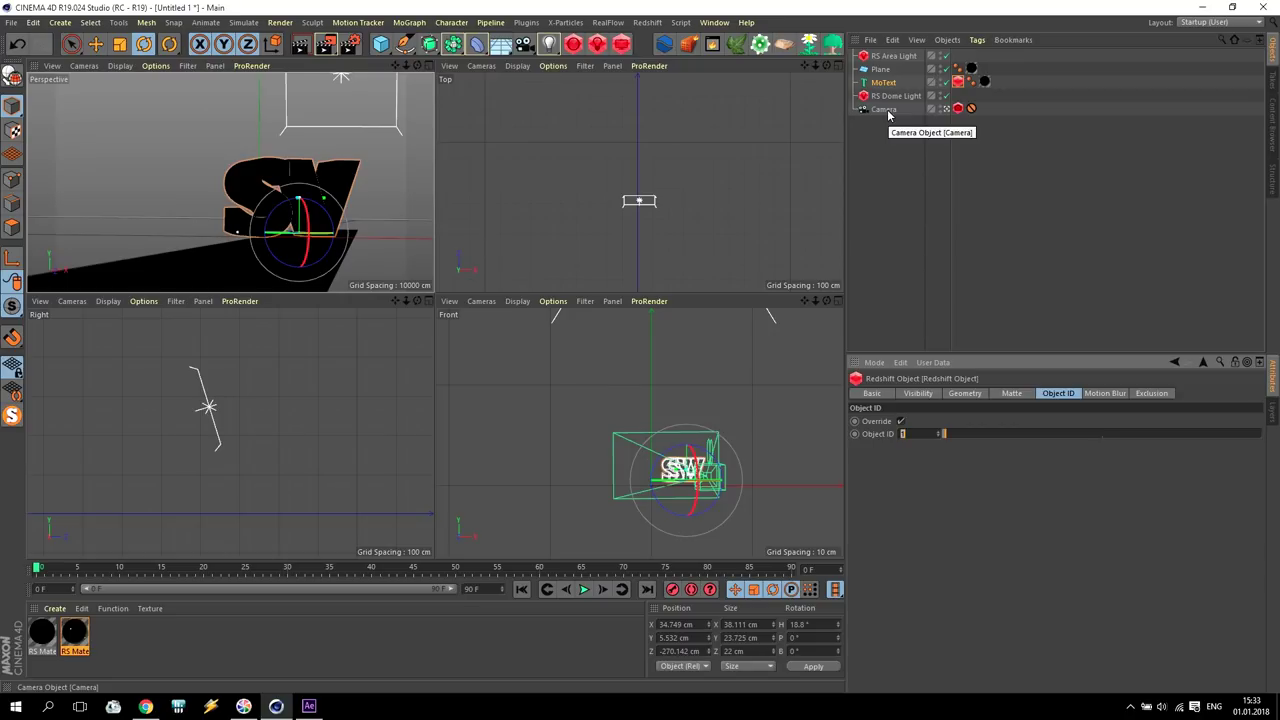
- Enable the Camera's far clipping, with near clipping 326 cm and far clipping 9835 cm
click(886, 110)
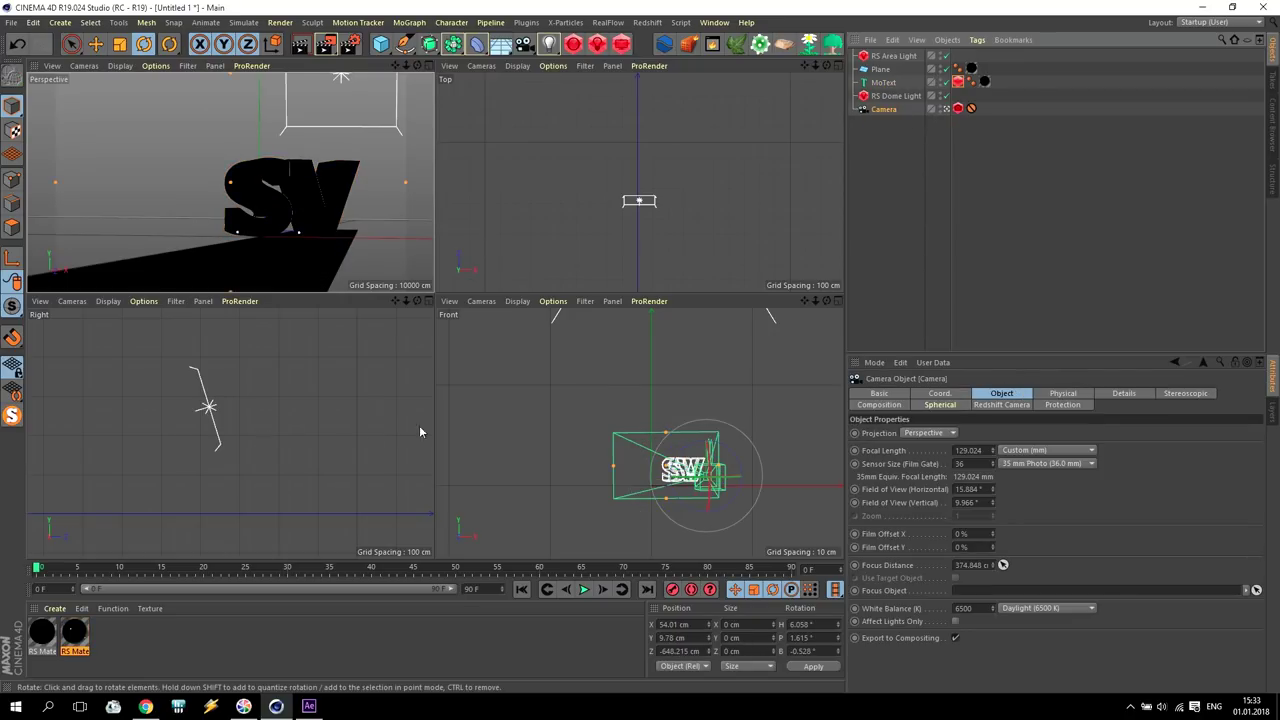
middle_click(317, 215)
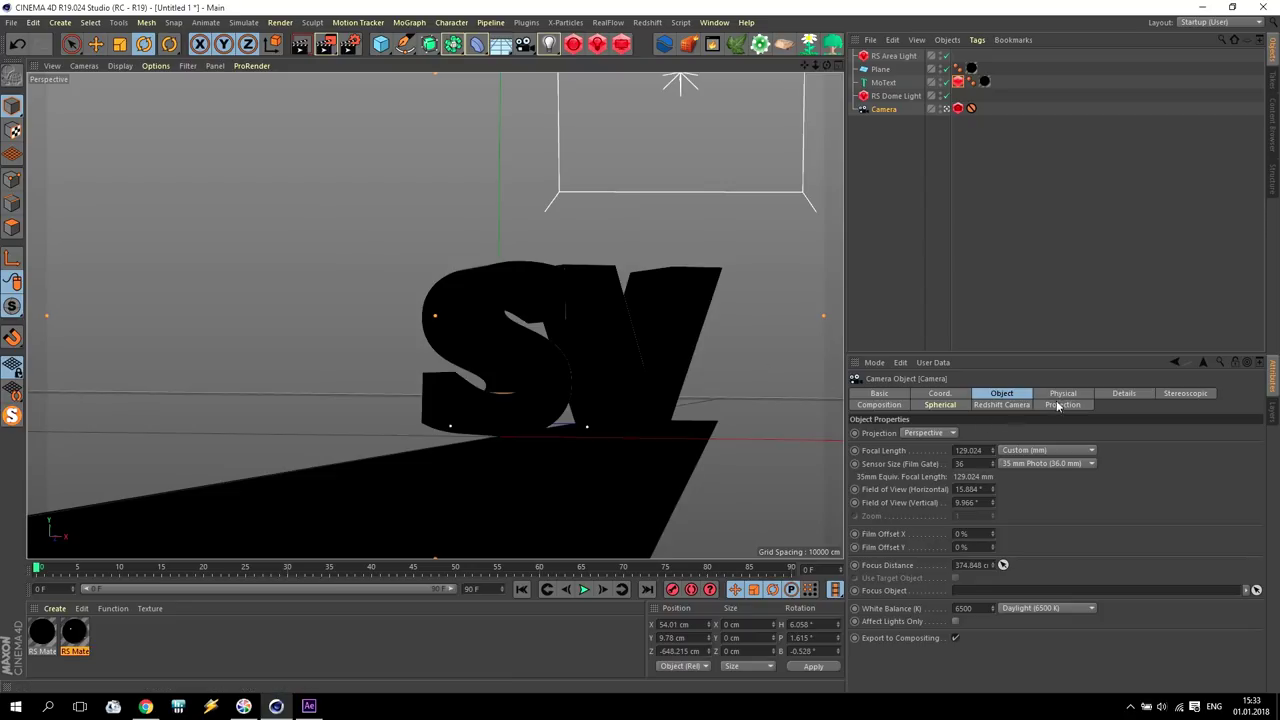
click(1126, 394)
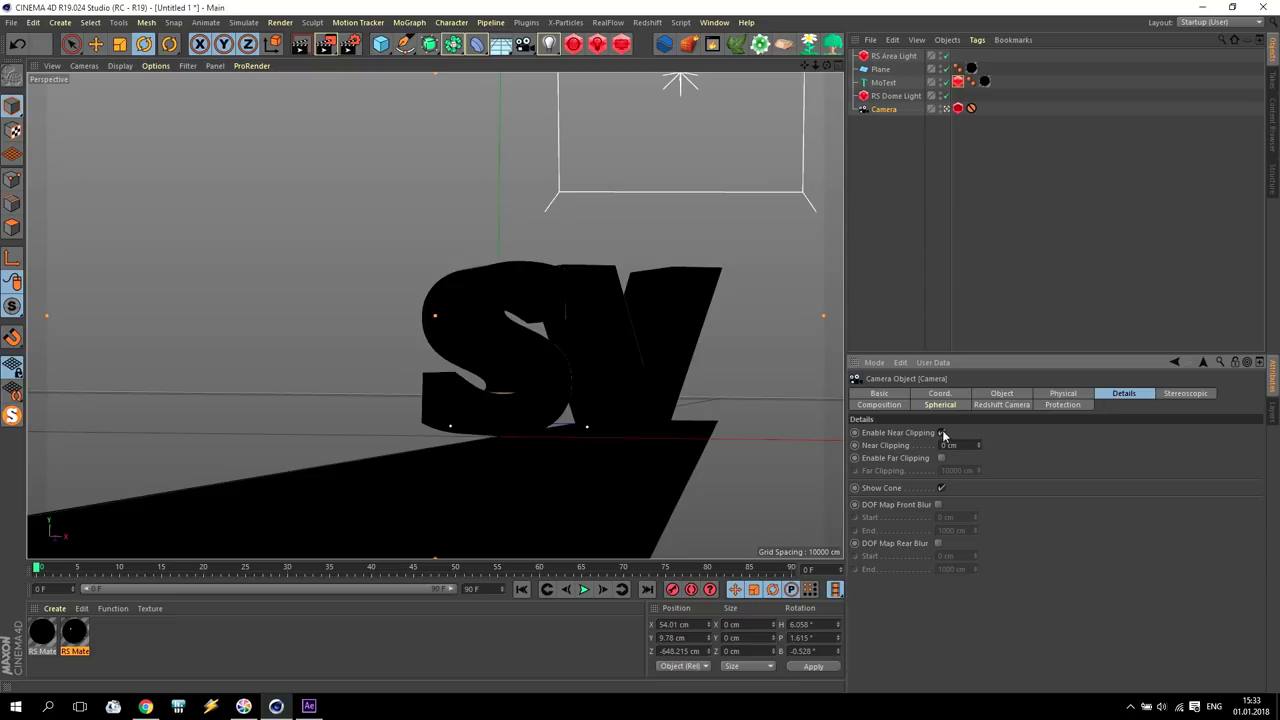
click(941, 458)
drag(979, 445, 1047, 445)
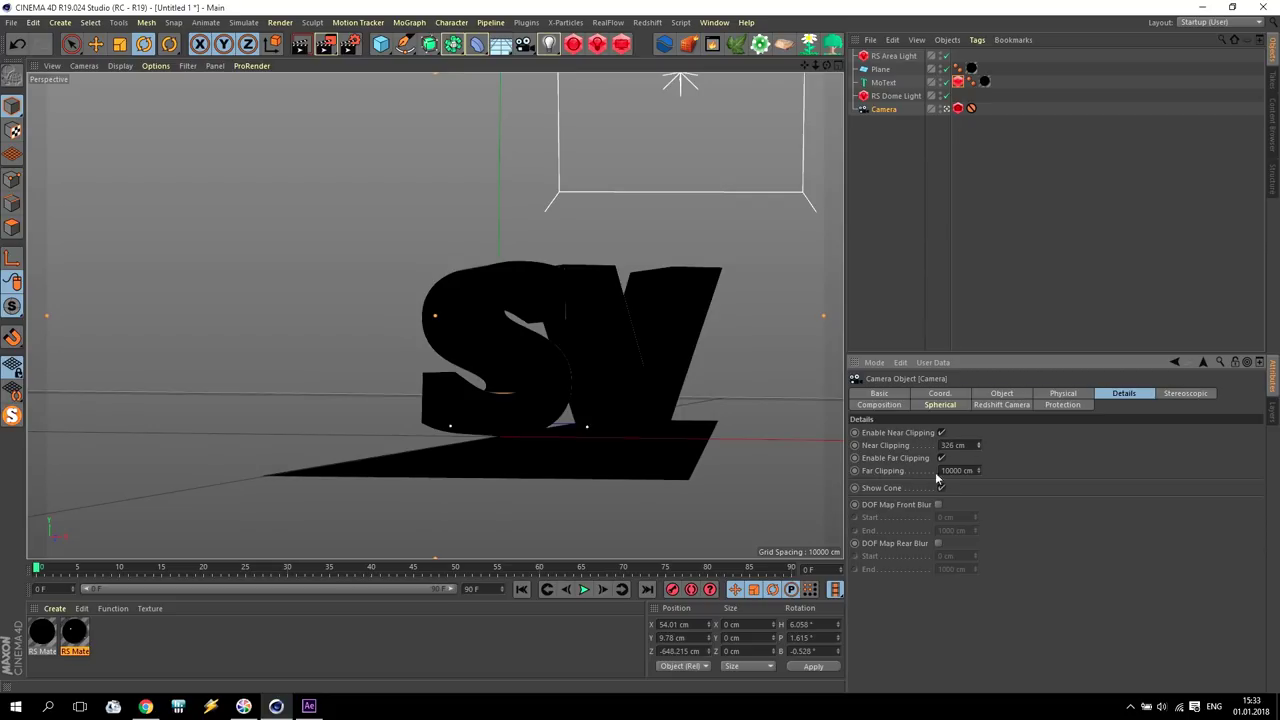
drag(979, 470, 979, 476)
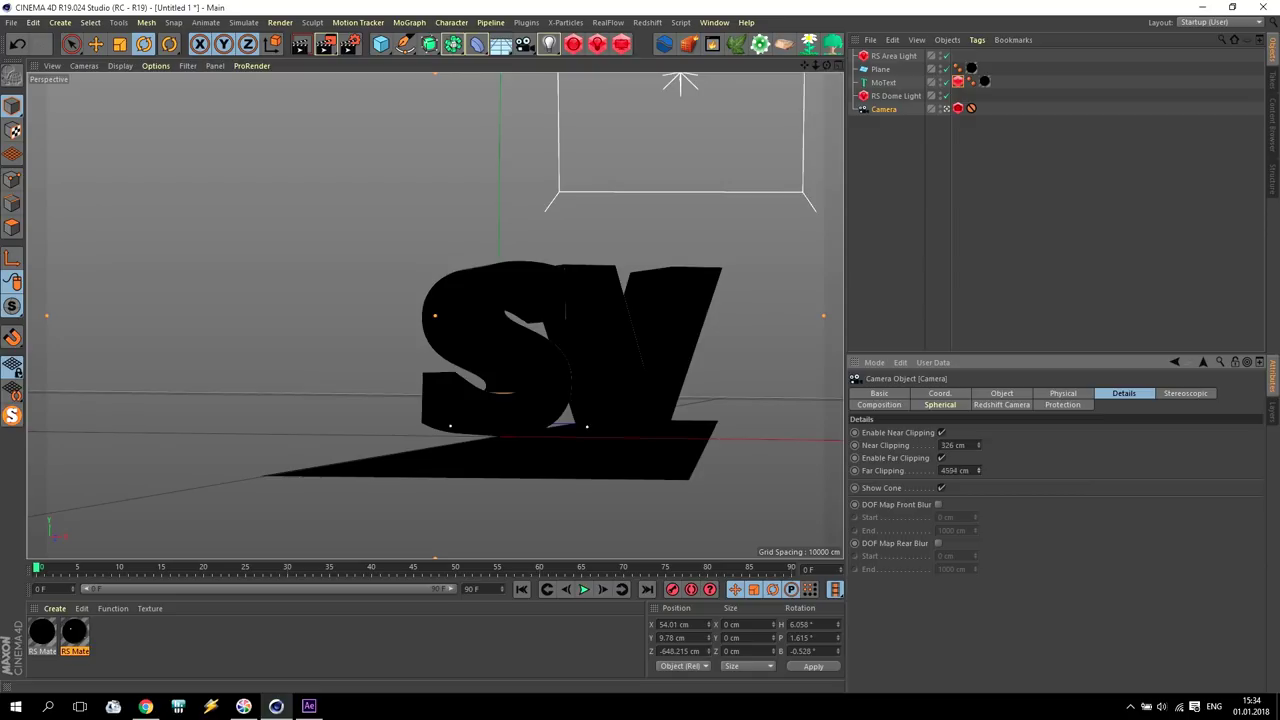
- Lower the camera's Far Clipping distance to 452 cm, just behind the SV text
mouse_move(978, 470)
mouse_down()
mouse_move(978, 490)
mouse_move(978, 450)
mouse_up()
mouse_move(978, 470)
mouse_down()
mouse_move(978, 500)
mouse_move(978, 455)
mouse_up()
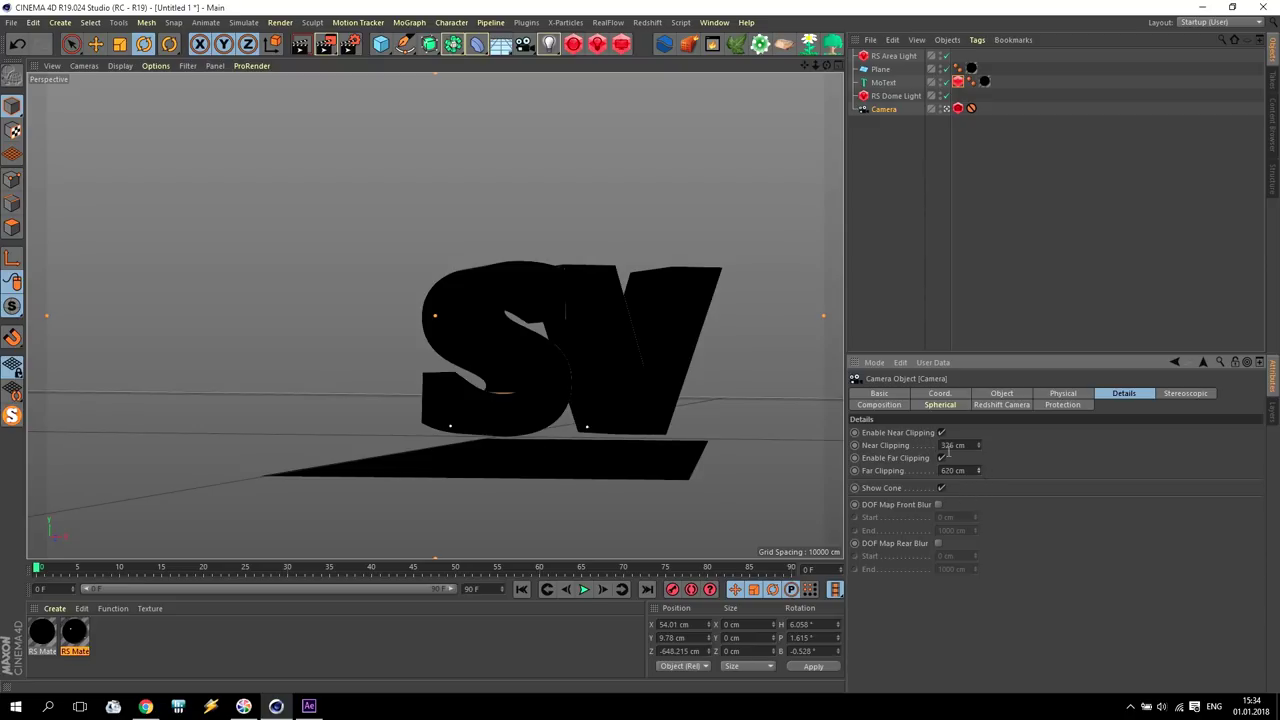
mouse_move(978, 470)
mouse_down()
mouse_move(978, 494)
mouse_move(978, 481)
mouse_up()
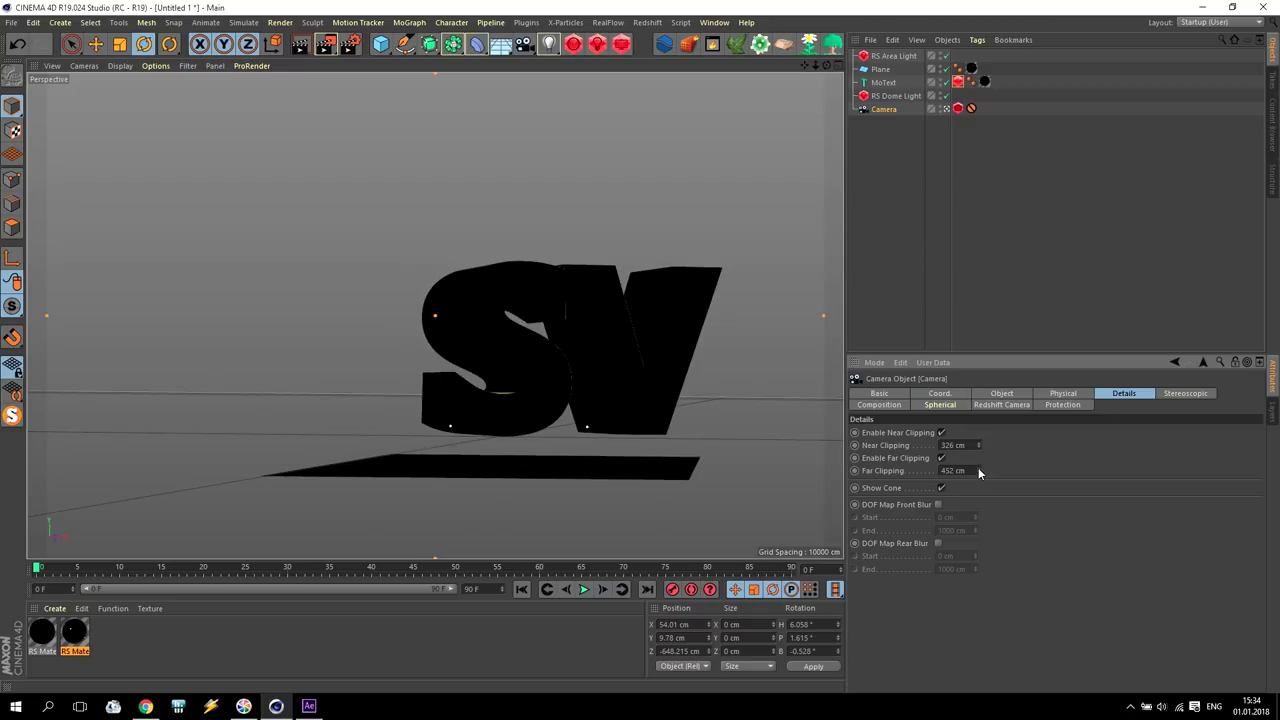
- Check the camera's clipping range in the maximized Right view, then return to Perspective
middle_click(579, 200)
middle_click(258, 392)
scroll(258, 390, down, 3)
drag(805, 65, 575, 393)
scroll(575, 392, up, 3)
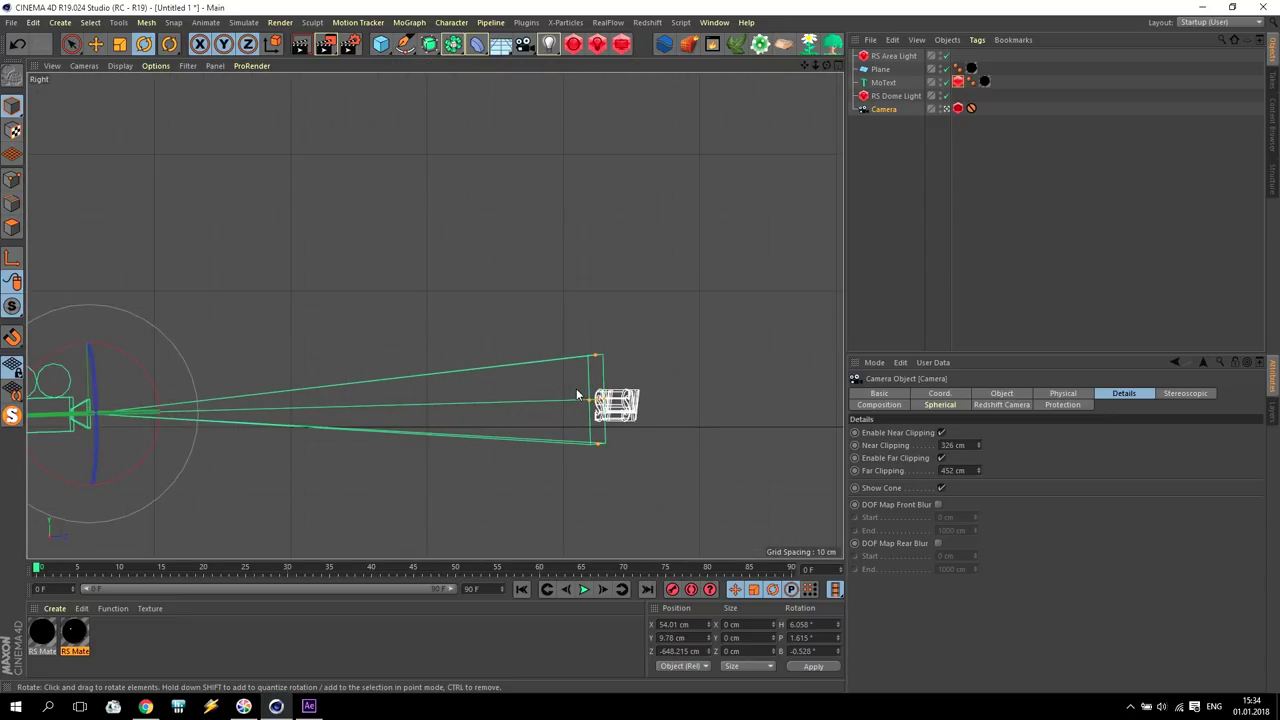
scroll(586, 394, down, 2)
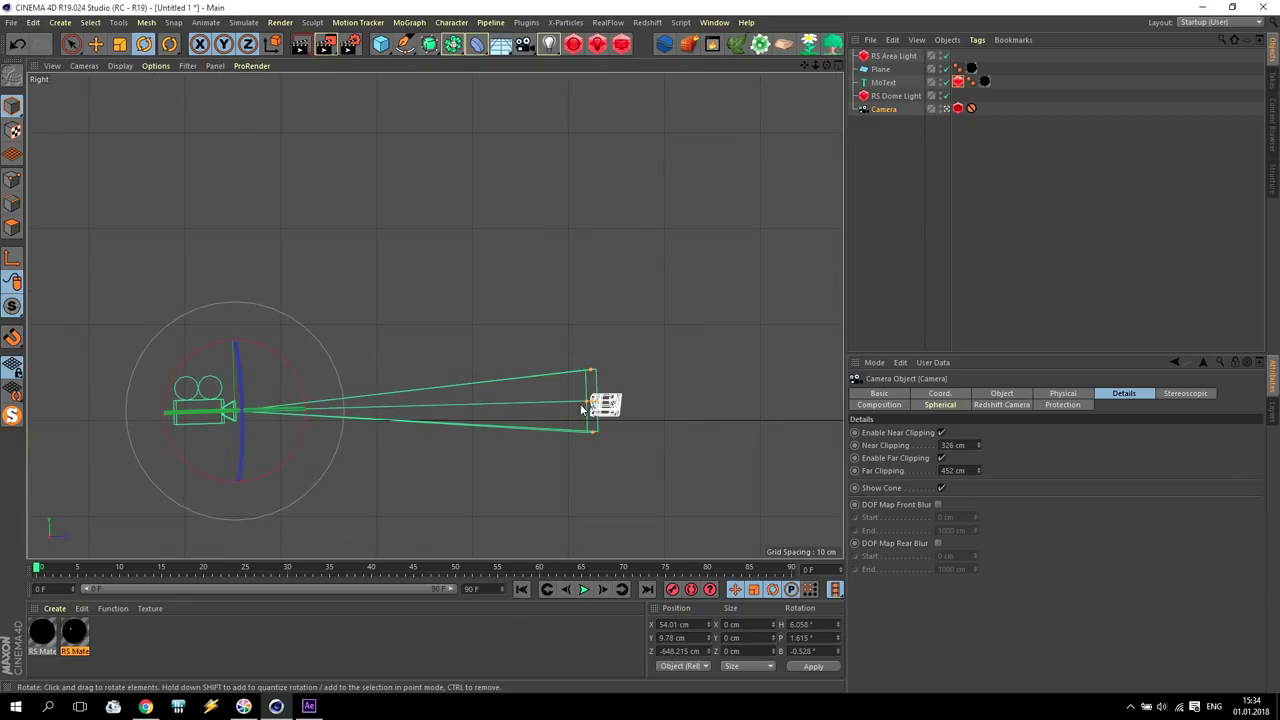
middle_click(662, 350)
middle_click(349, 220)
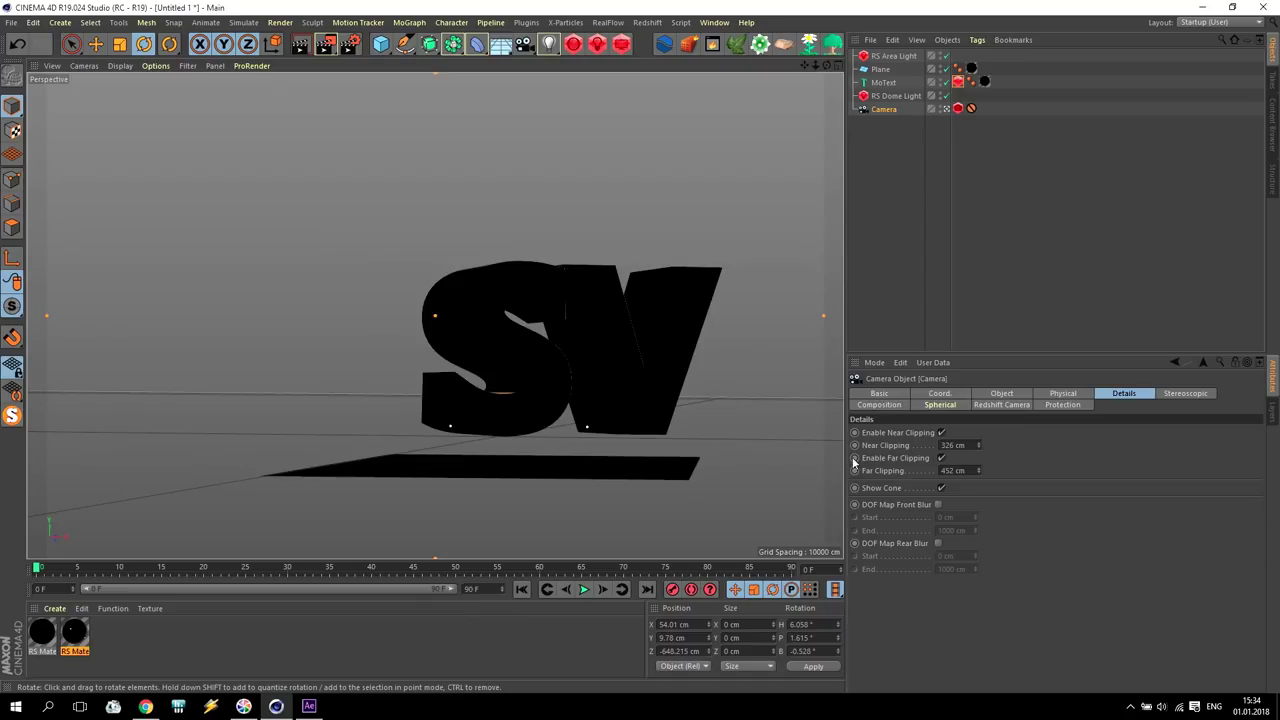
- Collapse AOV 1, set AOV 2 Depth Mode to Z Normalized, and render to Picture Viewer
click(349, 44)
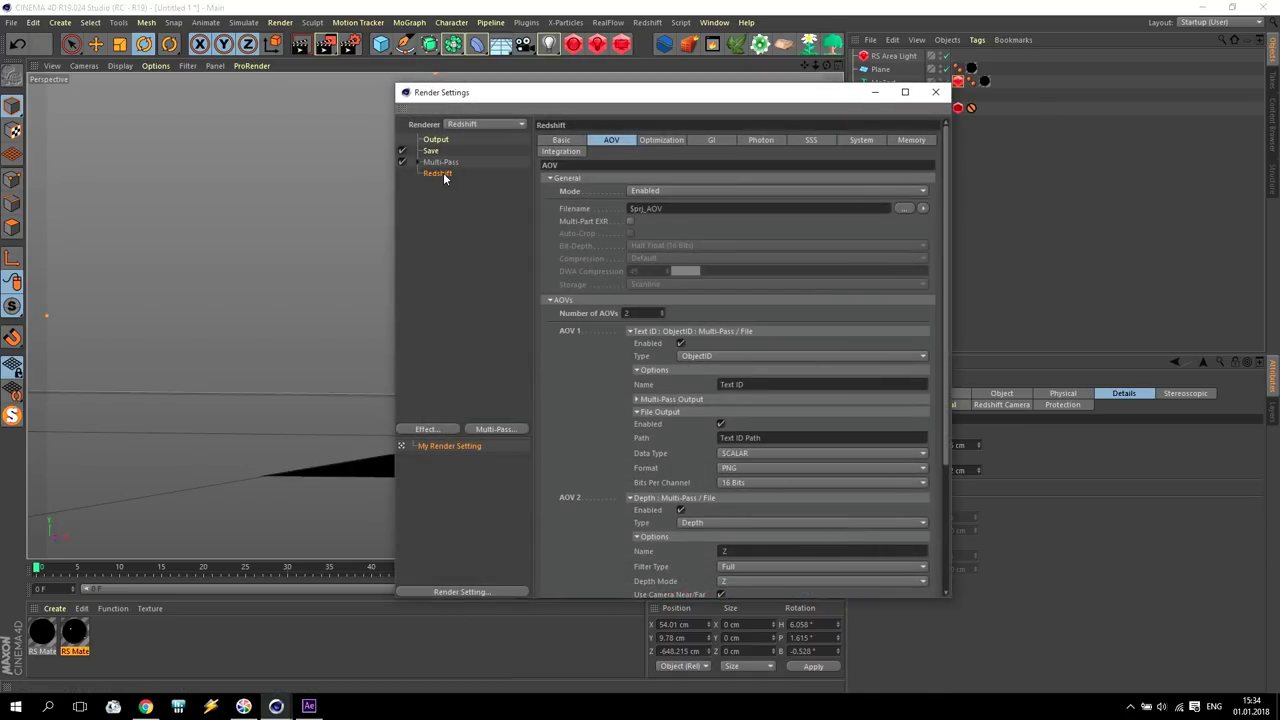
drag(949, 323, 961, 487)
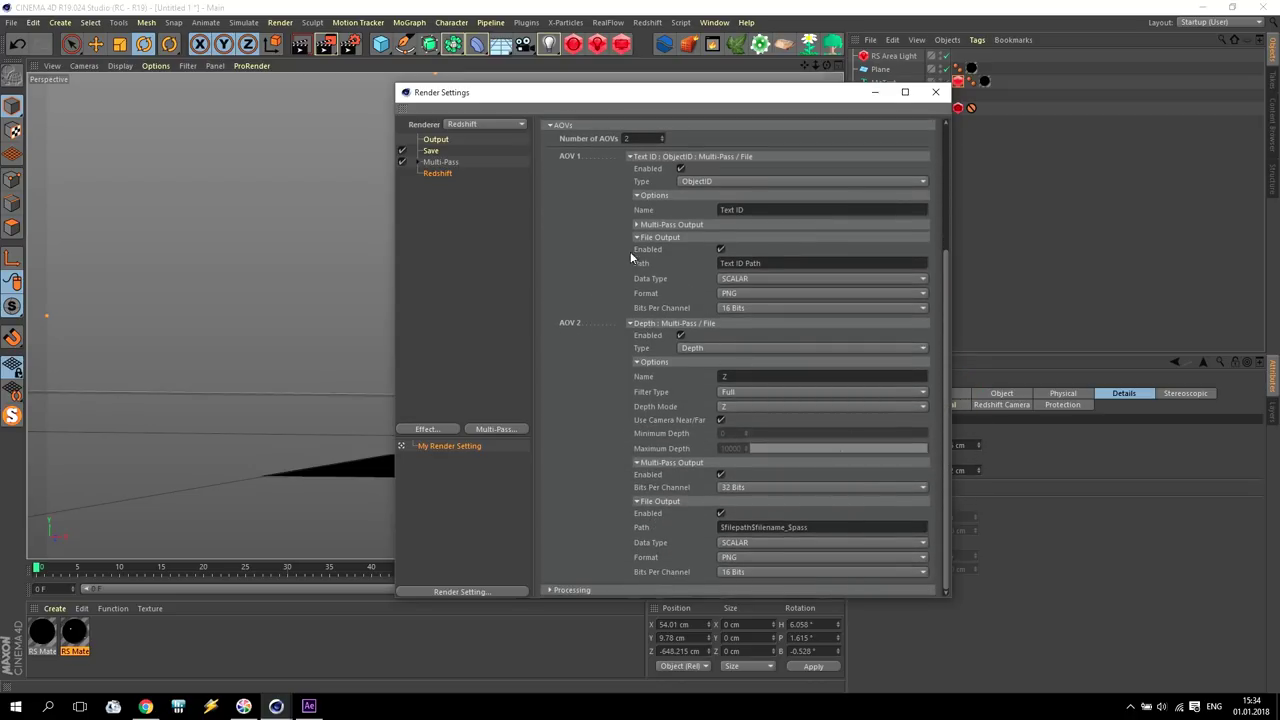
click(630, 157)
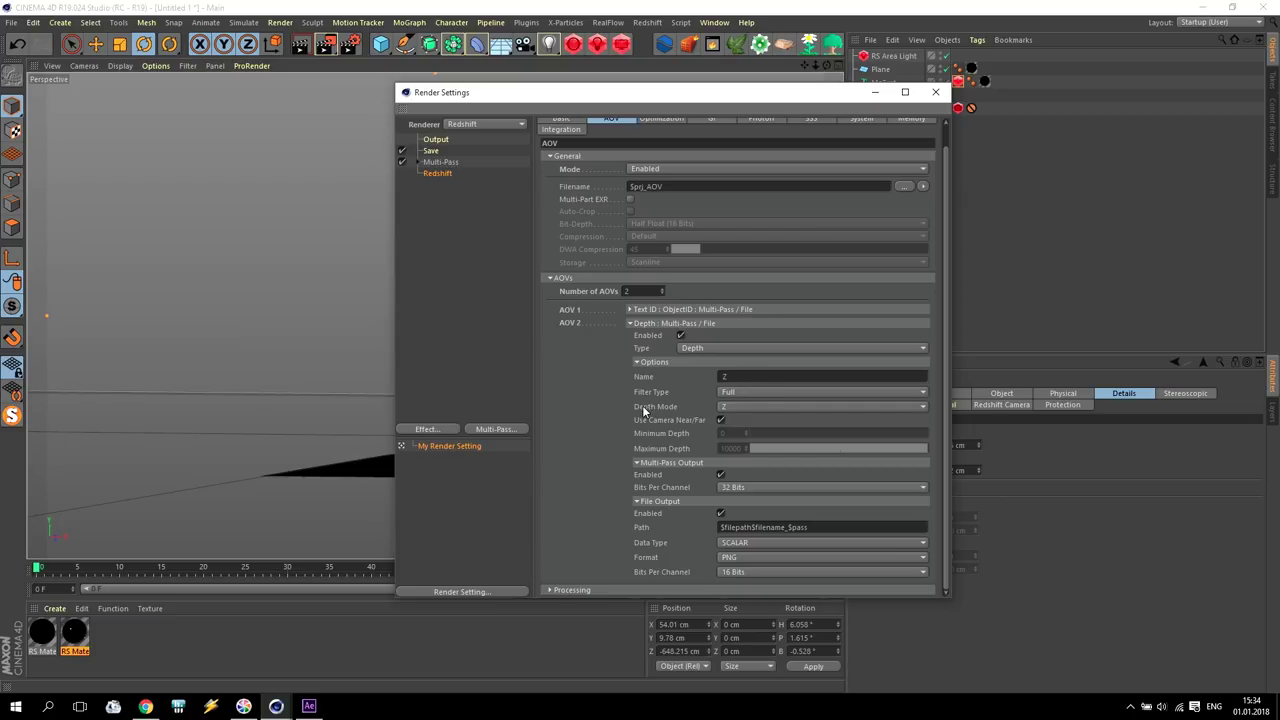
click(724, 407)
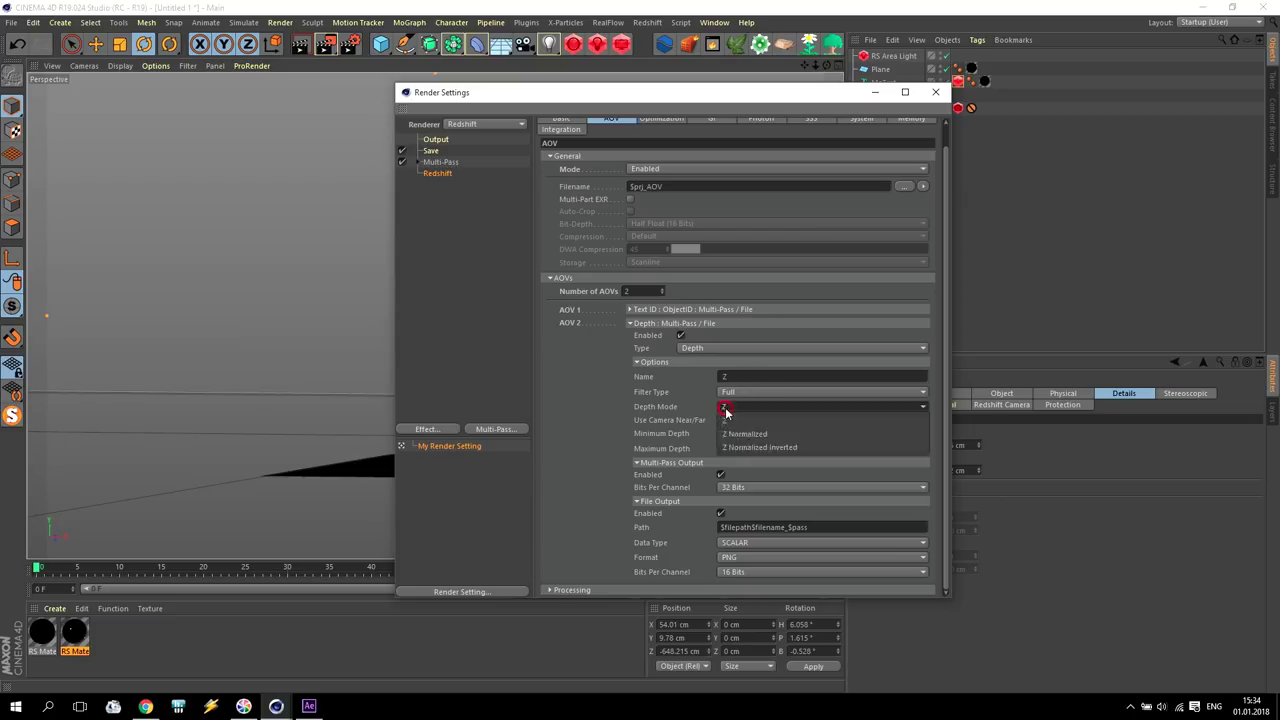
click(766, 434)
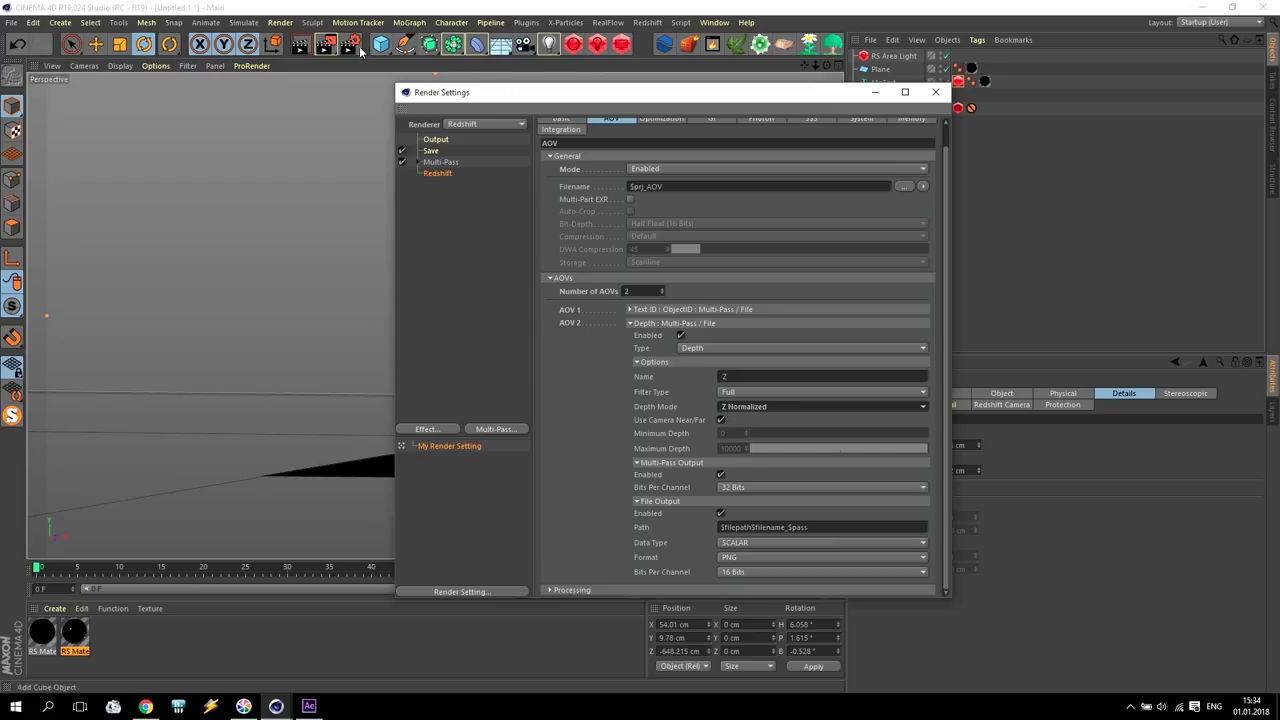
click(330, 45)
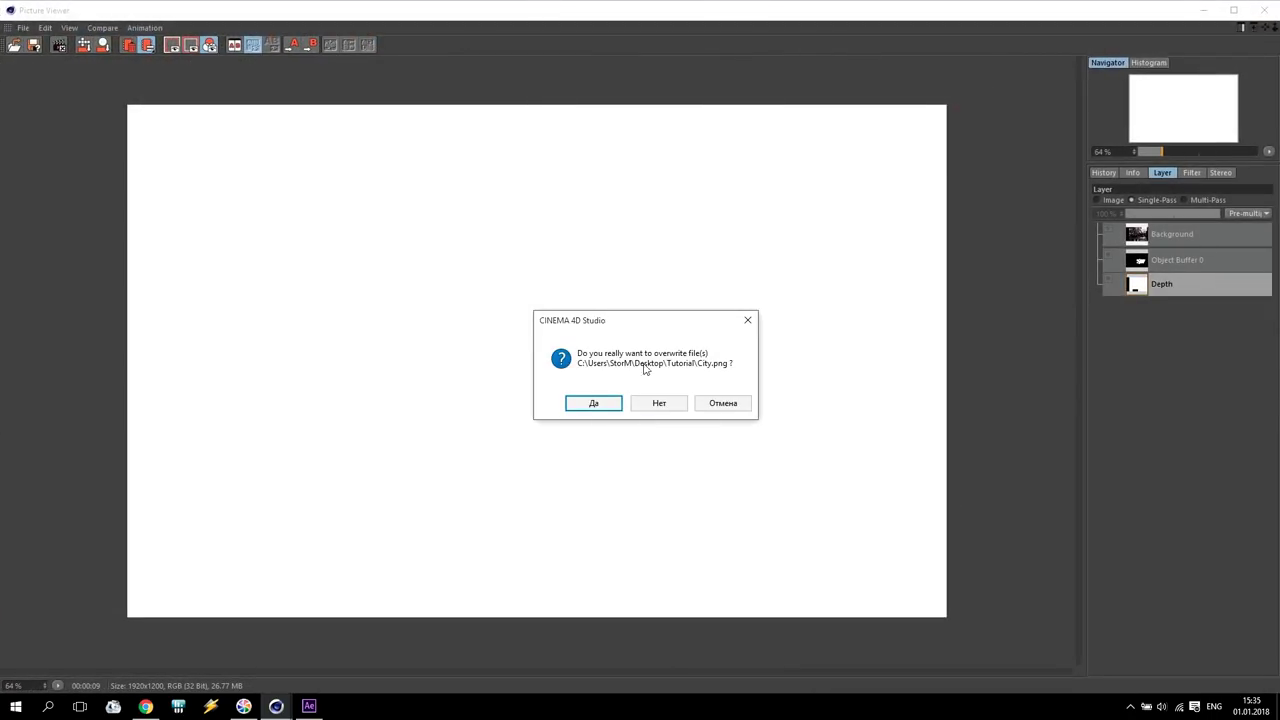
- Overwrite City.png and review the Background, Object Buffer 0 and Depth passes
click(595, 404)
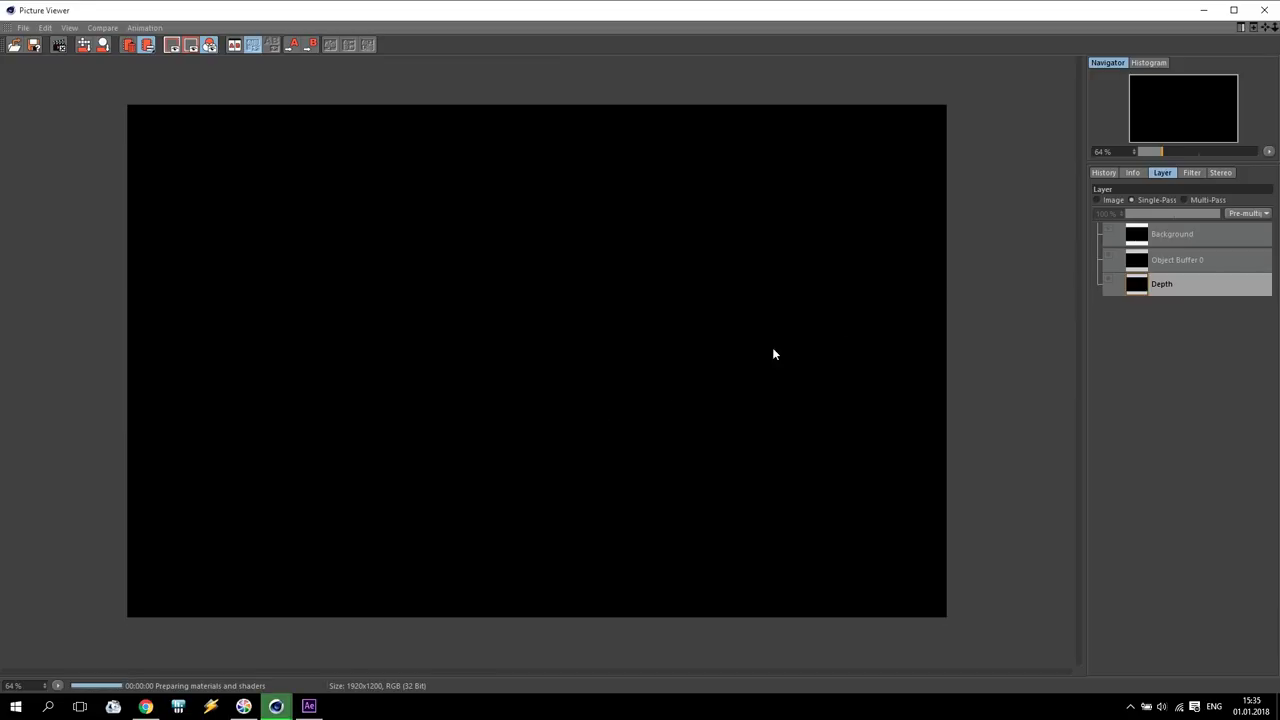
click(1164, 235)
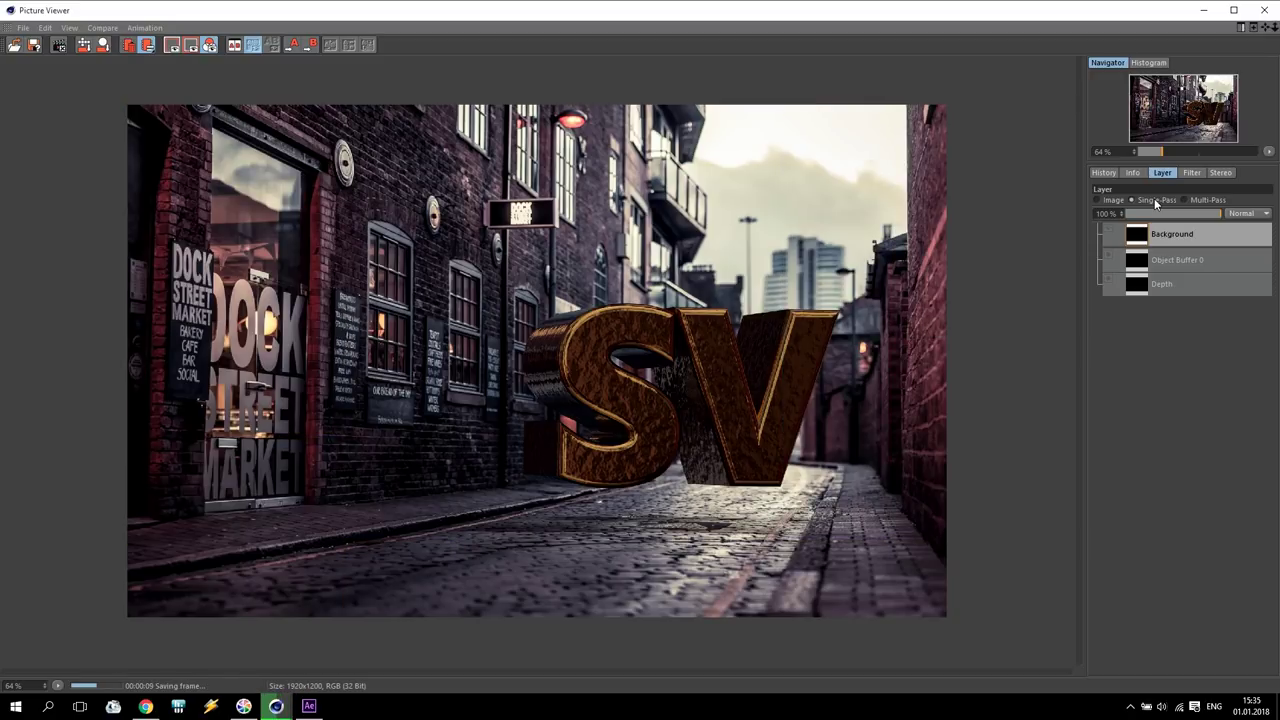
click(1176, 262)
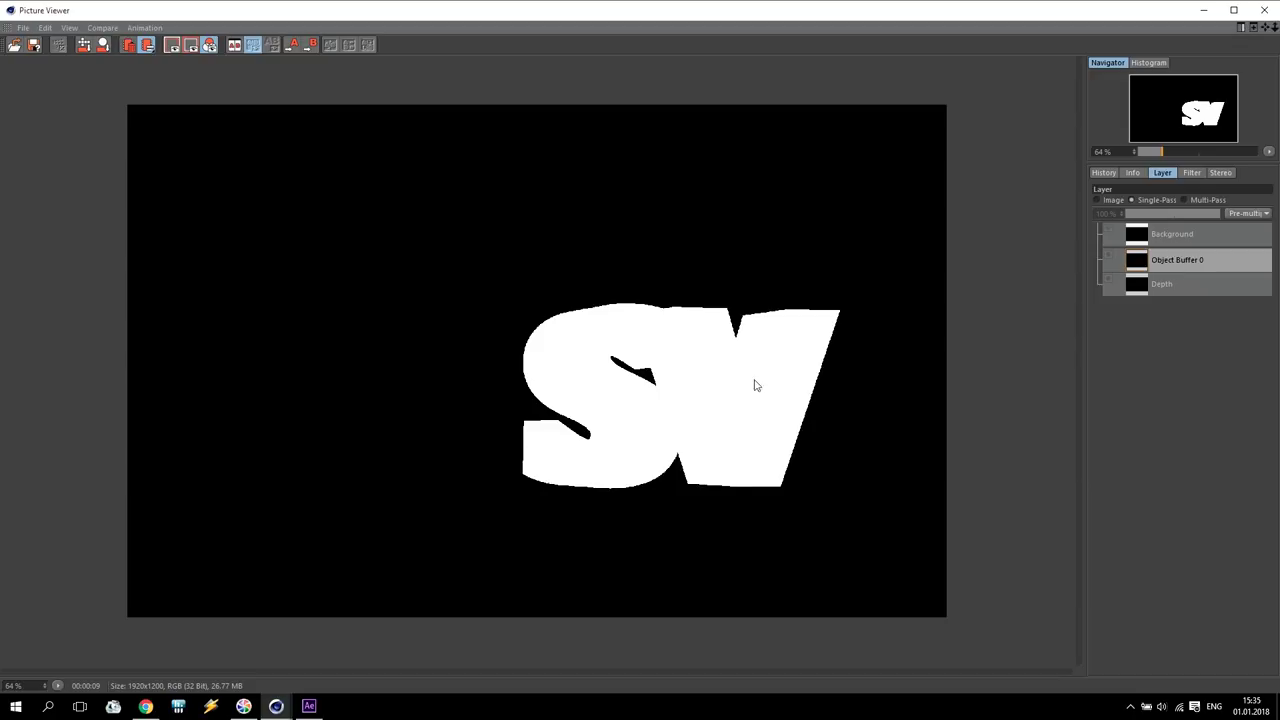
click(1170, 287)
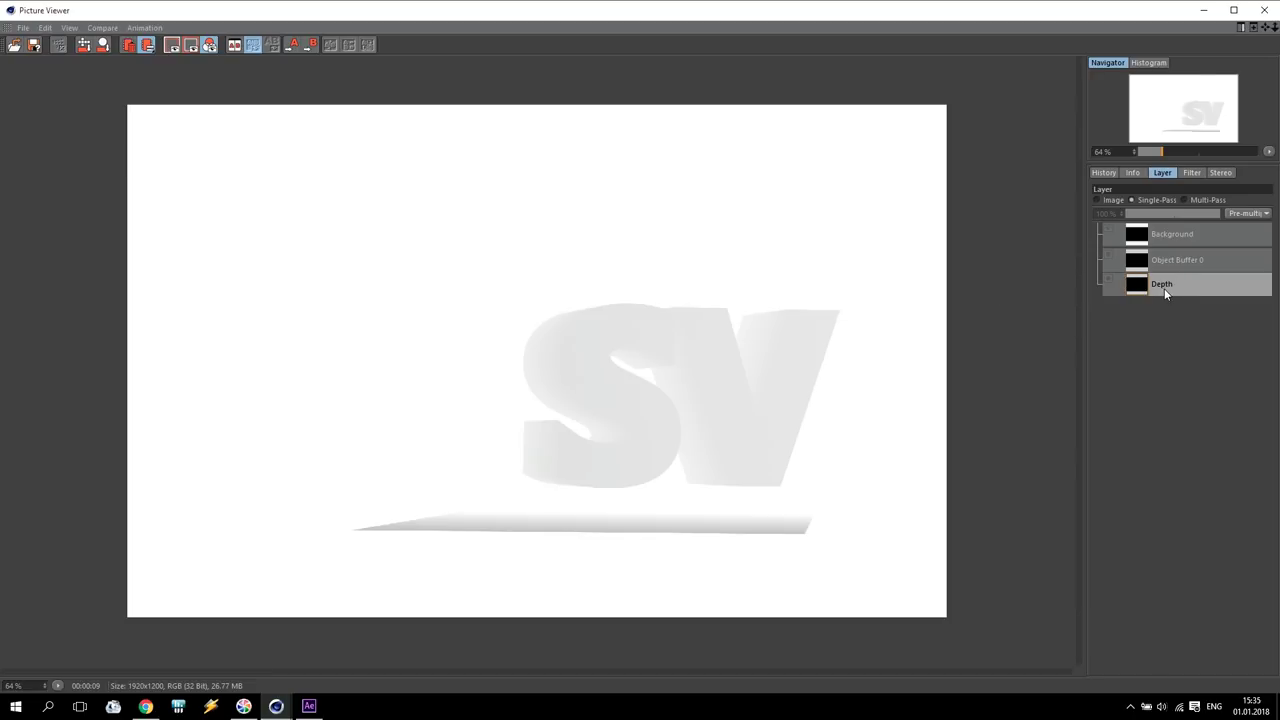
click(309, 706)
- Import the three rendered PNGs from the Desktop's Tutorial folder
double_click(84, 231)
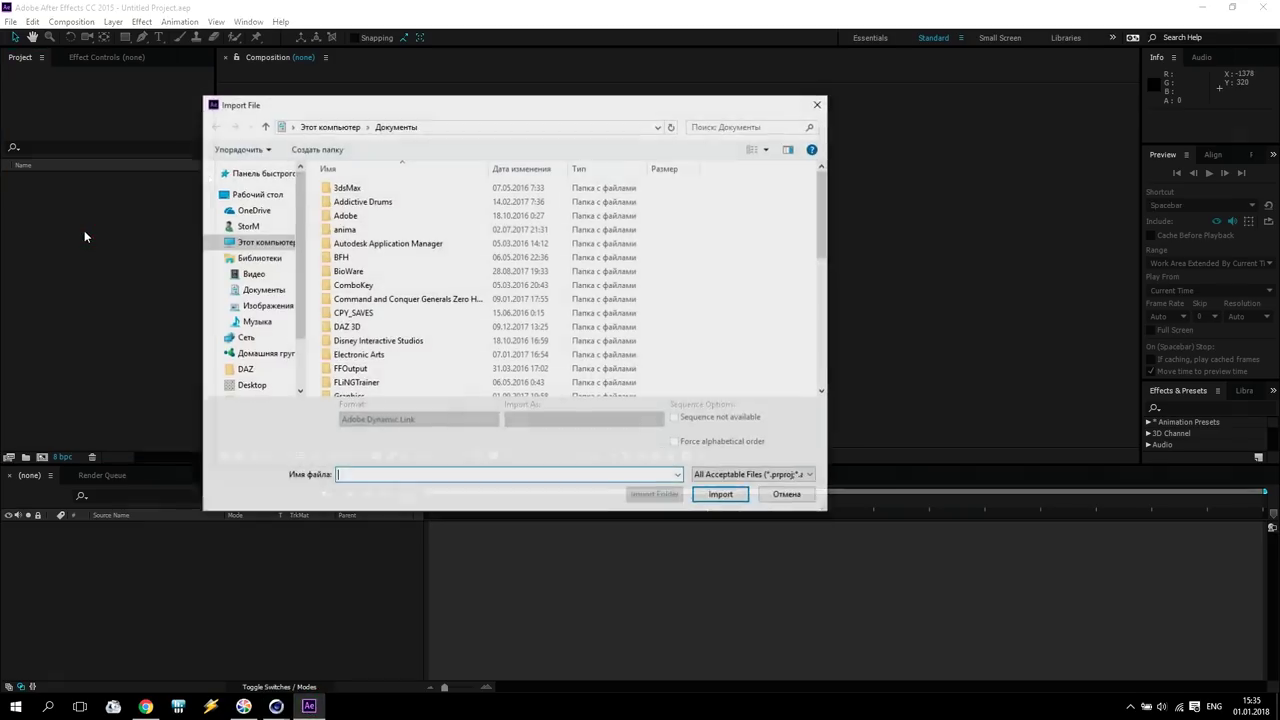
click(252, 194)
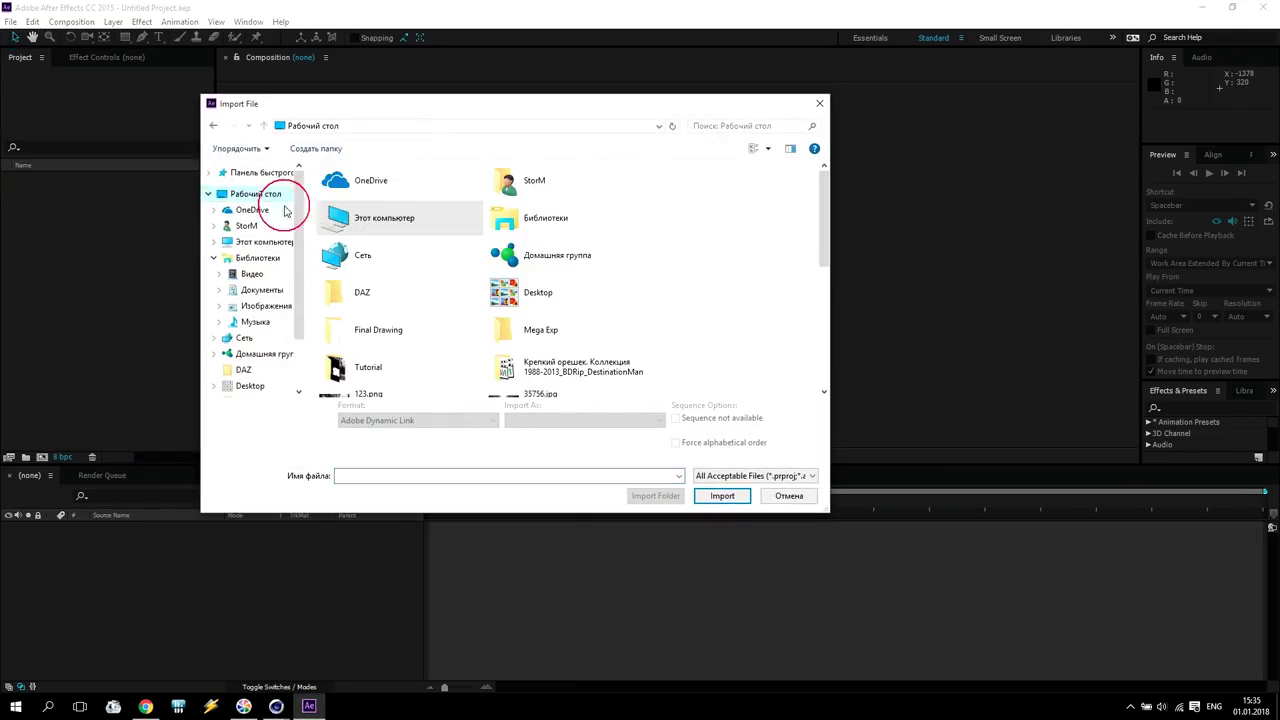
scroll(449, 337, down, 1)
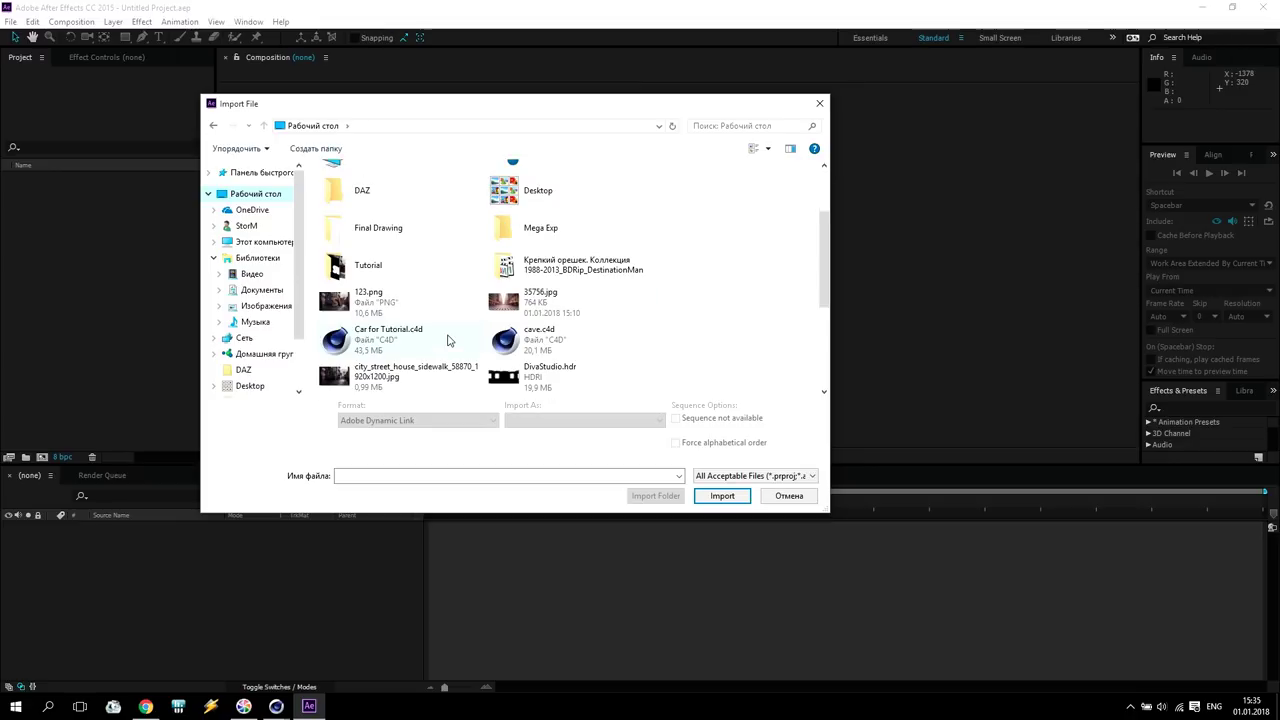
double_click(370, 262)
key(ctrl+a)
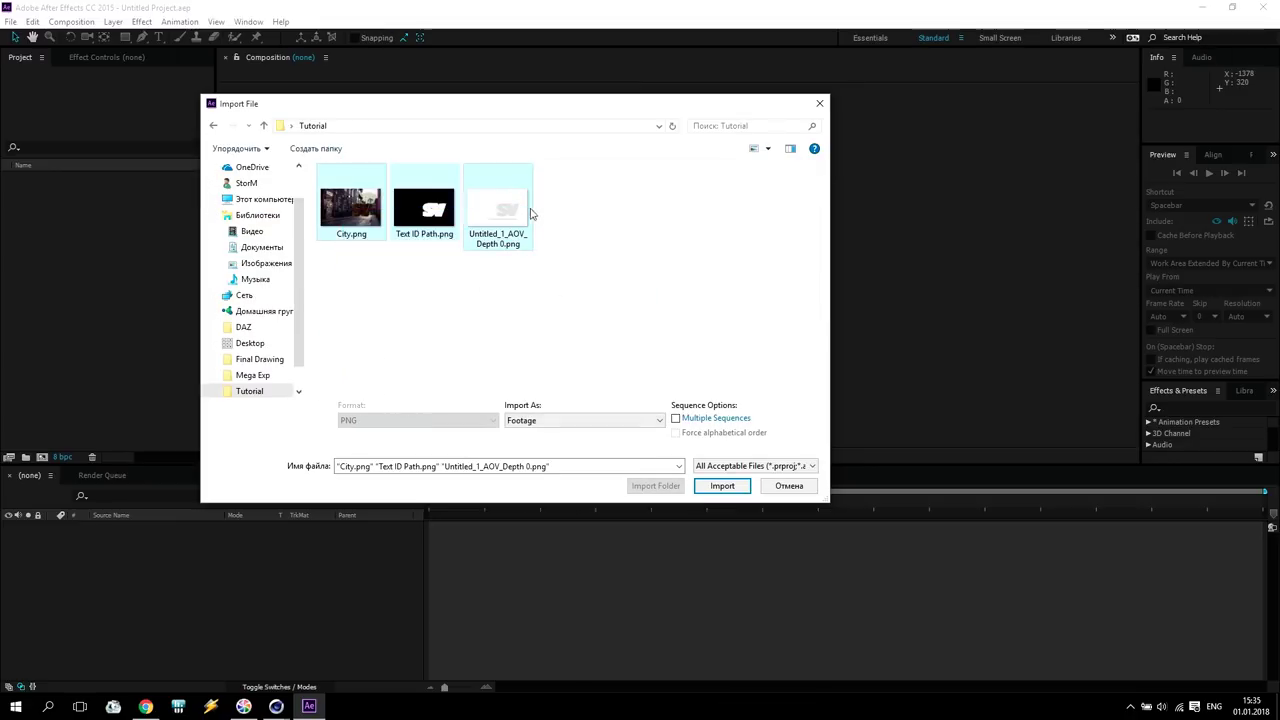
drag(317, 219, 81, 253)
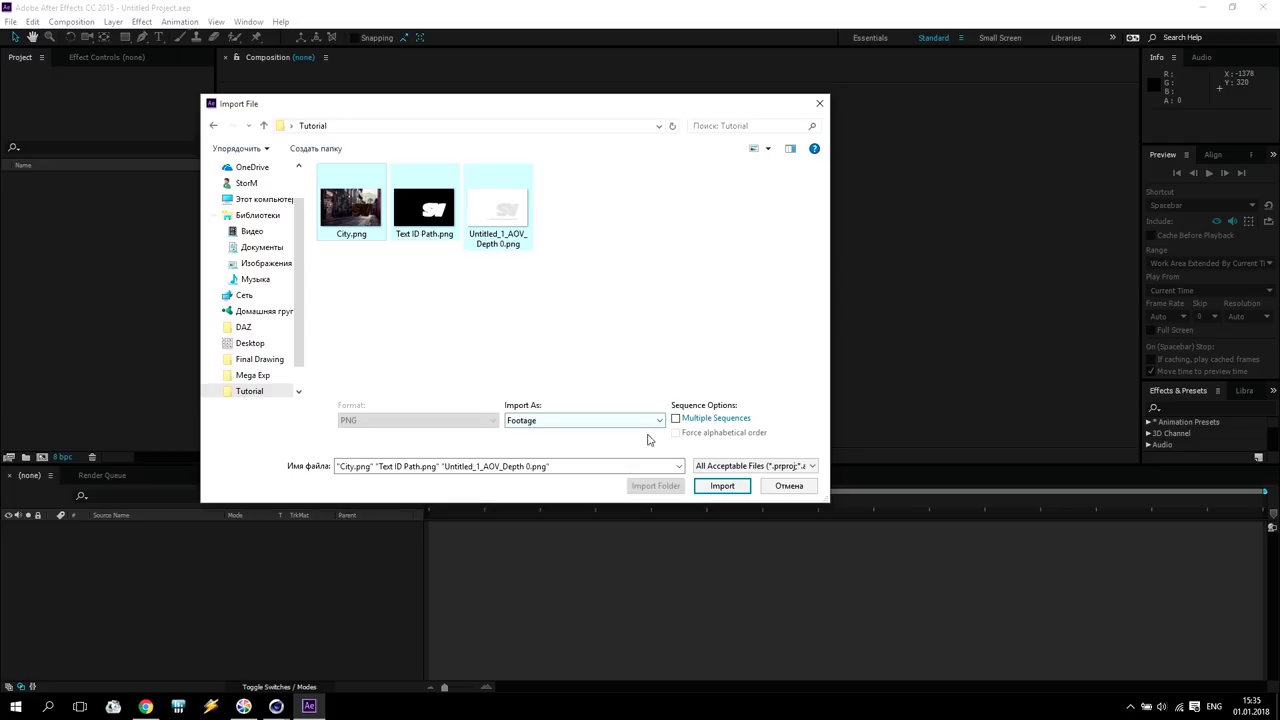
click(718, 486)
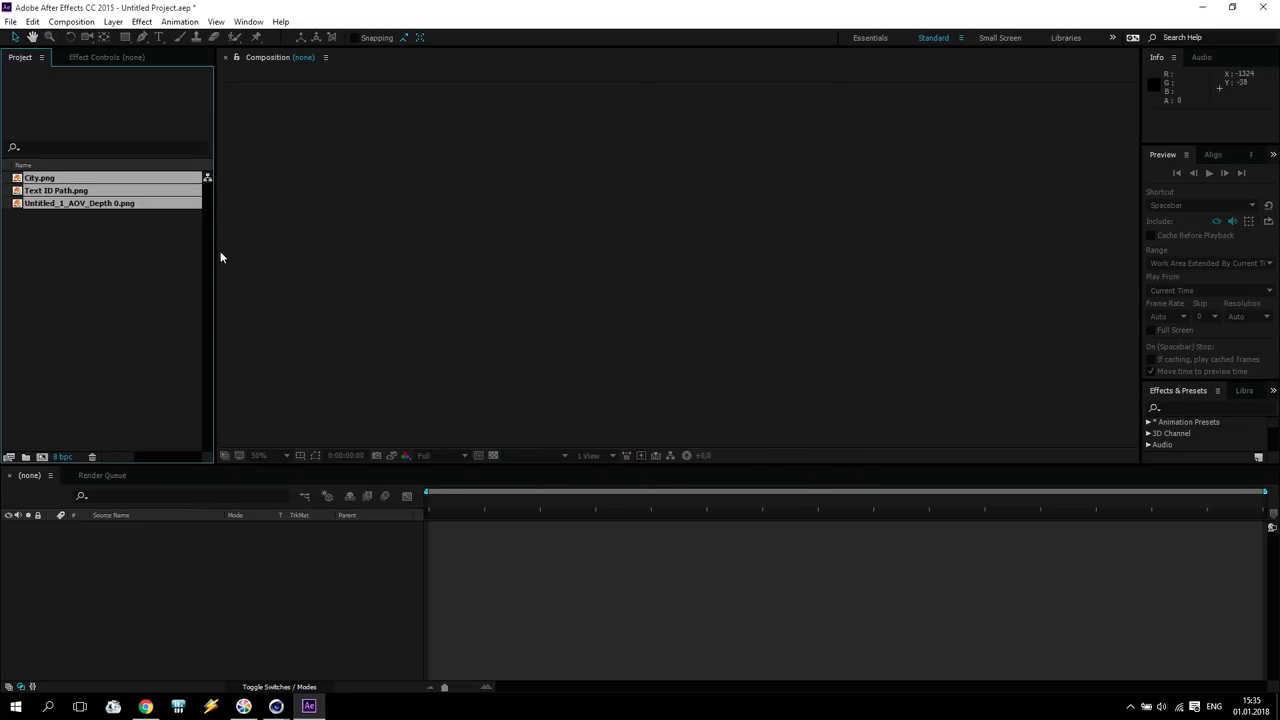
- Create a composition from City.png trimmed to a one-frame work area
click(50, 178)
drag(38, 180, 41, 456)
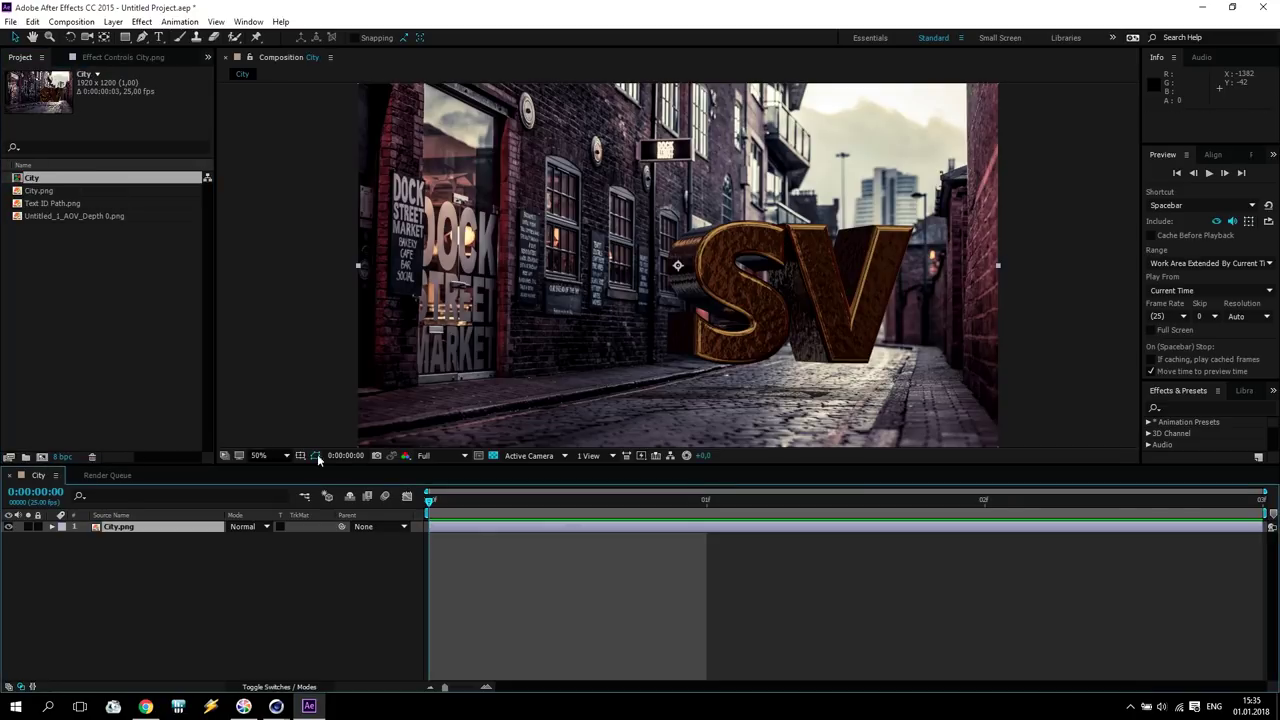
drag(1270, 520, 774, 551)
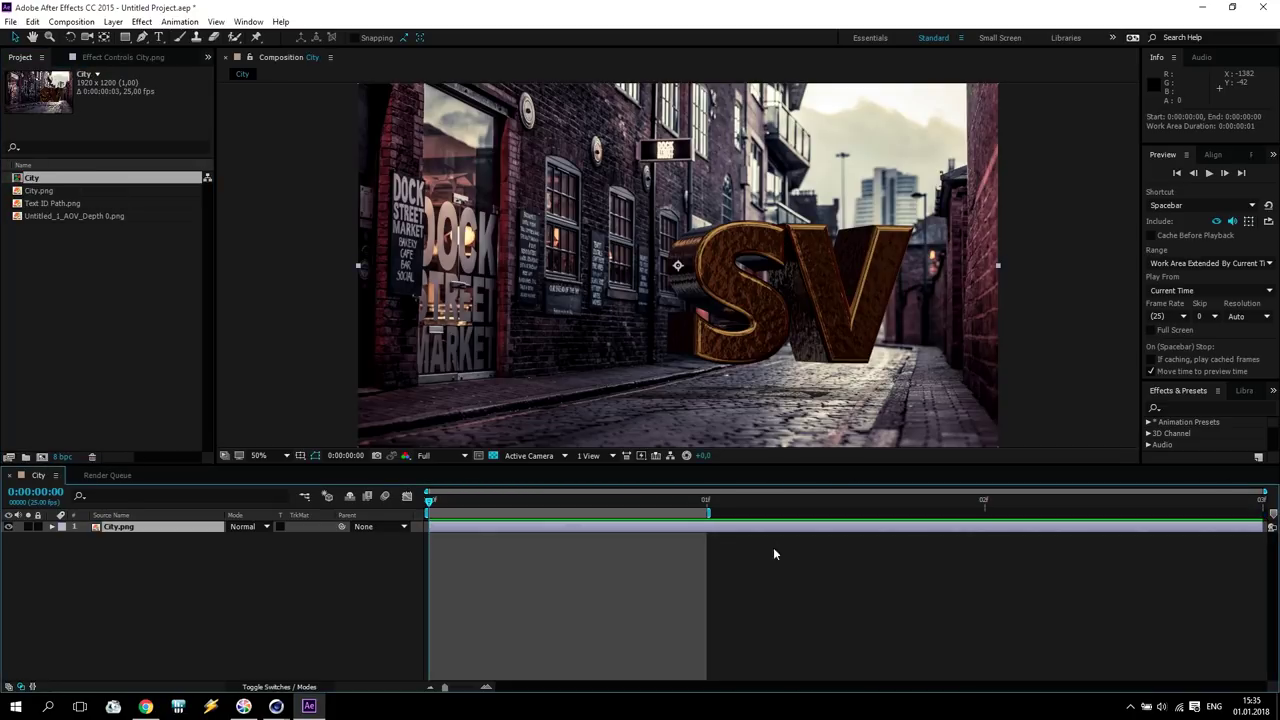
right_click(630, 512)
click(663, 547)
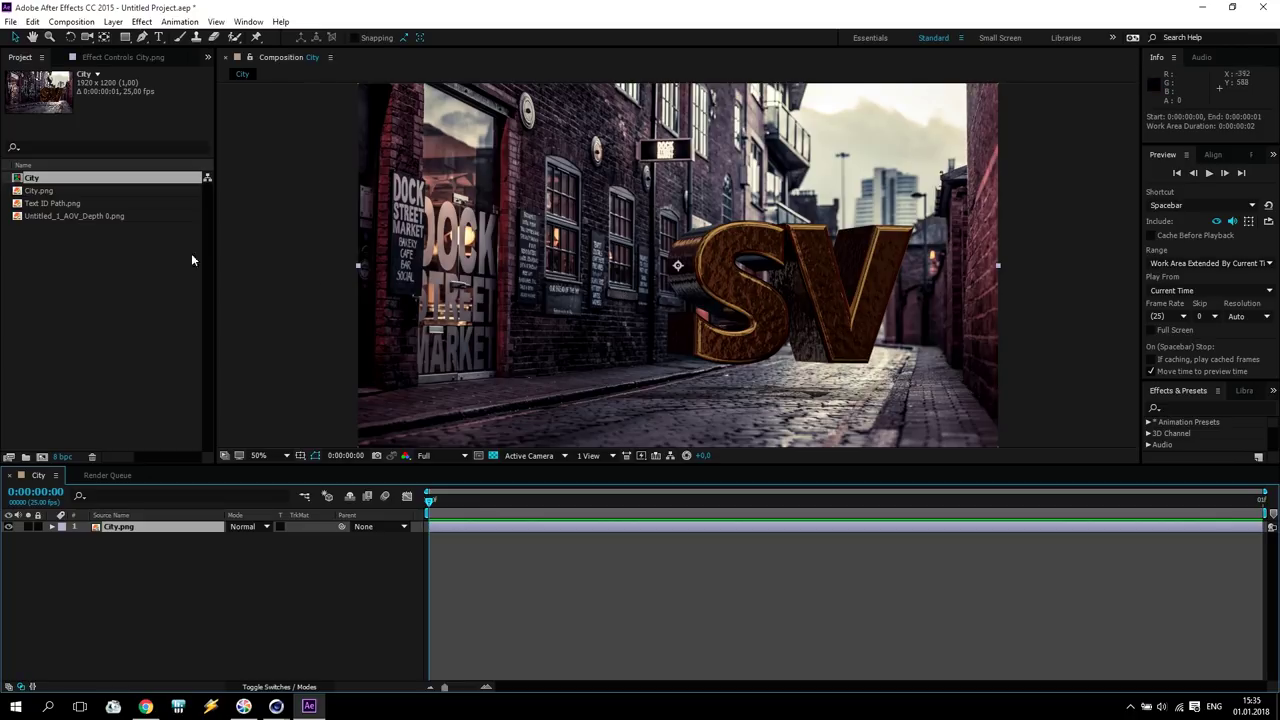
- Place the depth pass below City.png and Text ID Path.png above it
click(62, 218)
drag(66, 219, 124, 577)
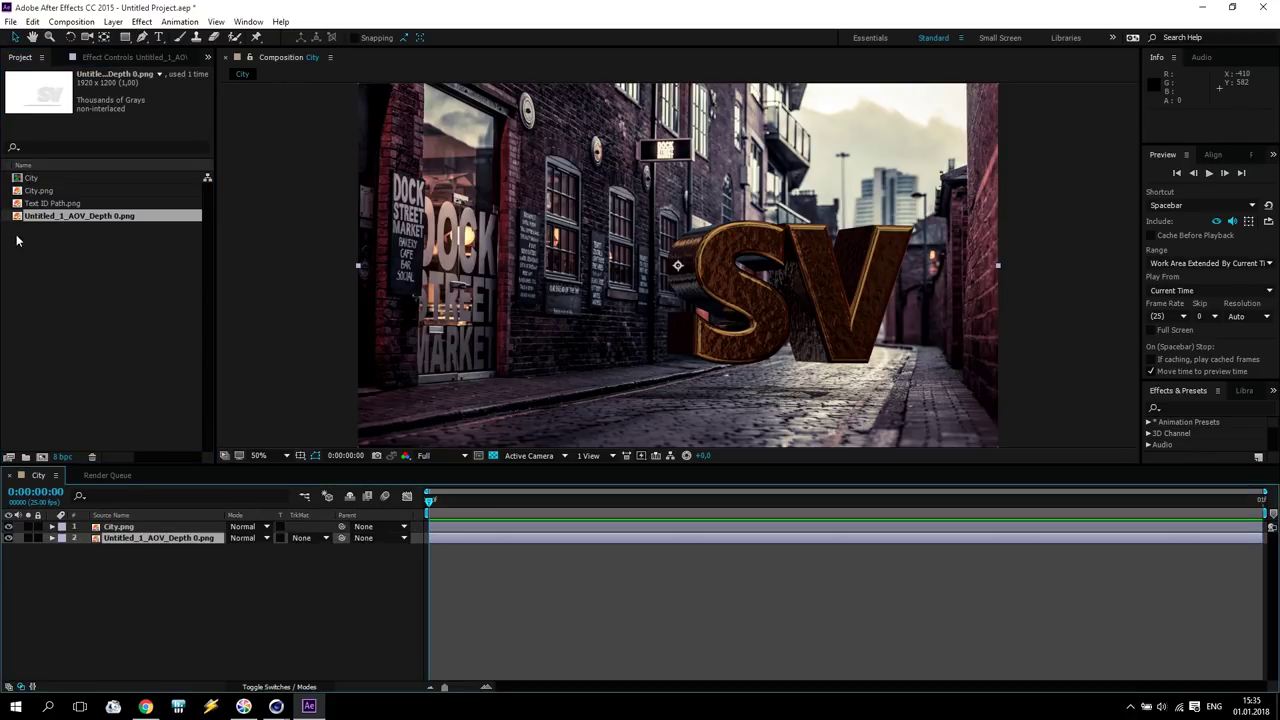
click(45, 203)
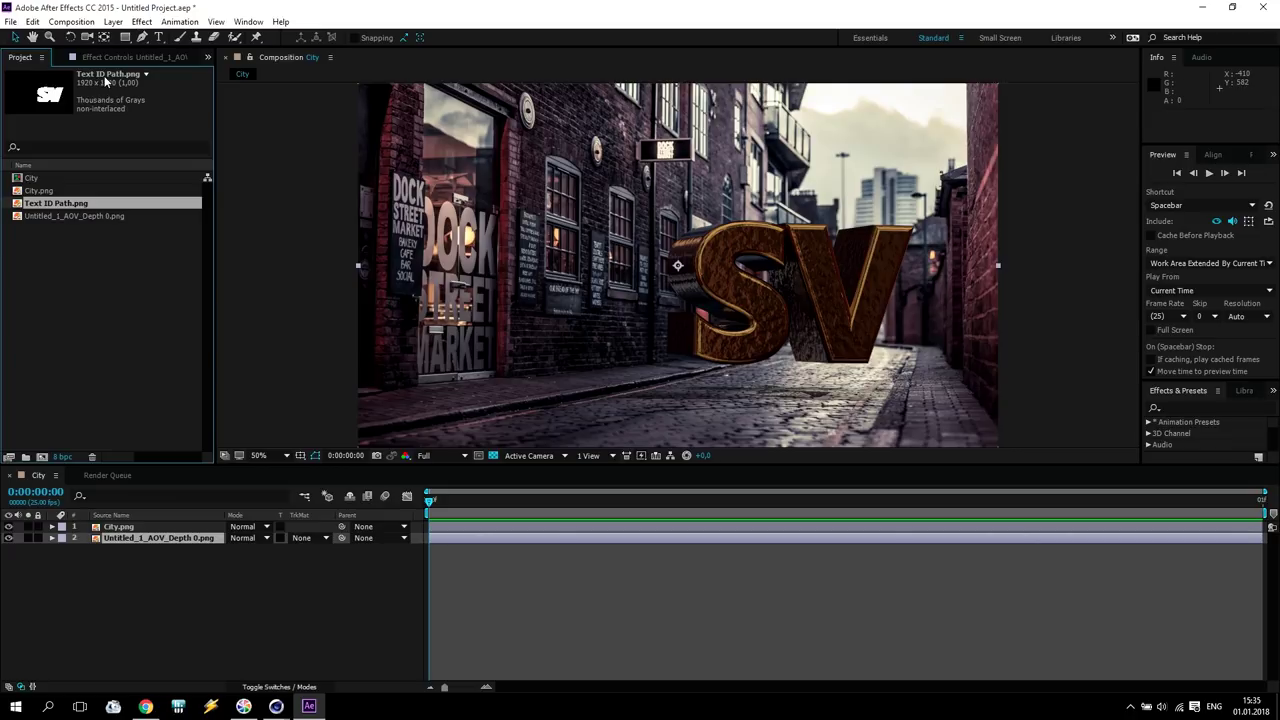
drag(62, 204, 143, 528)
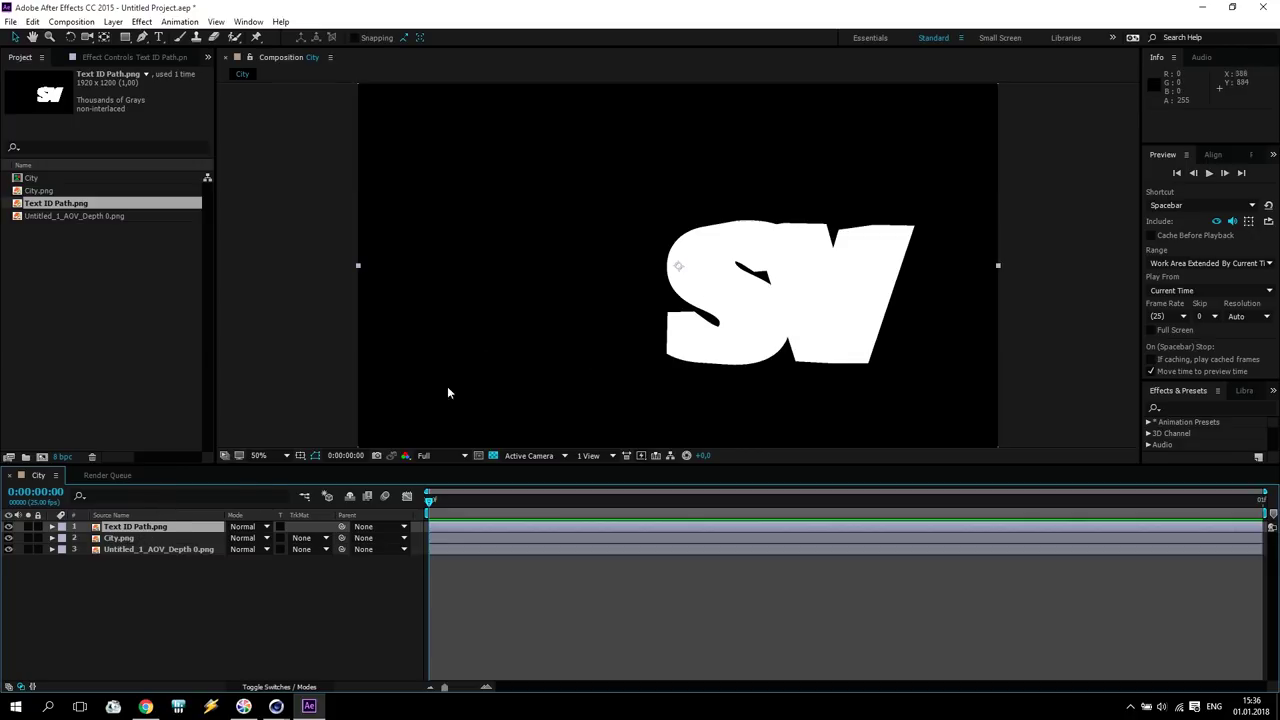
click(130, 538)
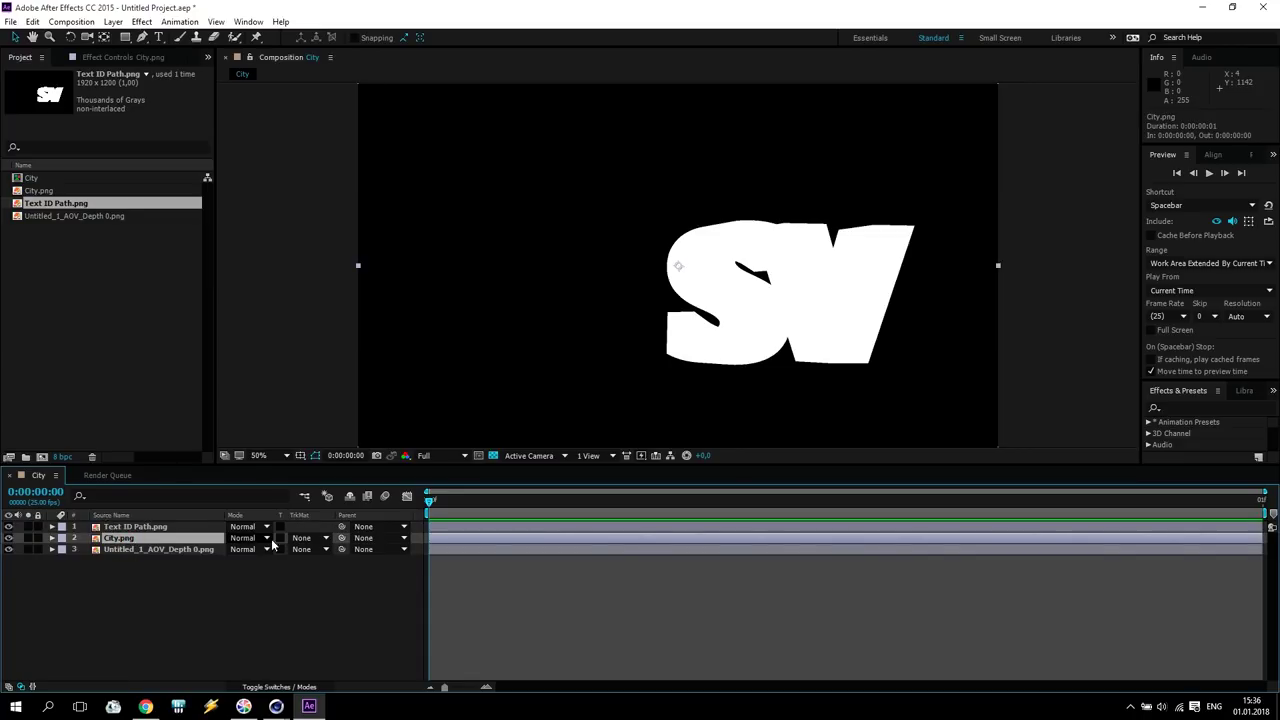
click(306, 538)
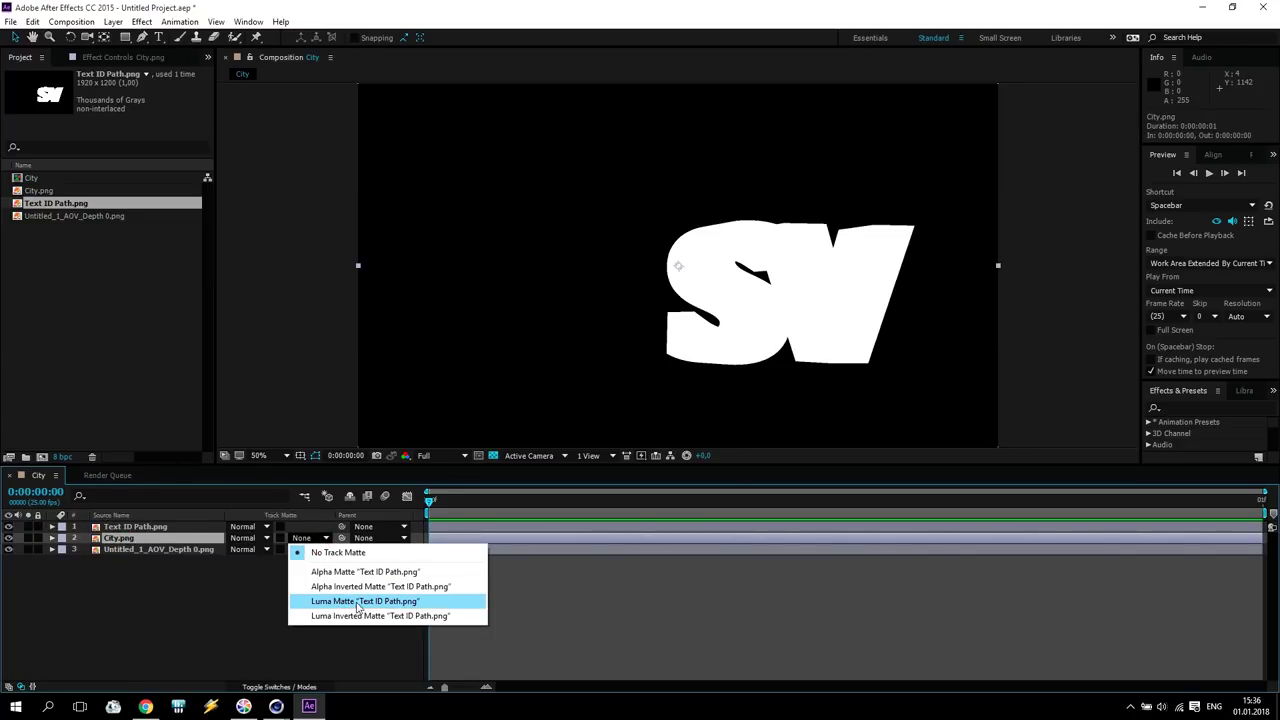
- Set City.png's Track Matte to Luma Matte 'Text ID Path.png' and hide the depth layer
click(388, 601)
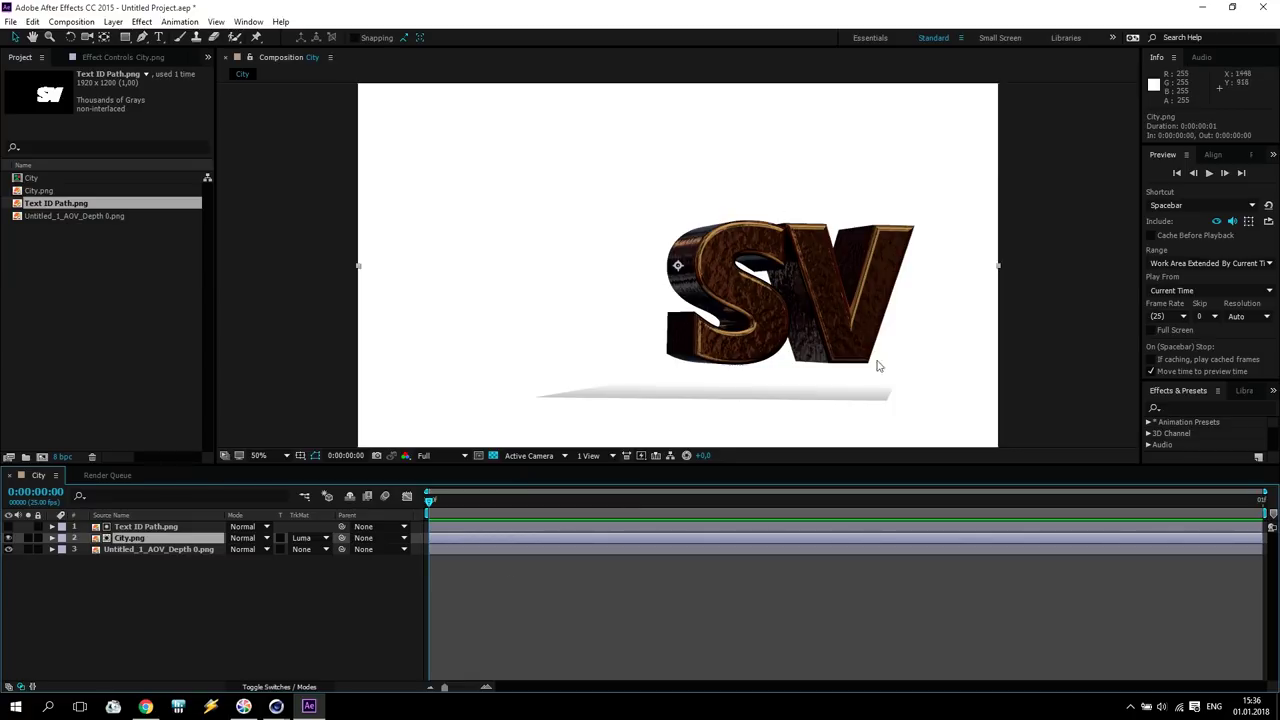
click(8, 550)
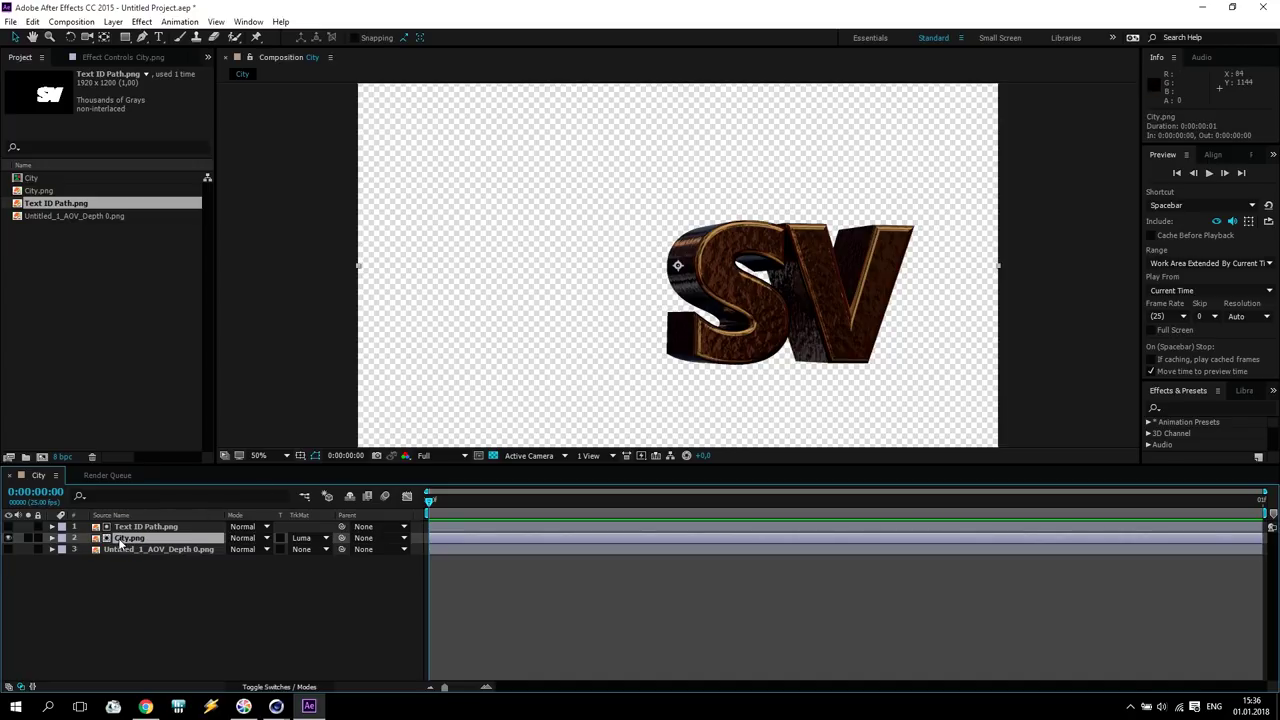
- Apply Camera Lens Blur from Blur & Sharpen to the selected City.png layer
click(1181, 407)
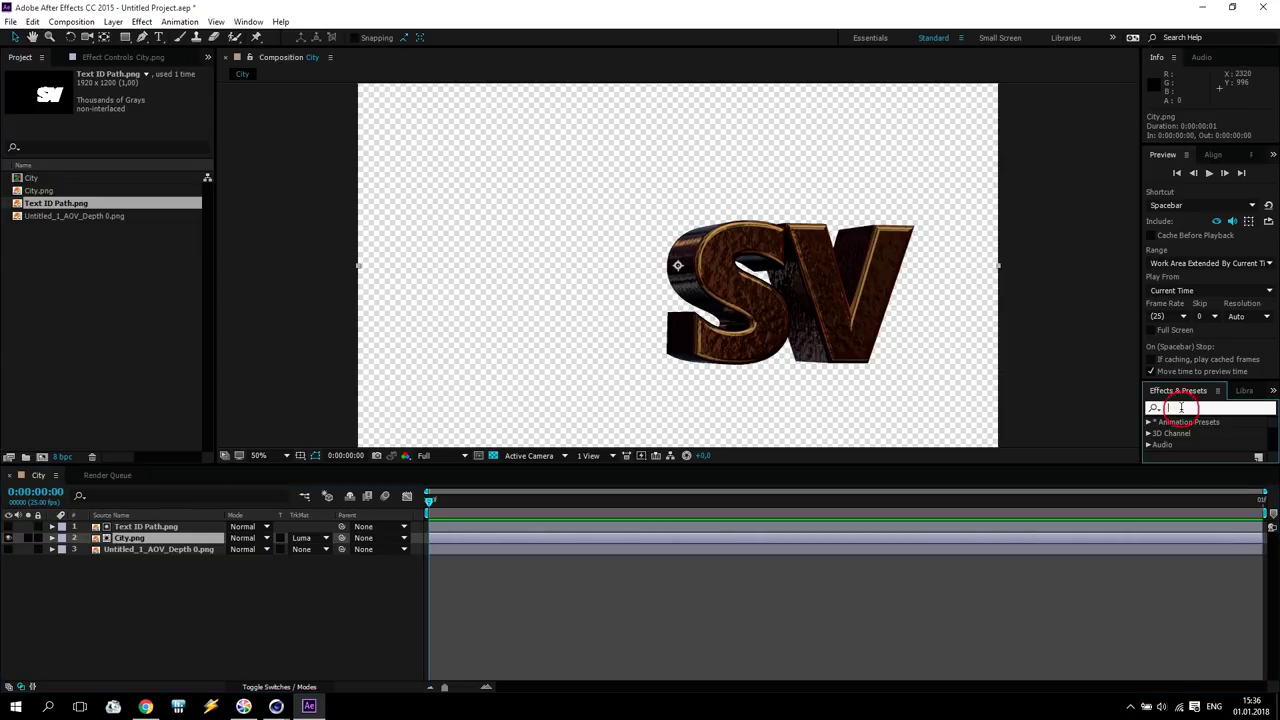
text(ca)
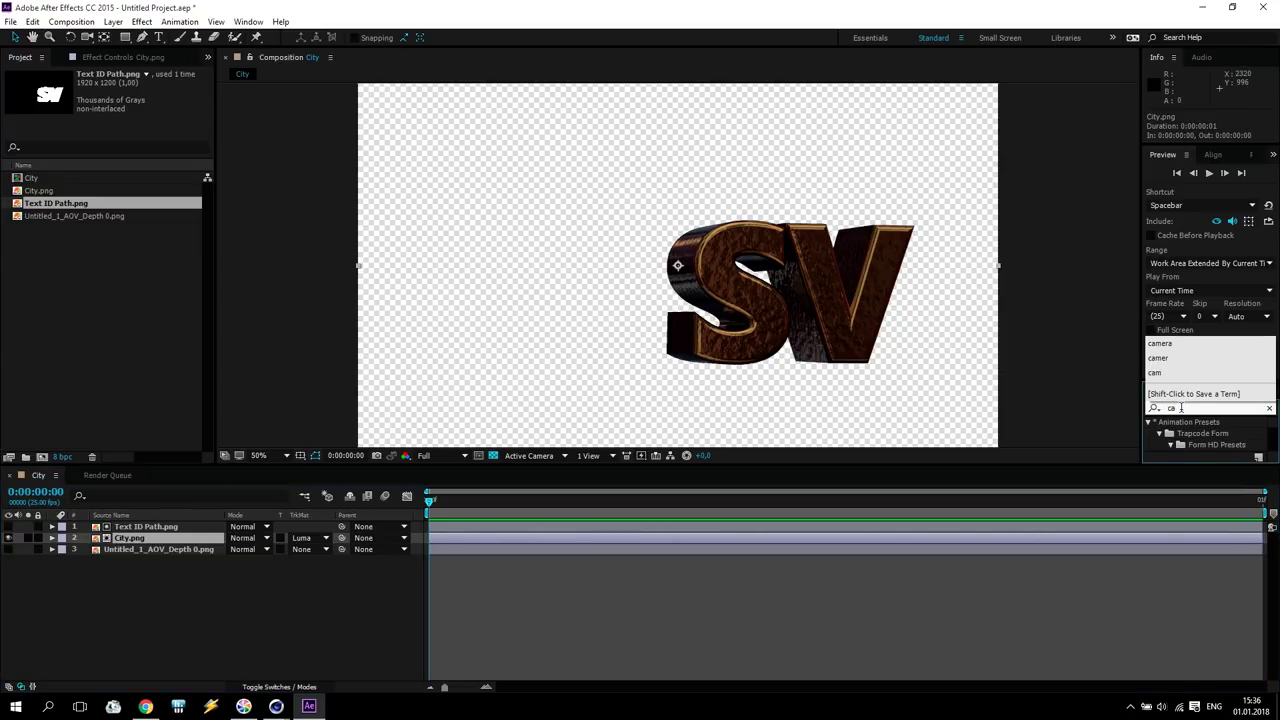
text(m)
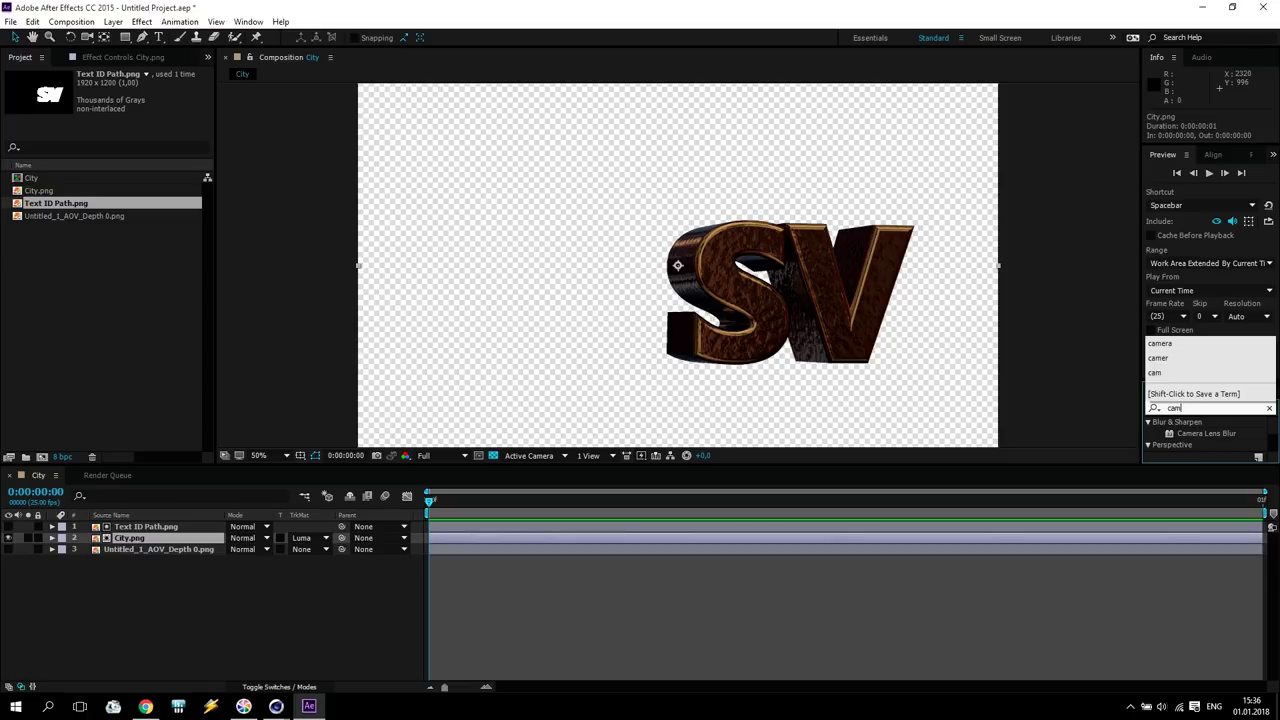
click(1212, 434)
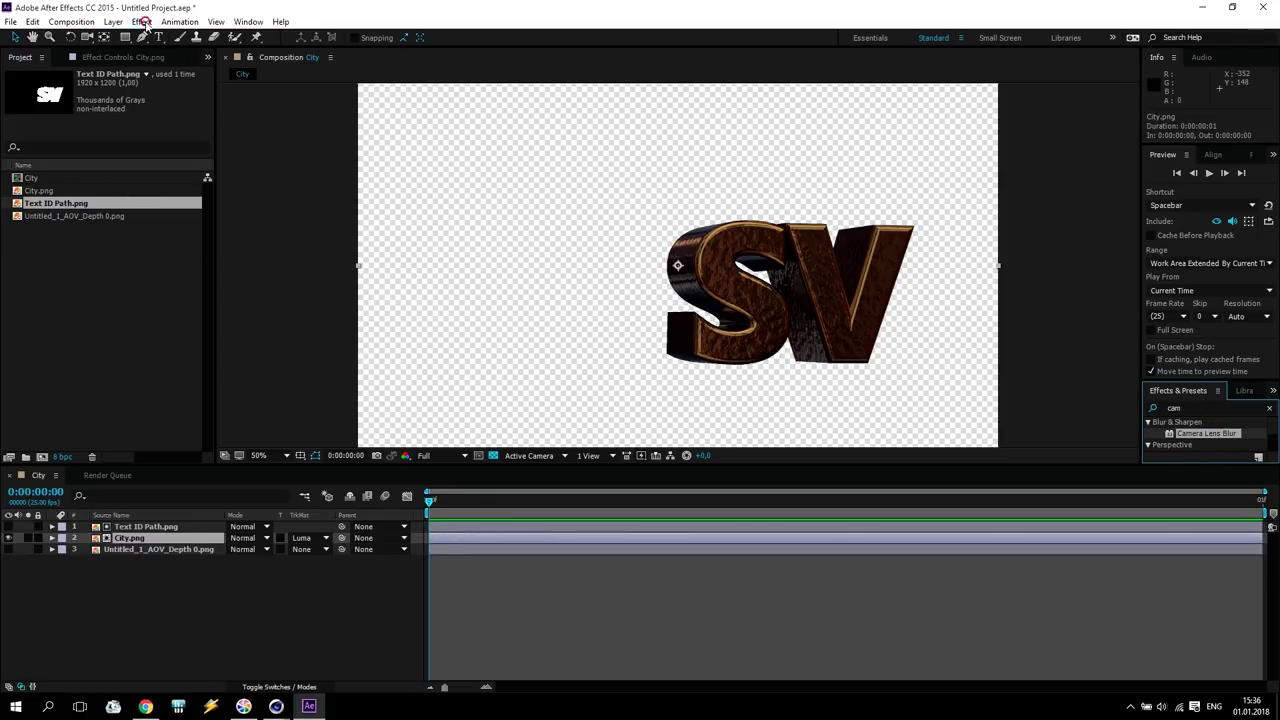
click(142, 22)
key(Escape)
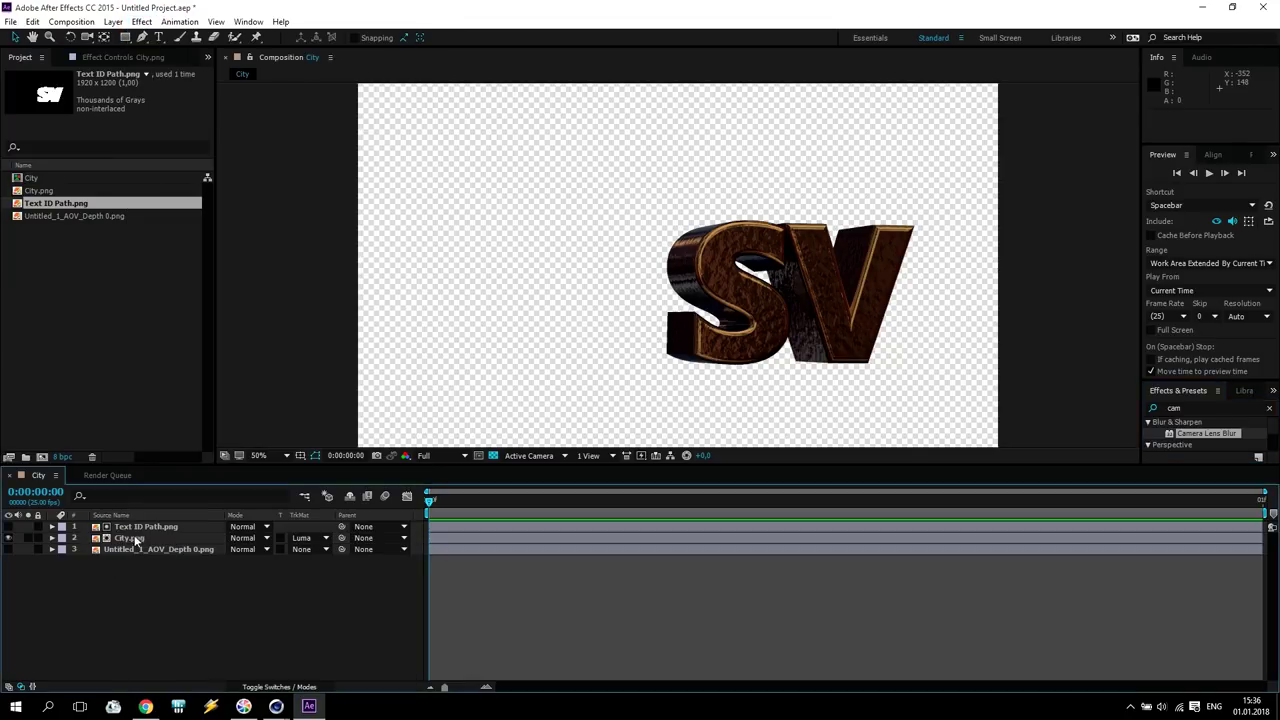
click(134, 271)
click(143, 22)
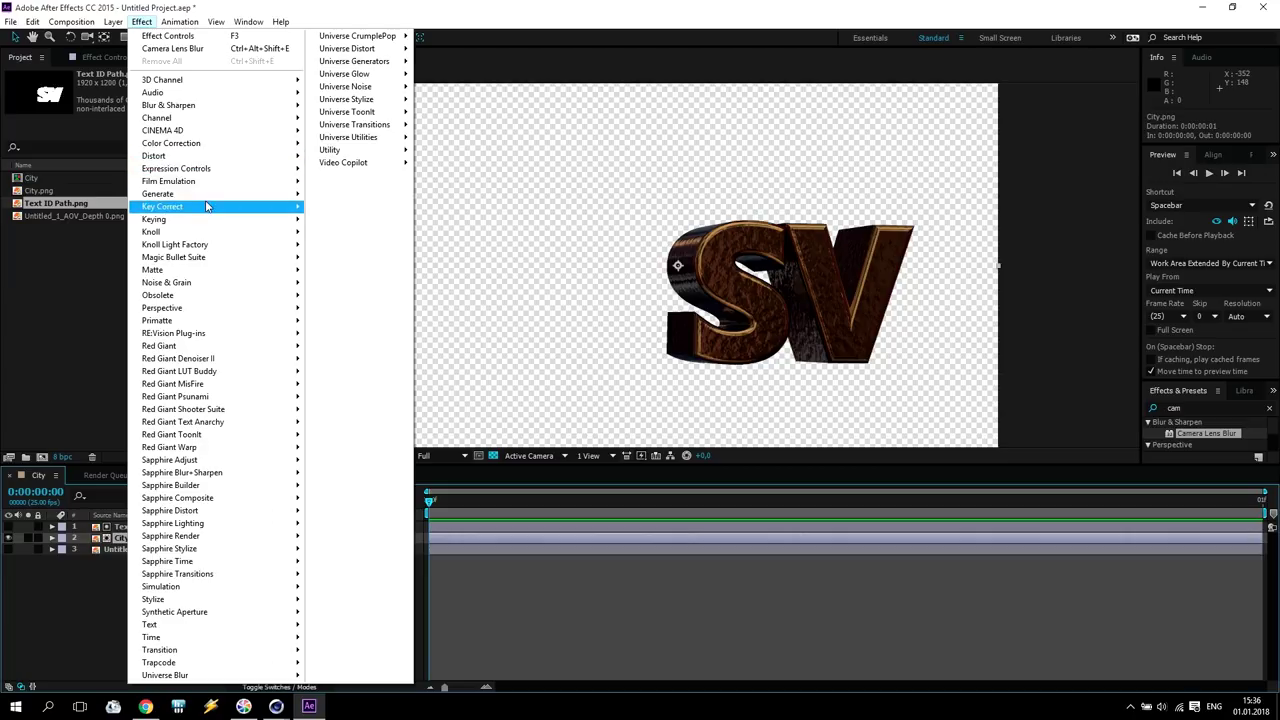
mouse_move(207, 207)
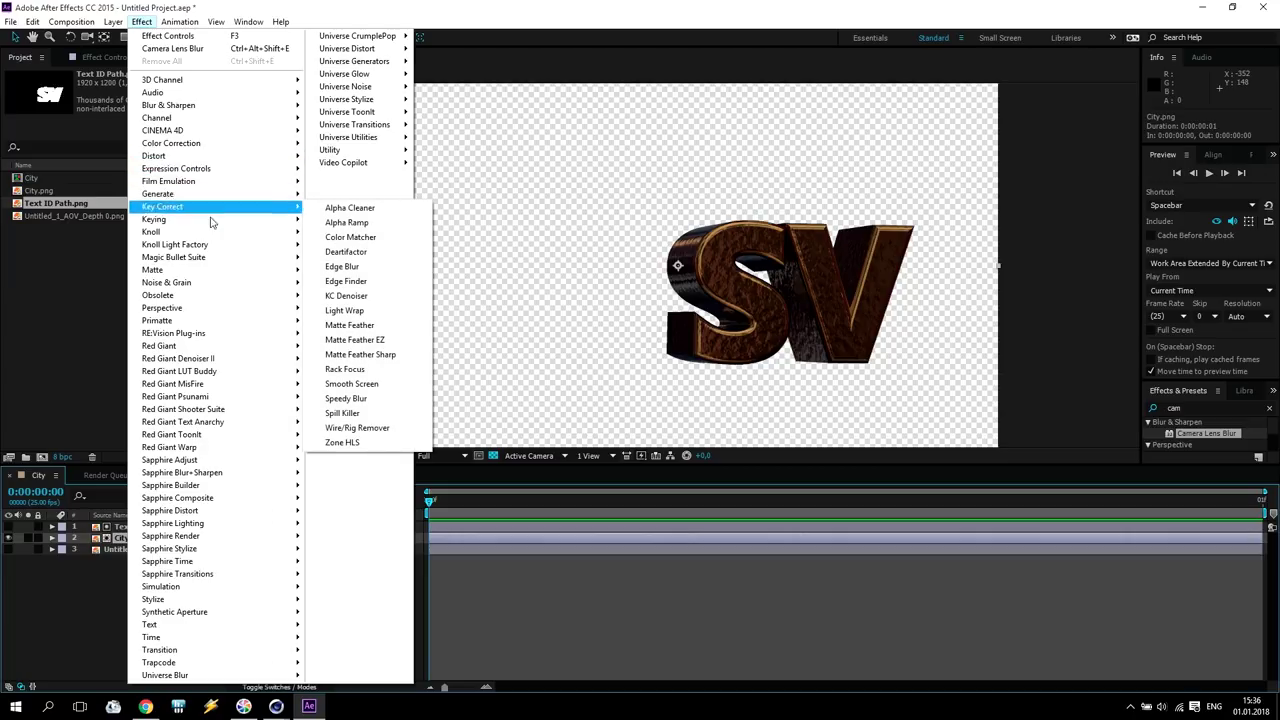
mouse_move(229, 460)
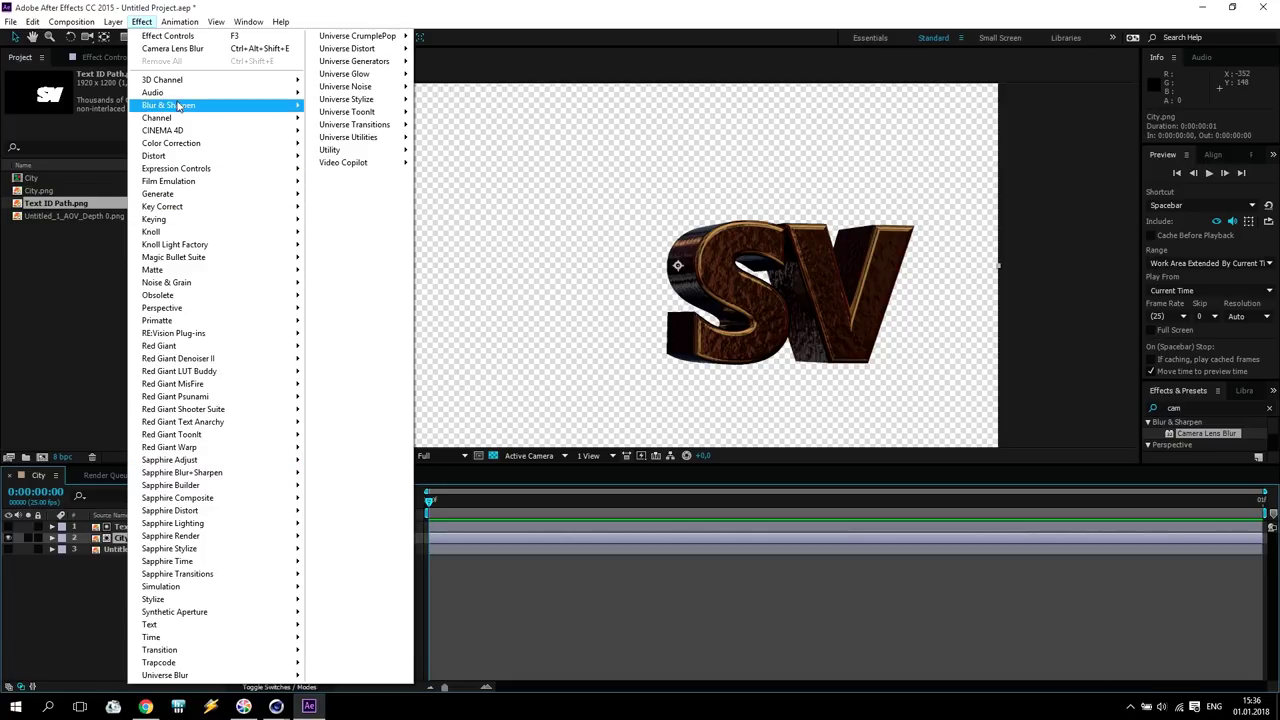
mouse_move(178, 108)
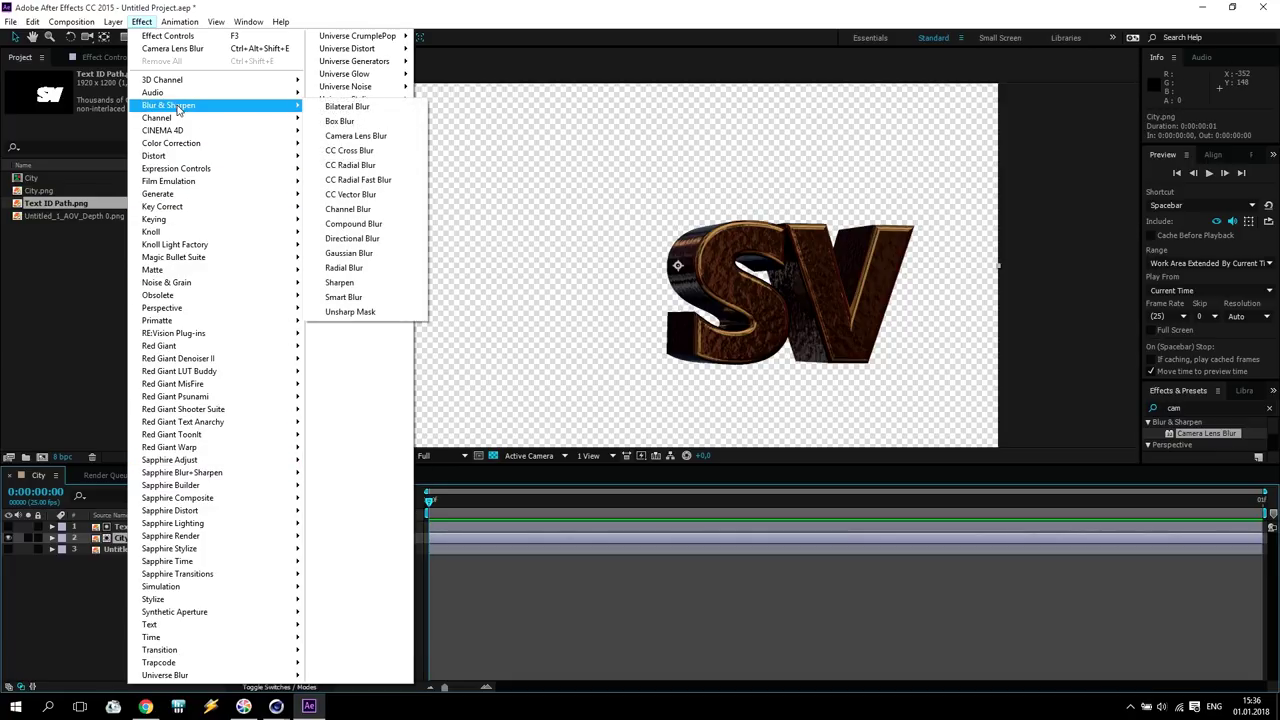
click(358, 136)
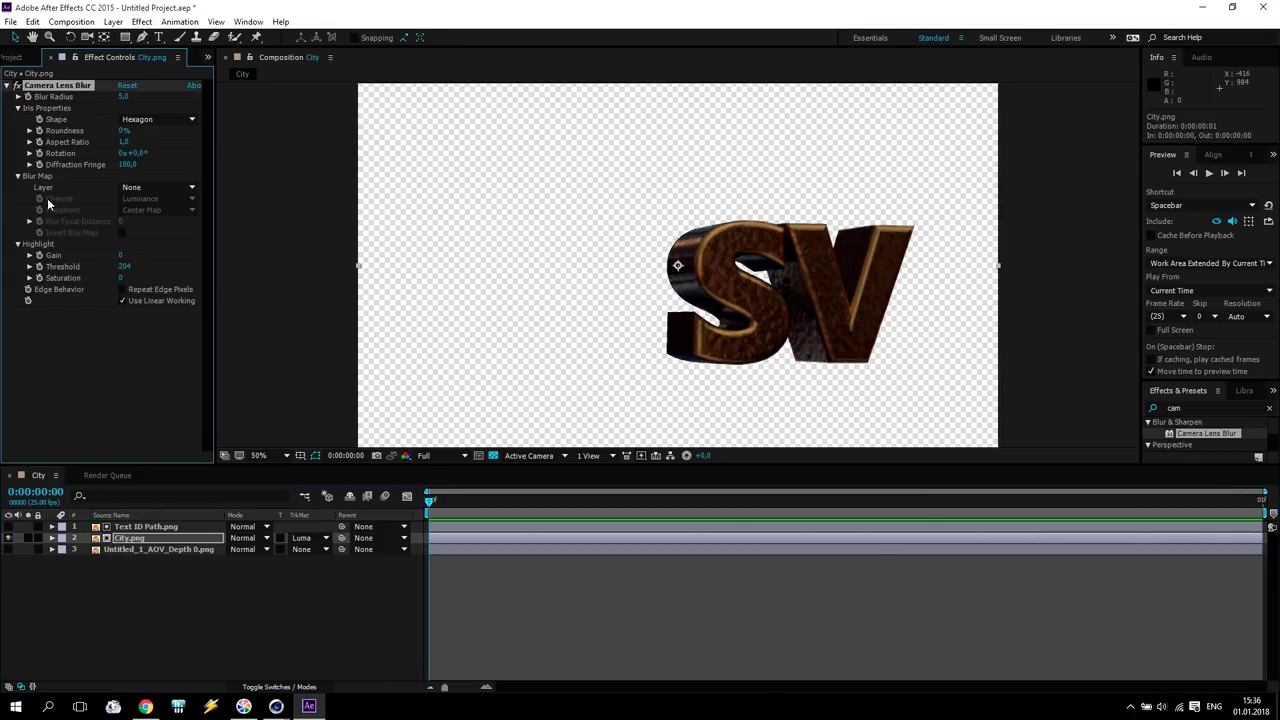
- Set Blur Map Layer to Untitled_1_AOV_Depth and raise Blur Focal Distance to 117
click(155, 187)
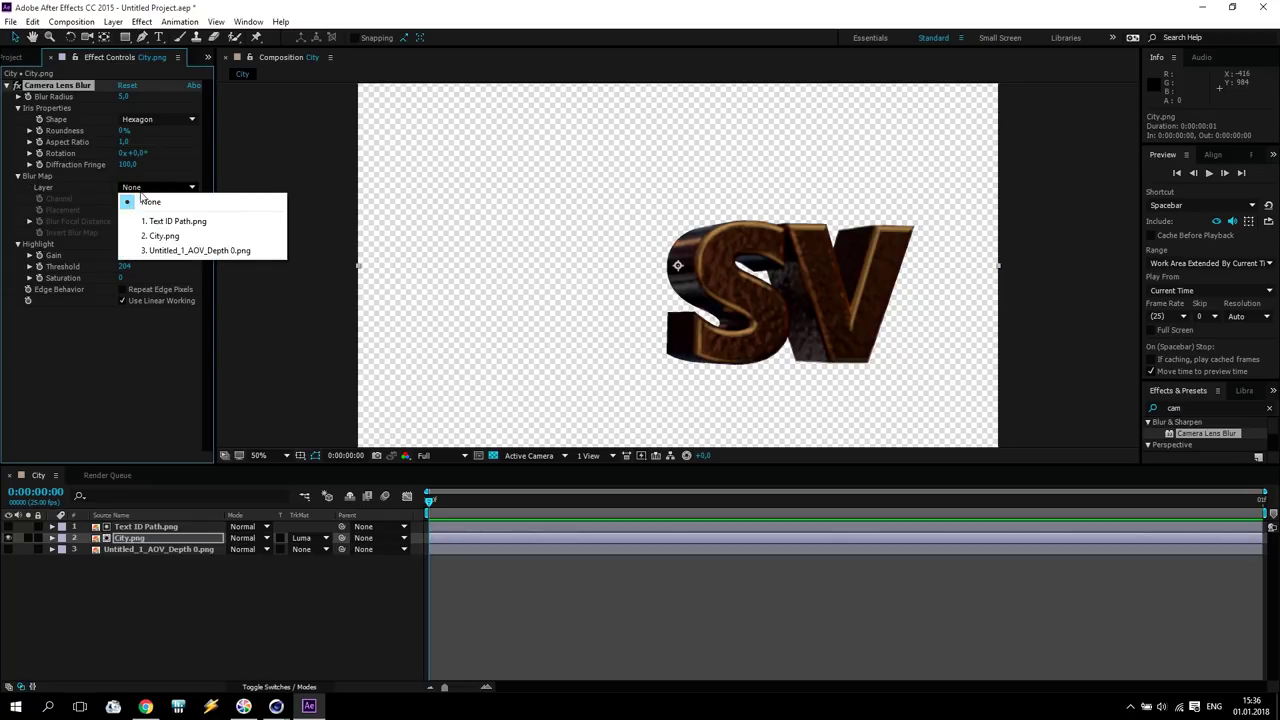
click(233, 251)
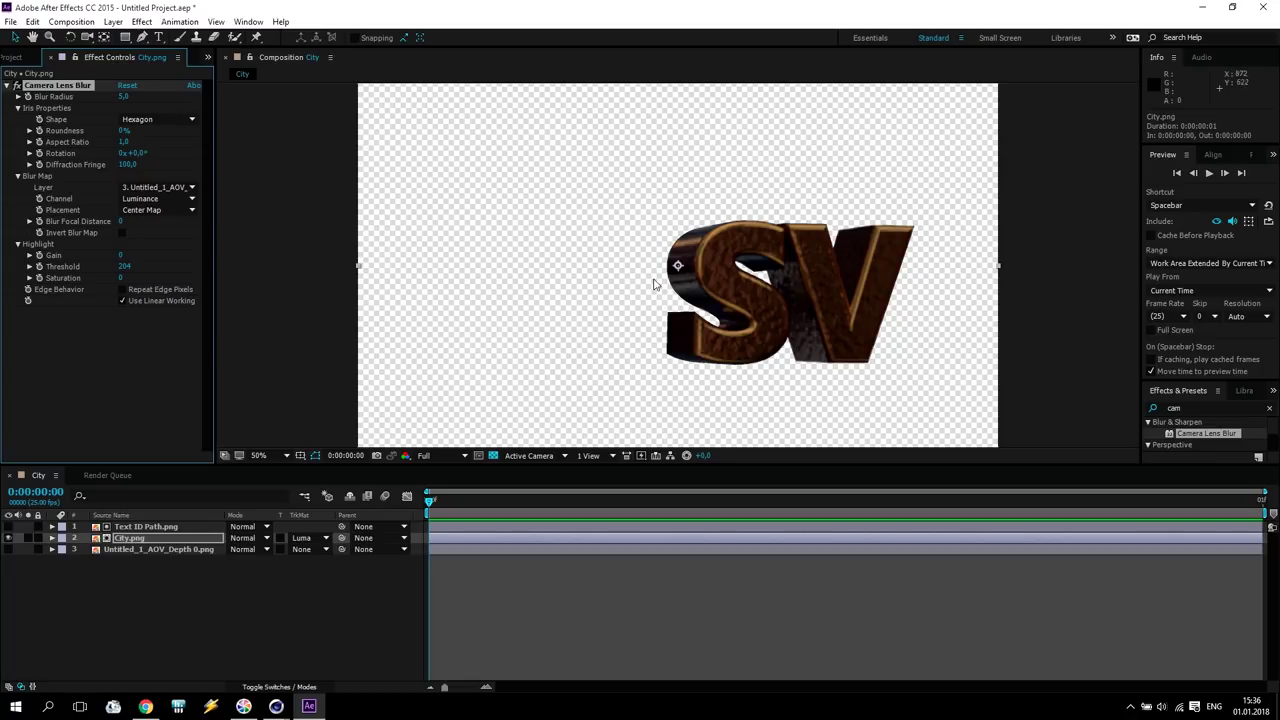
drag(121, 221, 168, 226)
- Add City.png from the Project panel as a background layer below the matted text
click(12, 57)
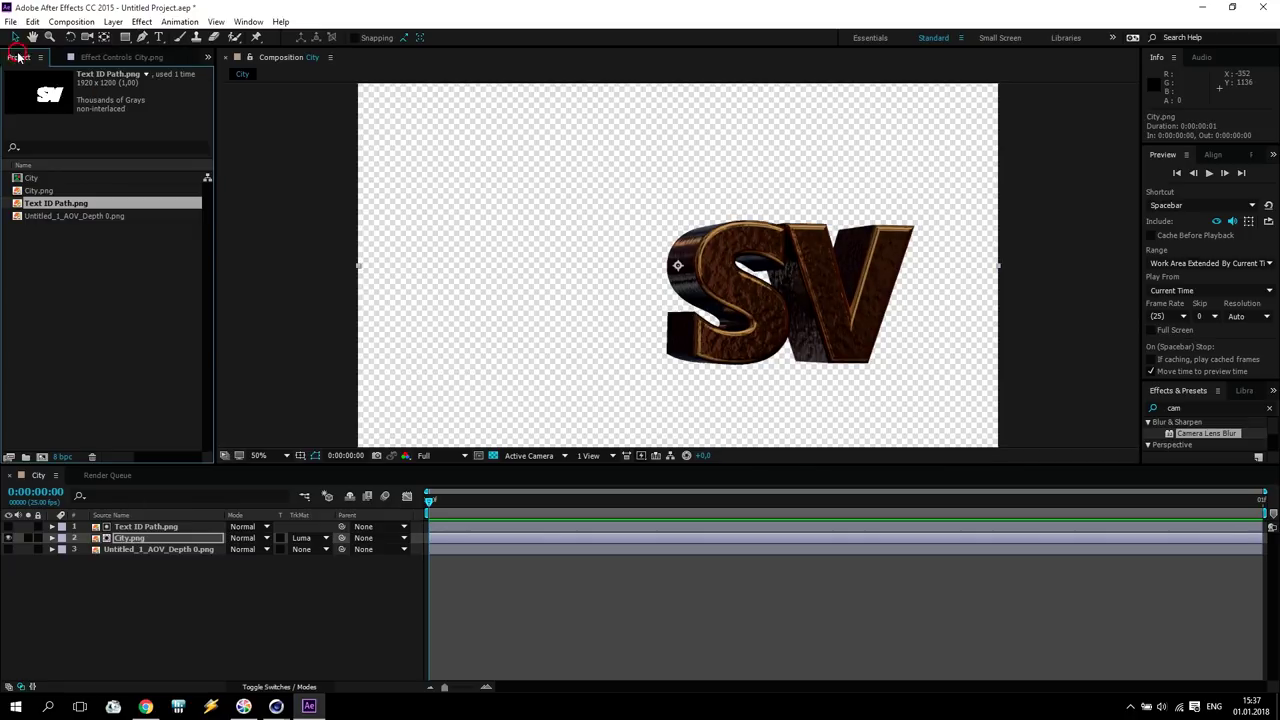
click(41, 191)
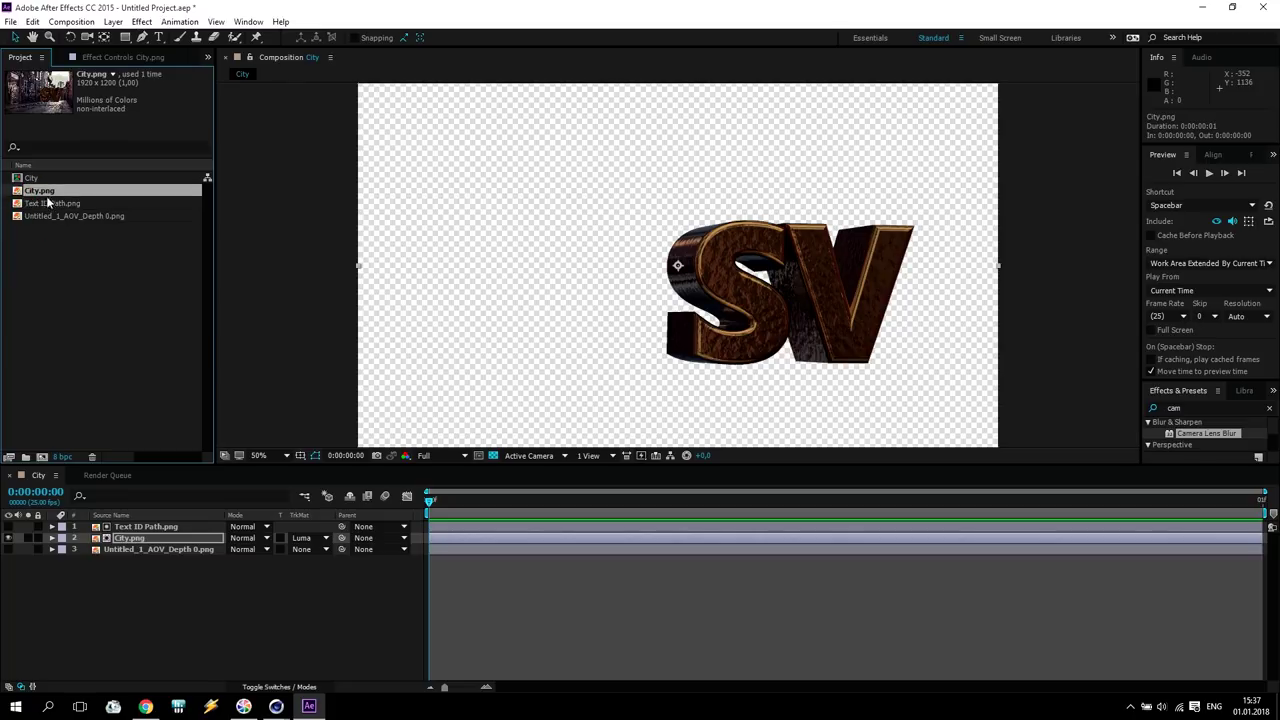
drag(43, 198, 127, 547)
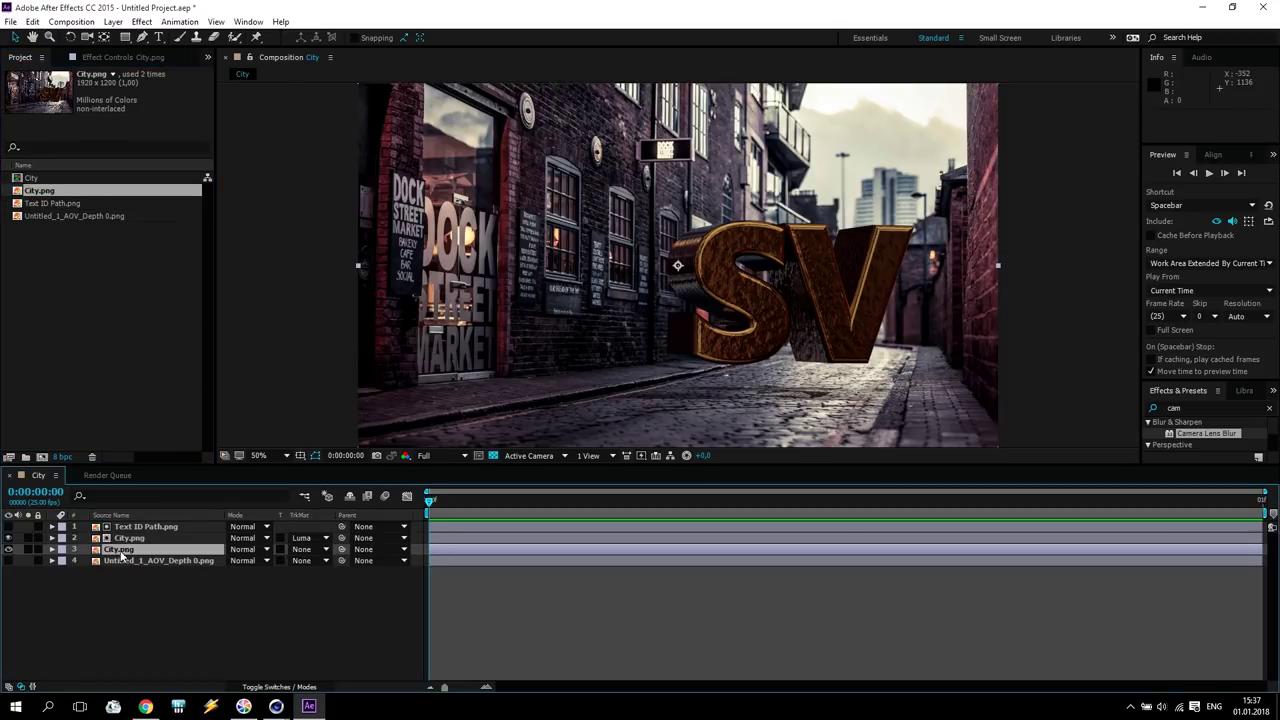
- Fine-tune the Camera Lens Blur focal distance up to 193
click(126, 539)
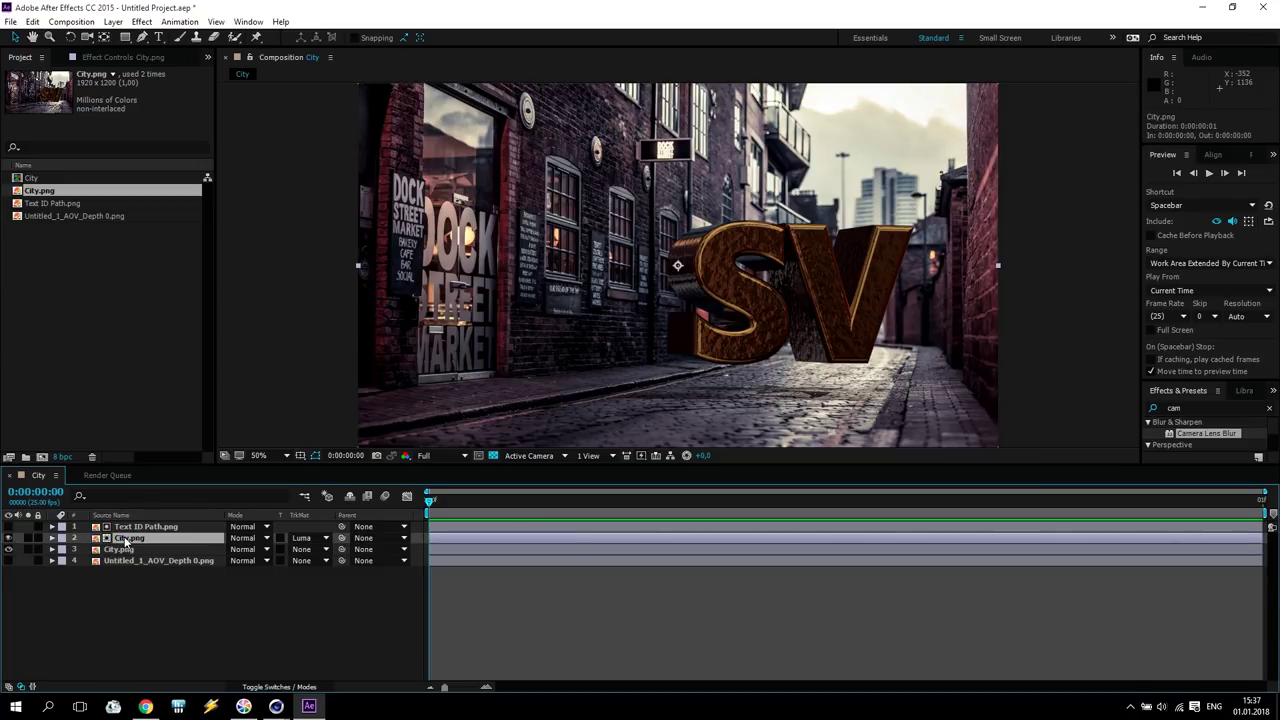
click(121, 59)
drag(122, 222, 92, 226)
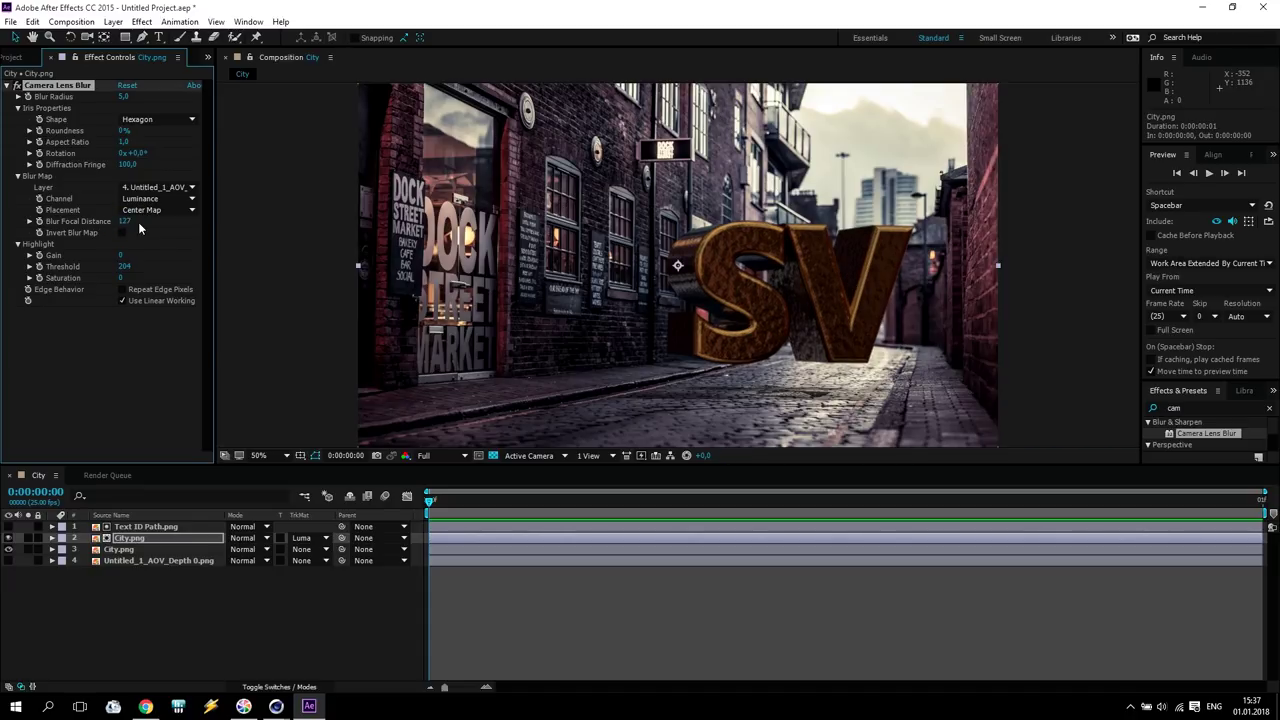
drag(128, 223, 122, 226)
click(125, 527)
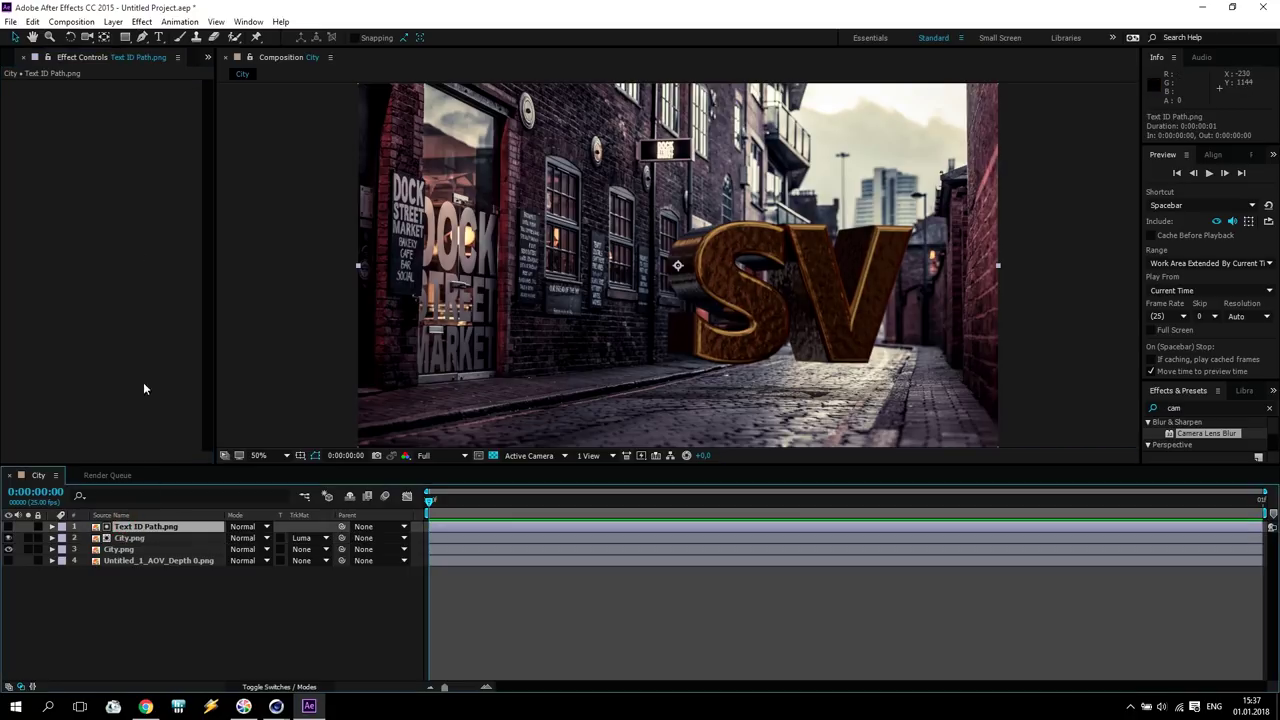
- Add a new adjustment layer on top of the composition
click(112, 22)
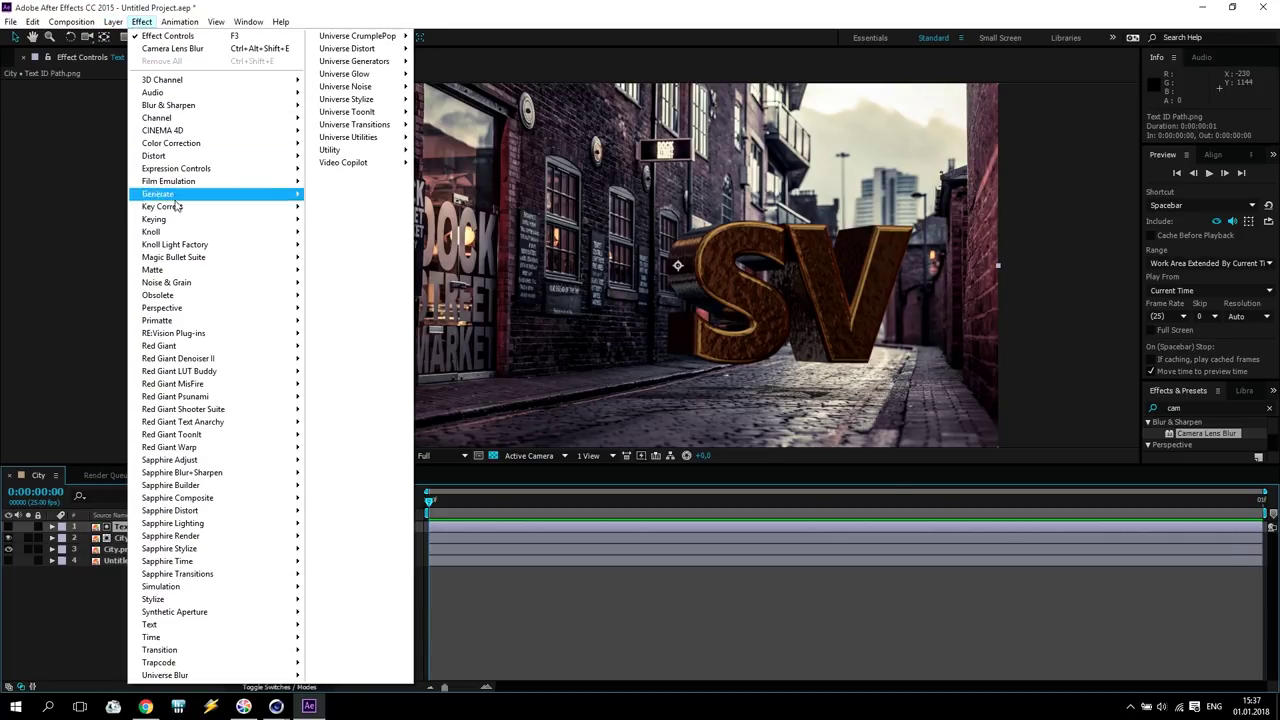
mouse_move(128, 40)
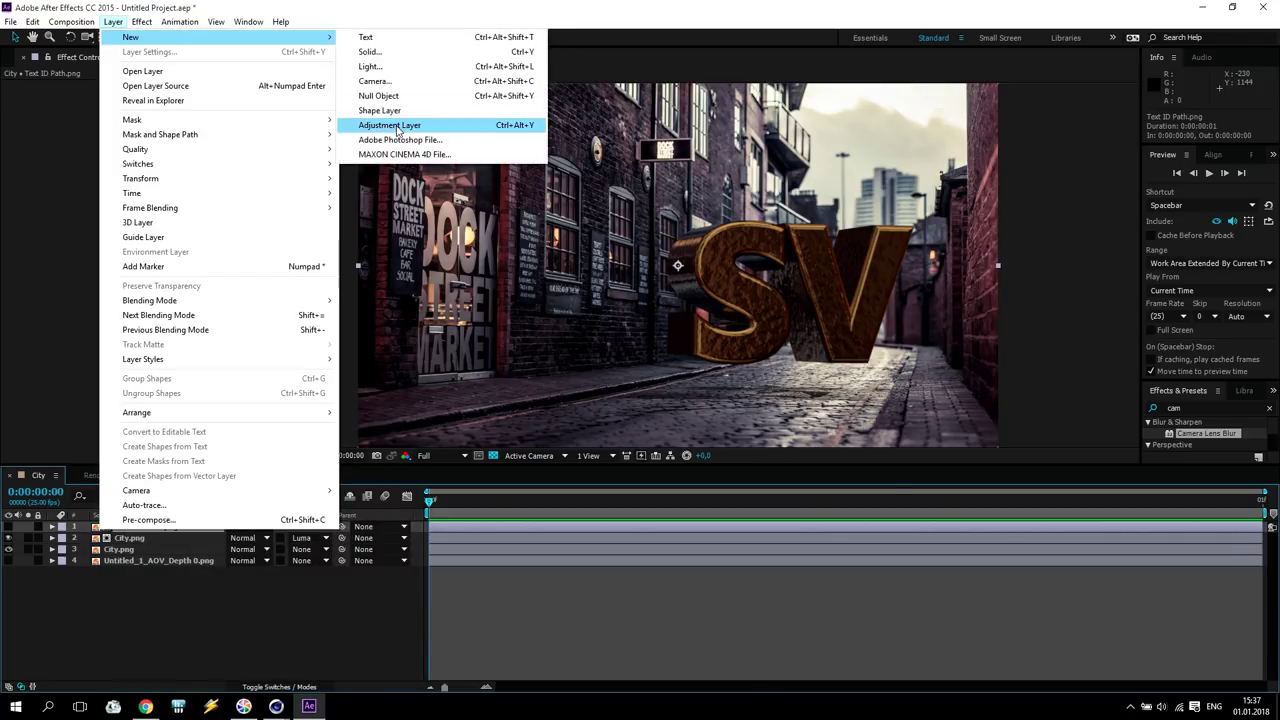
click(396, 126)
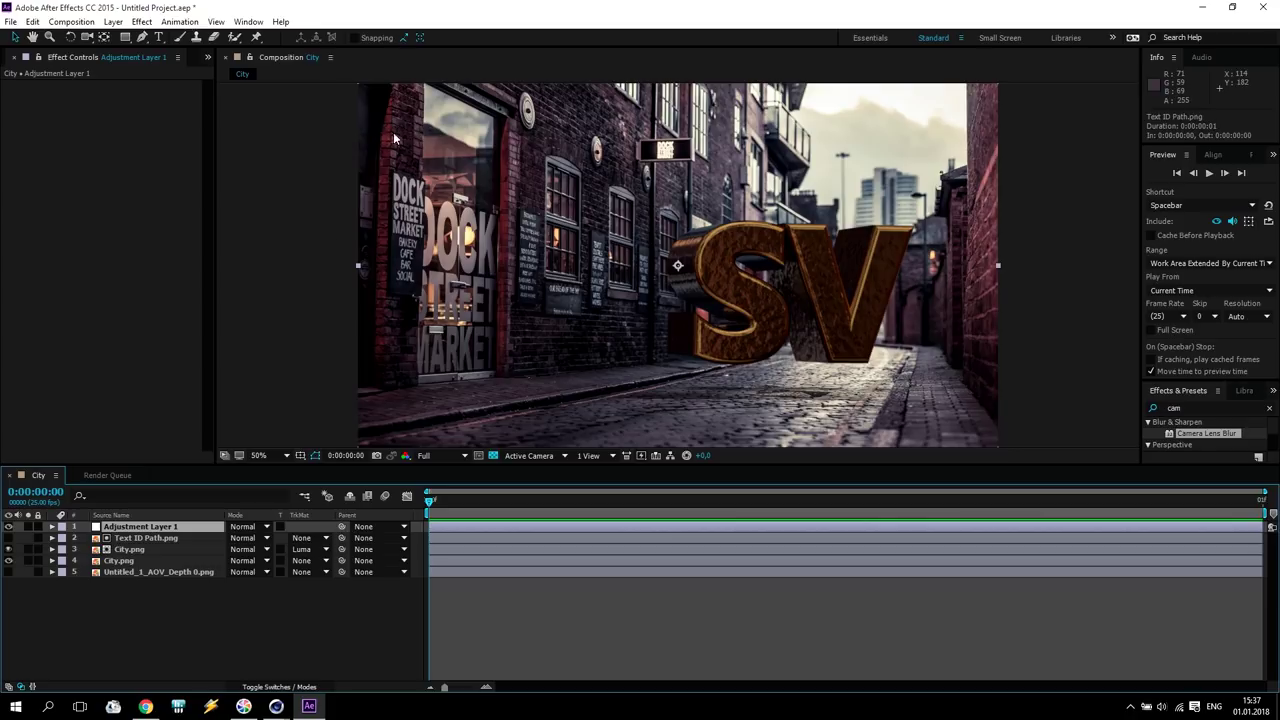
- Apply FilmConvert Pro 2.35 to the adjustment layer with the FJ Ast 100 film stock
click(145, 22)
mouse_move(200, 169)
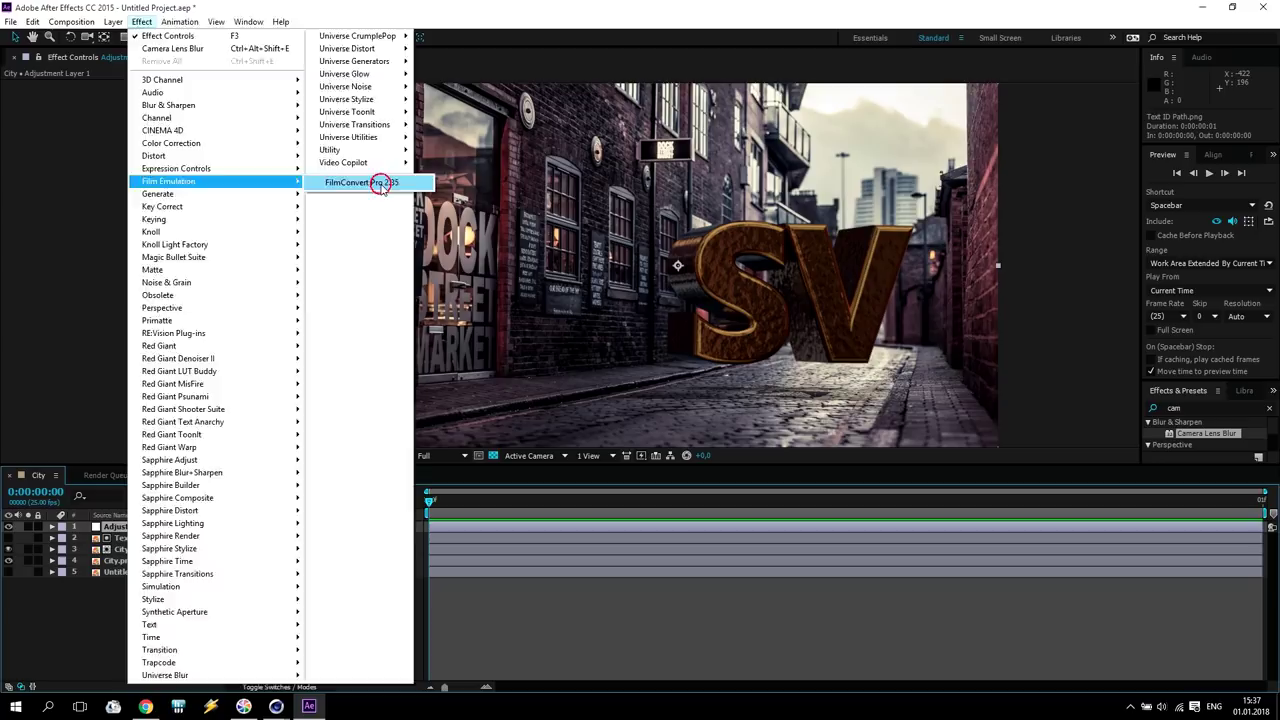
click(379, 184)
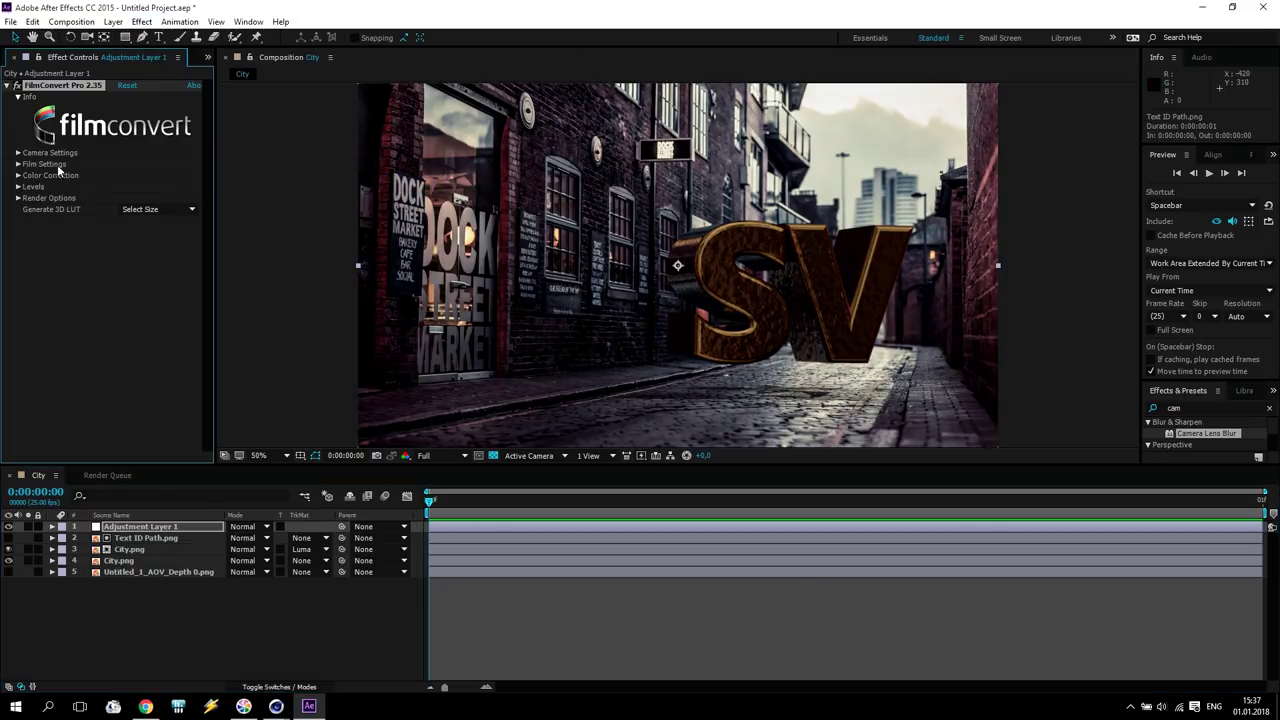
click(18, 164)
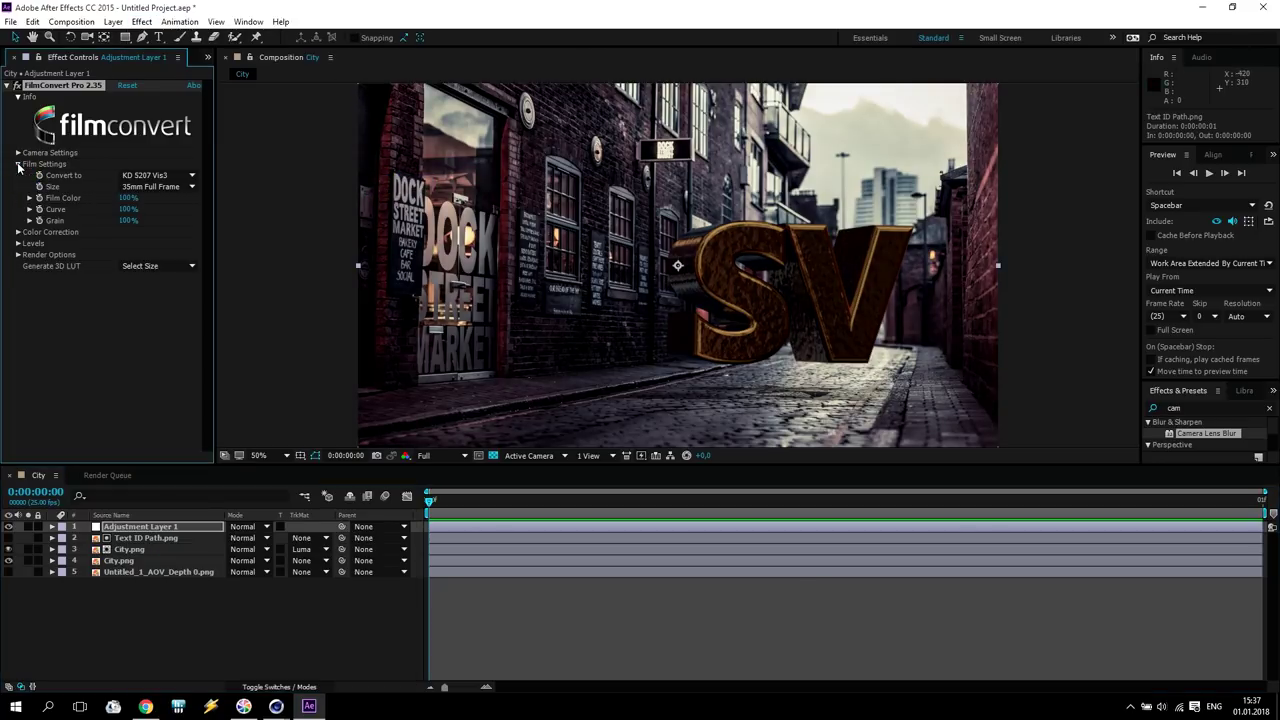
click(186, 175)
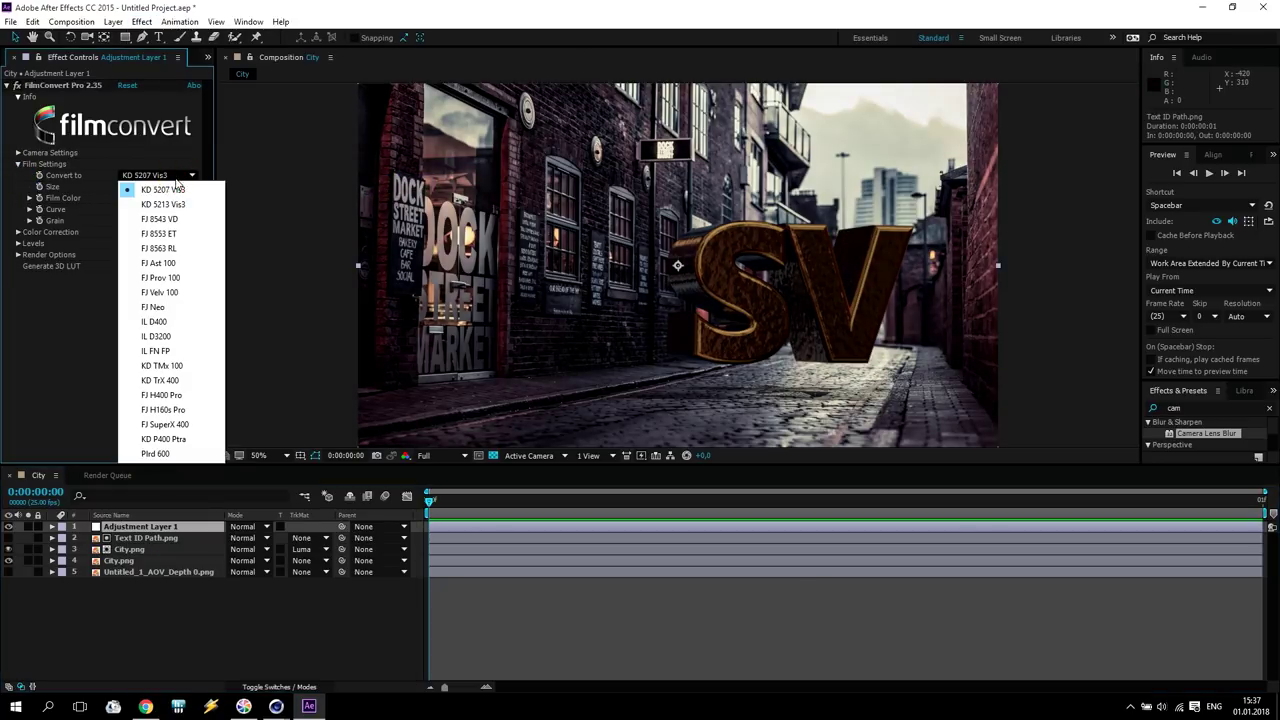
click(186, 264)
drag(566, 466, 573, 529)
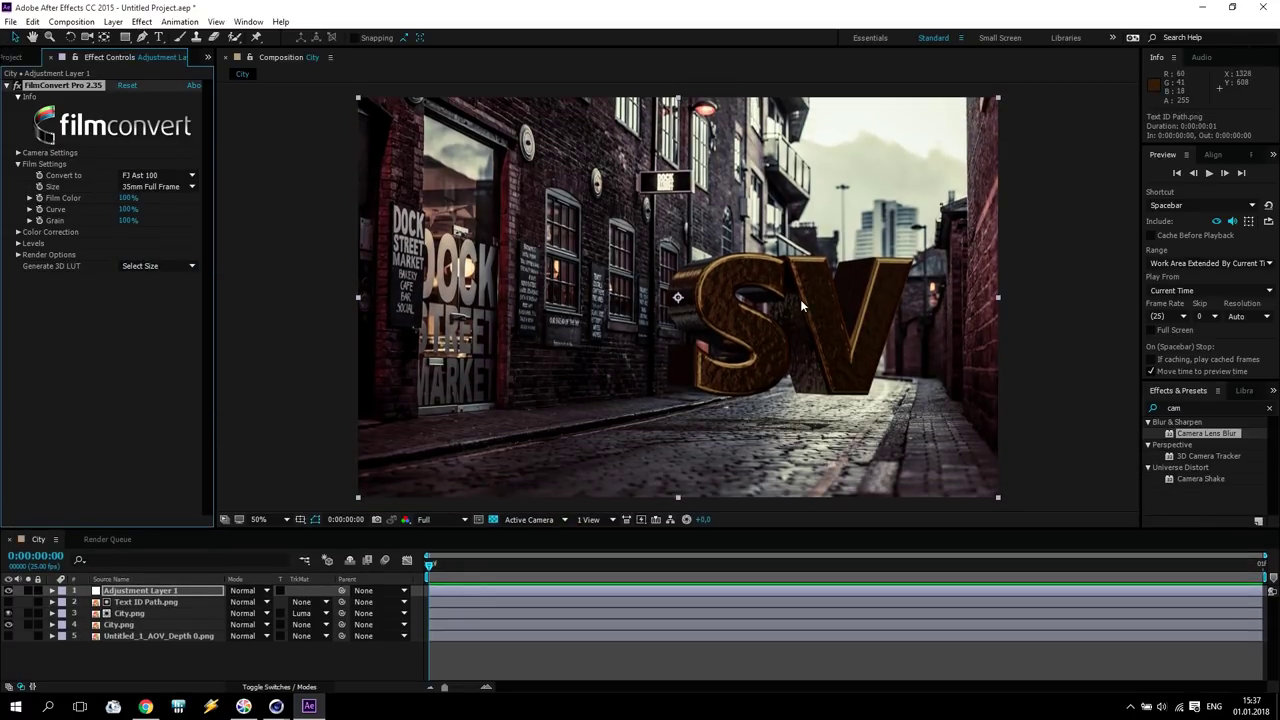